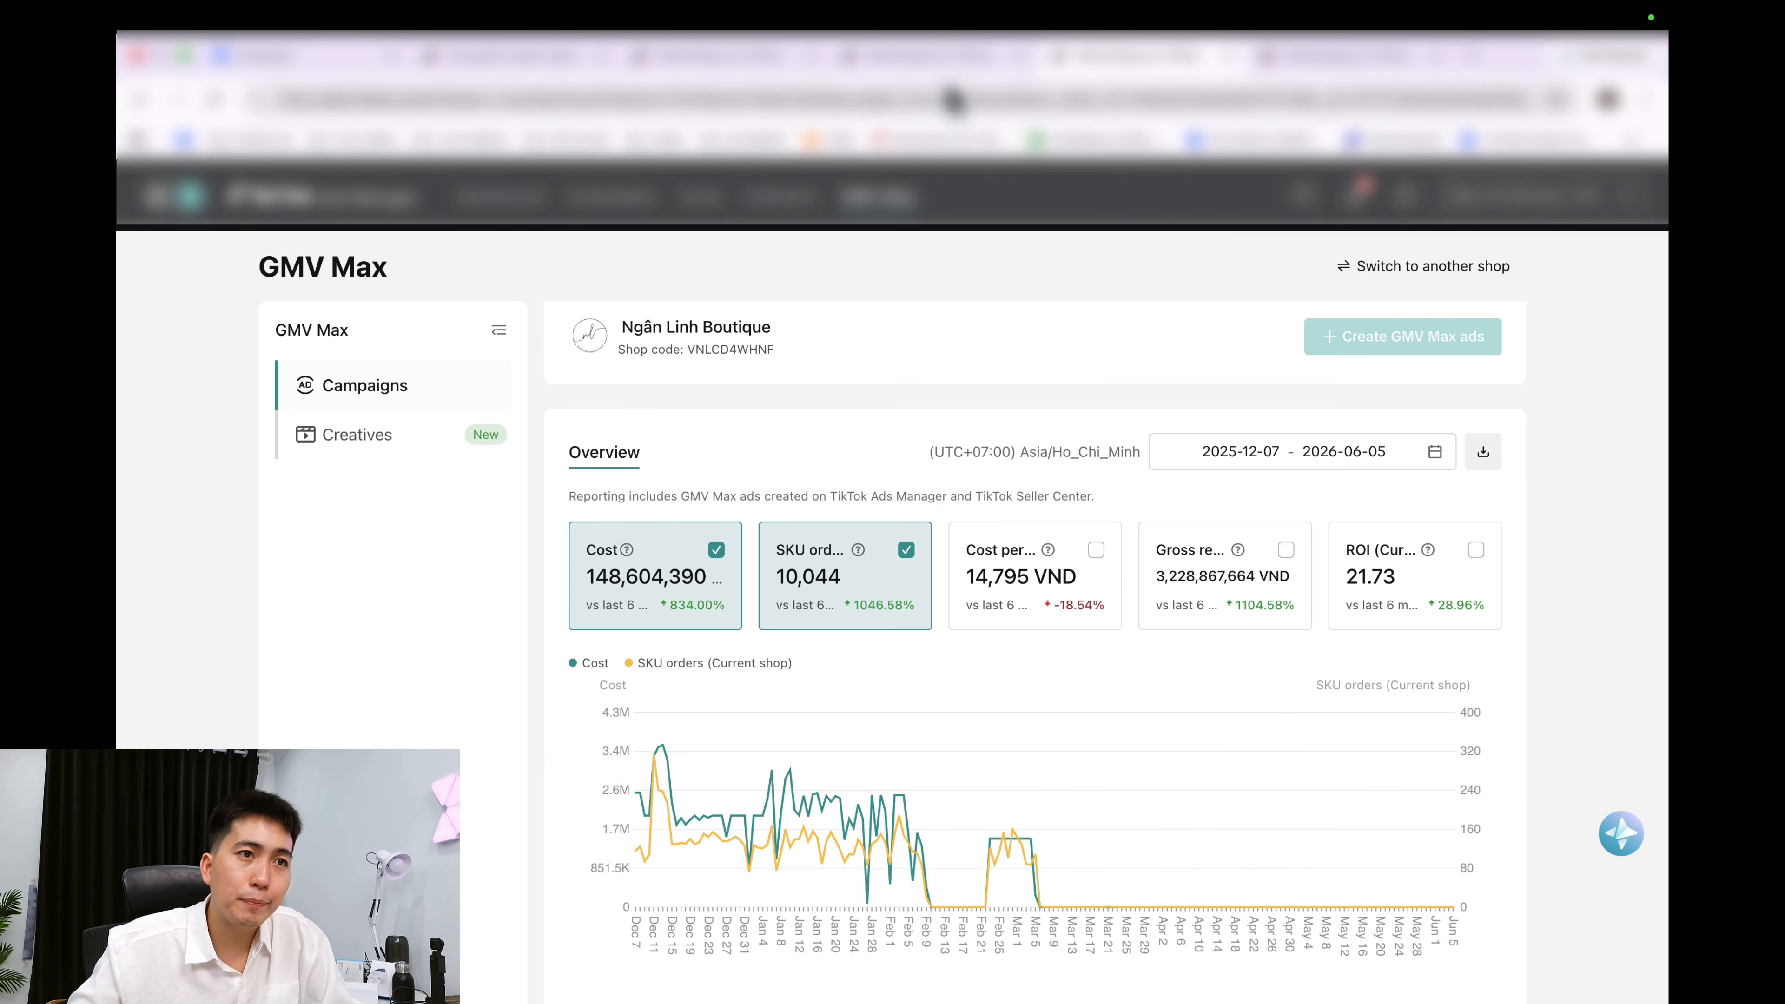
Browse other GMV Max overview tabs, ending on the TikTok for Business ad-credit offer page.
click(931, 57)
scroll(1158, 416, down, 4)
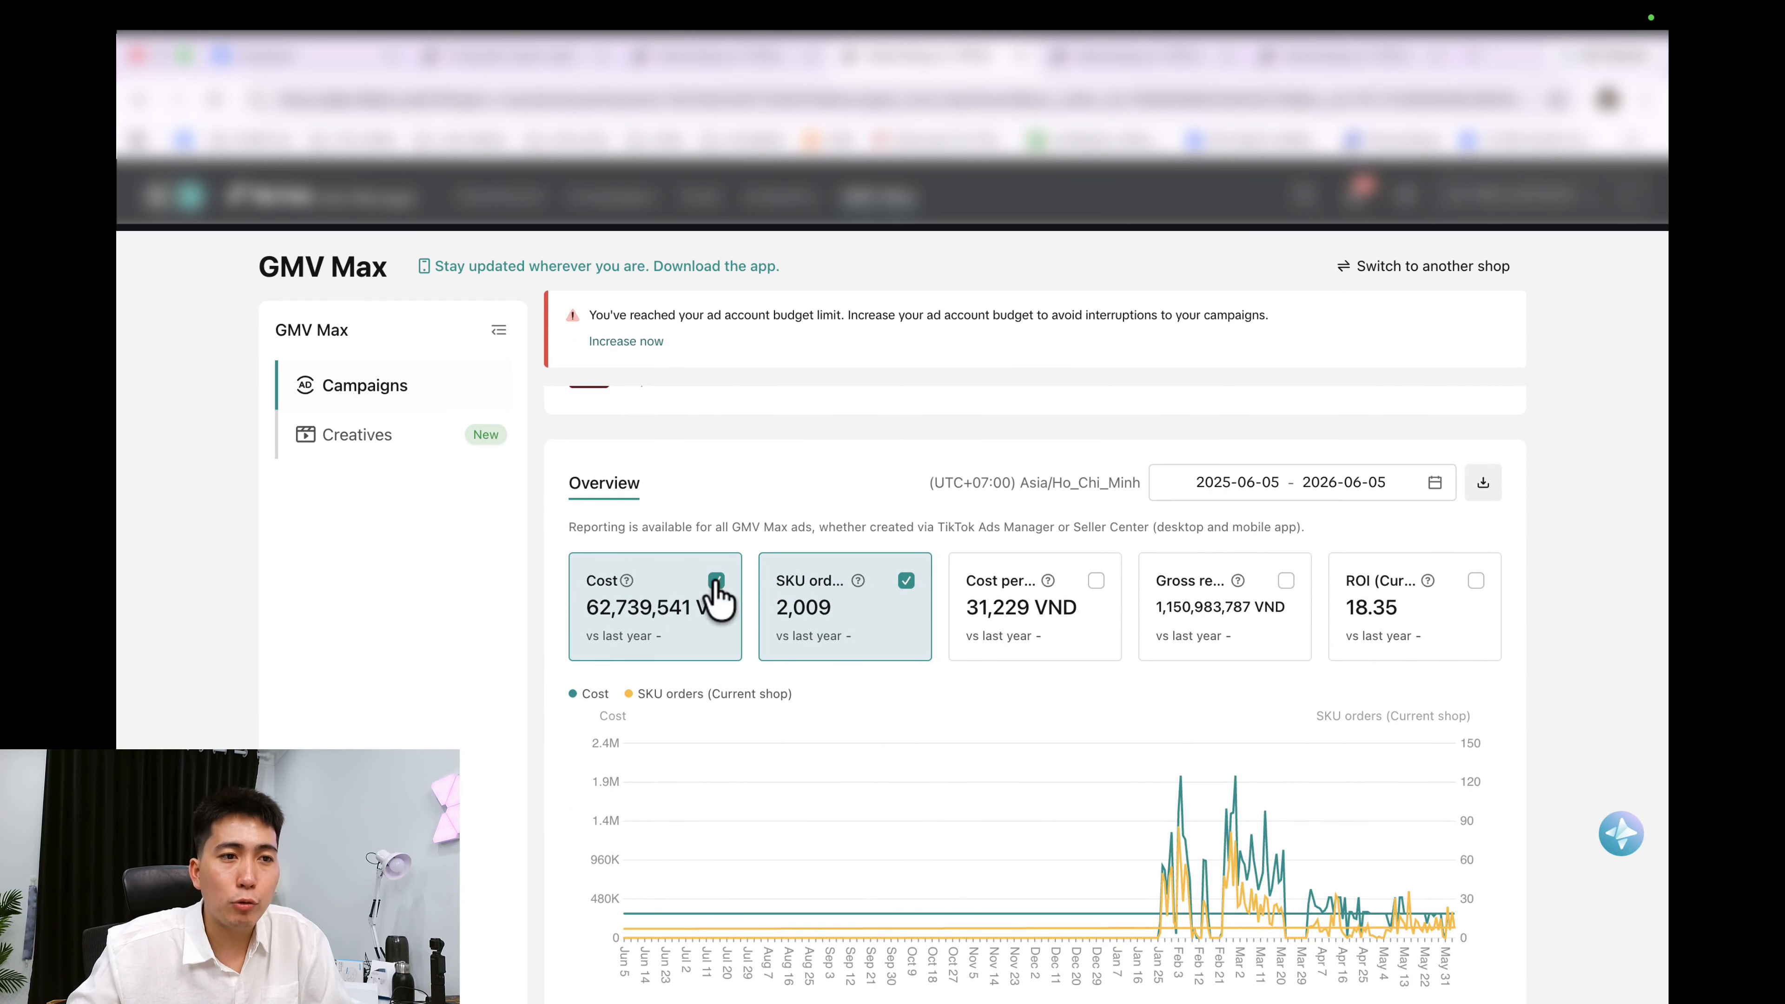
click(743, 70)
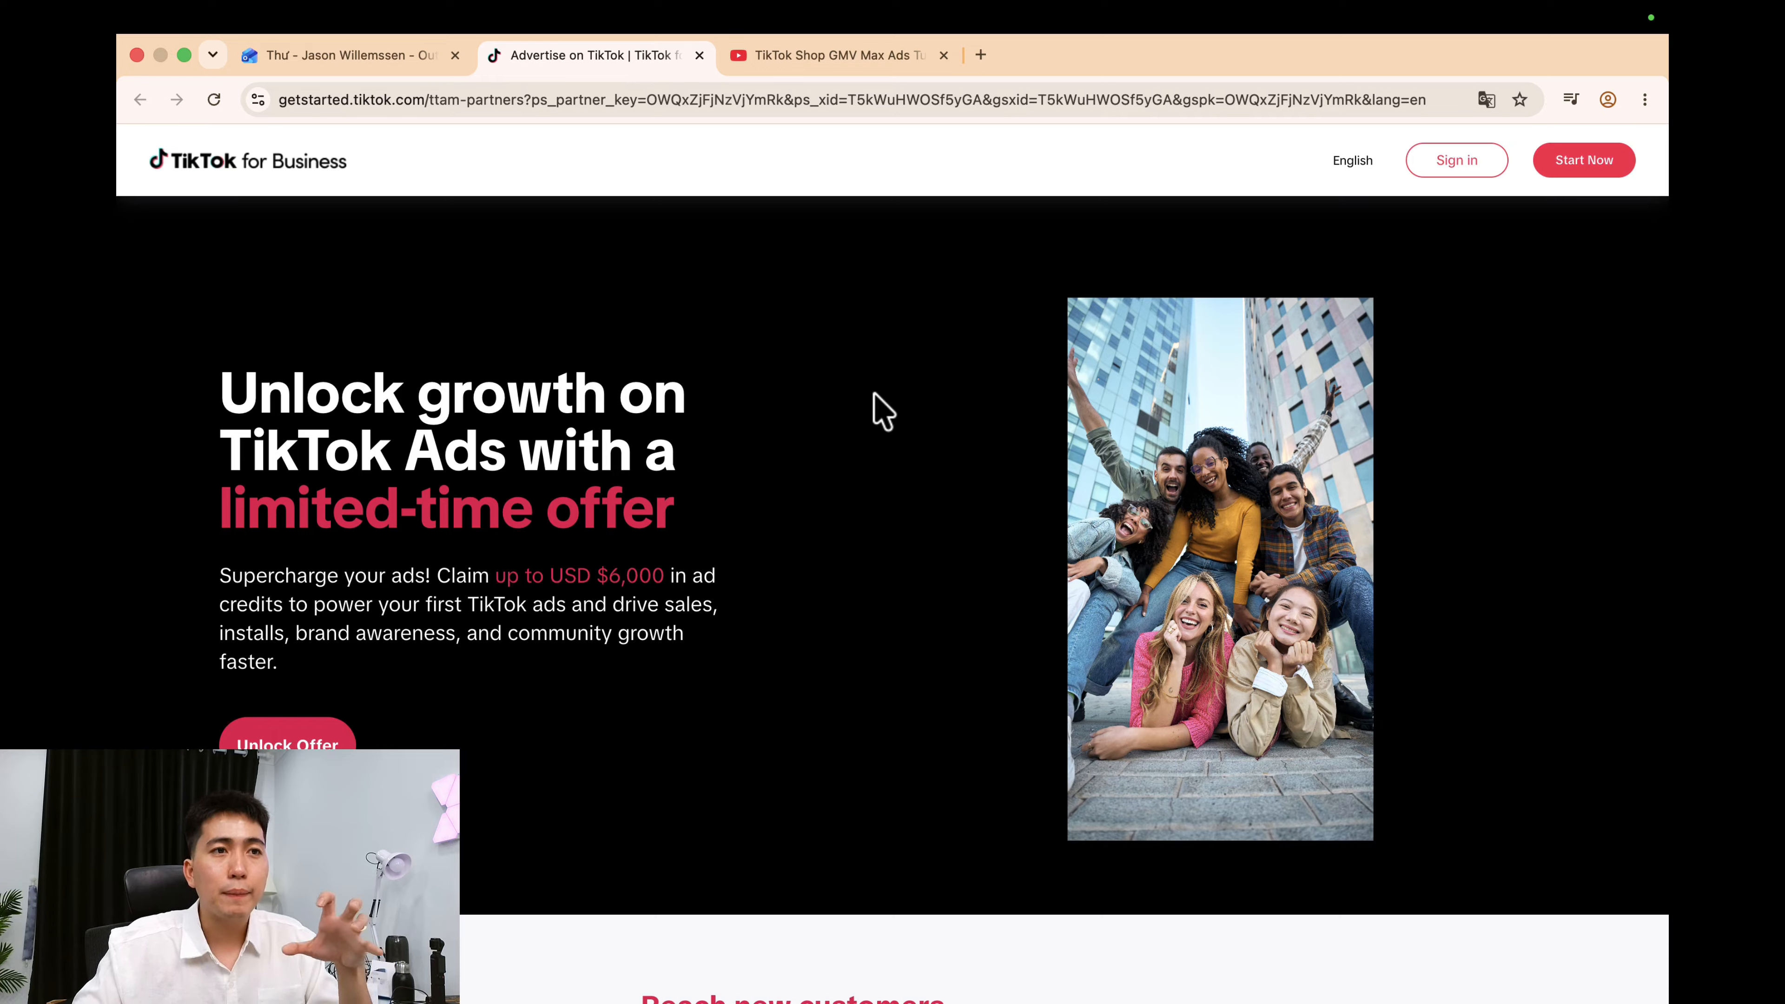
Follow the getstartedtiktok link in the GMV Max tutorial video's description.
click(837, 55)
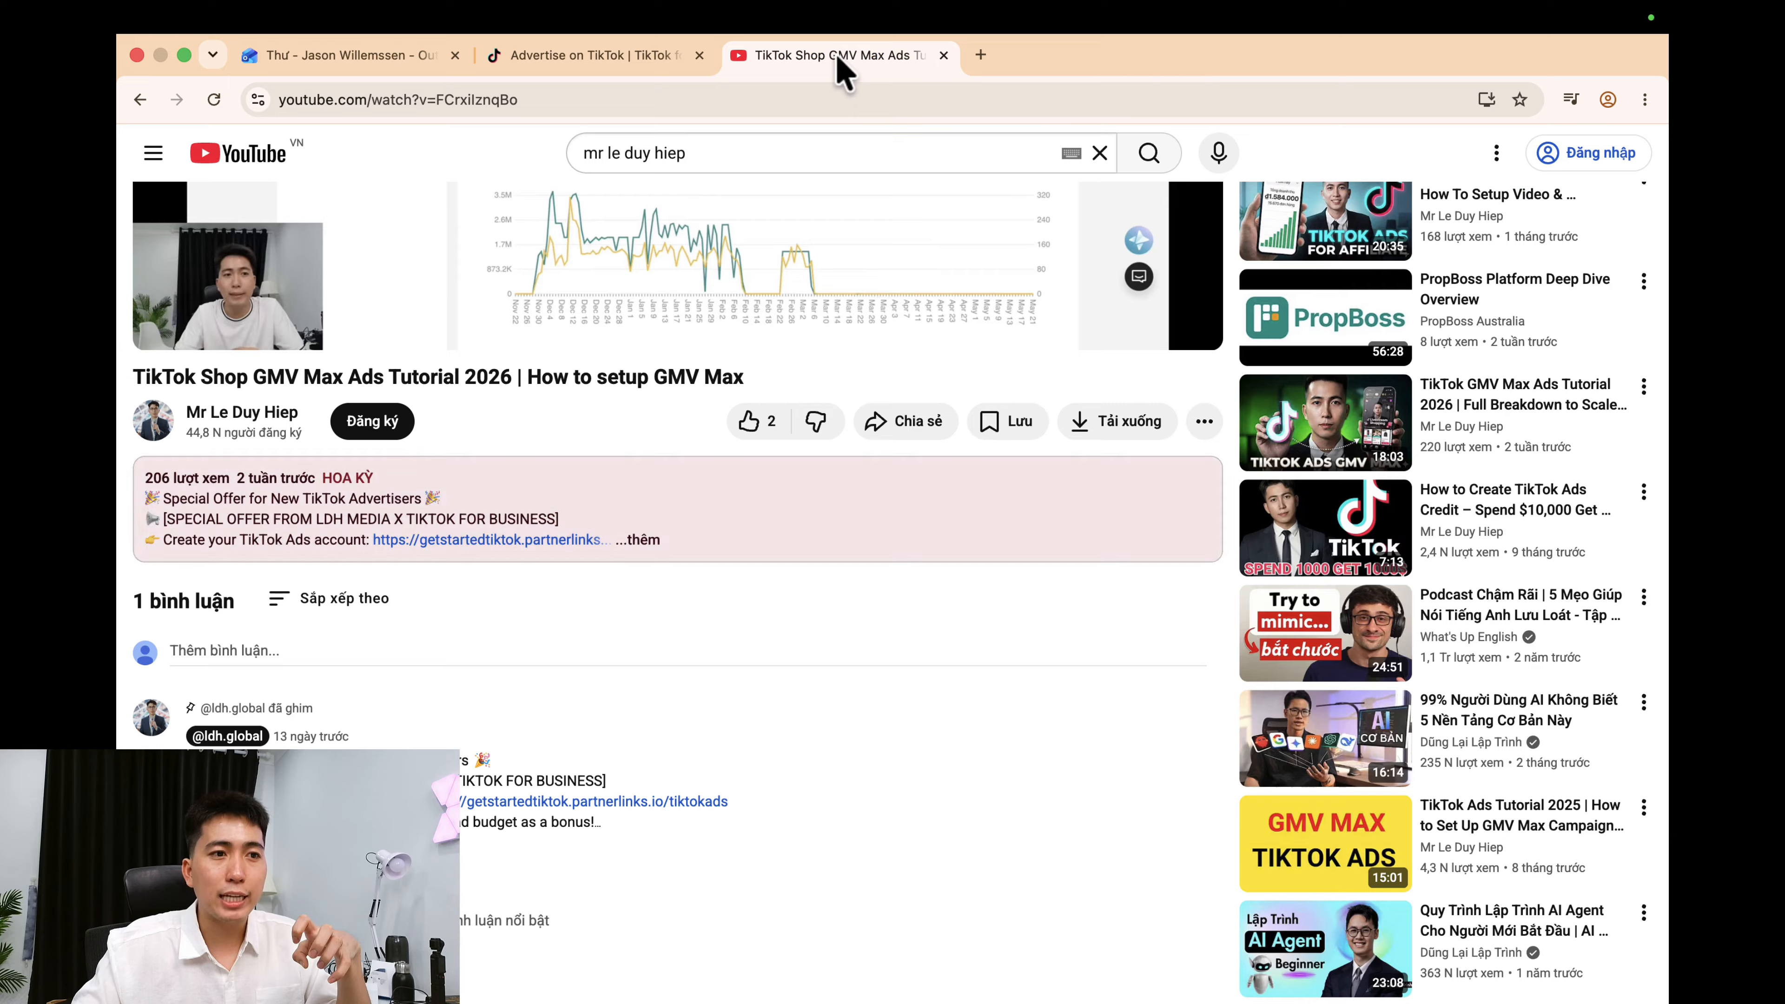
scroll(630, 678, down, 5)
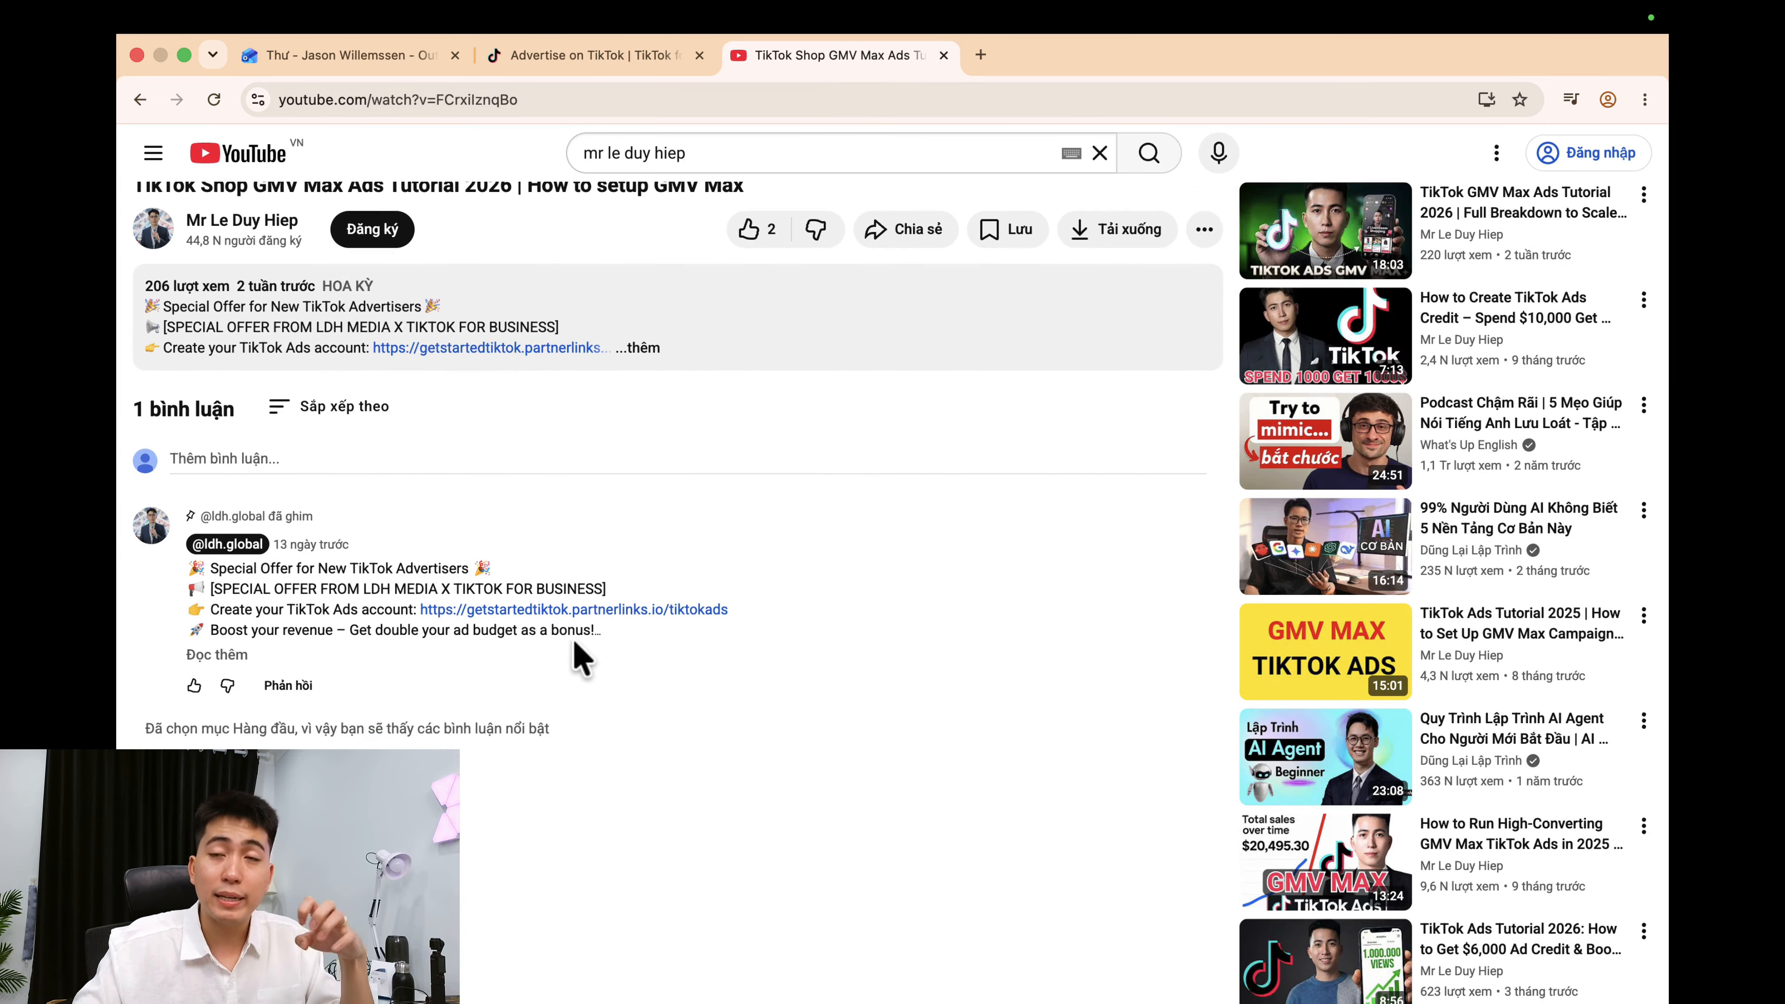
scroll(584, 644, up, 1)
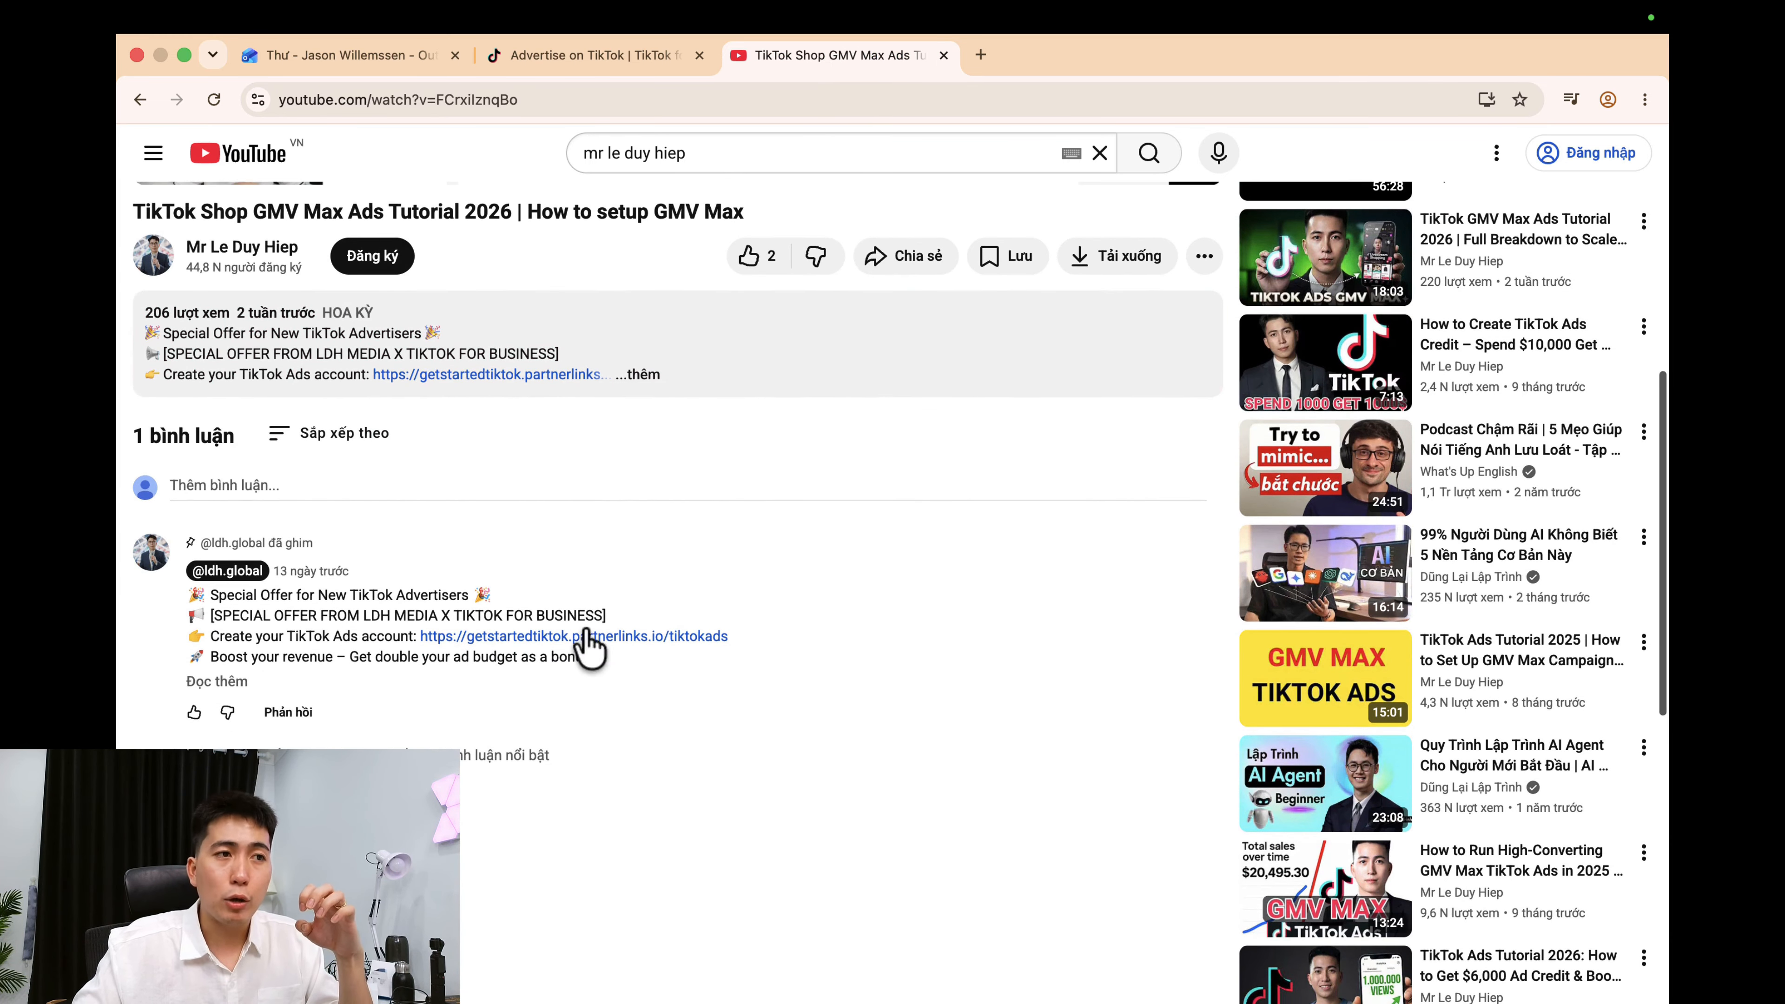
click(538, 379)
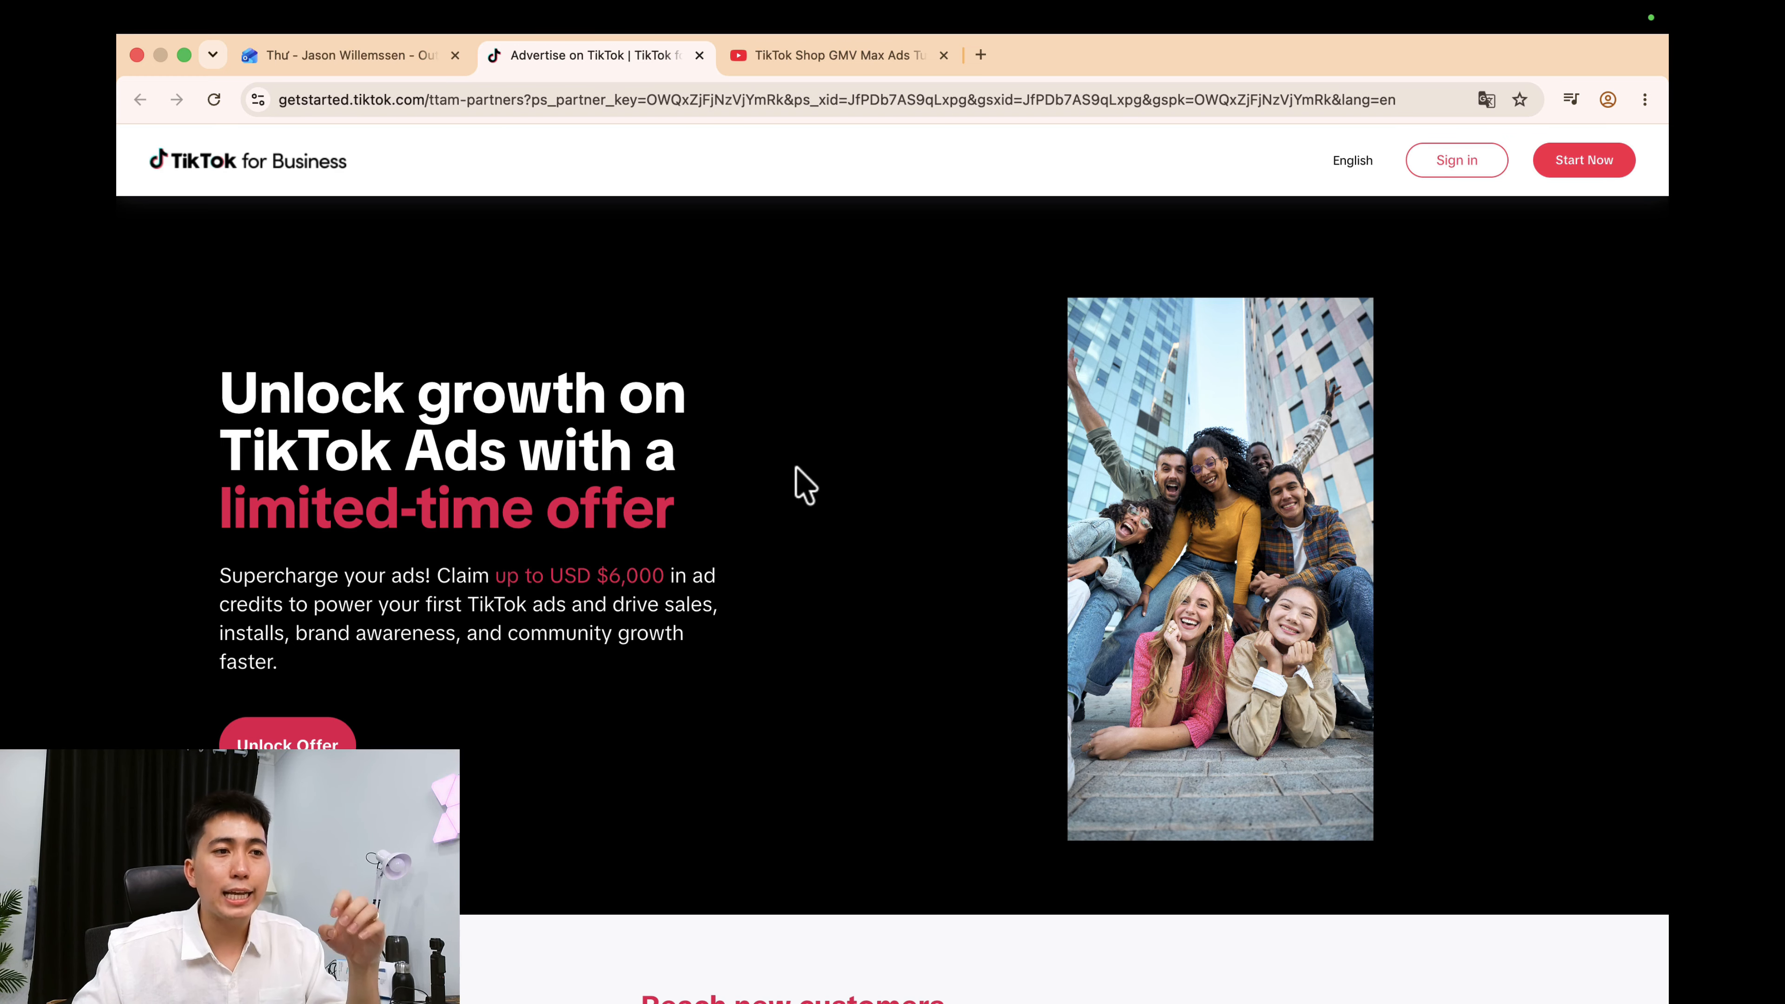
Highlight the limited-time offer headline and ad-credit amount, then scroll to the sign-up form.
drag(220, 383, 786, 566)
click(673, 553)
drag(594, 574, 710, 573)
click(819, 572)
scroll(843, 574, down, 5)
scroll(847, 573, down, 6)
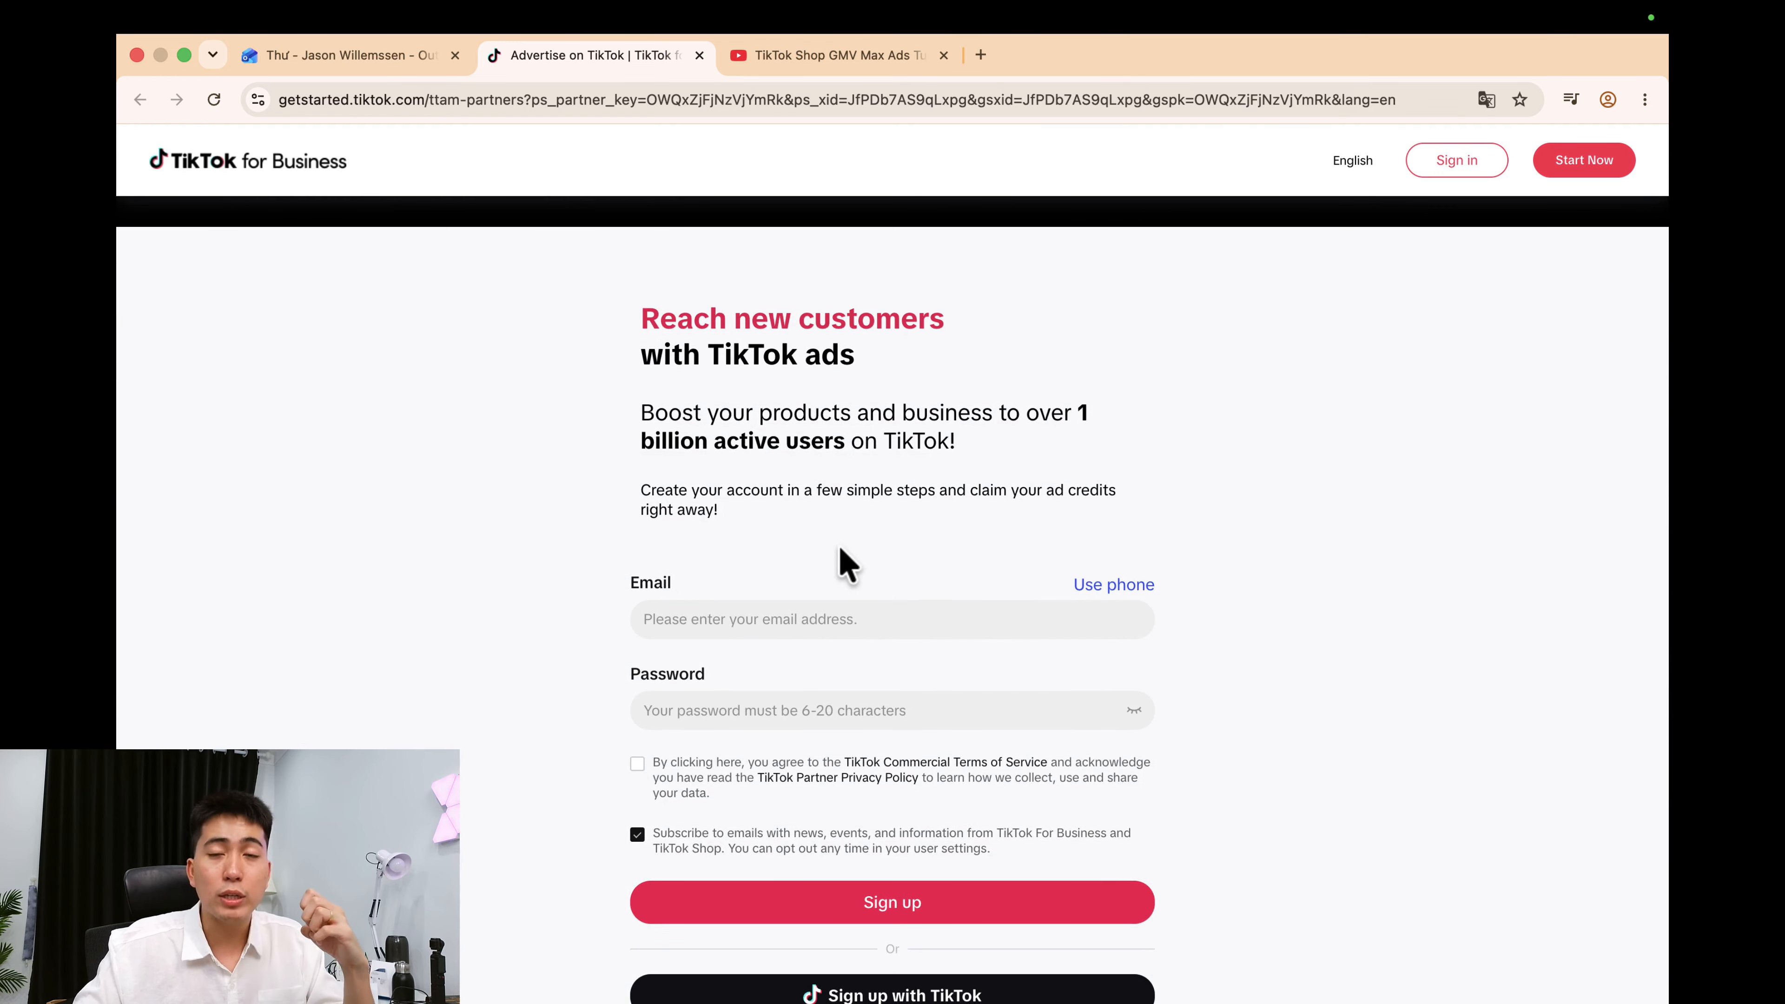
Enter the account e-mail and password, submit sign-up, and solve the matching-shapes captcha.
click(761, 600)
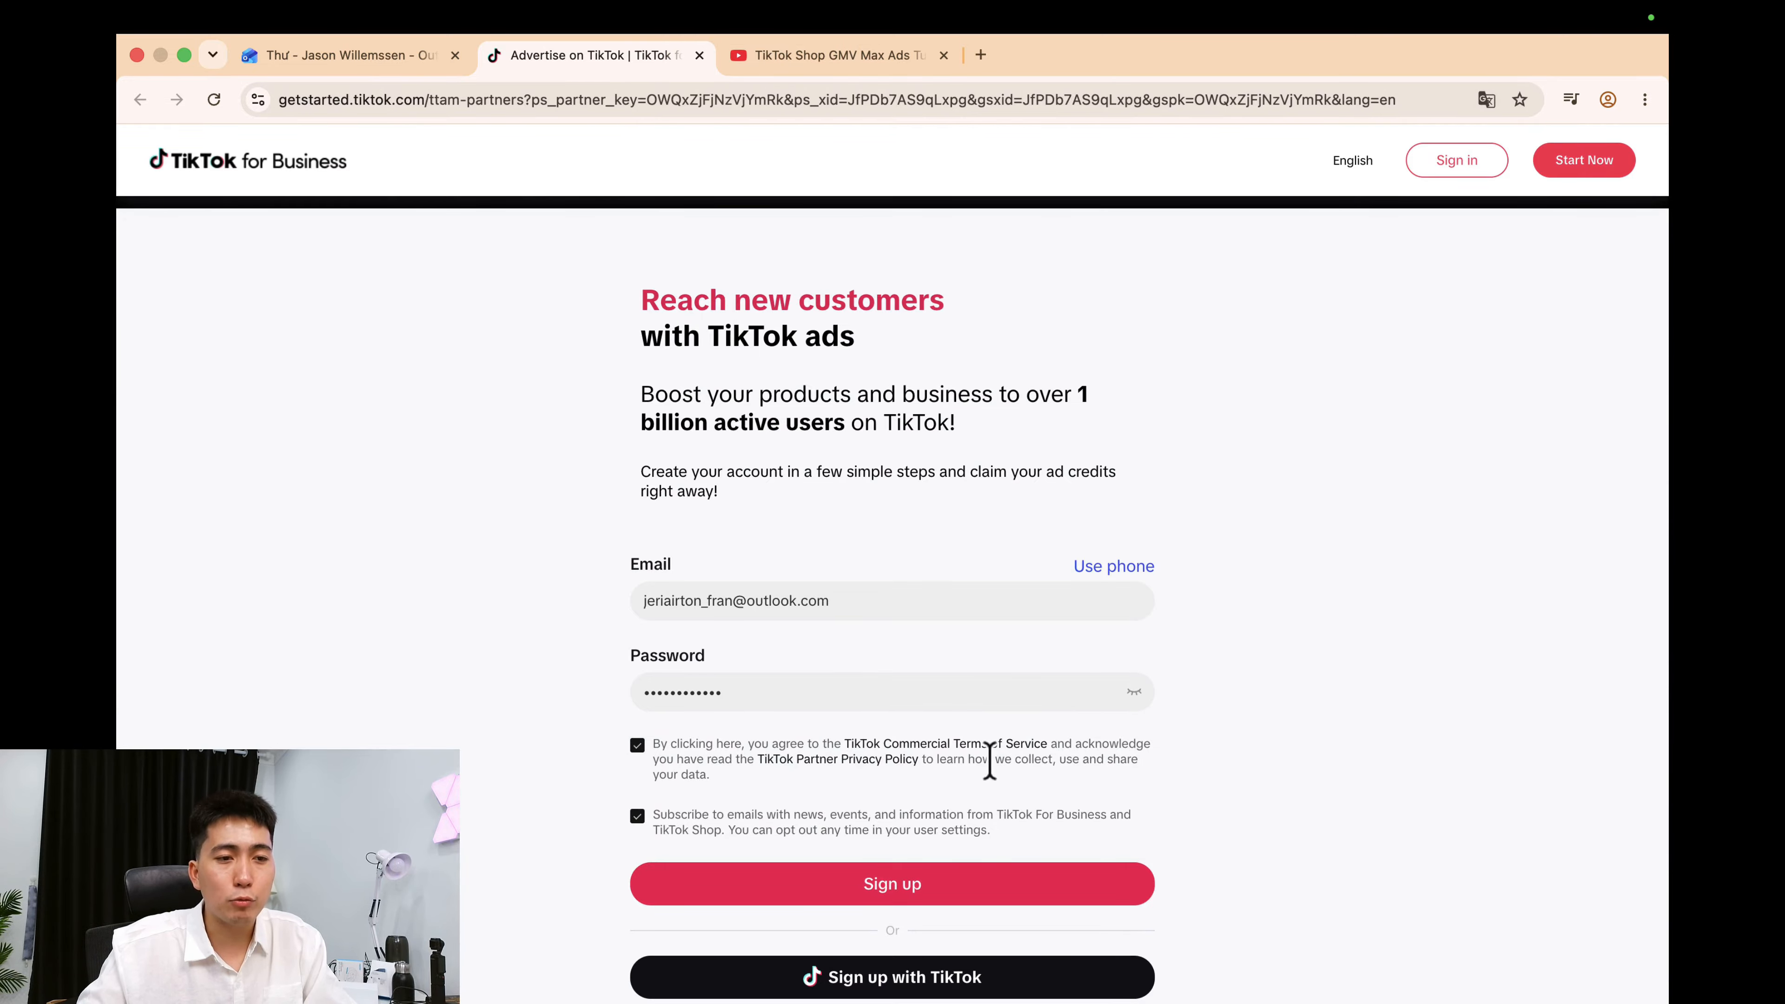
scroll(977, 760, down, 3)
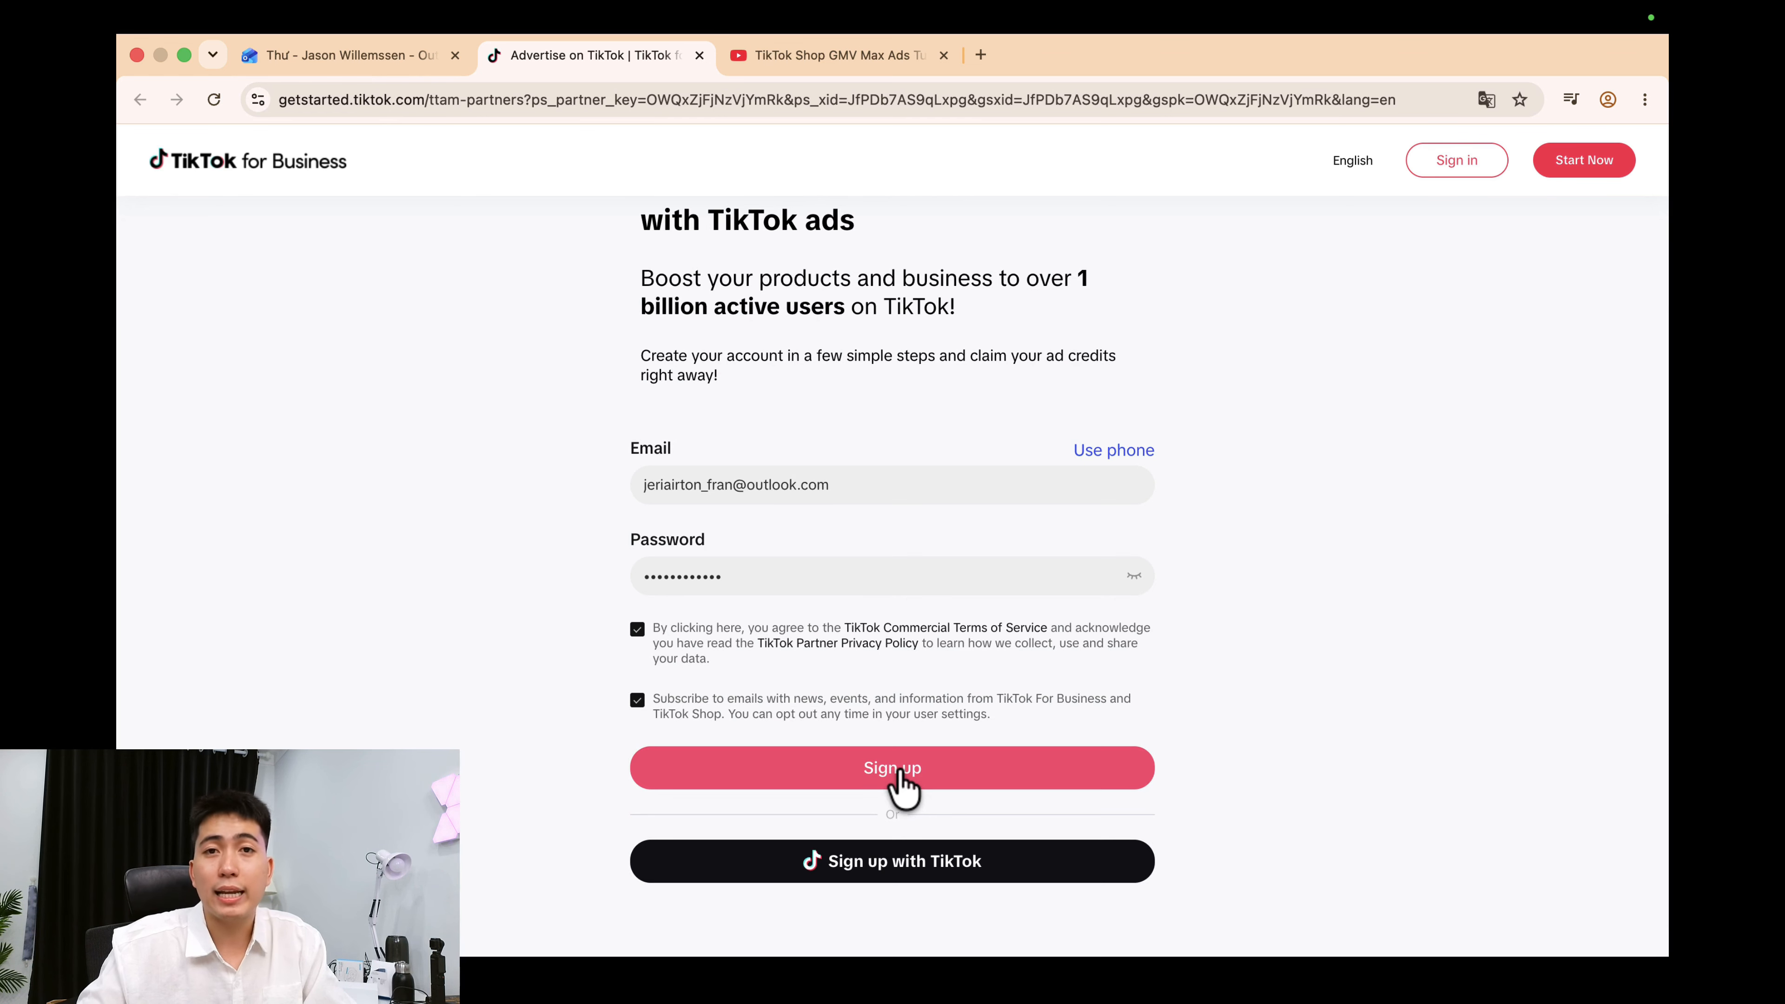
click(902, 773)
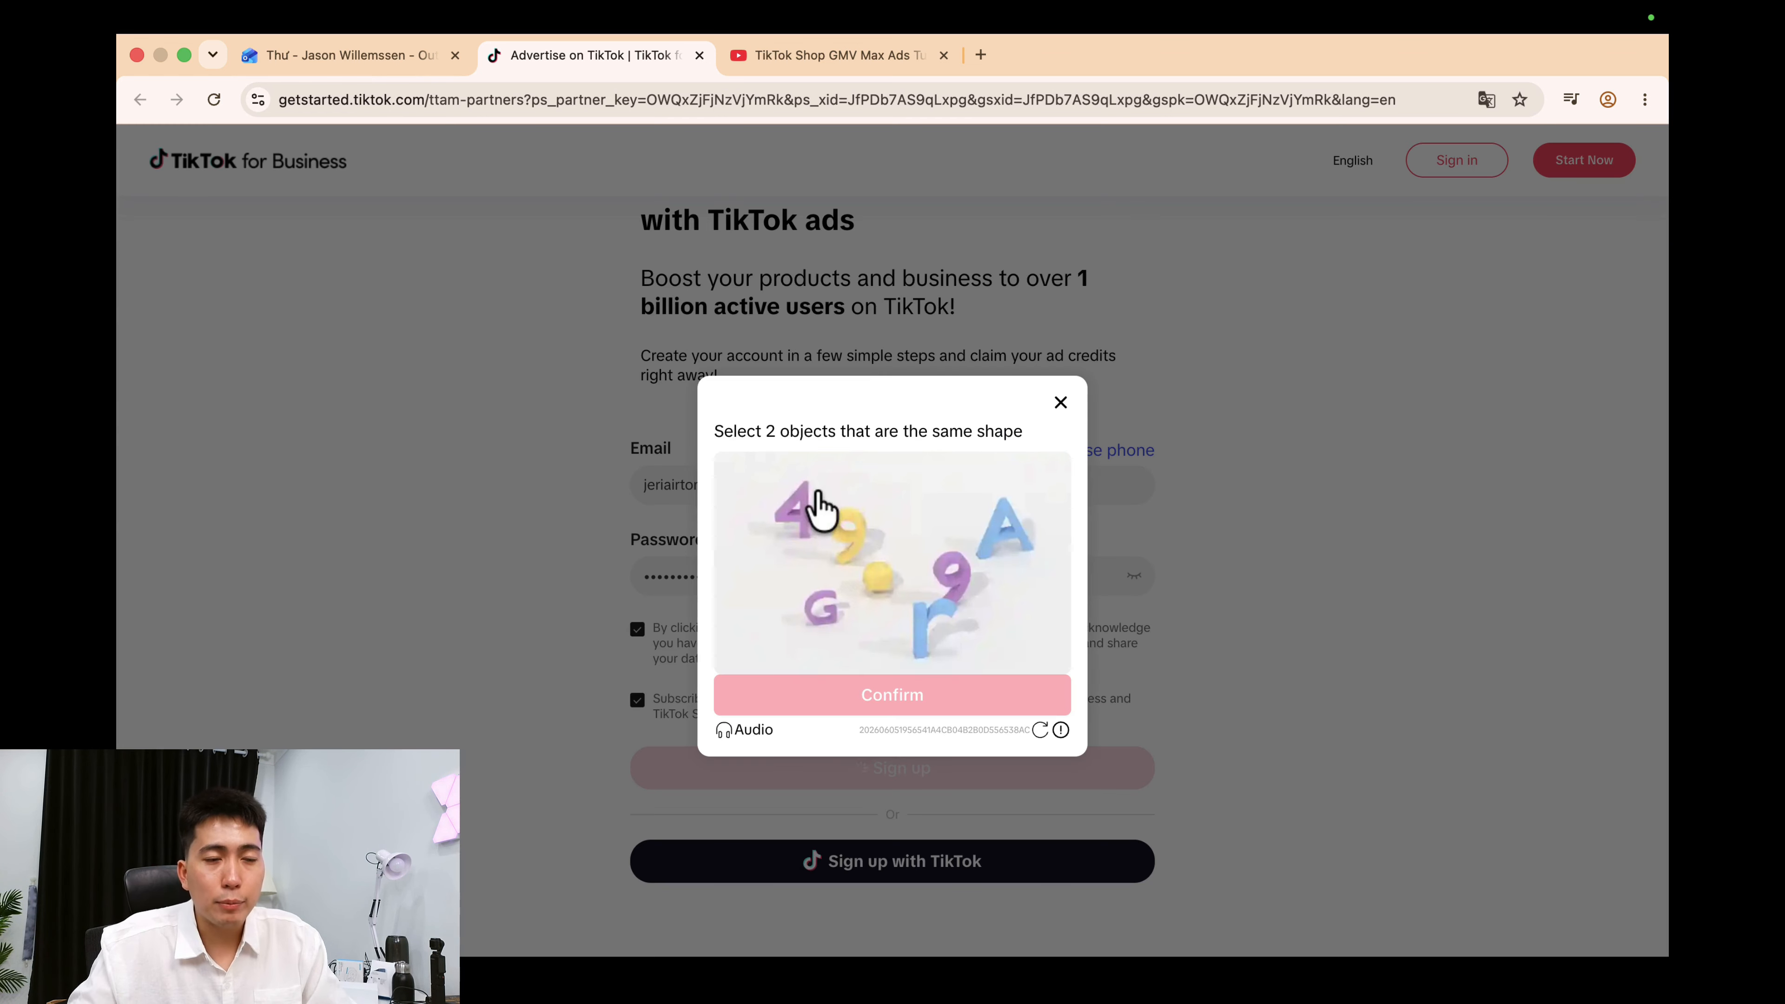
click(850, 536)
click(960, 575)
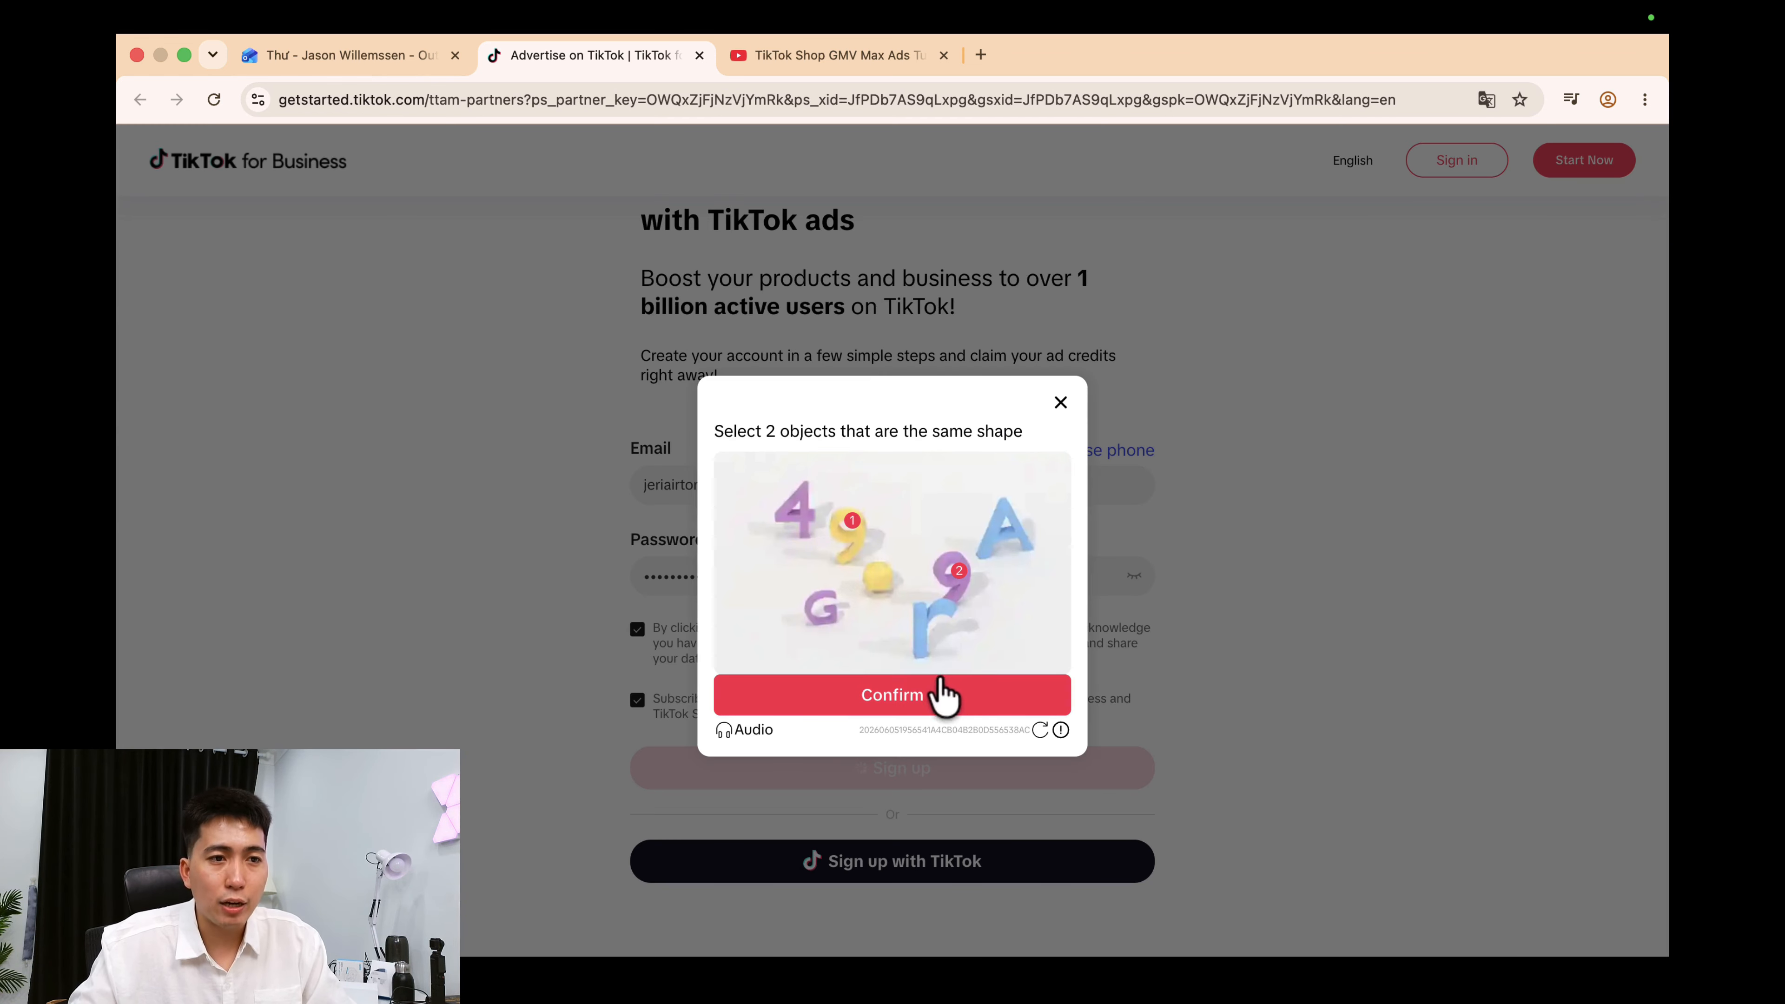
click(917, 704)
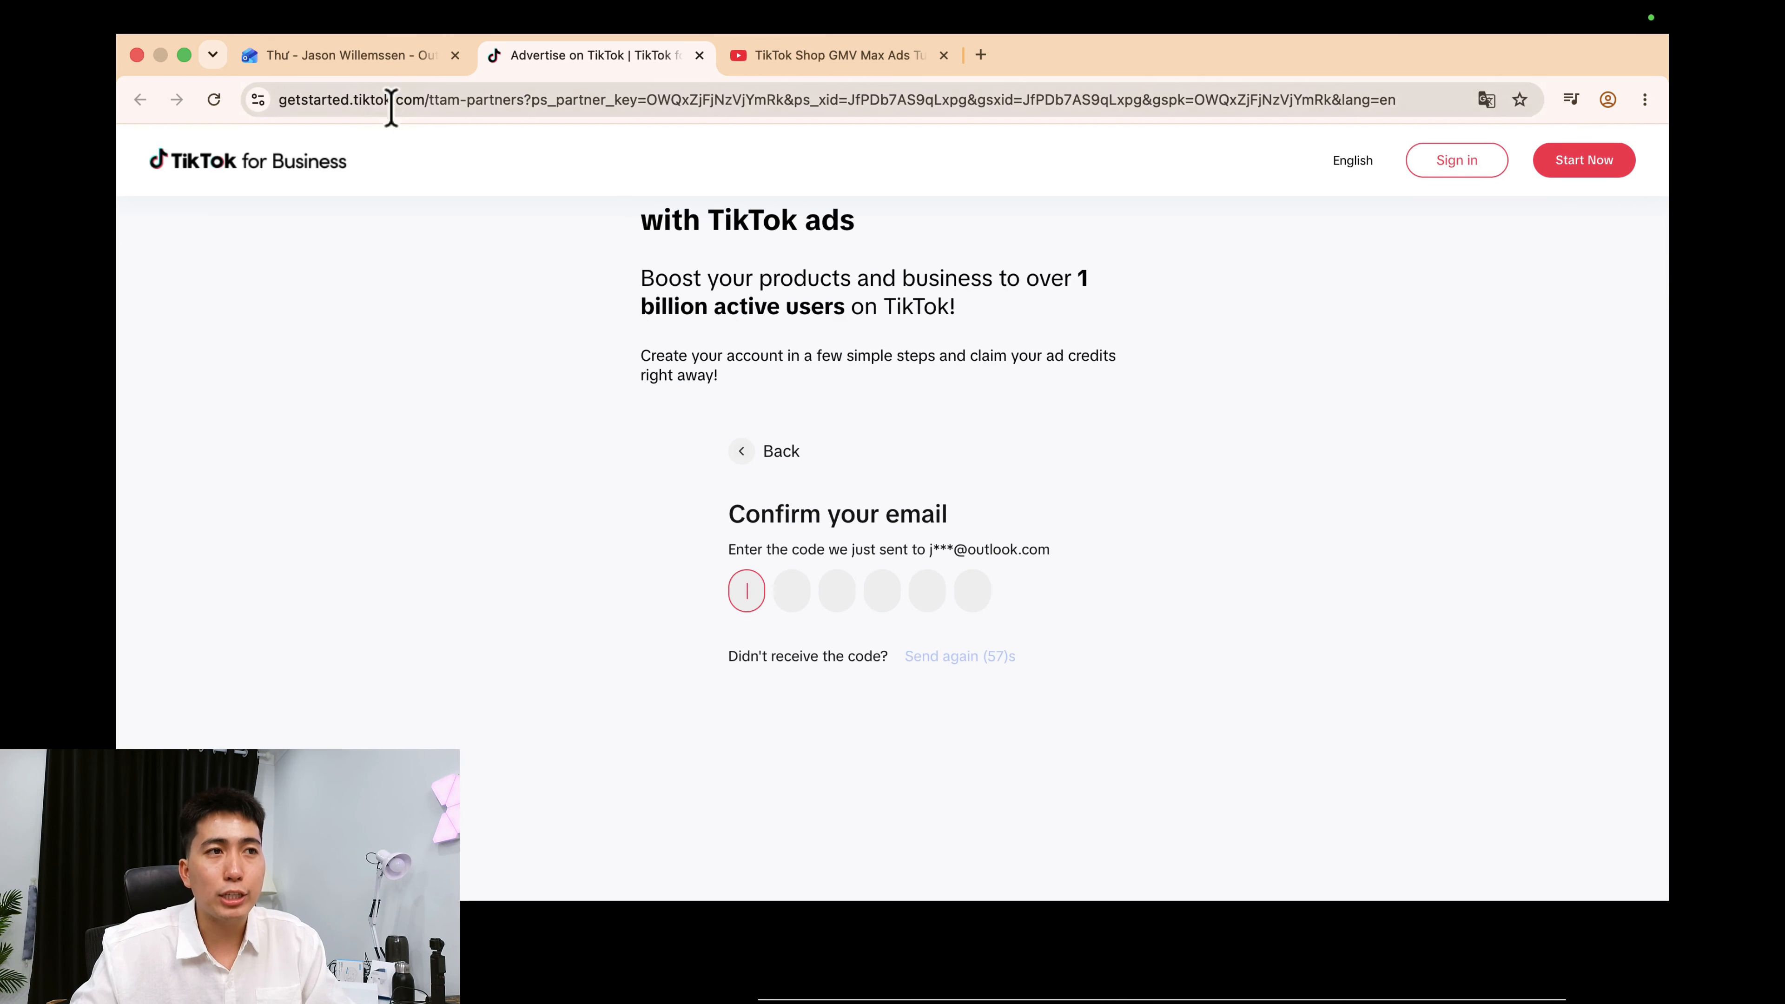
Copy the verification code from the Outlook e-mail into the sign-up code boxes.
click(360, 61)
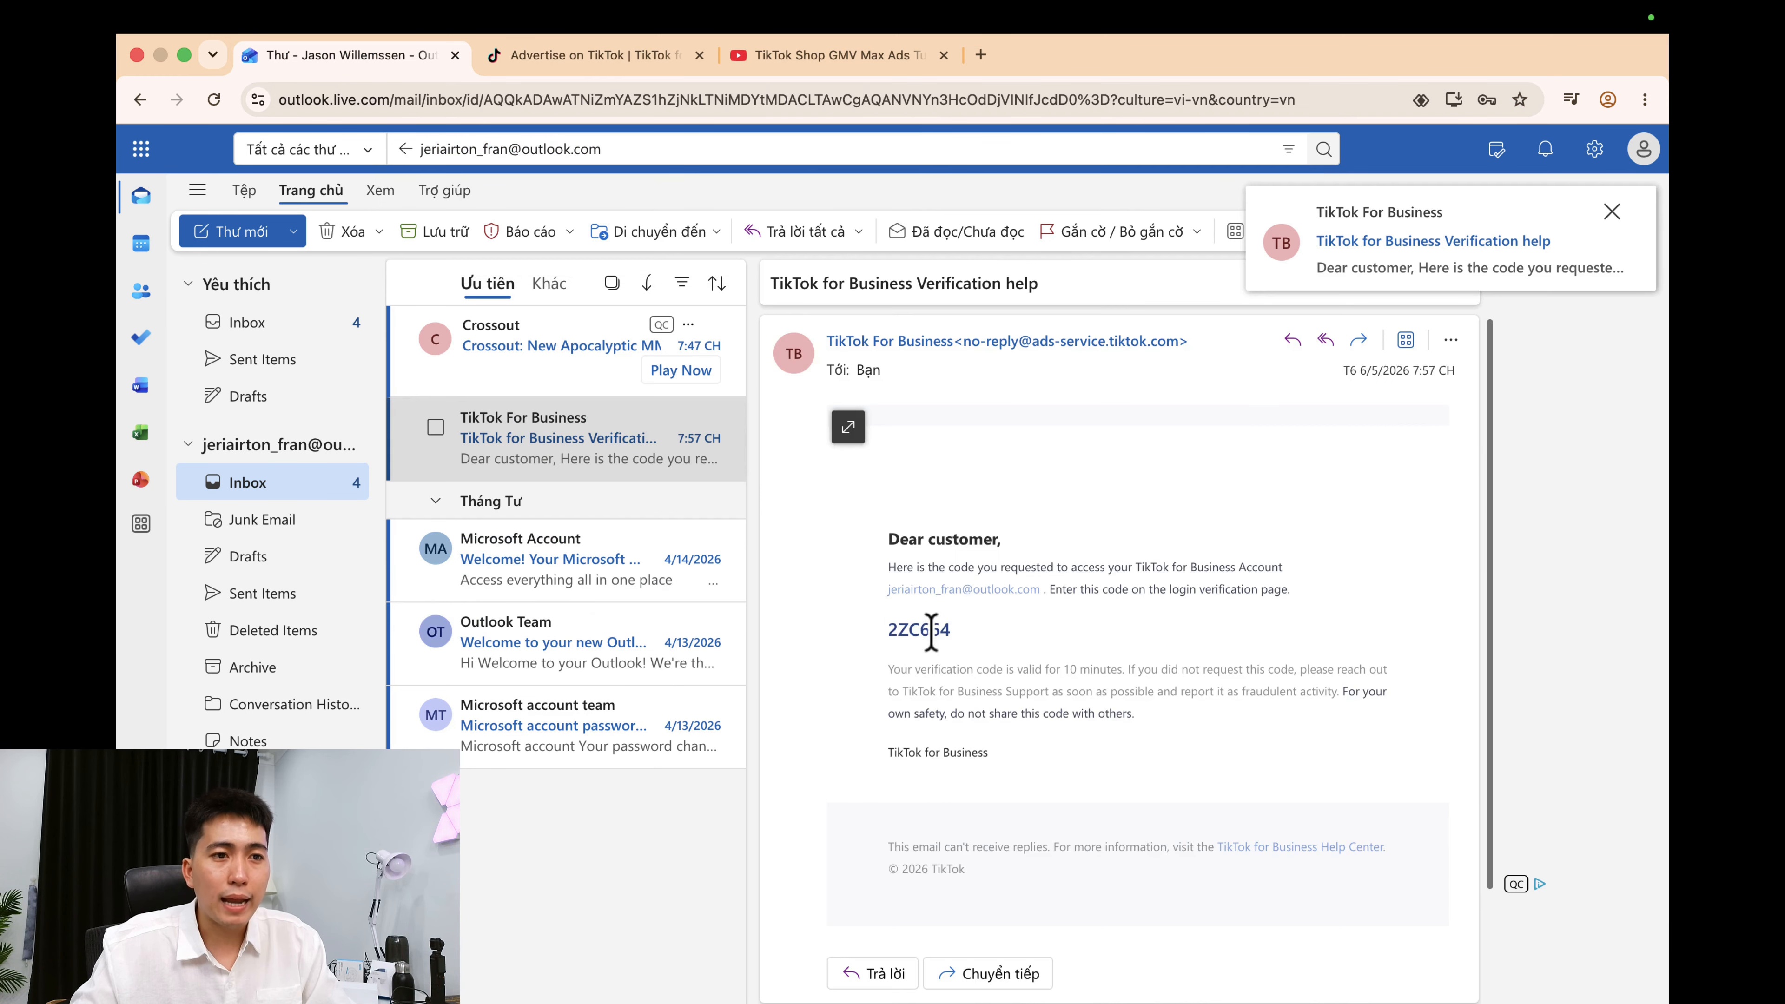
double_click(931, 632)
key(super+c)
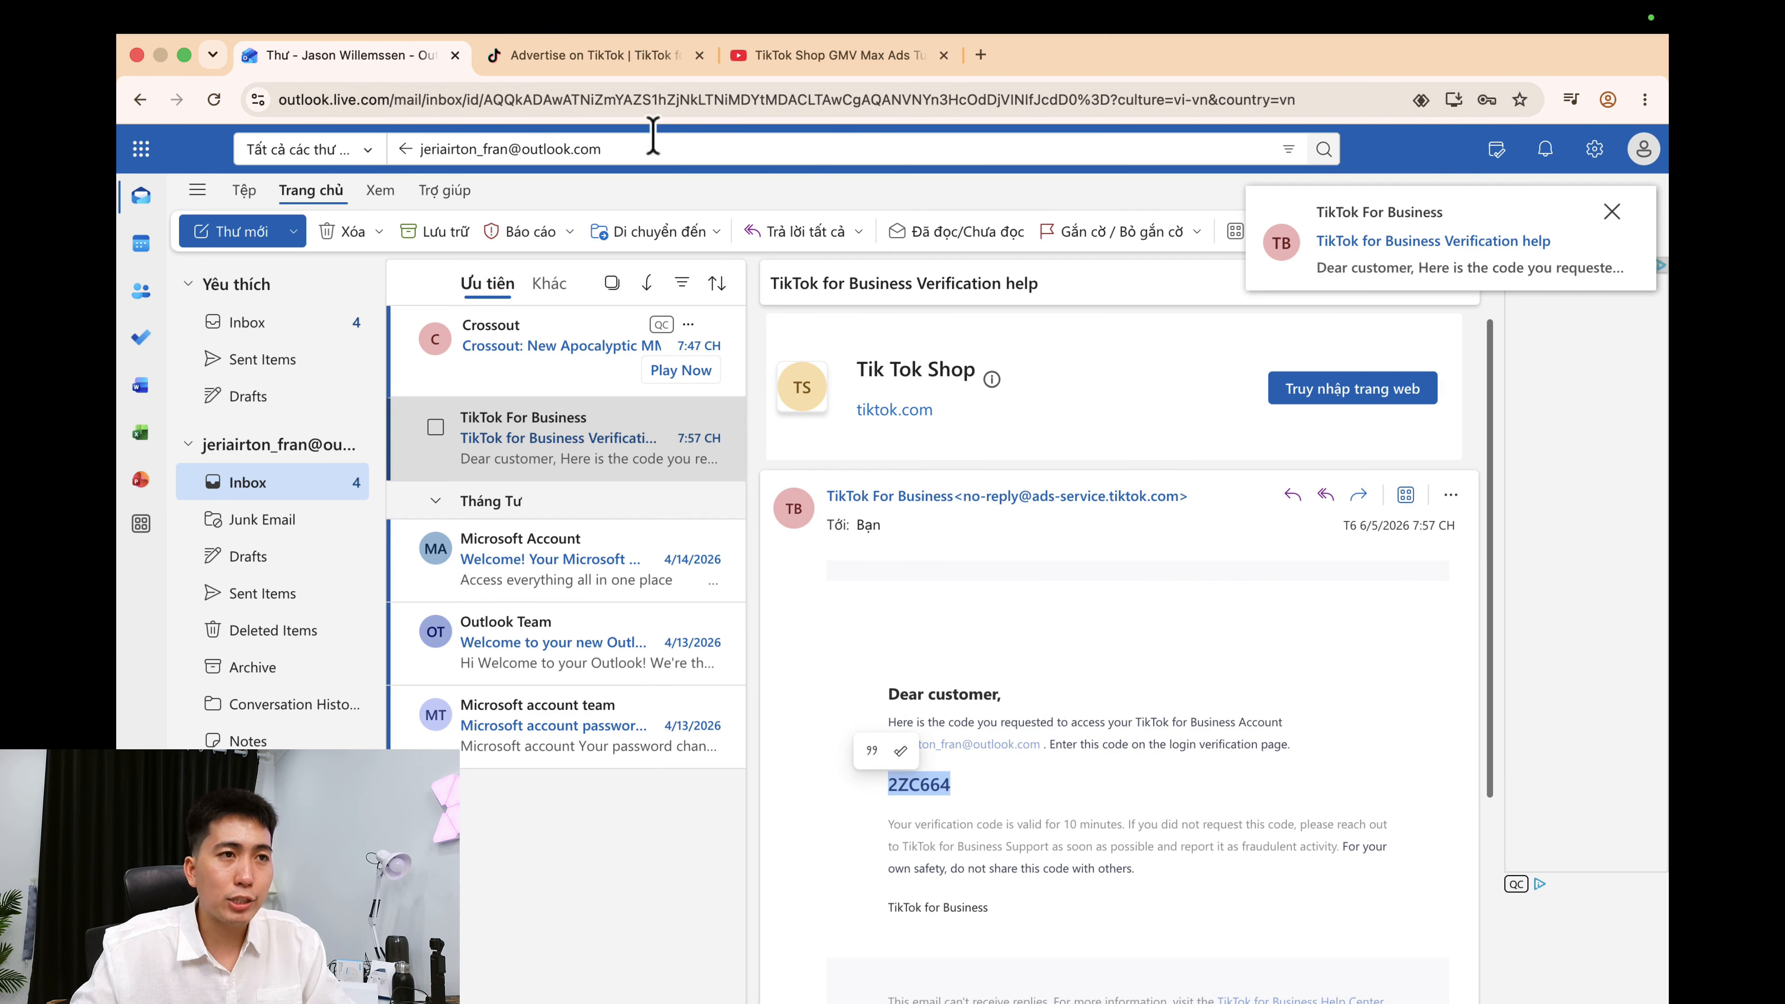
click(590, 54)
key(super+v)
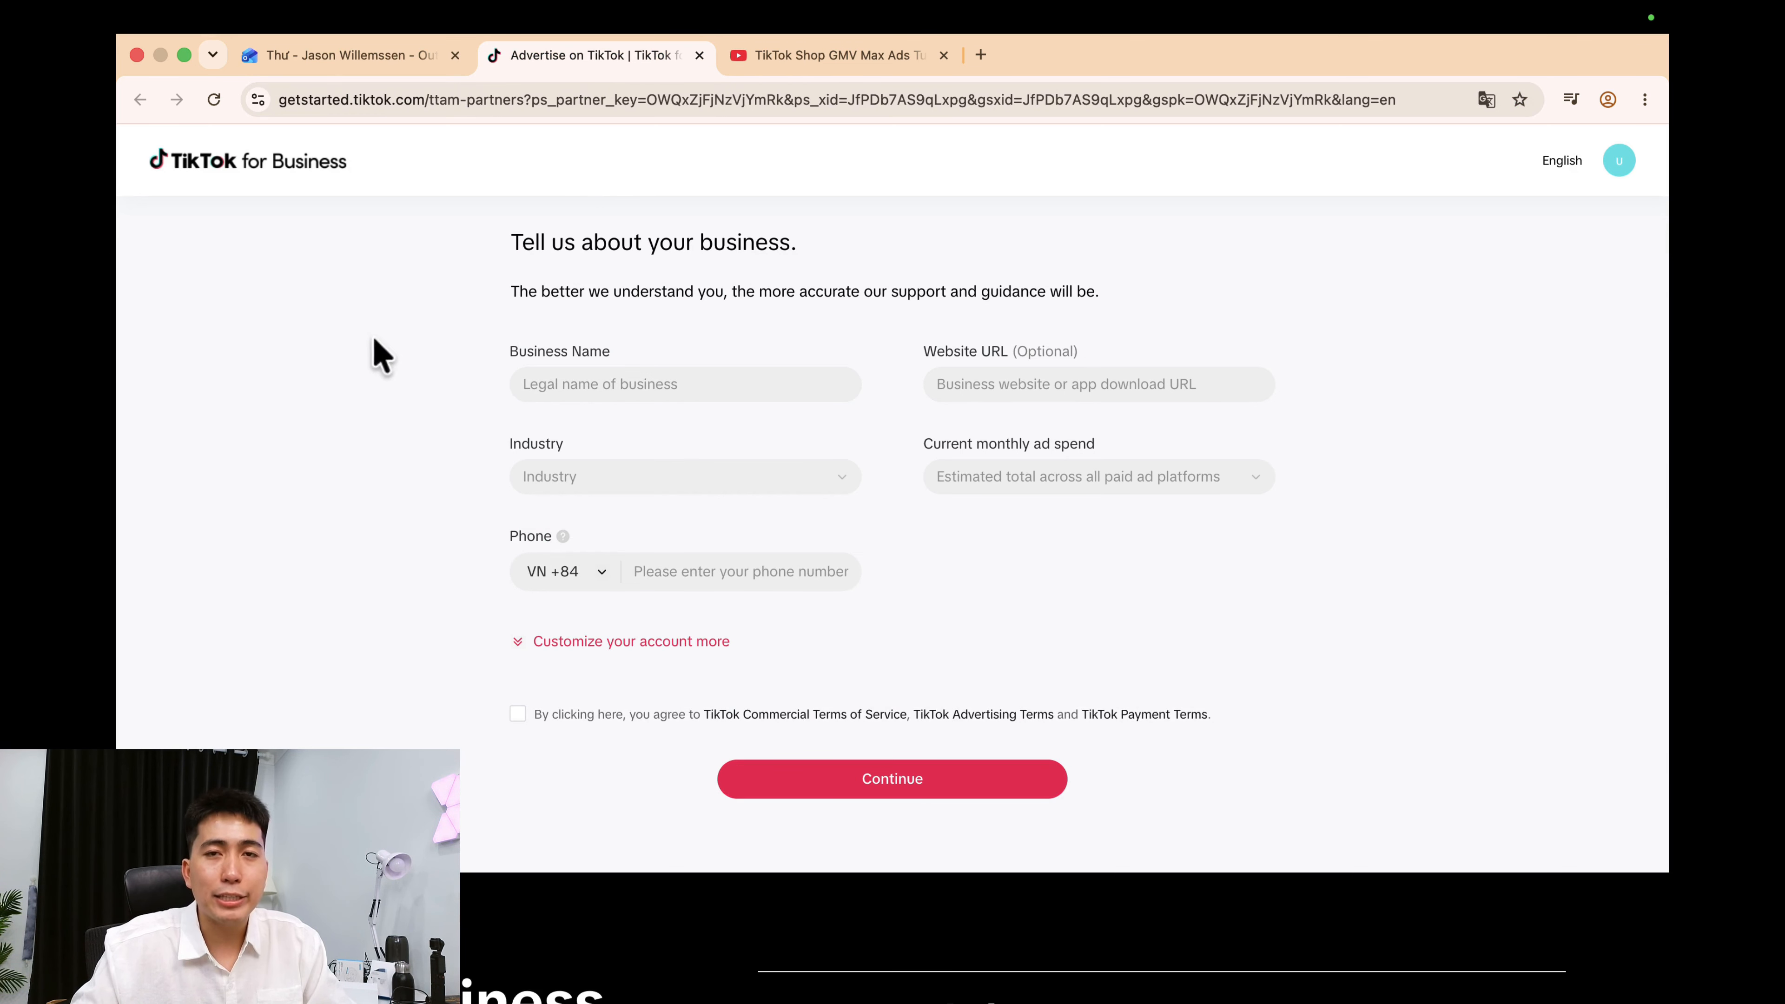
Enter business name TH DIGITAL, industry Apparel and accessories (non-sport), ad spend USD 1,000–2,000/month.
click(617, 381)
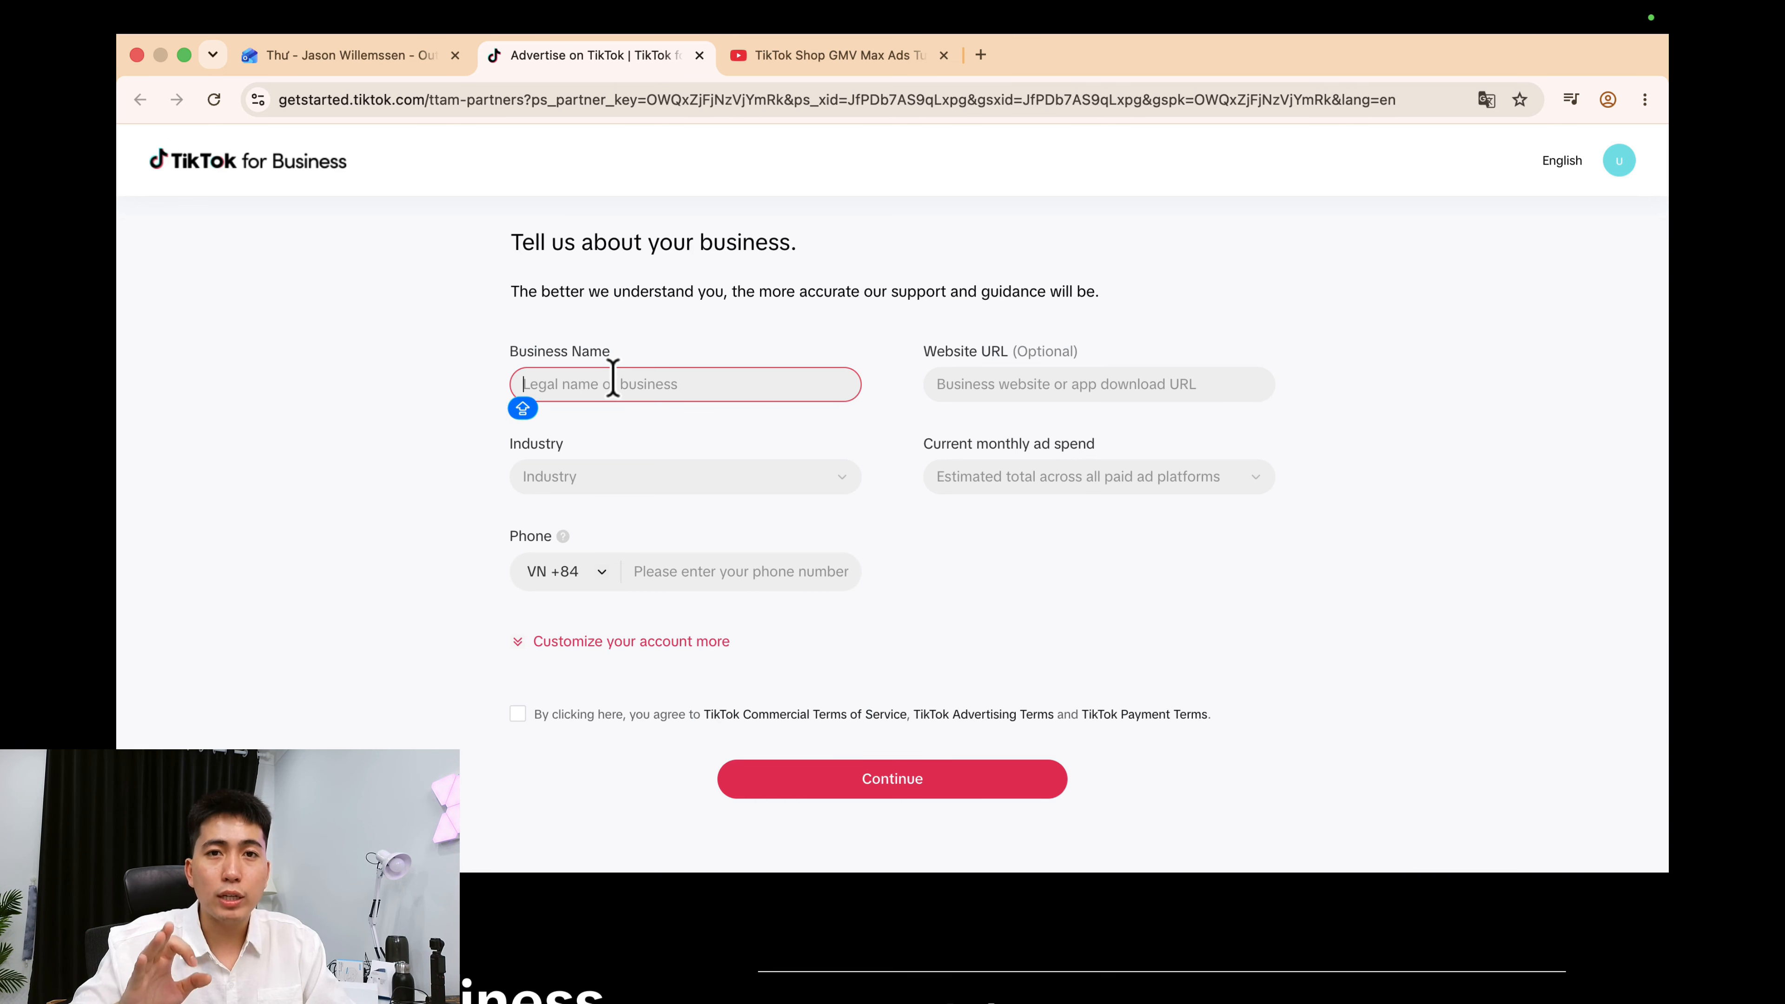
text(TH DIGITAL)
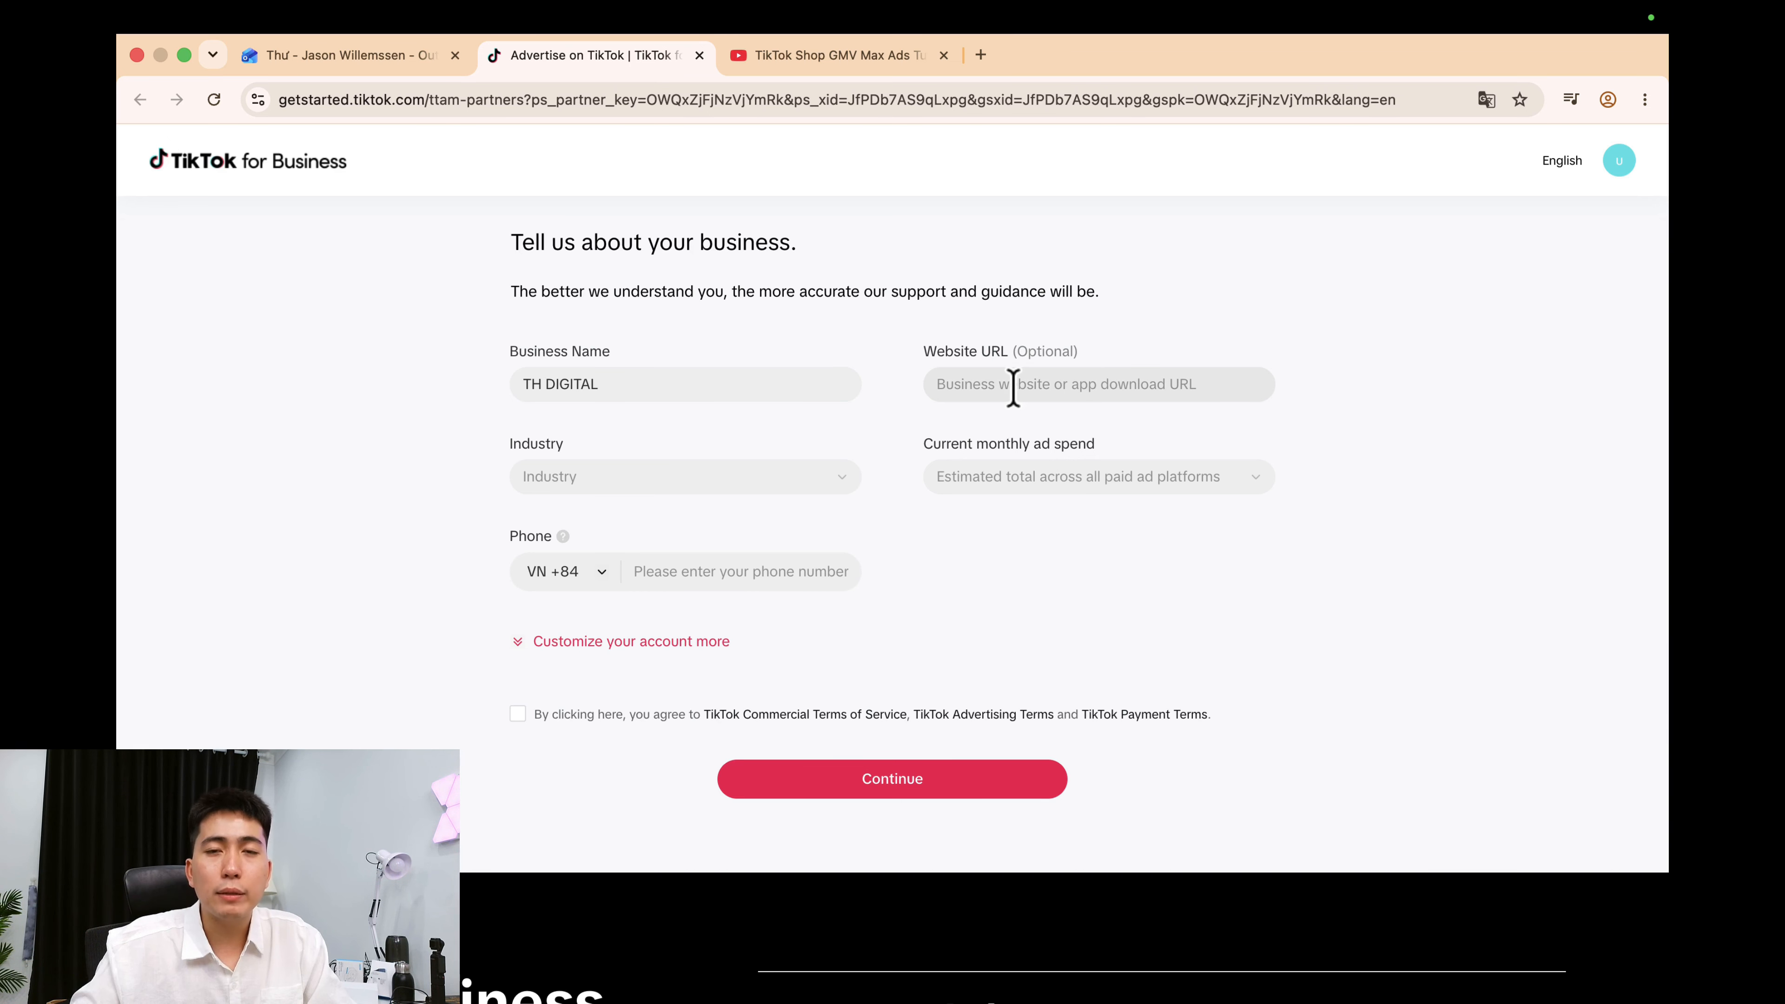
click(596, 485)
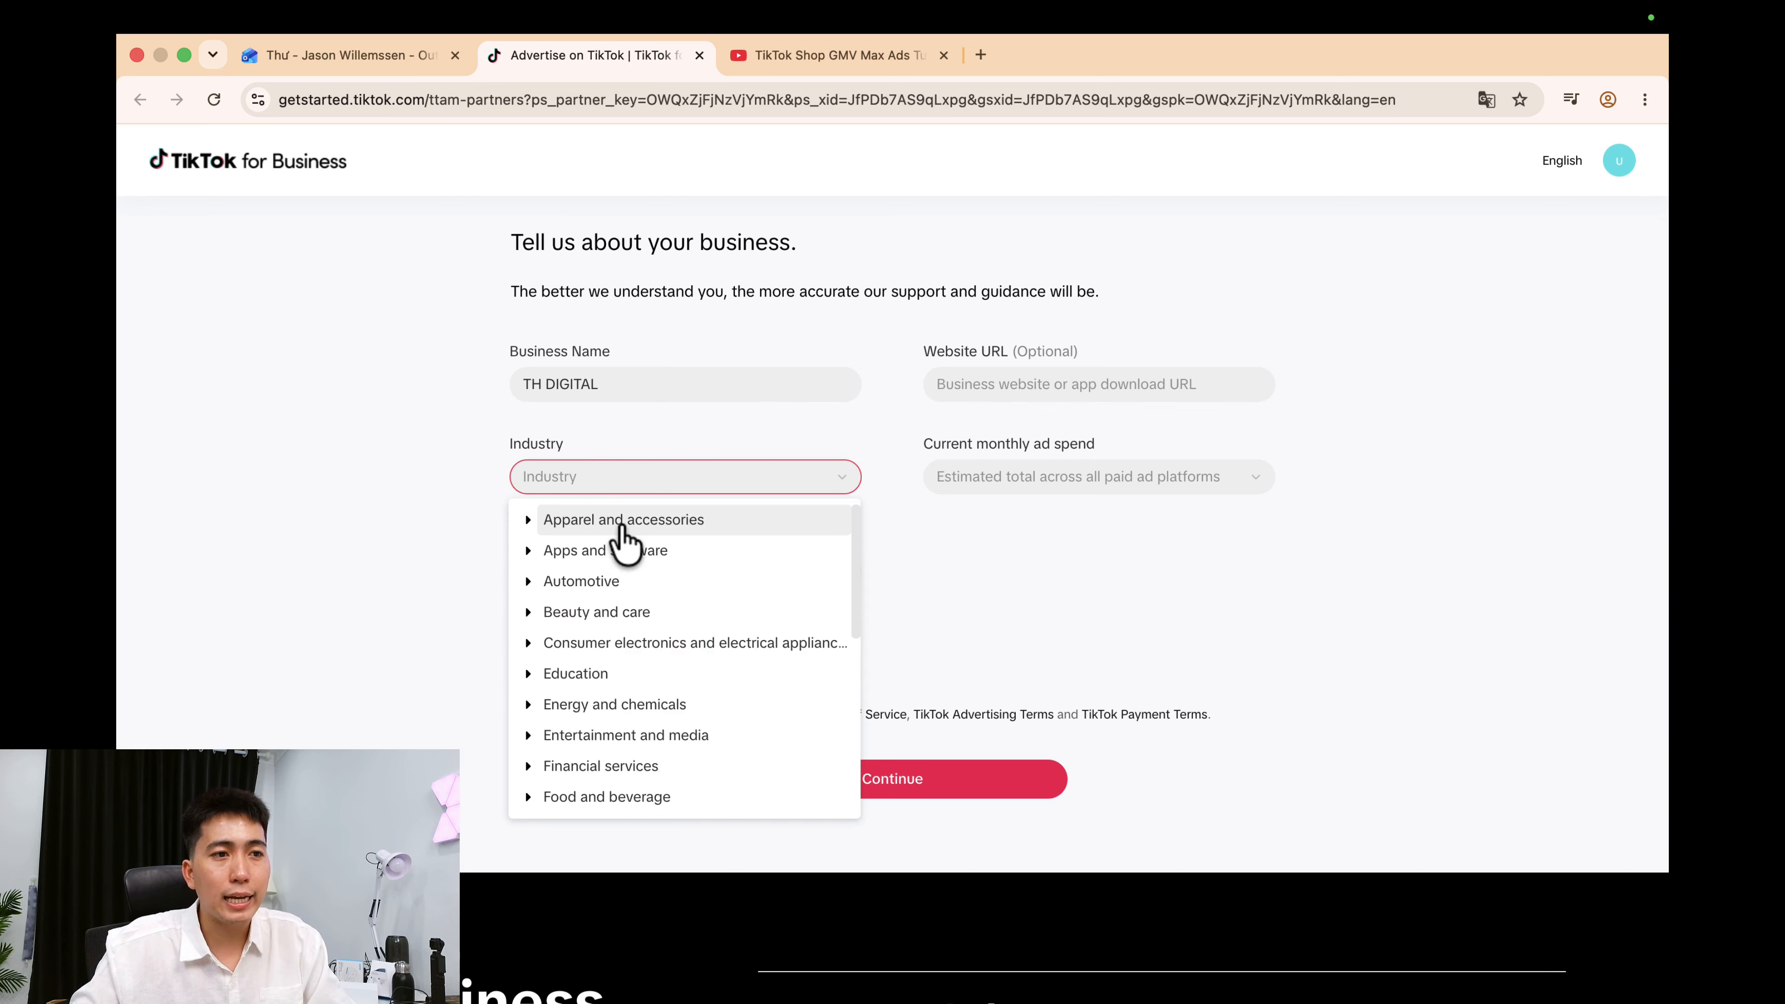
click(570, 517)
click(623, 553)
click(646, 581)
click(1215, 478)
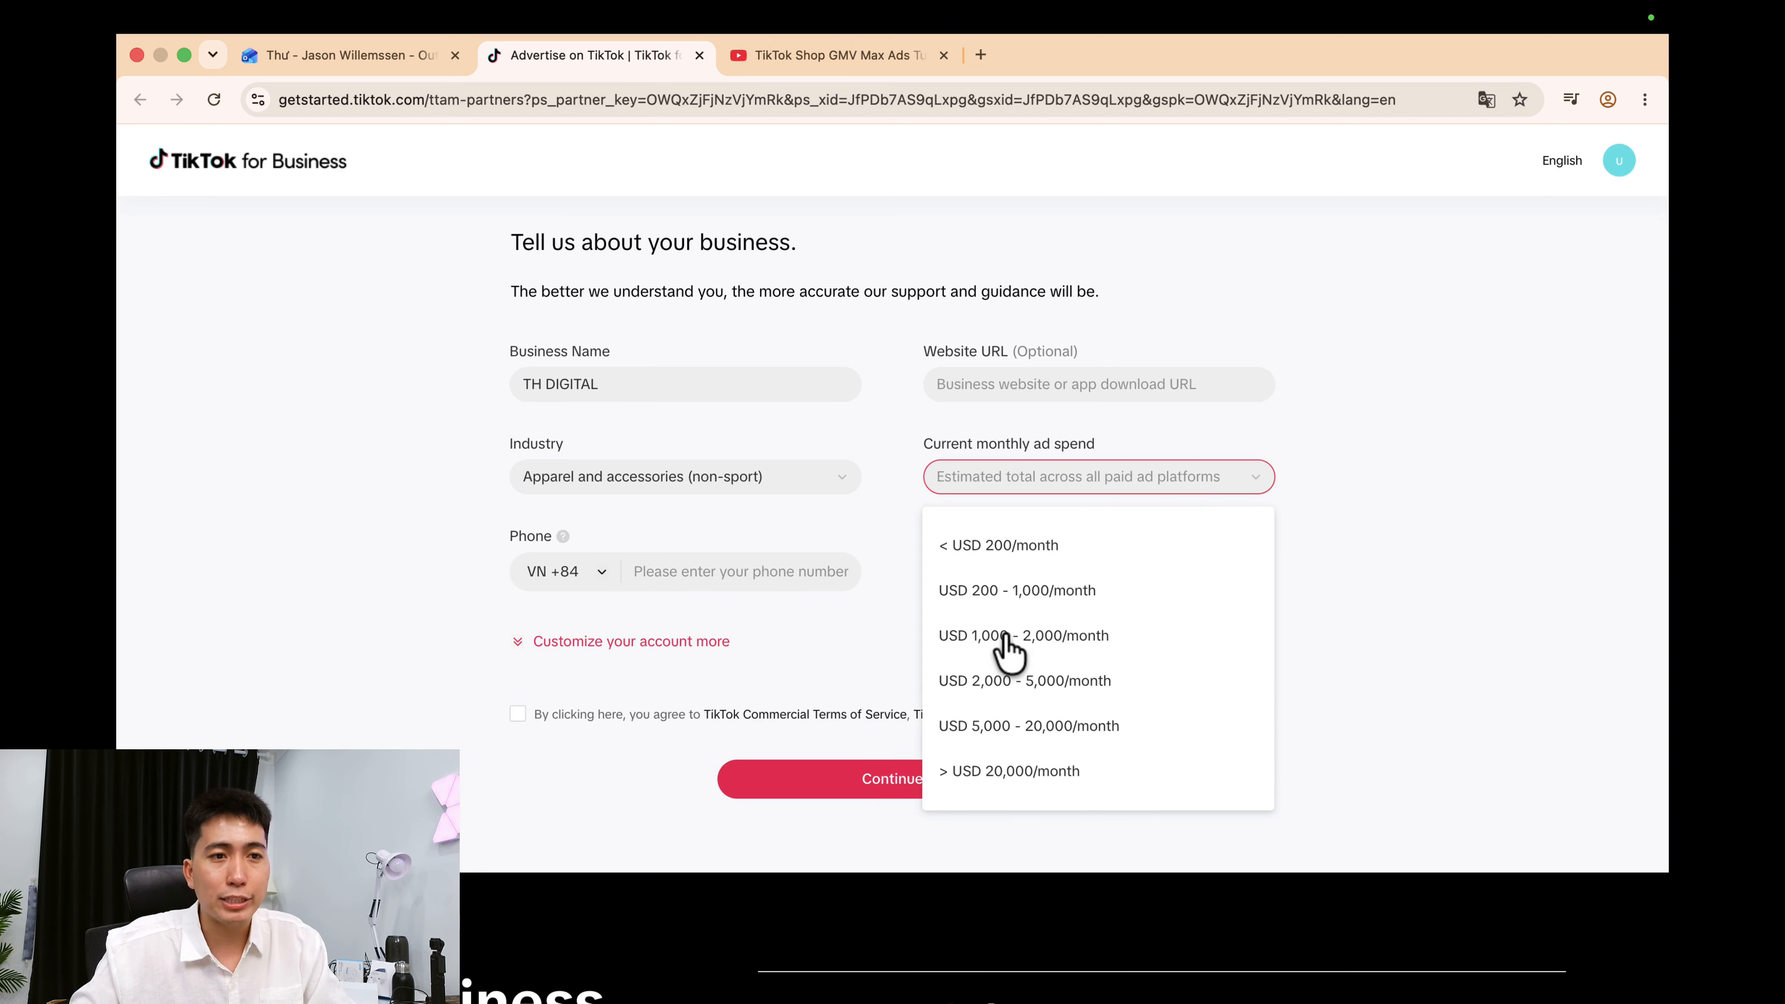
click(1088, 647)
Enter the business phone number.
click(665, 573)
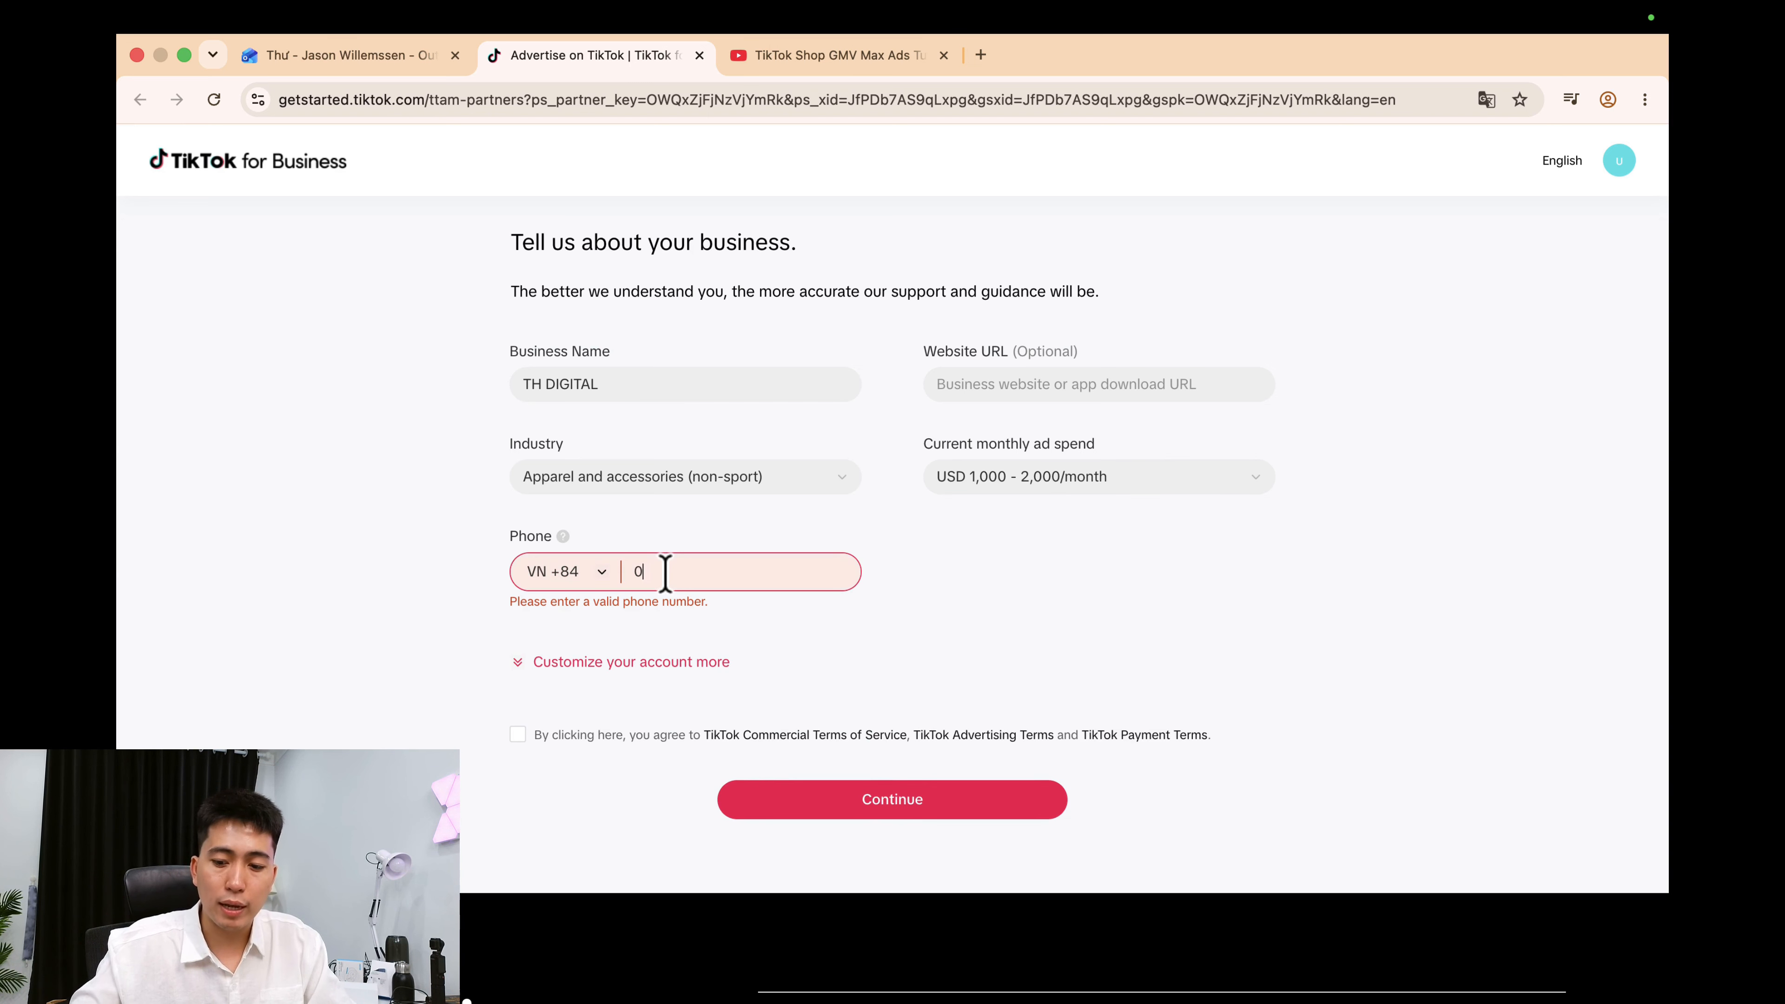
click(798, 633)
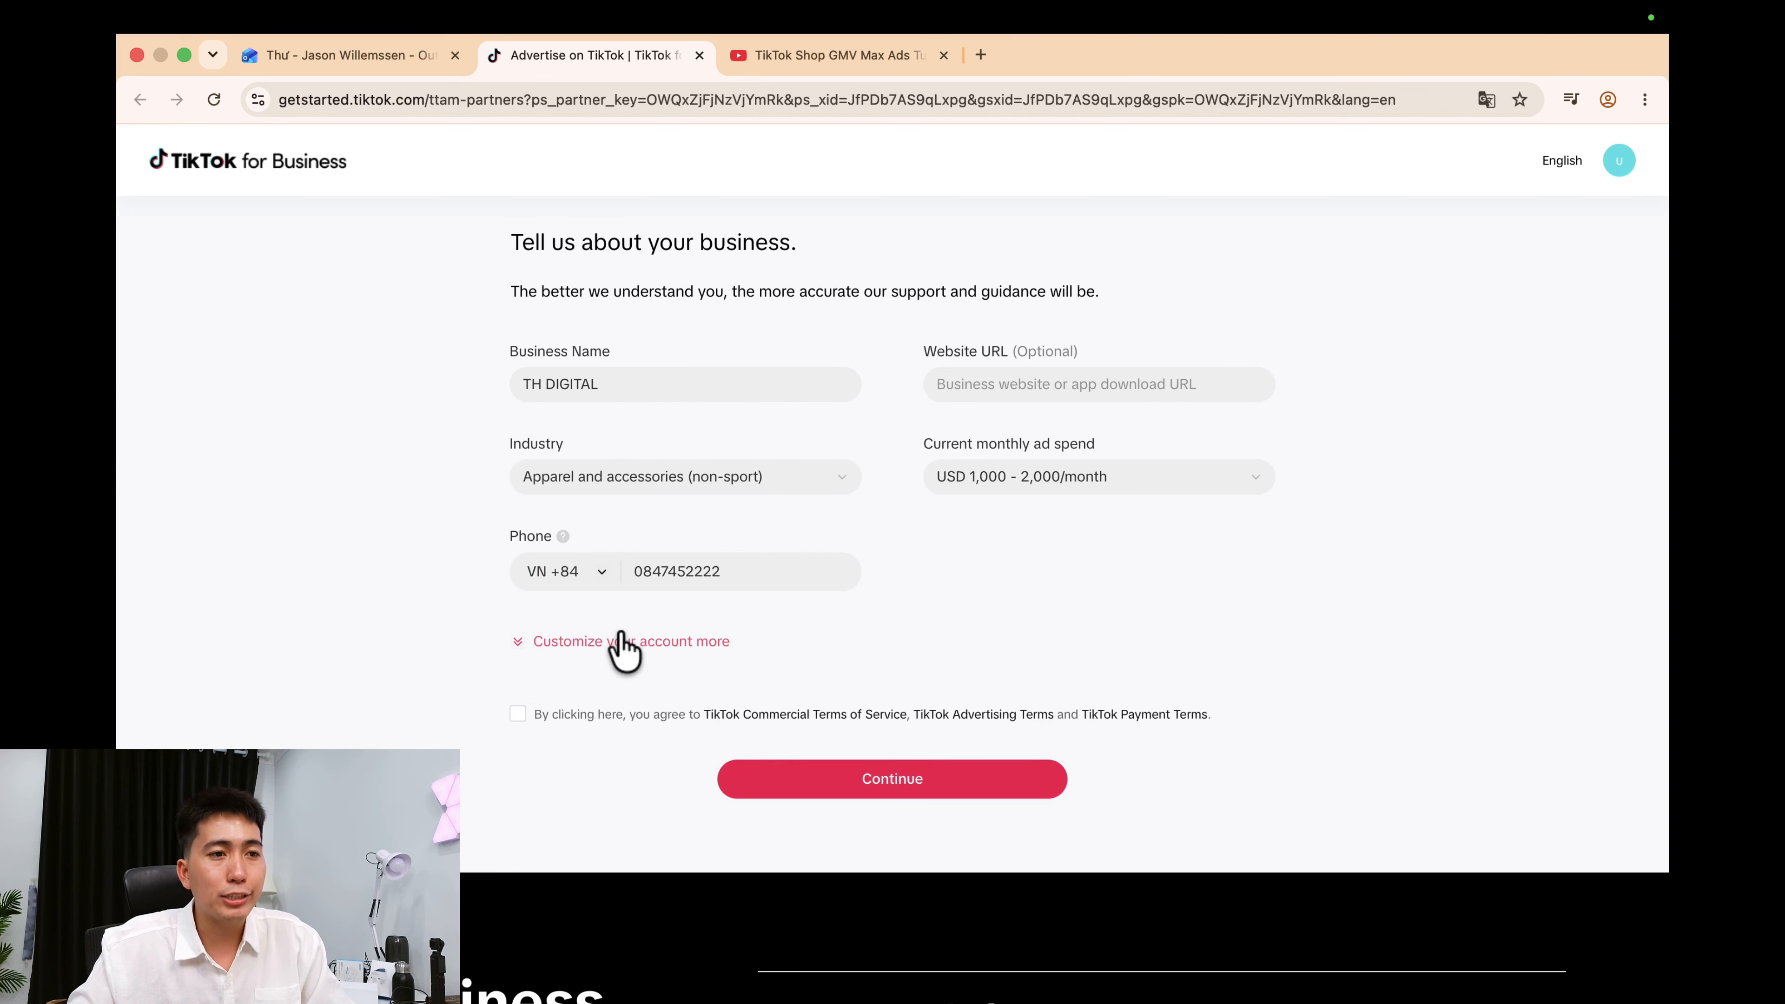
Keep country Vietnam, set the account currency to USD, and agree to the advertising terms.
click(678, 644)
scroll(737, 591, down, 2)
click(765, 606)
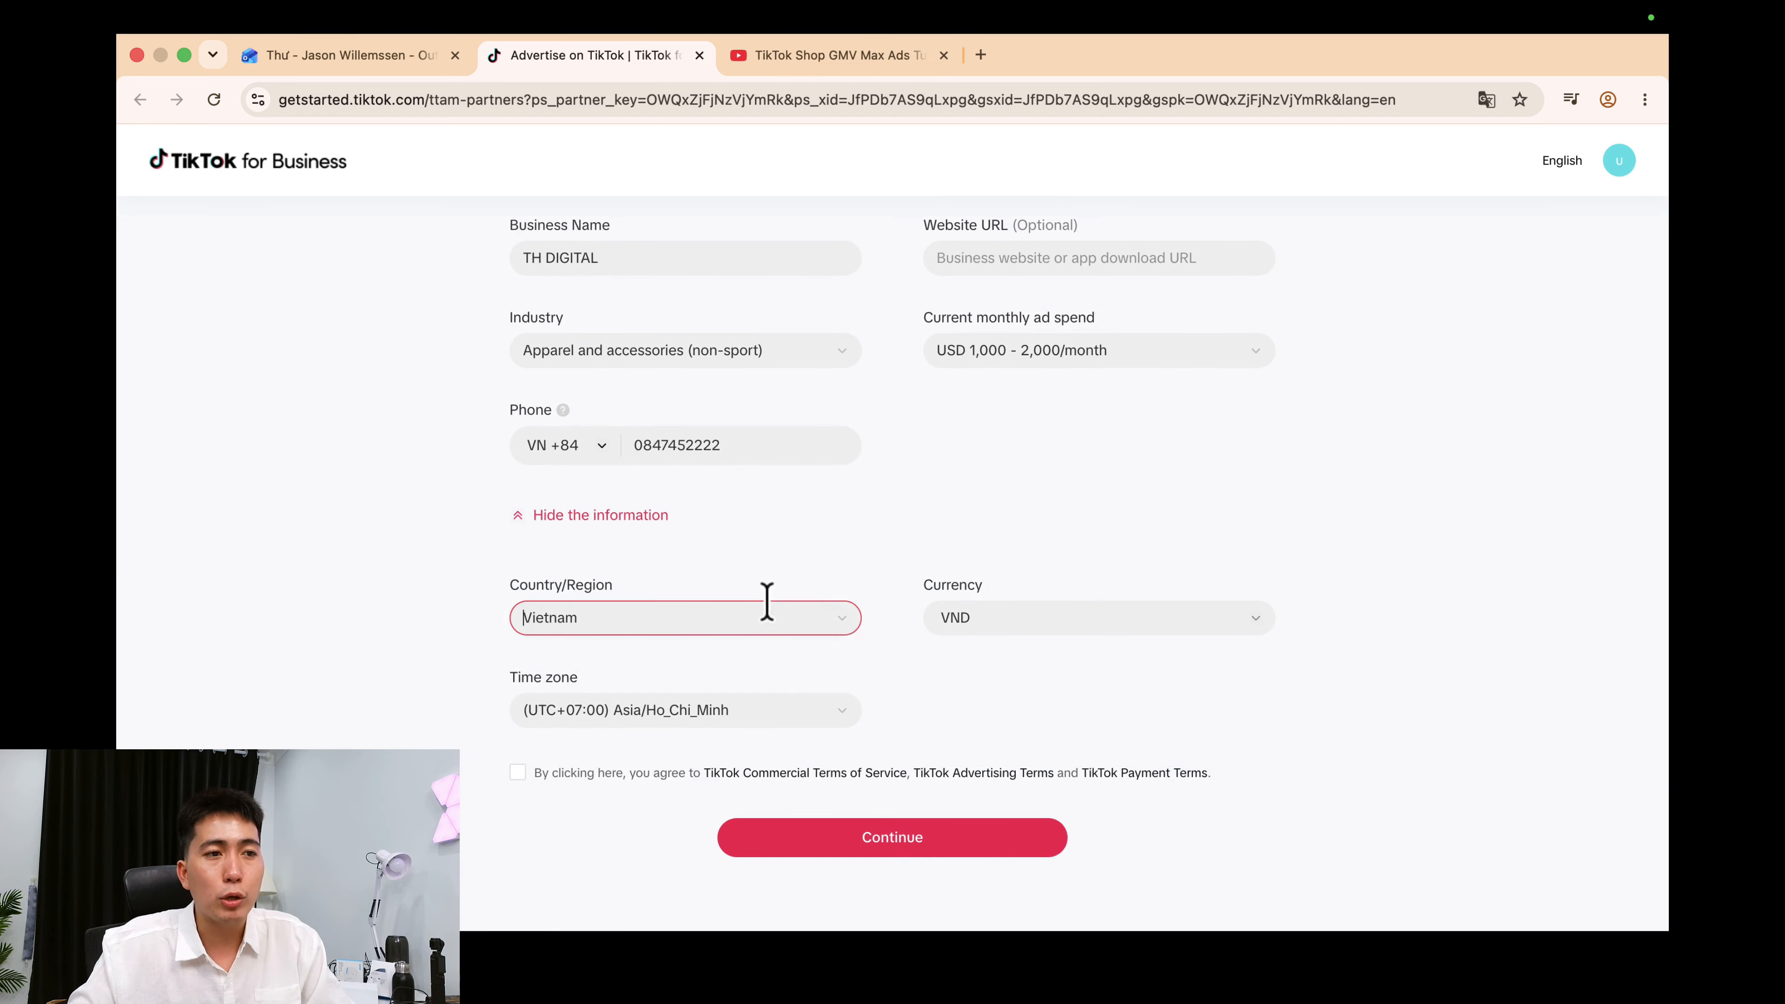
click(826, 620)
scroll(813, 730, down, 5)
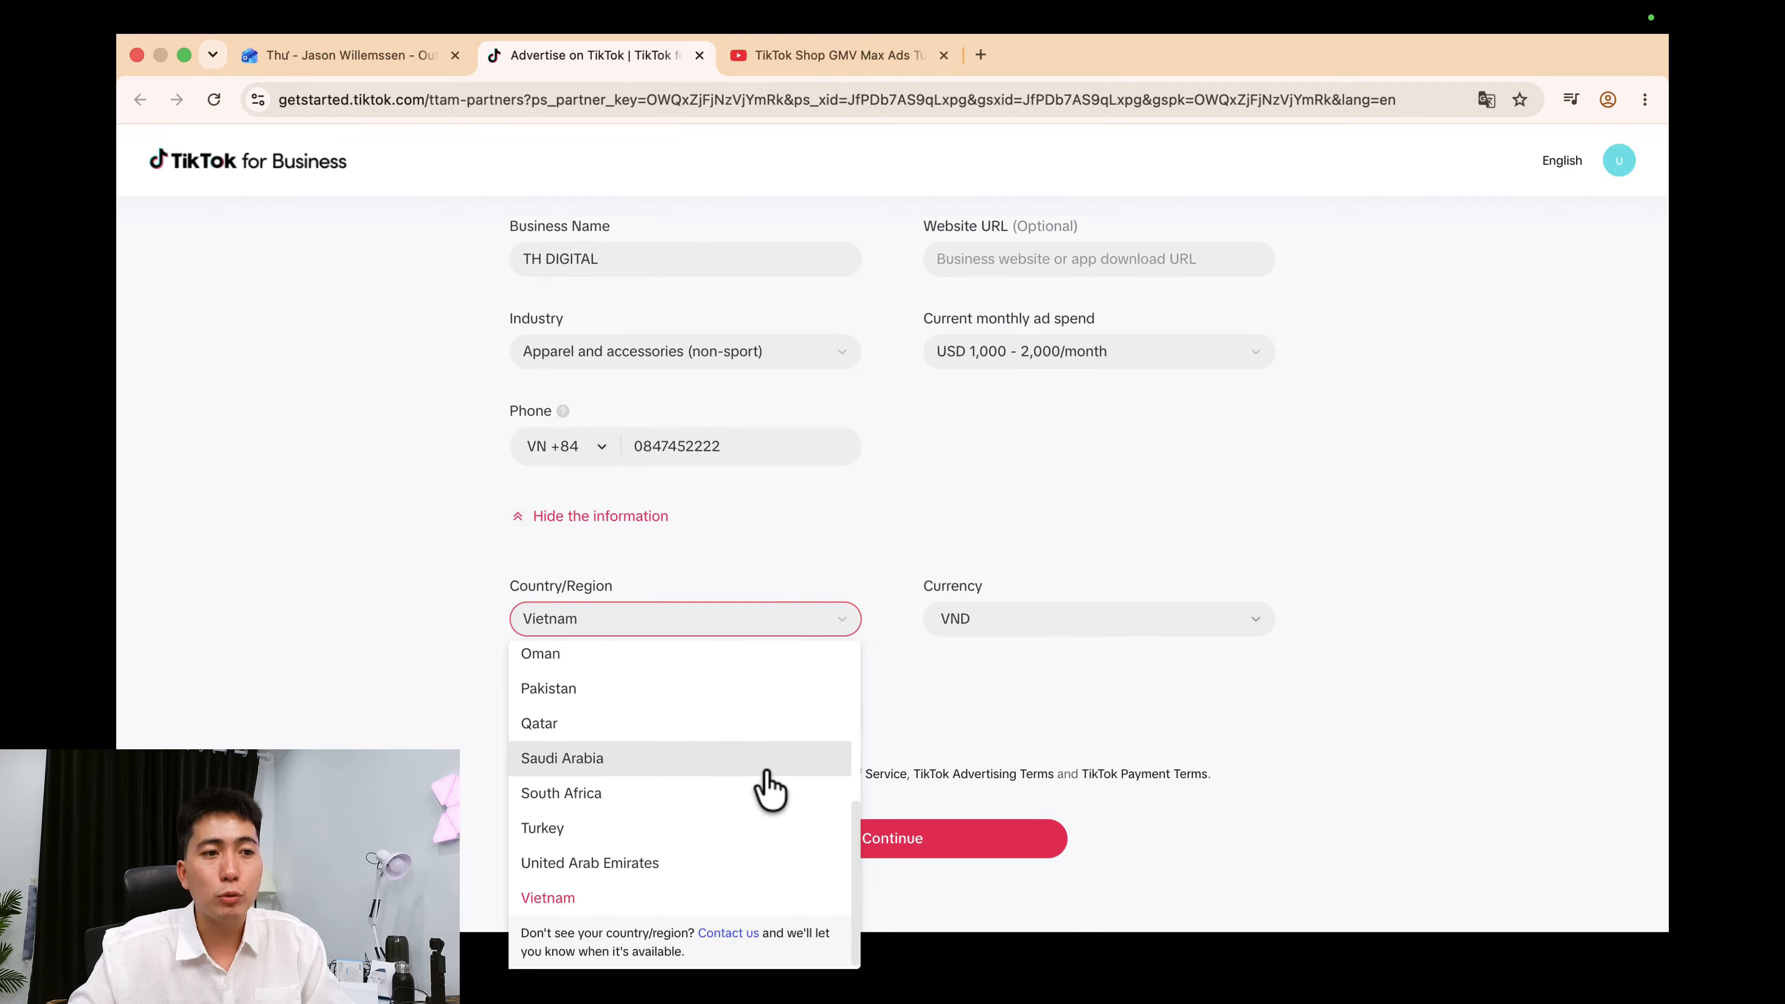
click(1216, 573)
click(1055, 620)
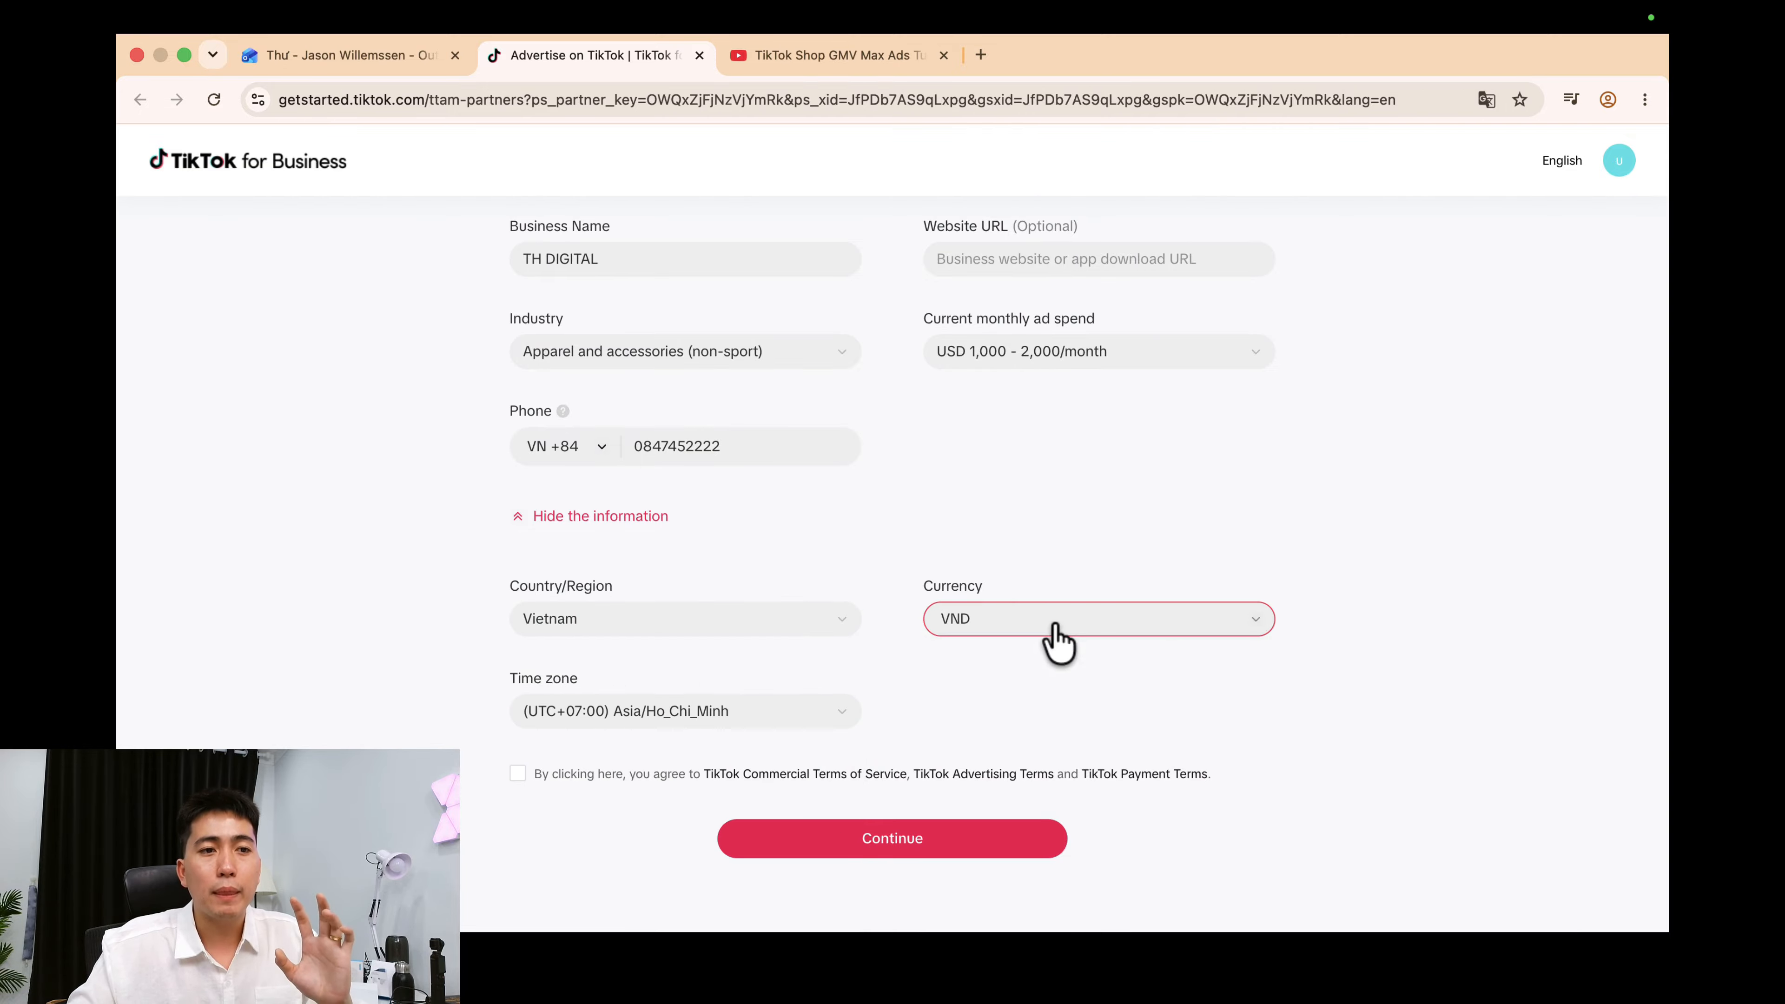
click(967, 702)
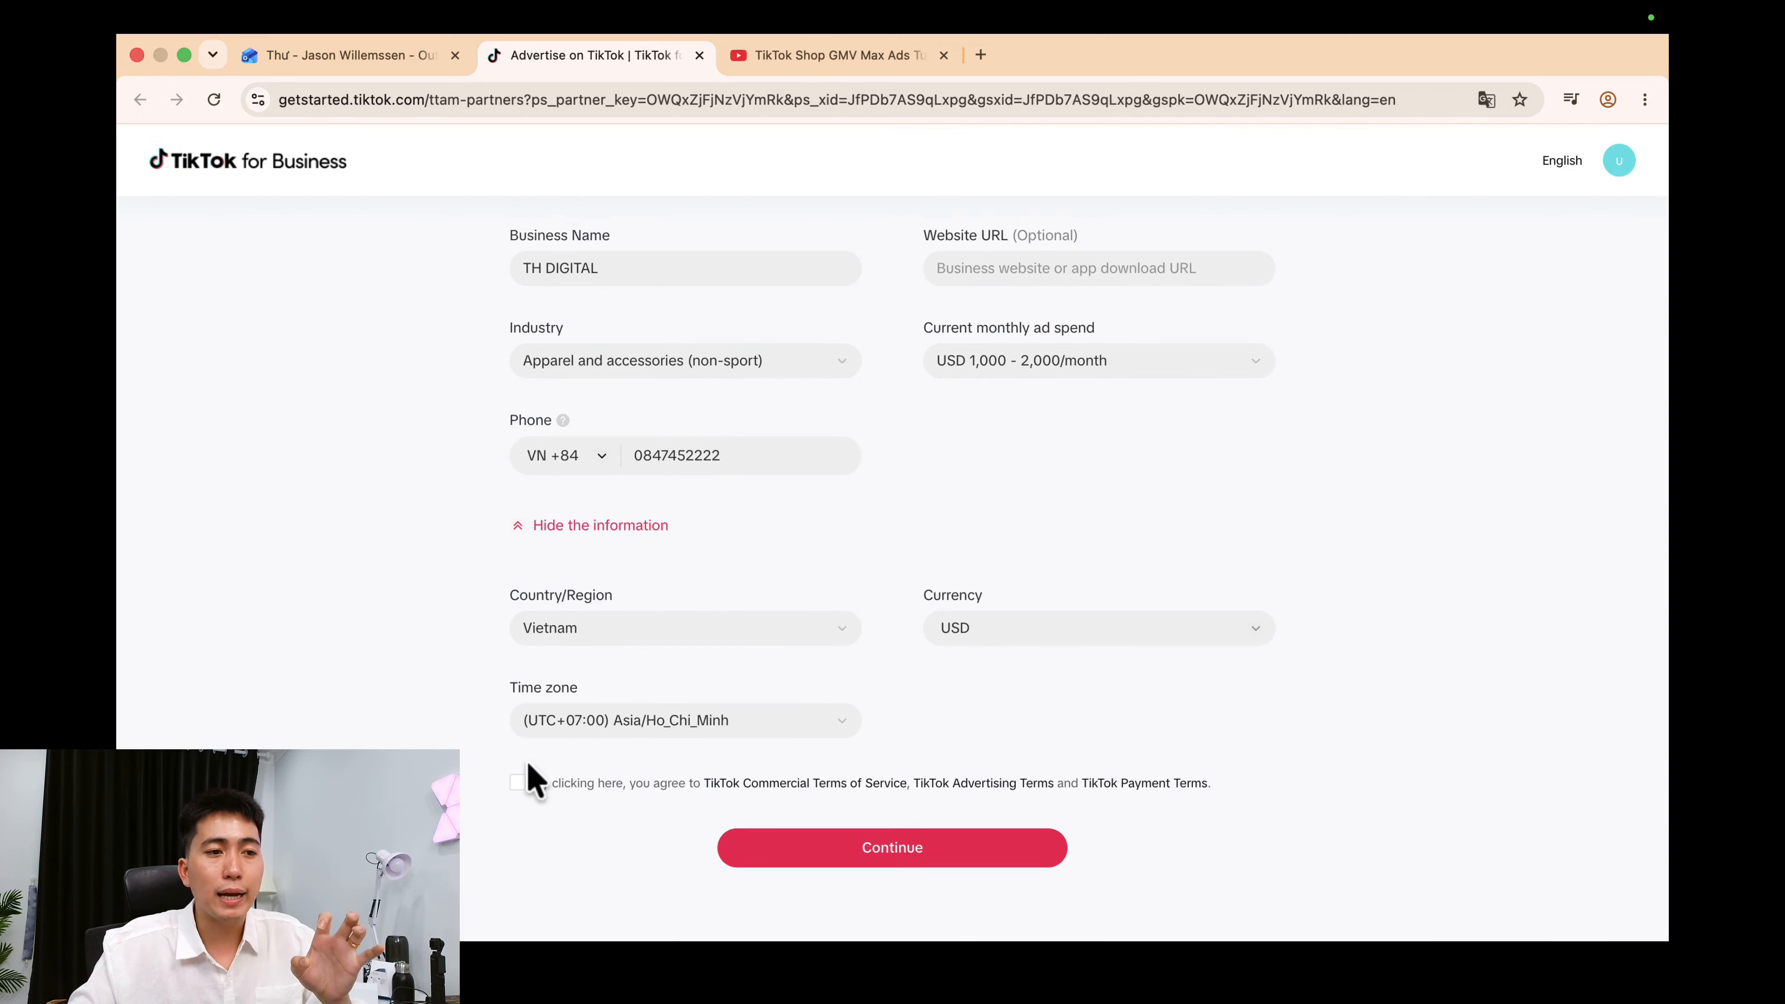
click(517, 774)
Keep the Ho_Chi_Minh time zone and submit the business details.
click(715, 717)
scroll(722, 802, down, 1)
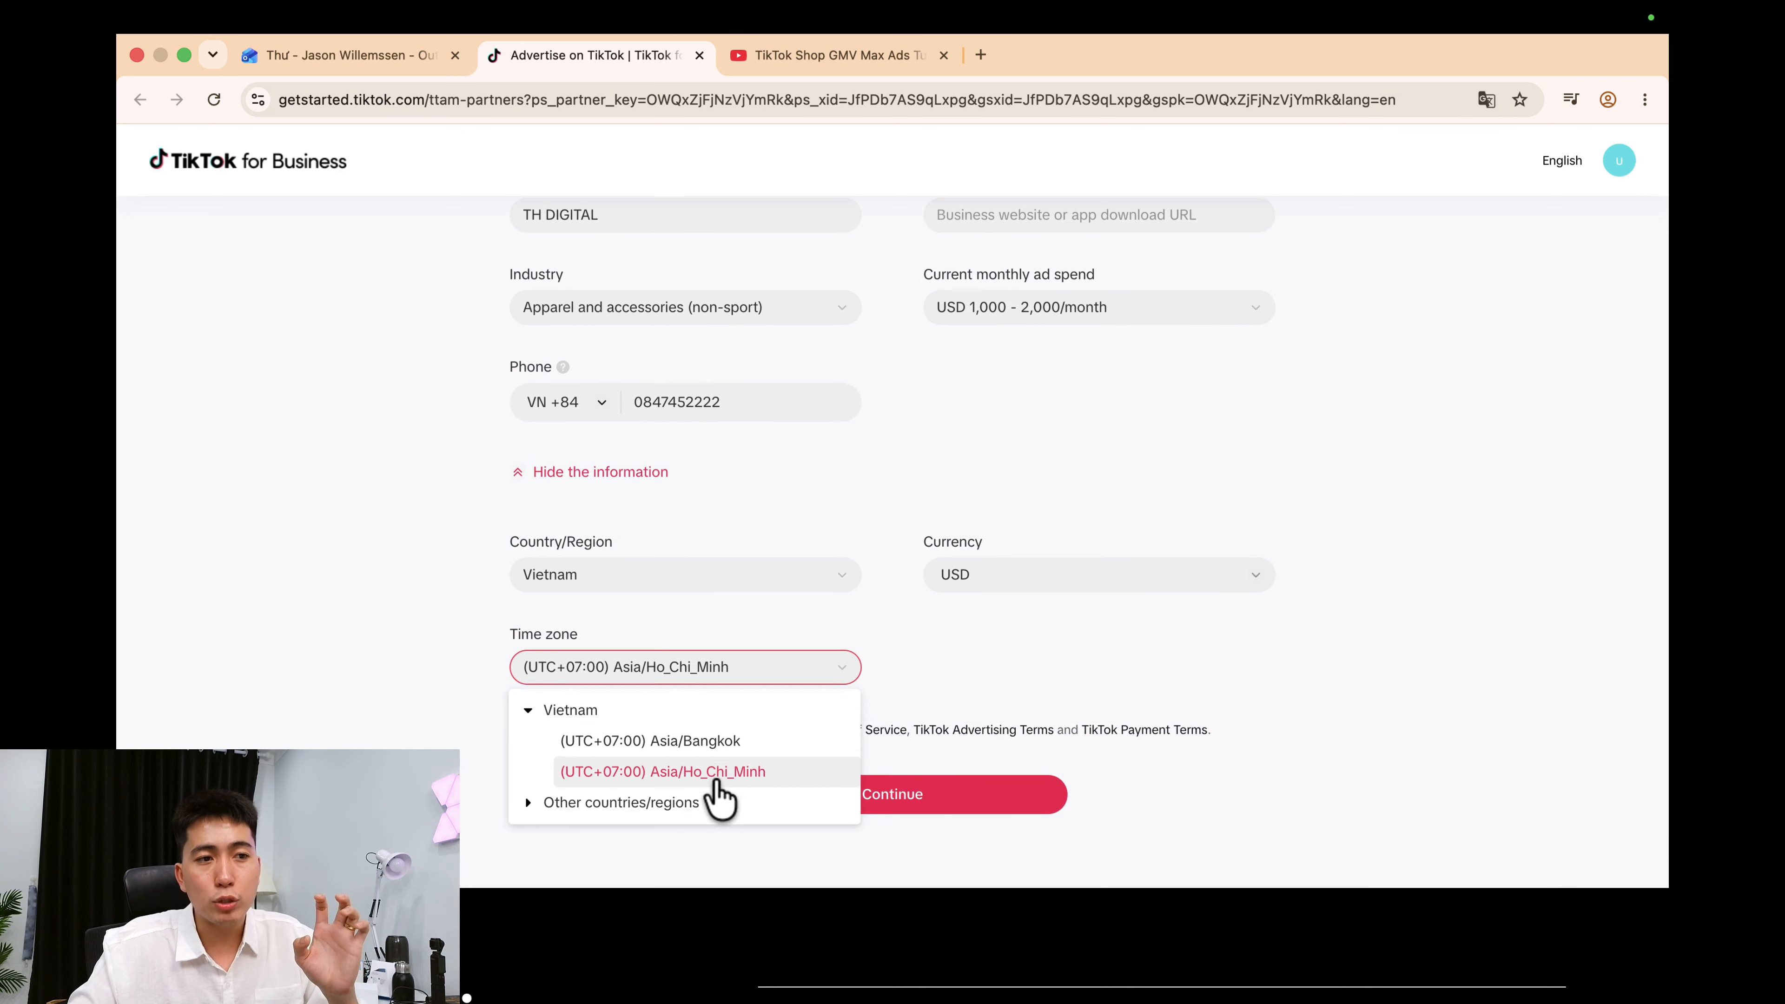
click(628, 808)
scroll(650, 809, down, 2)
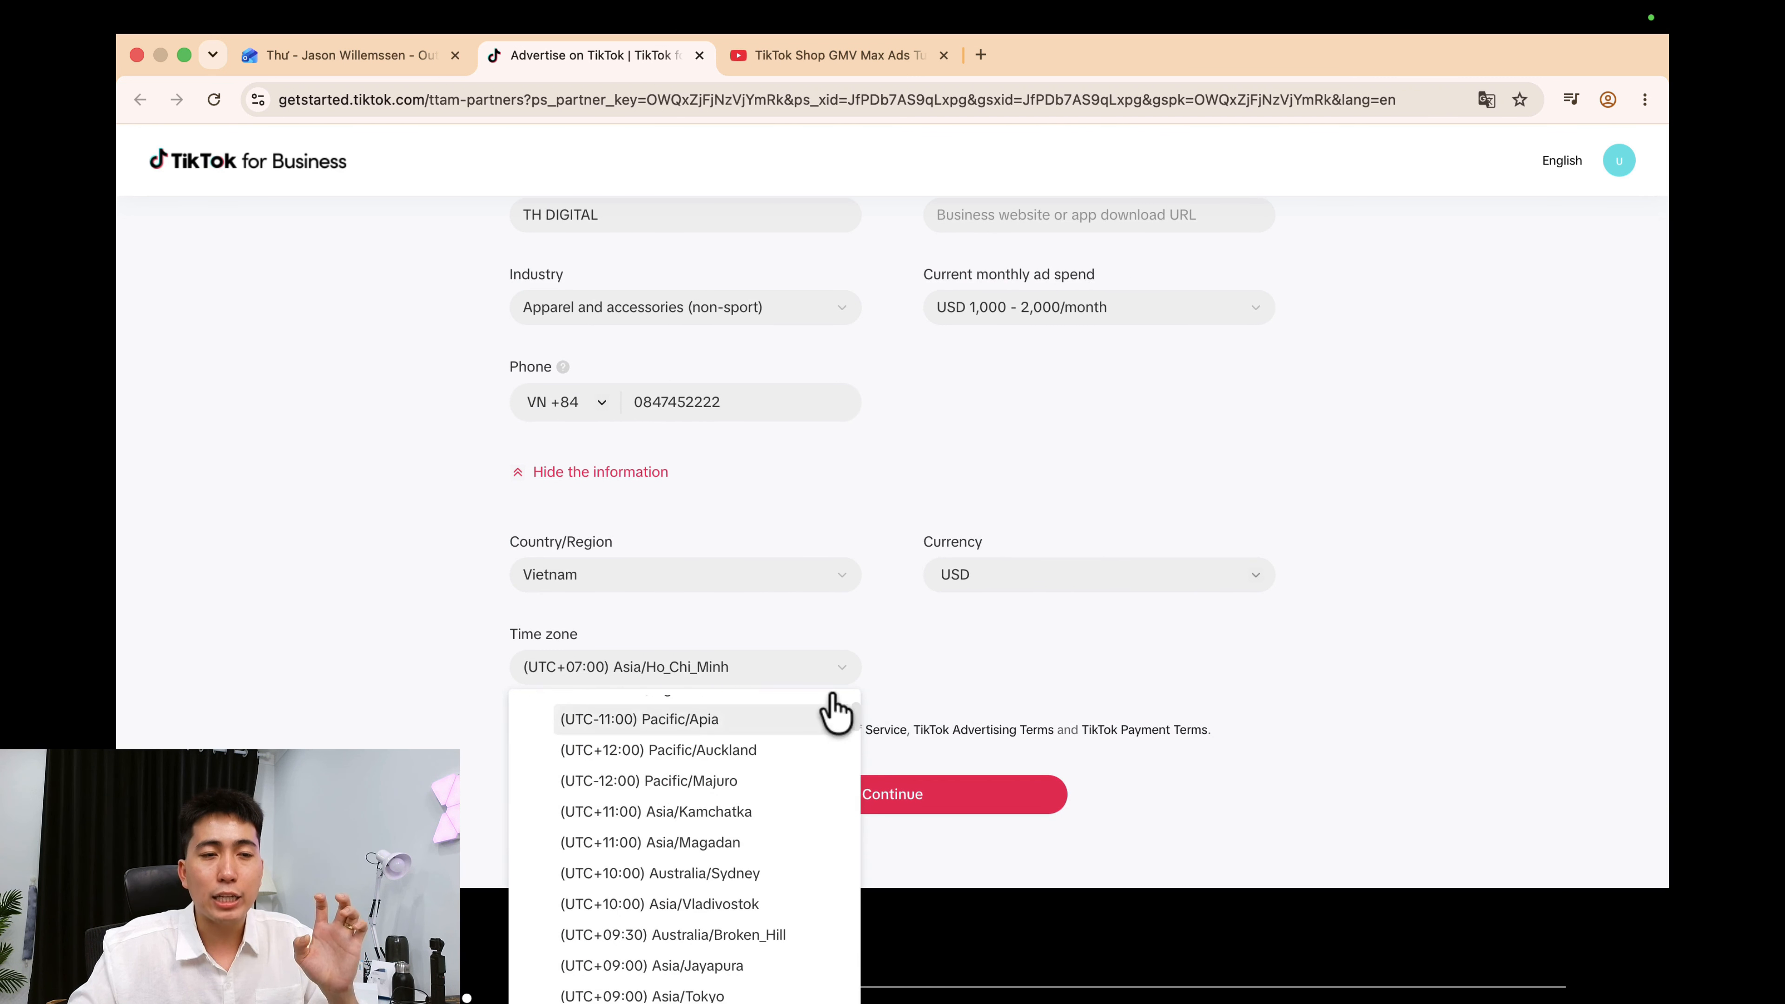
click(1069, 672)
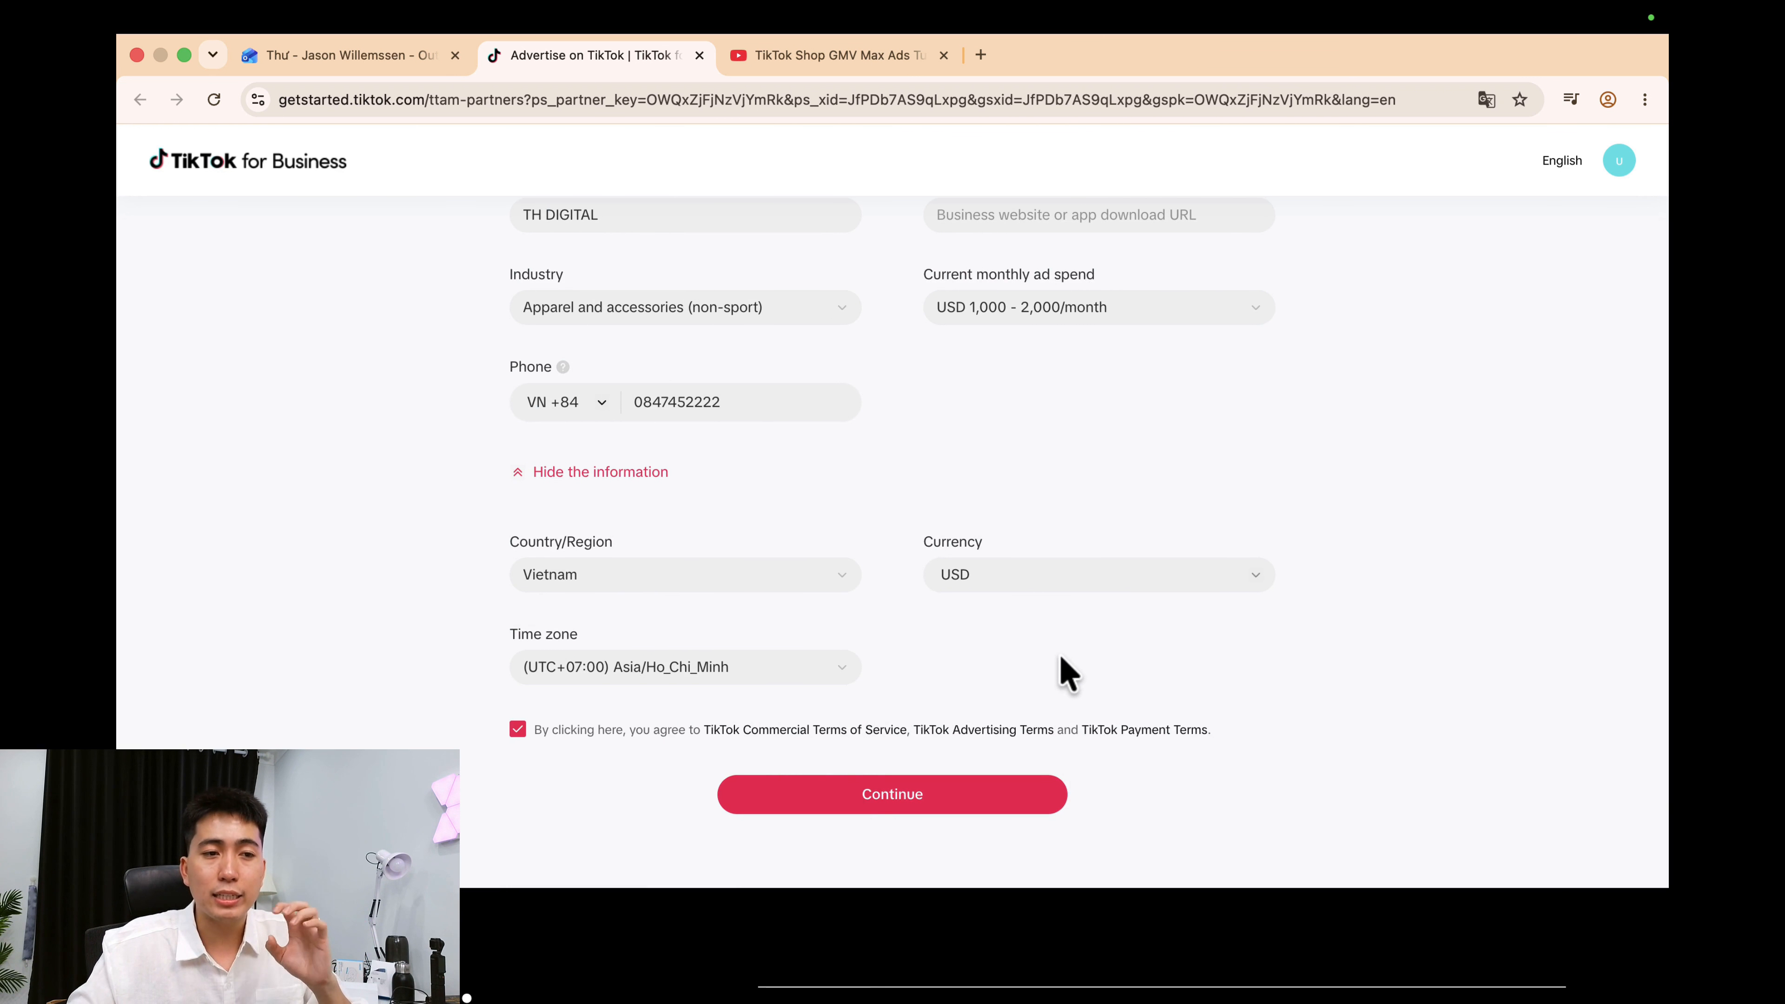
click(889, 800)
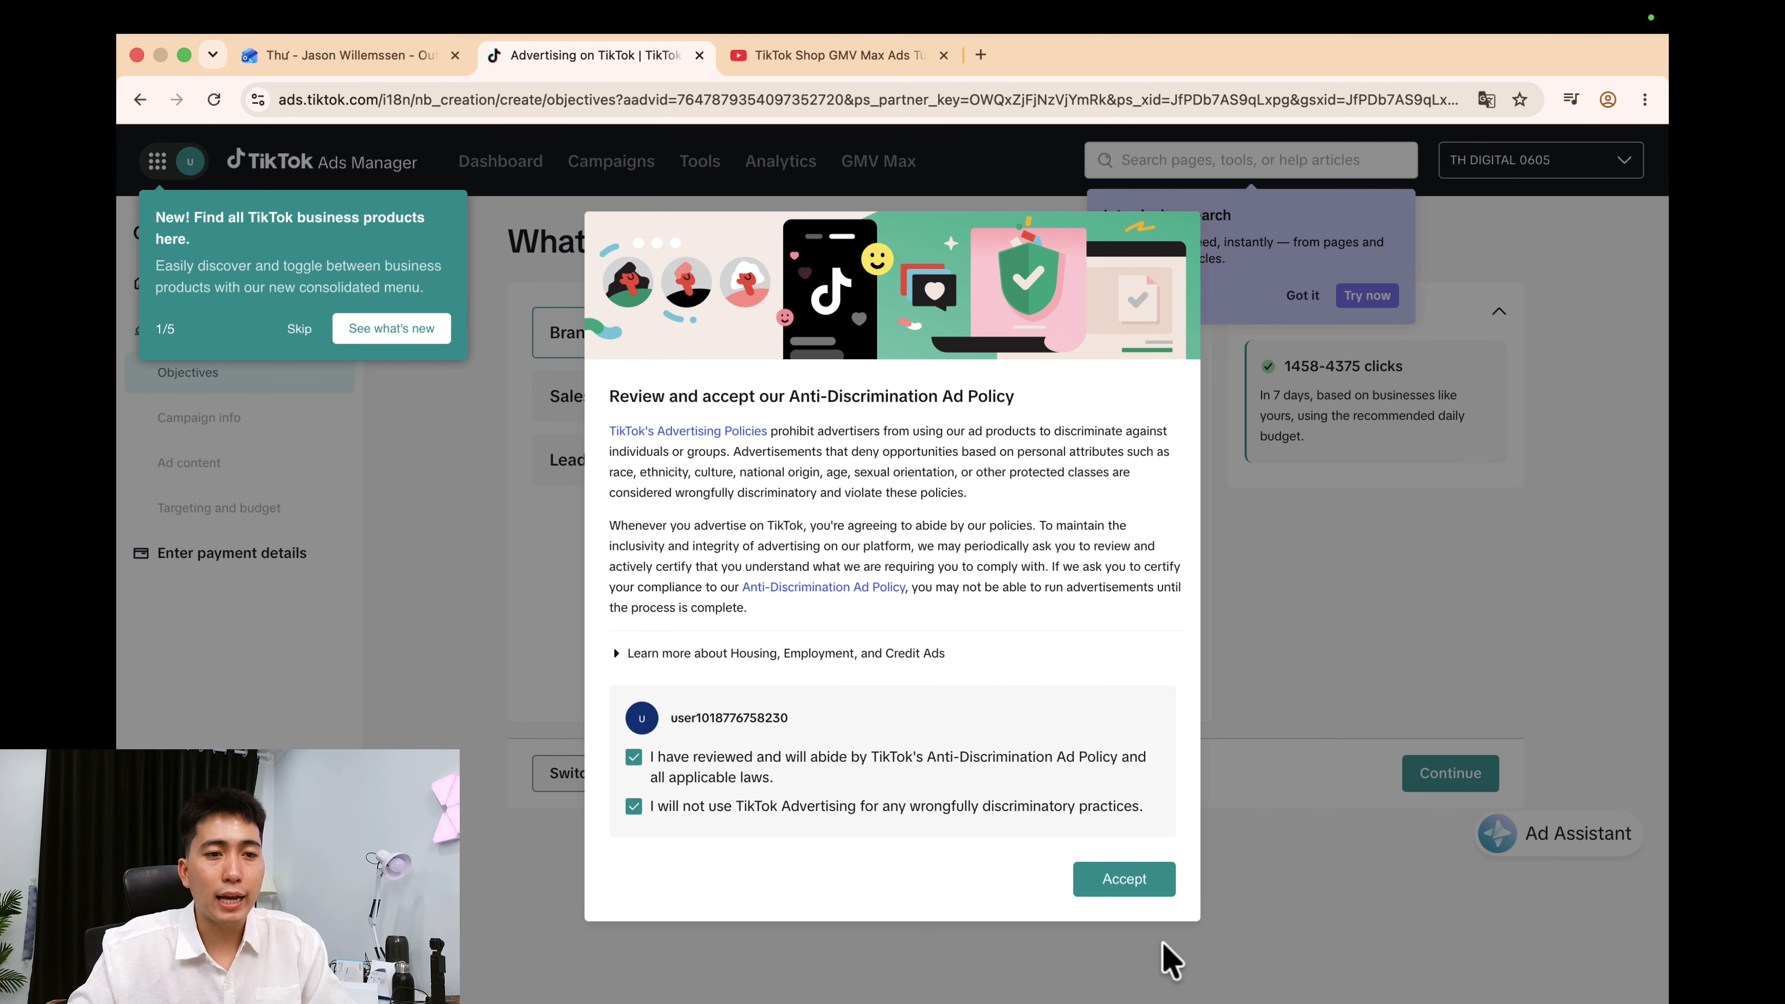
Accept the anti-discrimination ad policy, dismiss the search tip, and launch Business Center from the apps grid.
click(1123, 880)
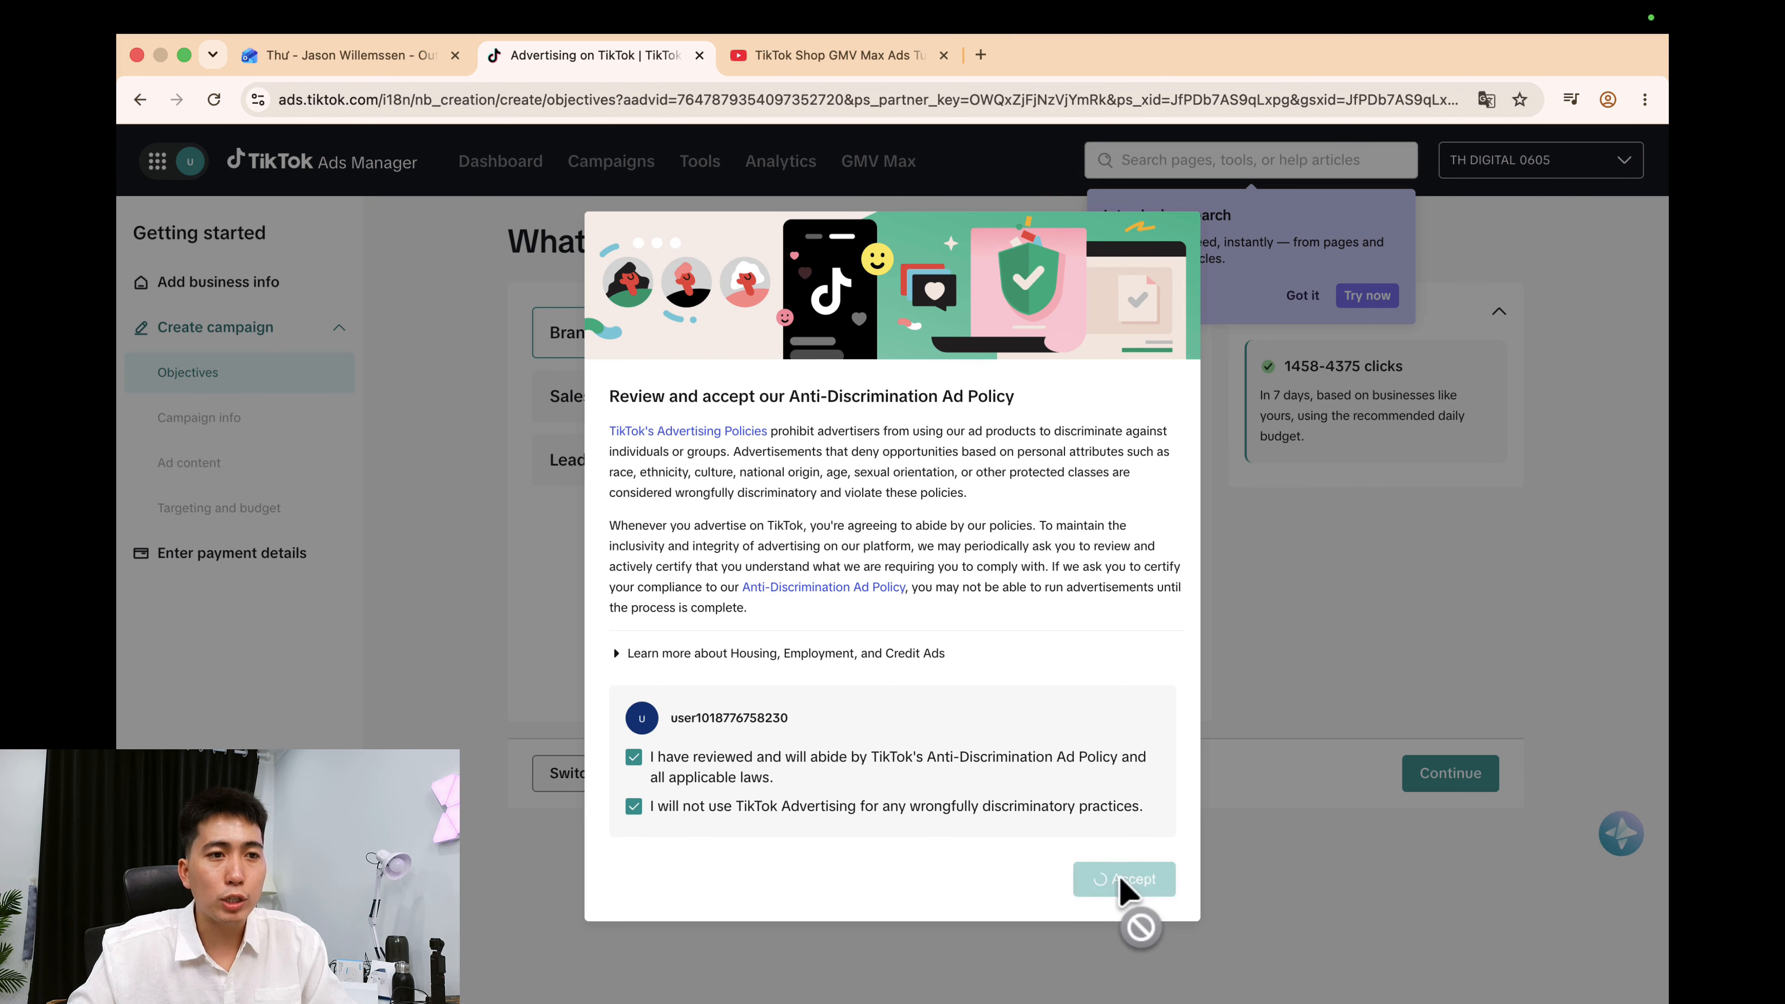
click(1302, 295)
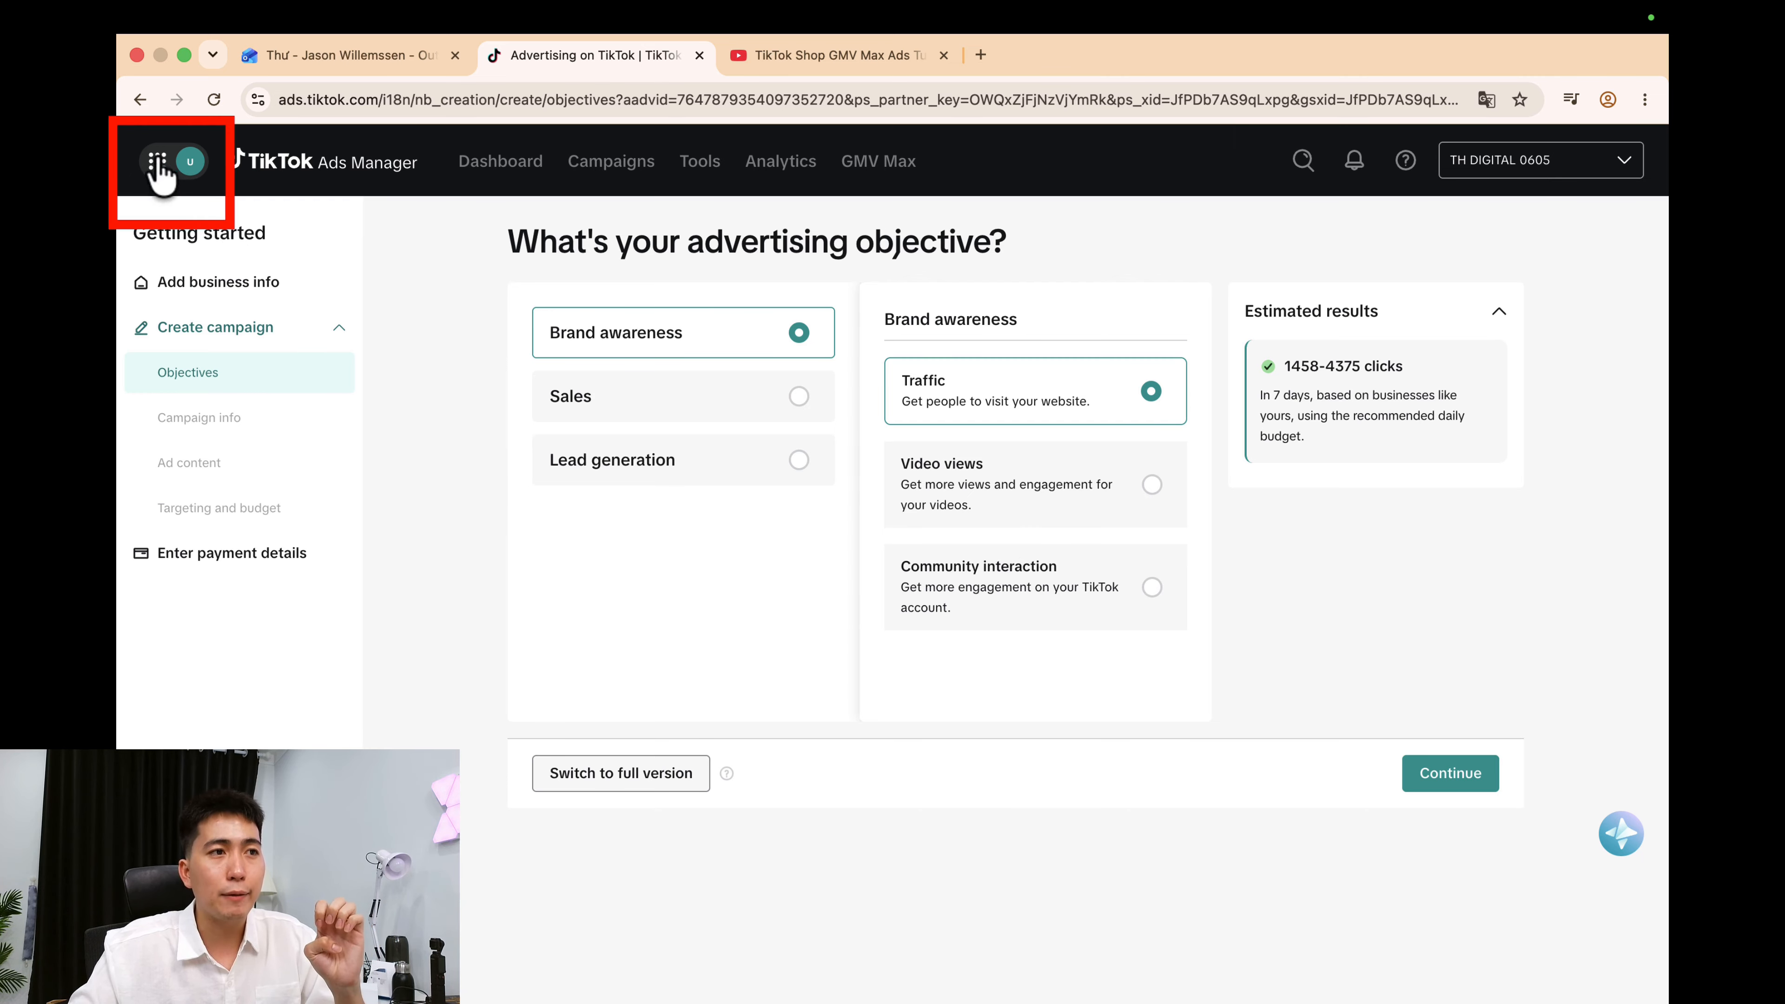
click(180, 169)
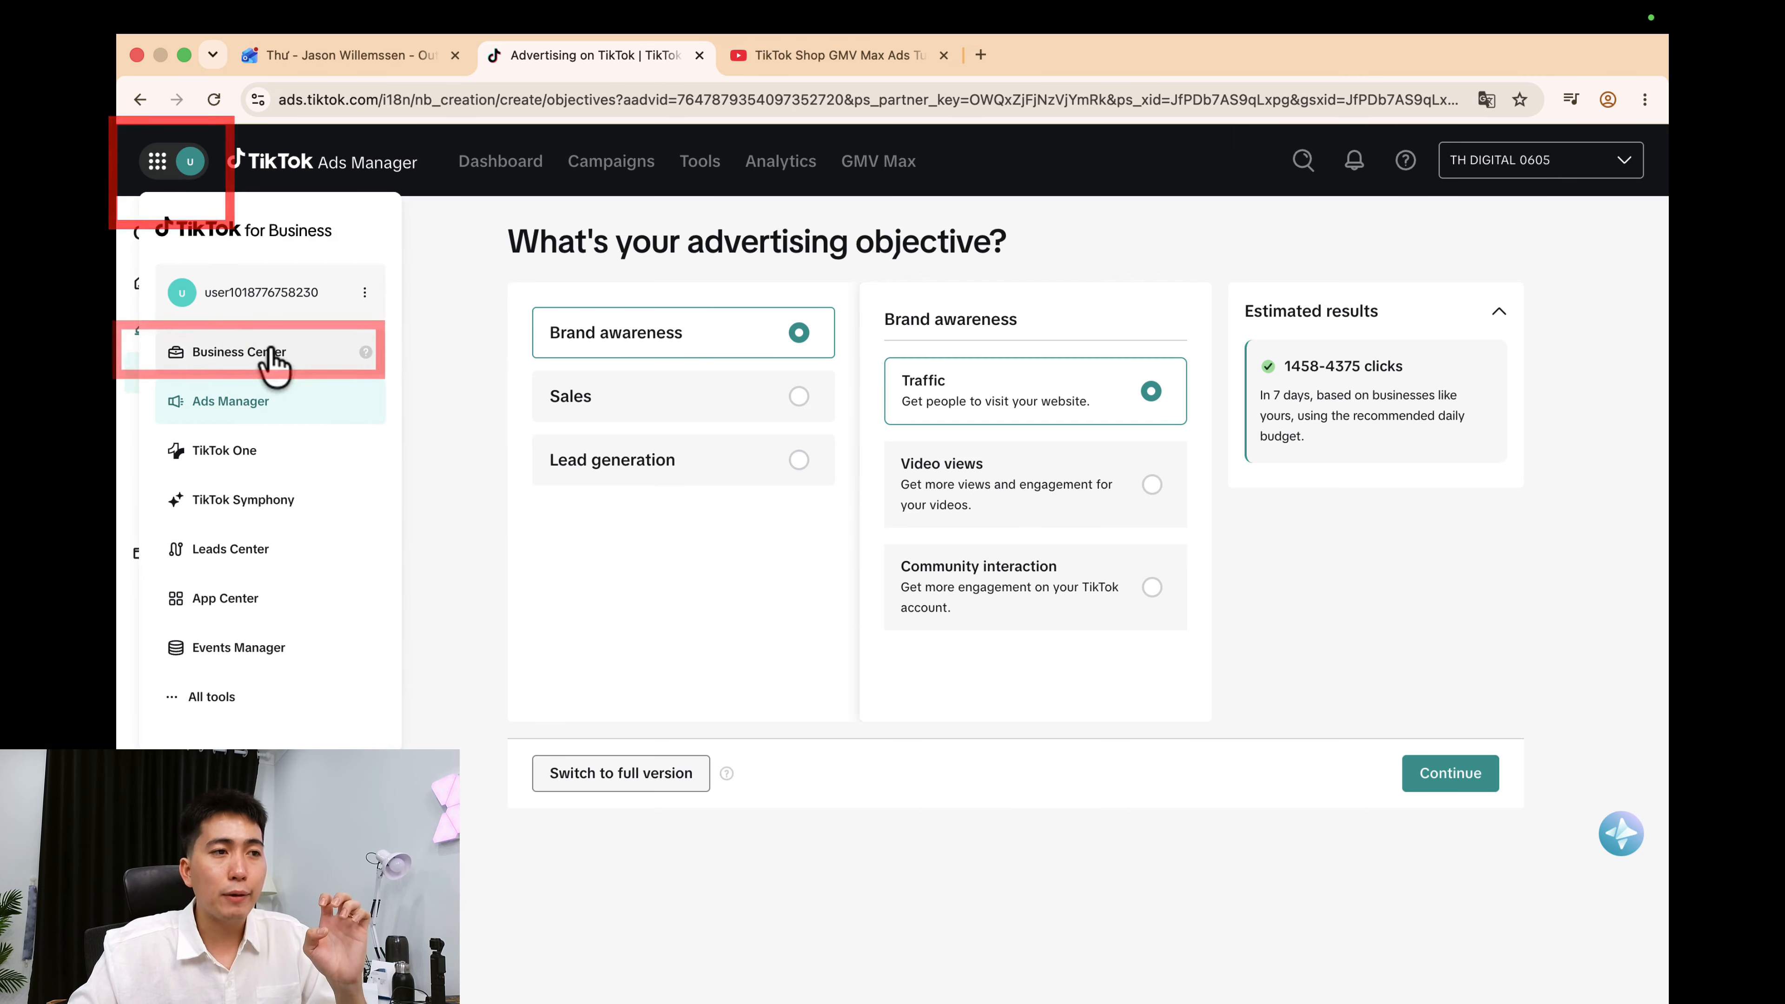
click(314, 362)
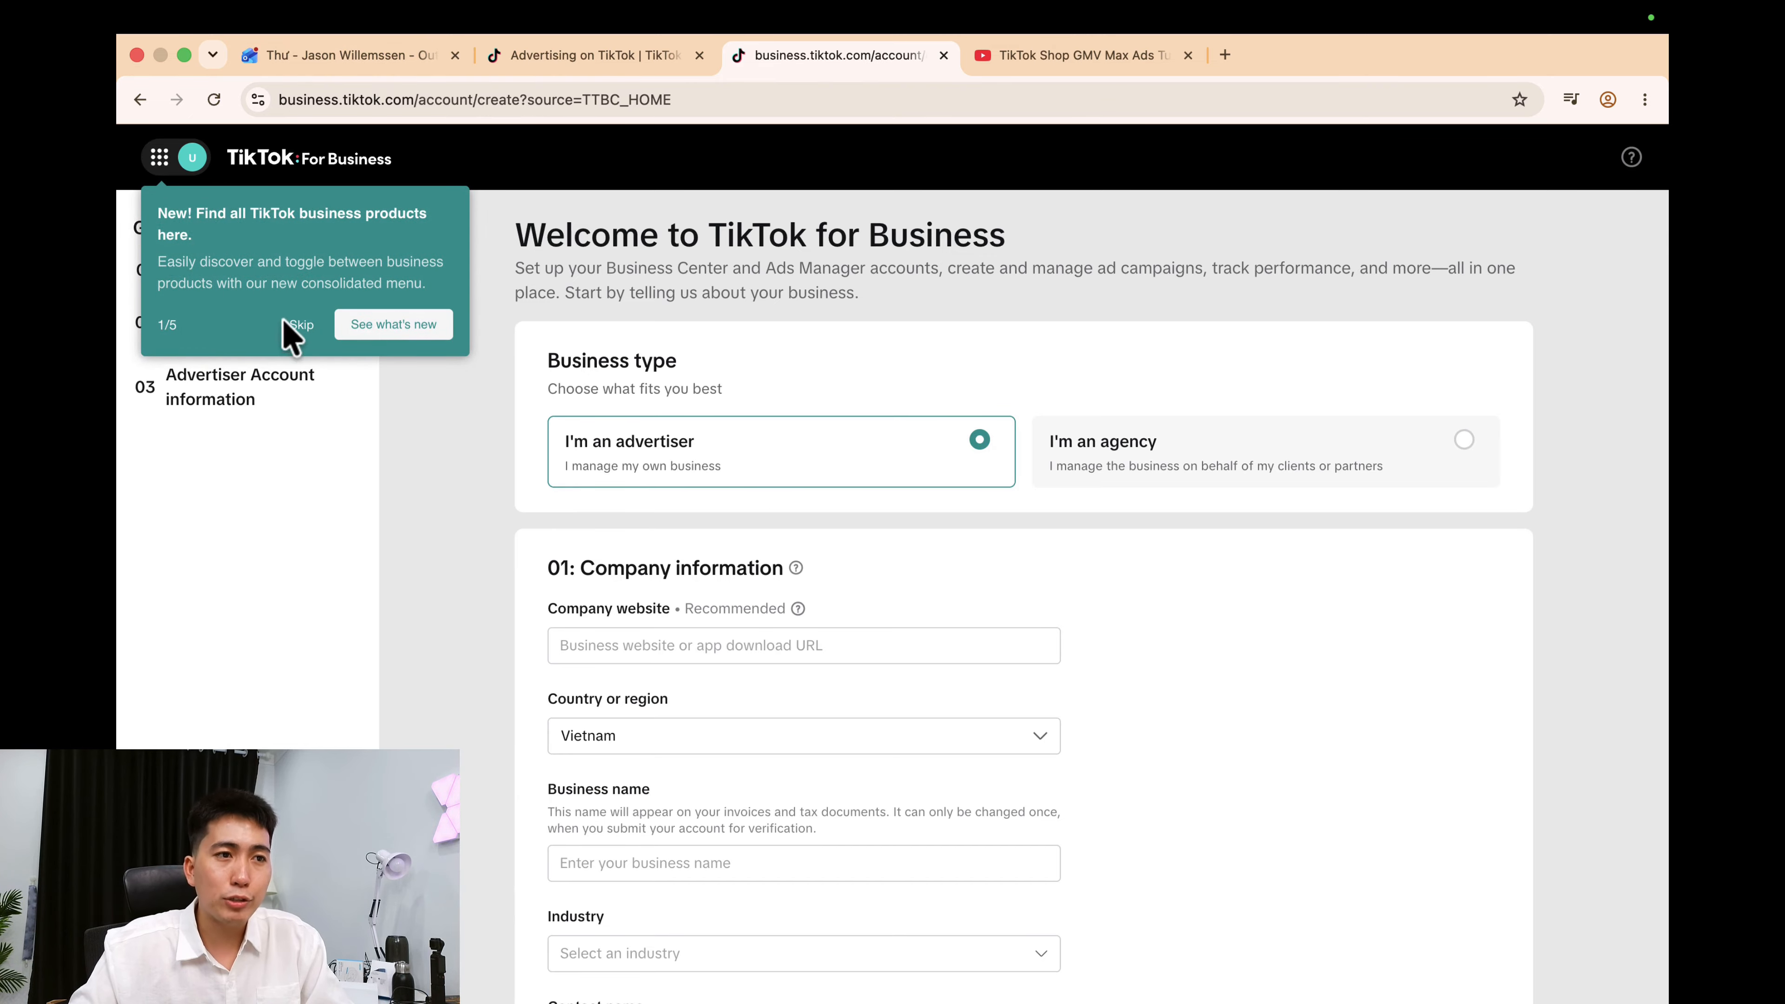
Dismiss the tour tip and enter the business name TH DIGITAL.
click(777, 359)
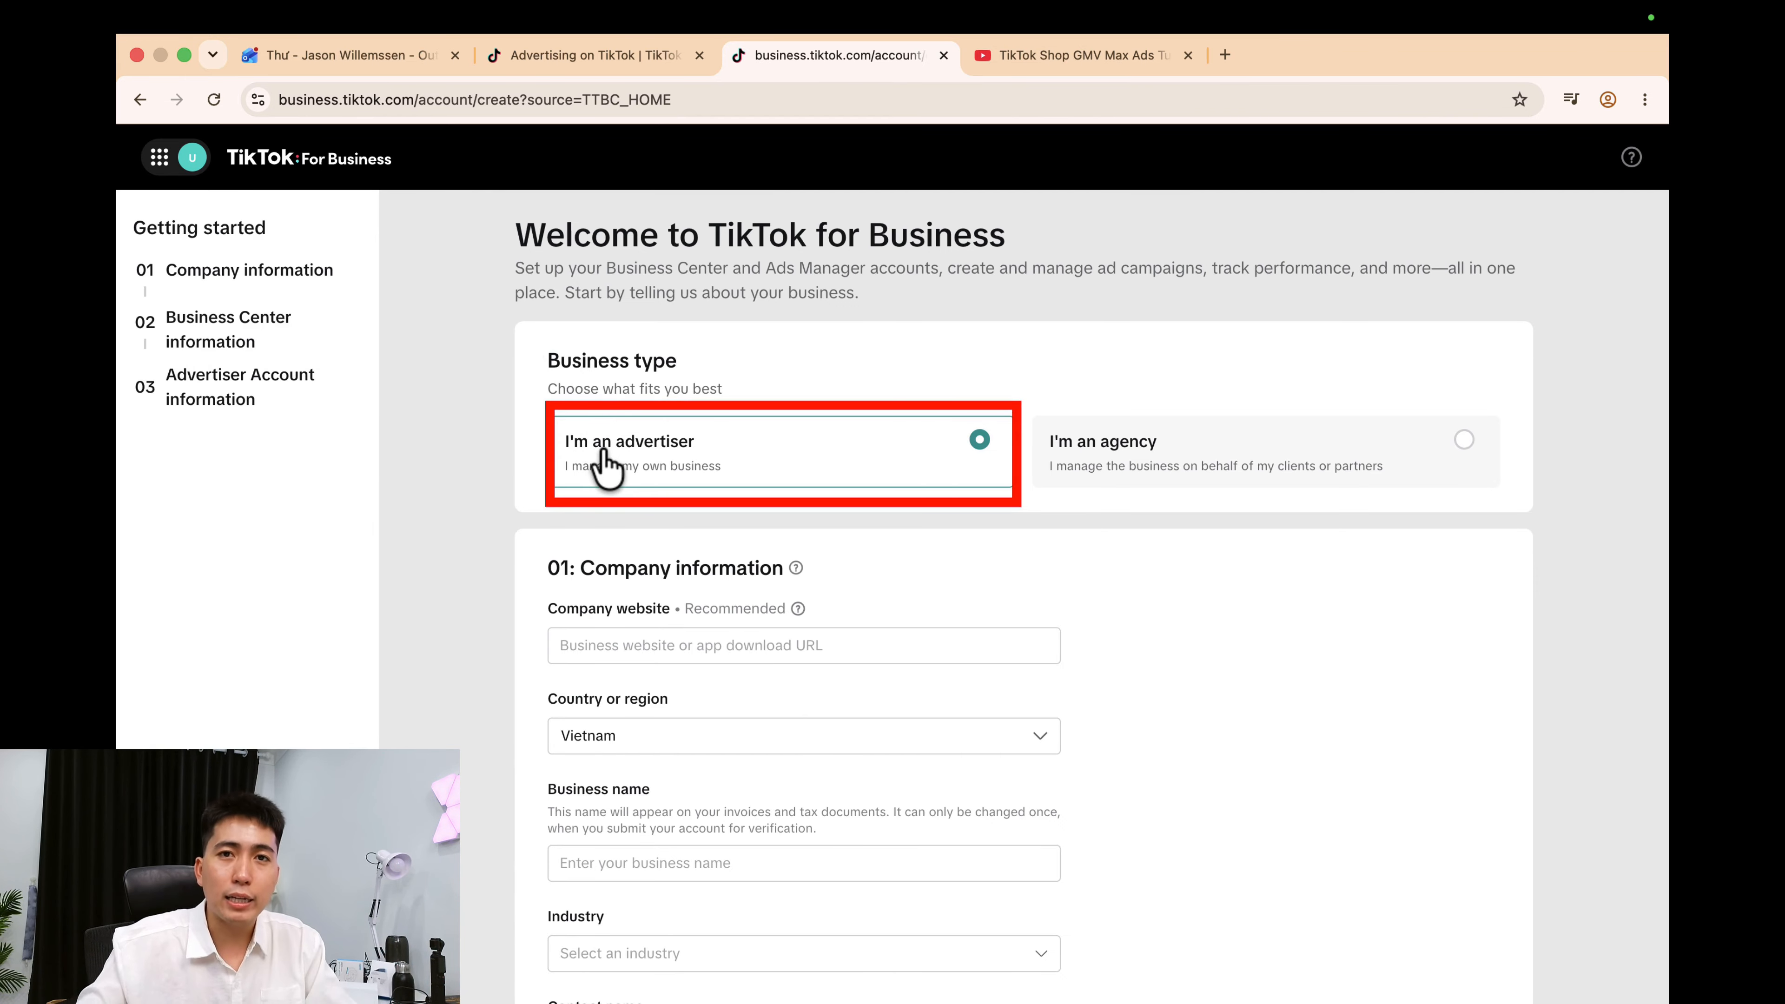
scroll(677, 485, down, 4)
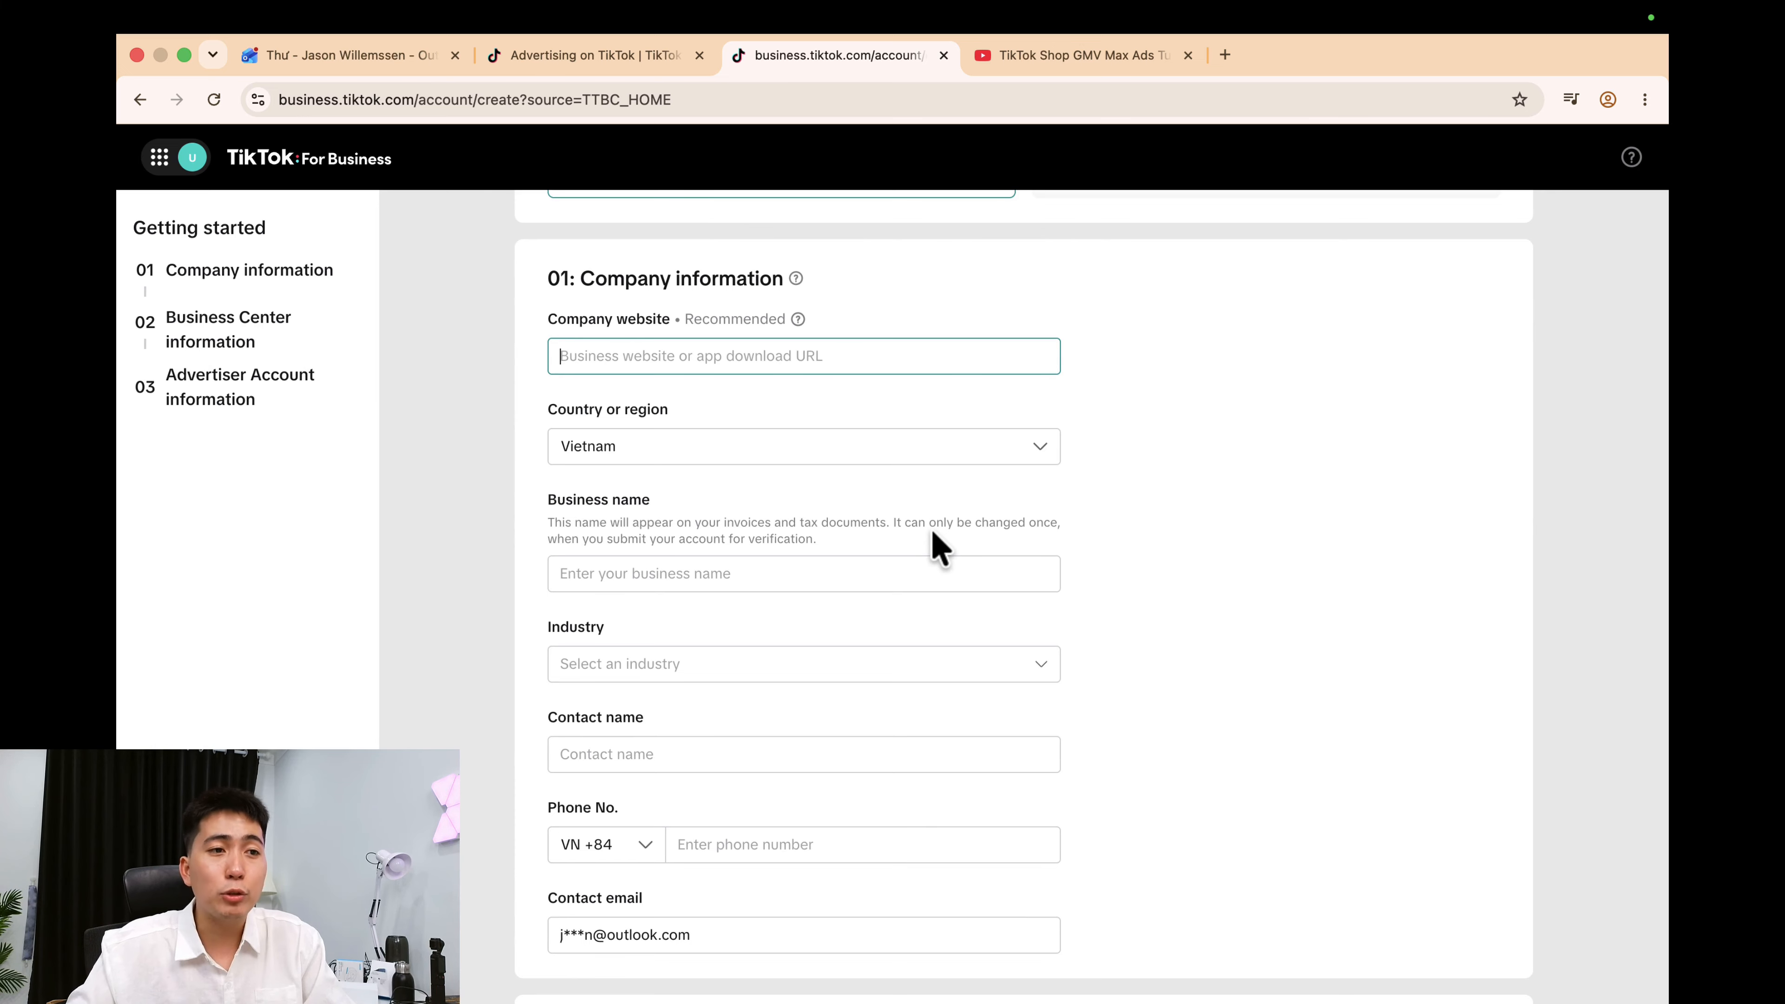
scroll(932, 535, down, 2)
click(673, 454)
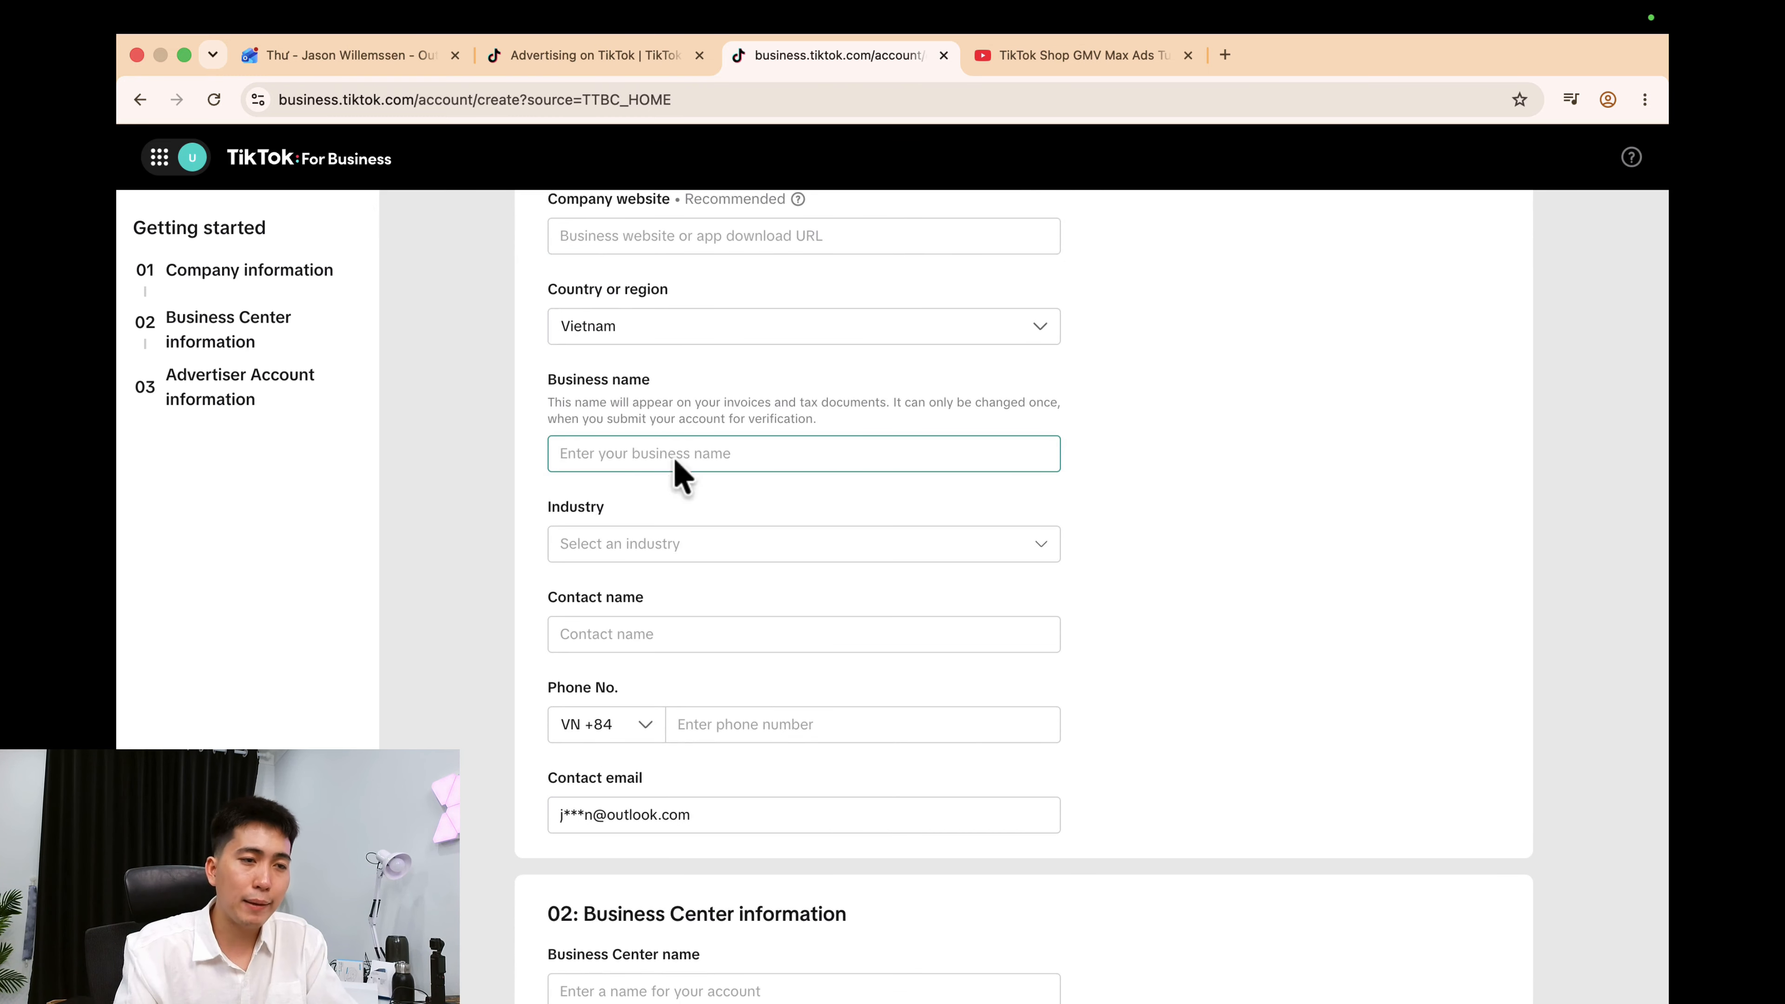
text(TH DIGITAL)
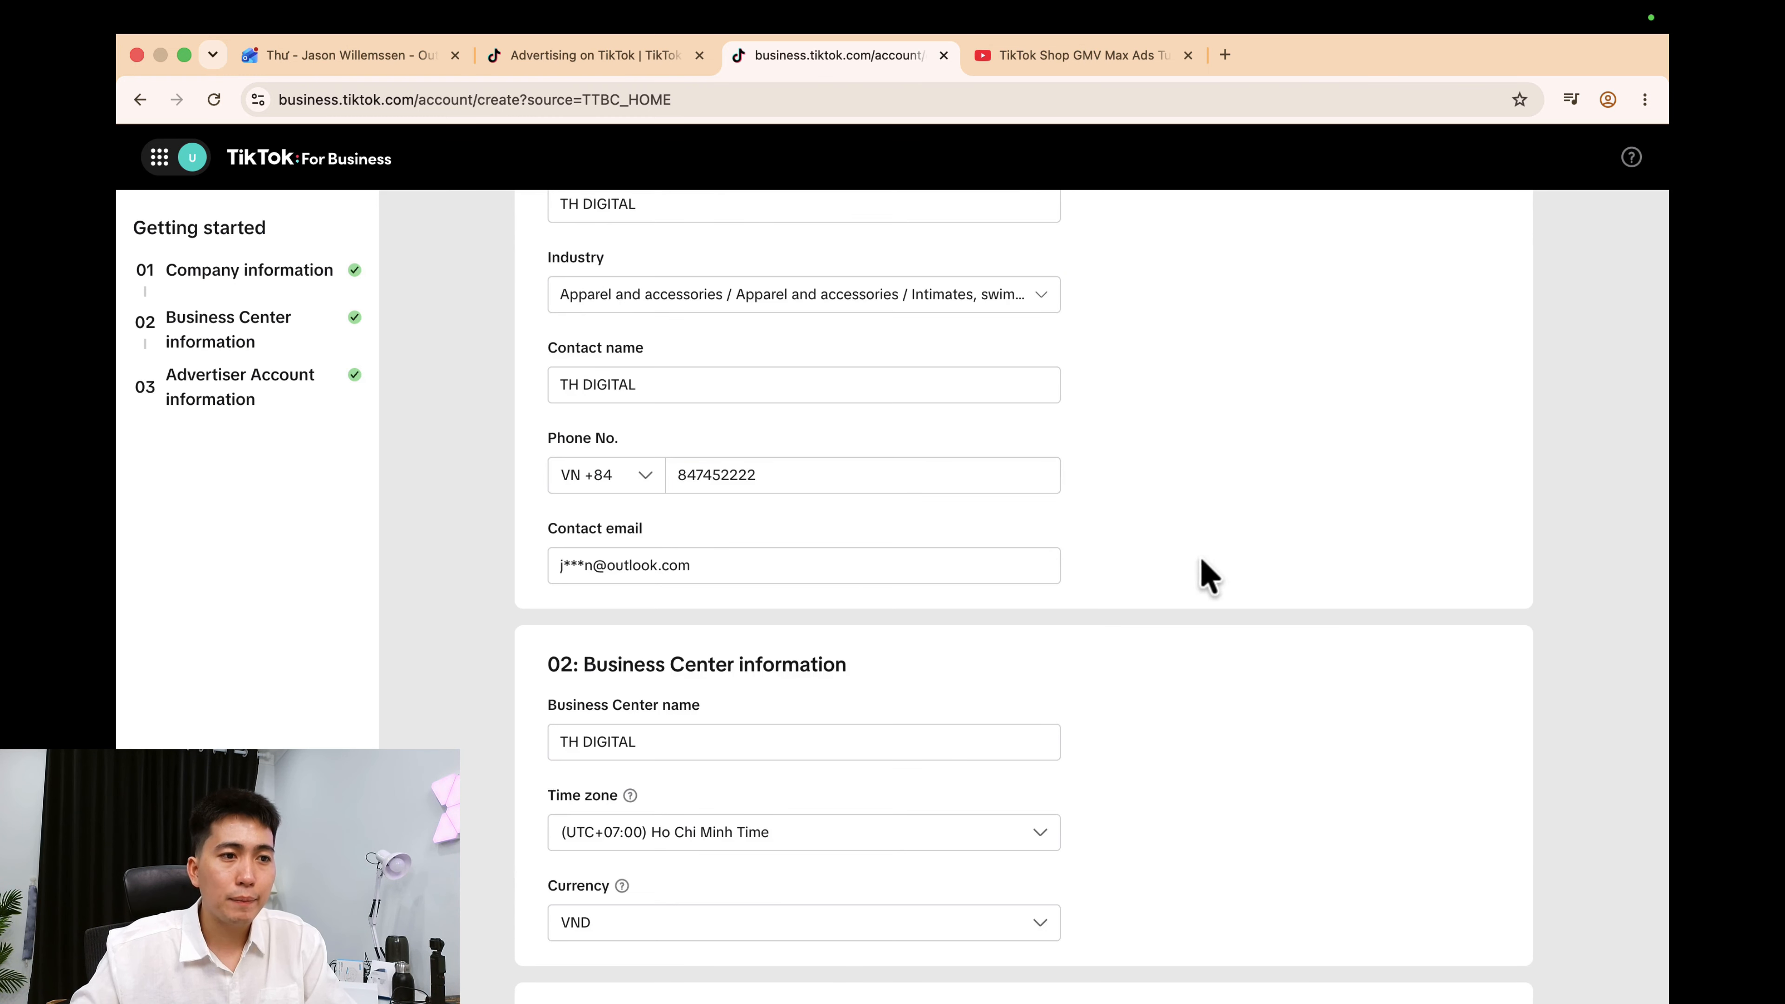
Set the Business Center currency to USD, join the beta program, and confirm registration.
scroll(1181, 612, down, 5)
click(559, 950)
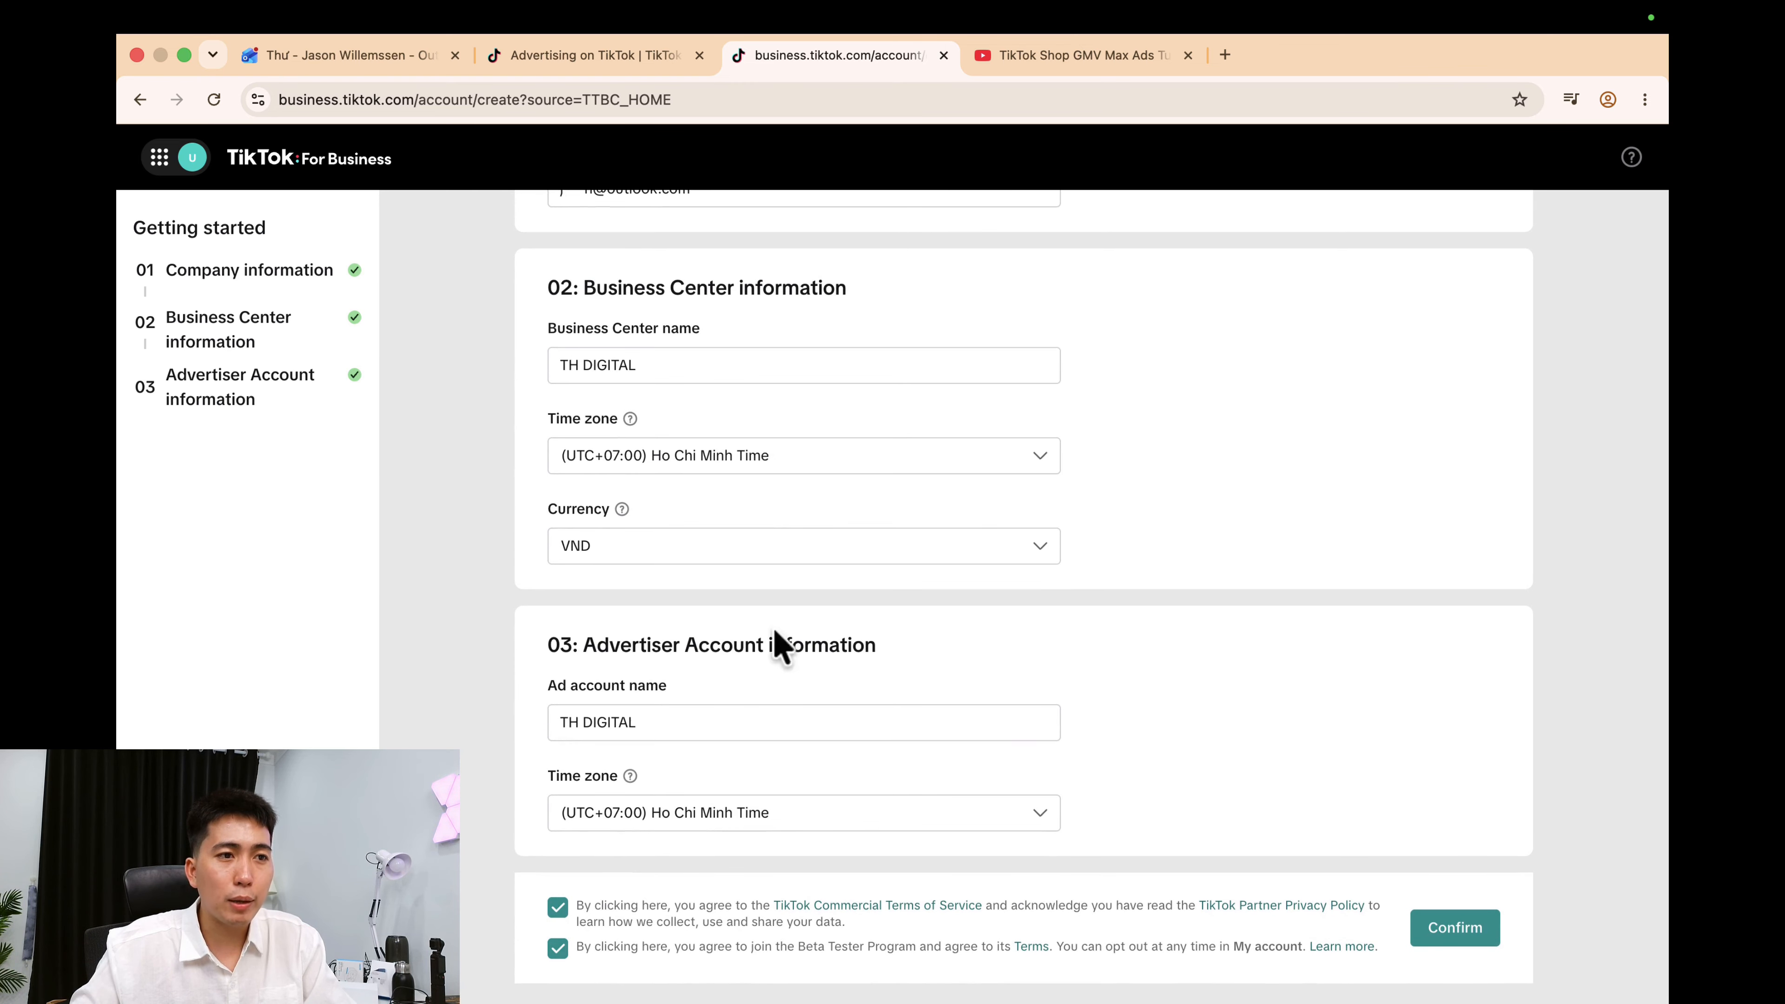
click(717, 555)
click(594, 670)
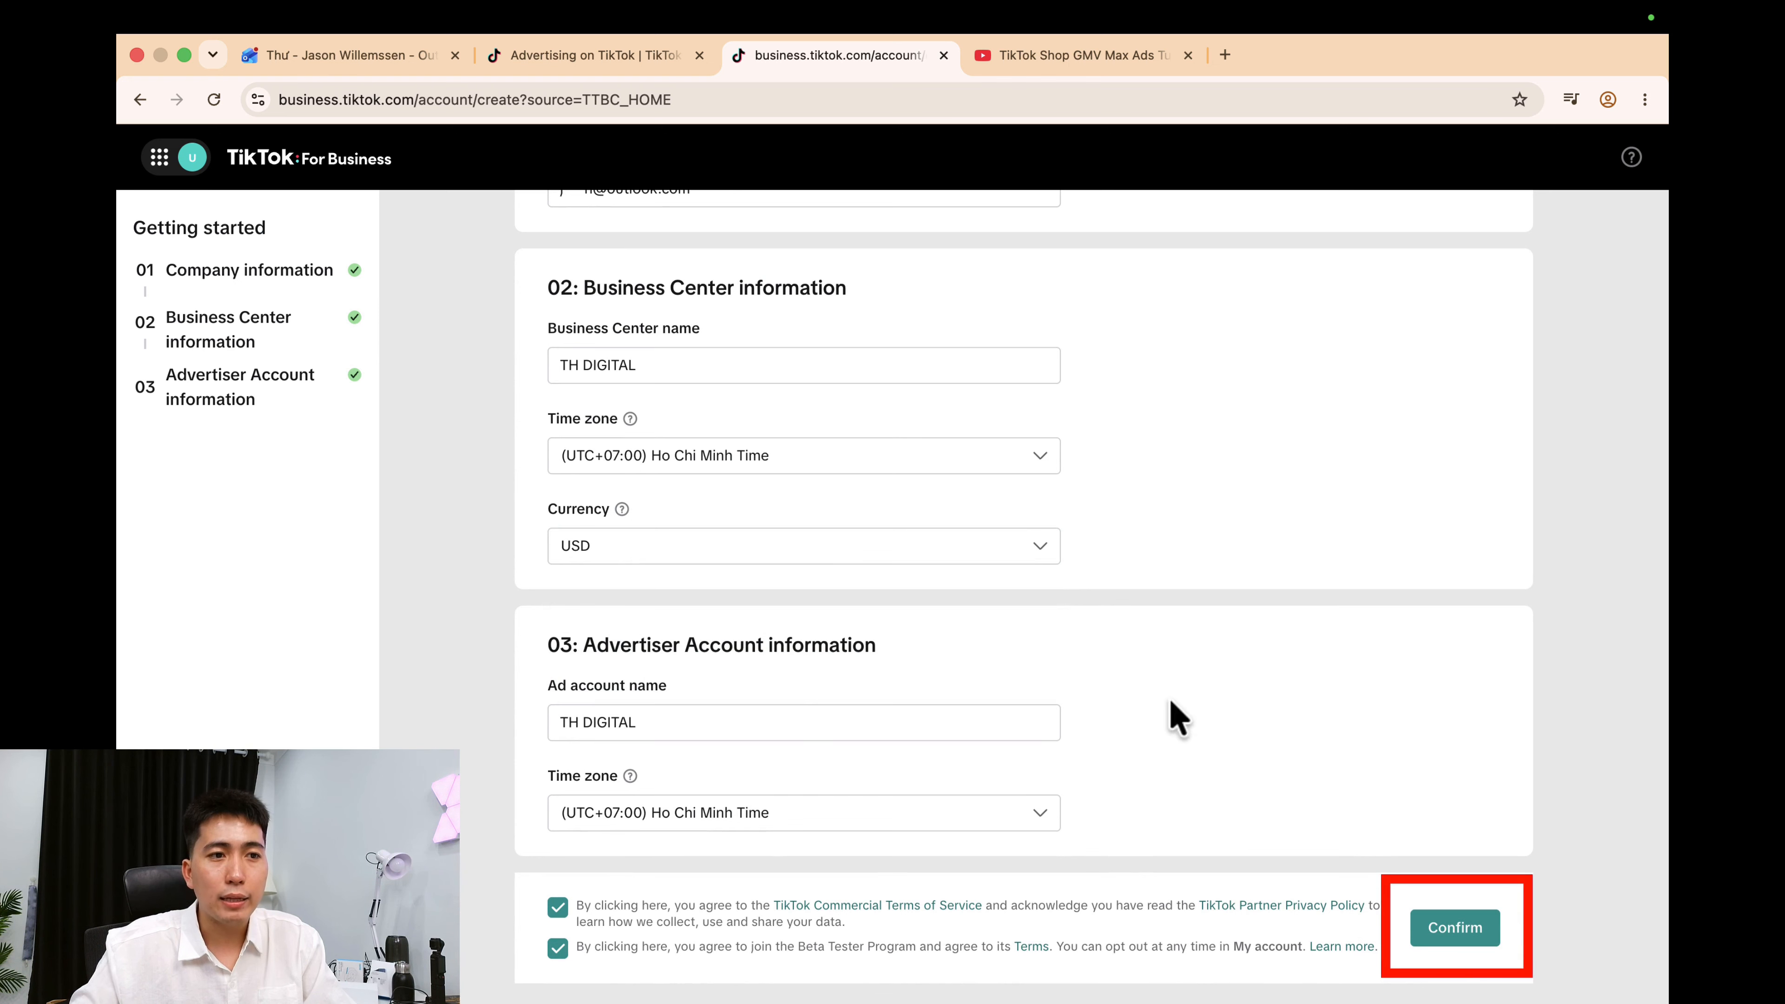
click(1456, 932)
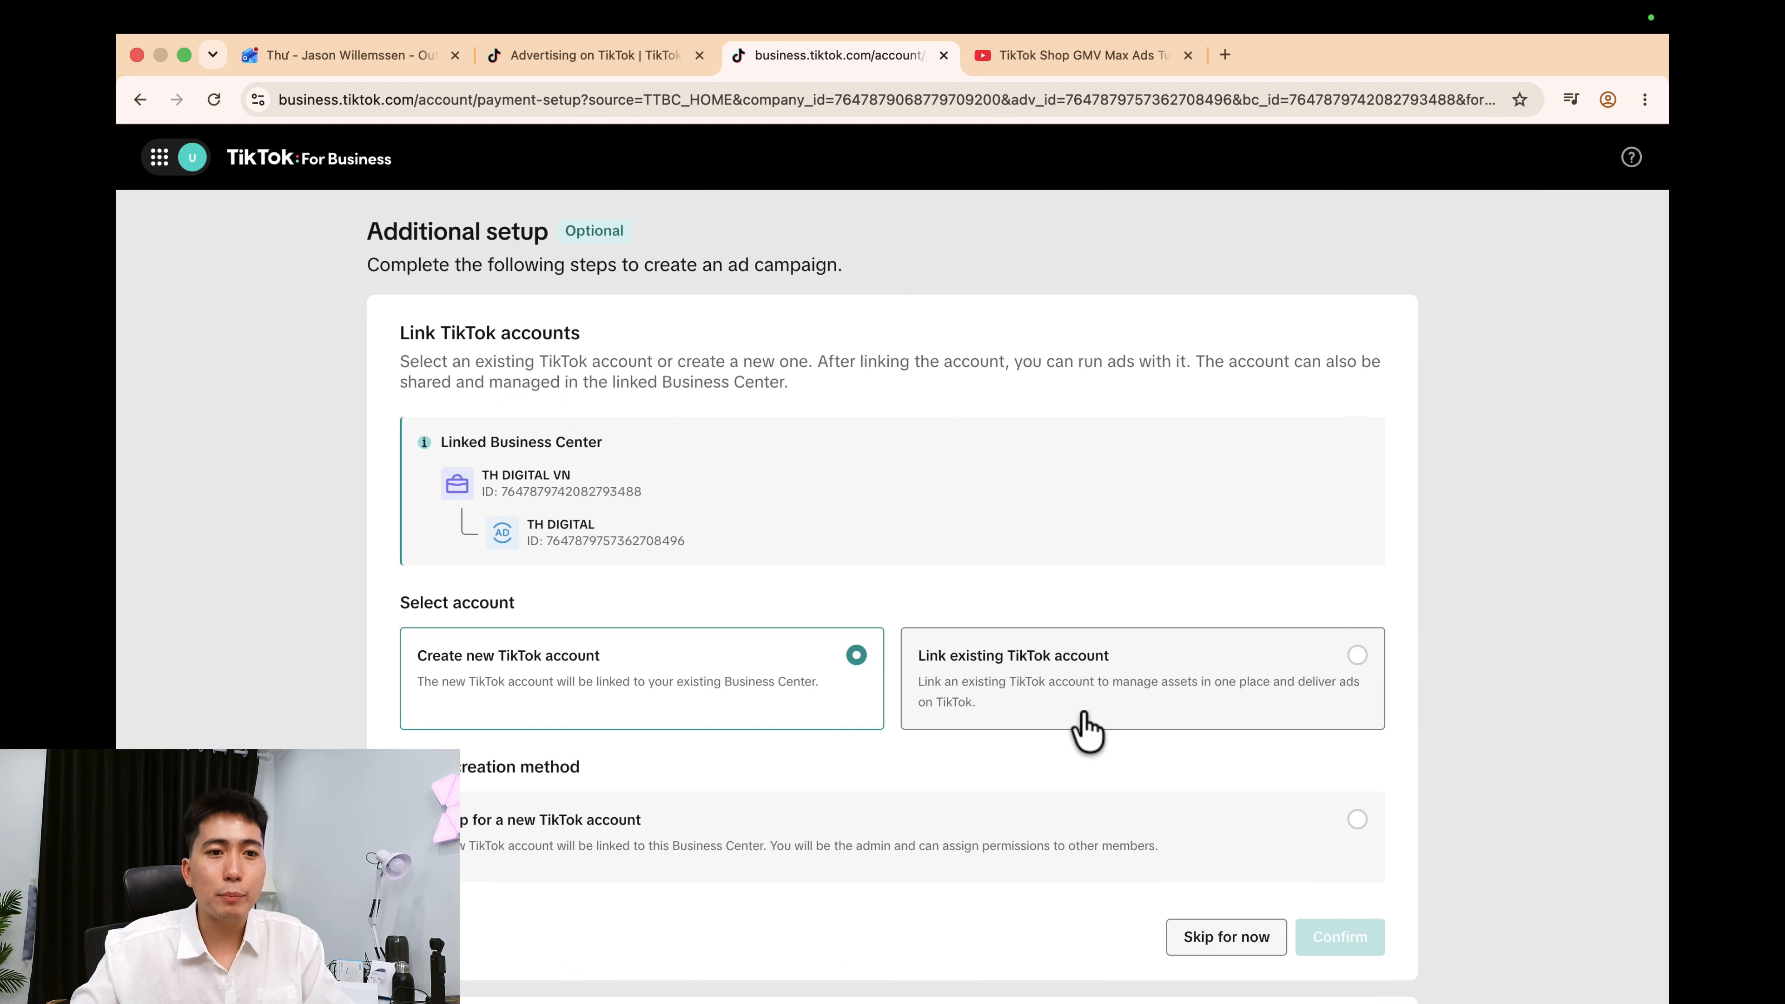
Skip TikTok account linking, confirm payment setup, and submit without adding assets.
scroll(1156, 718, down, 5)
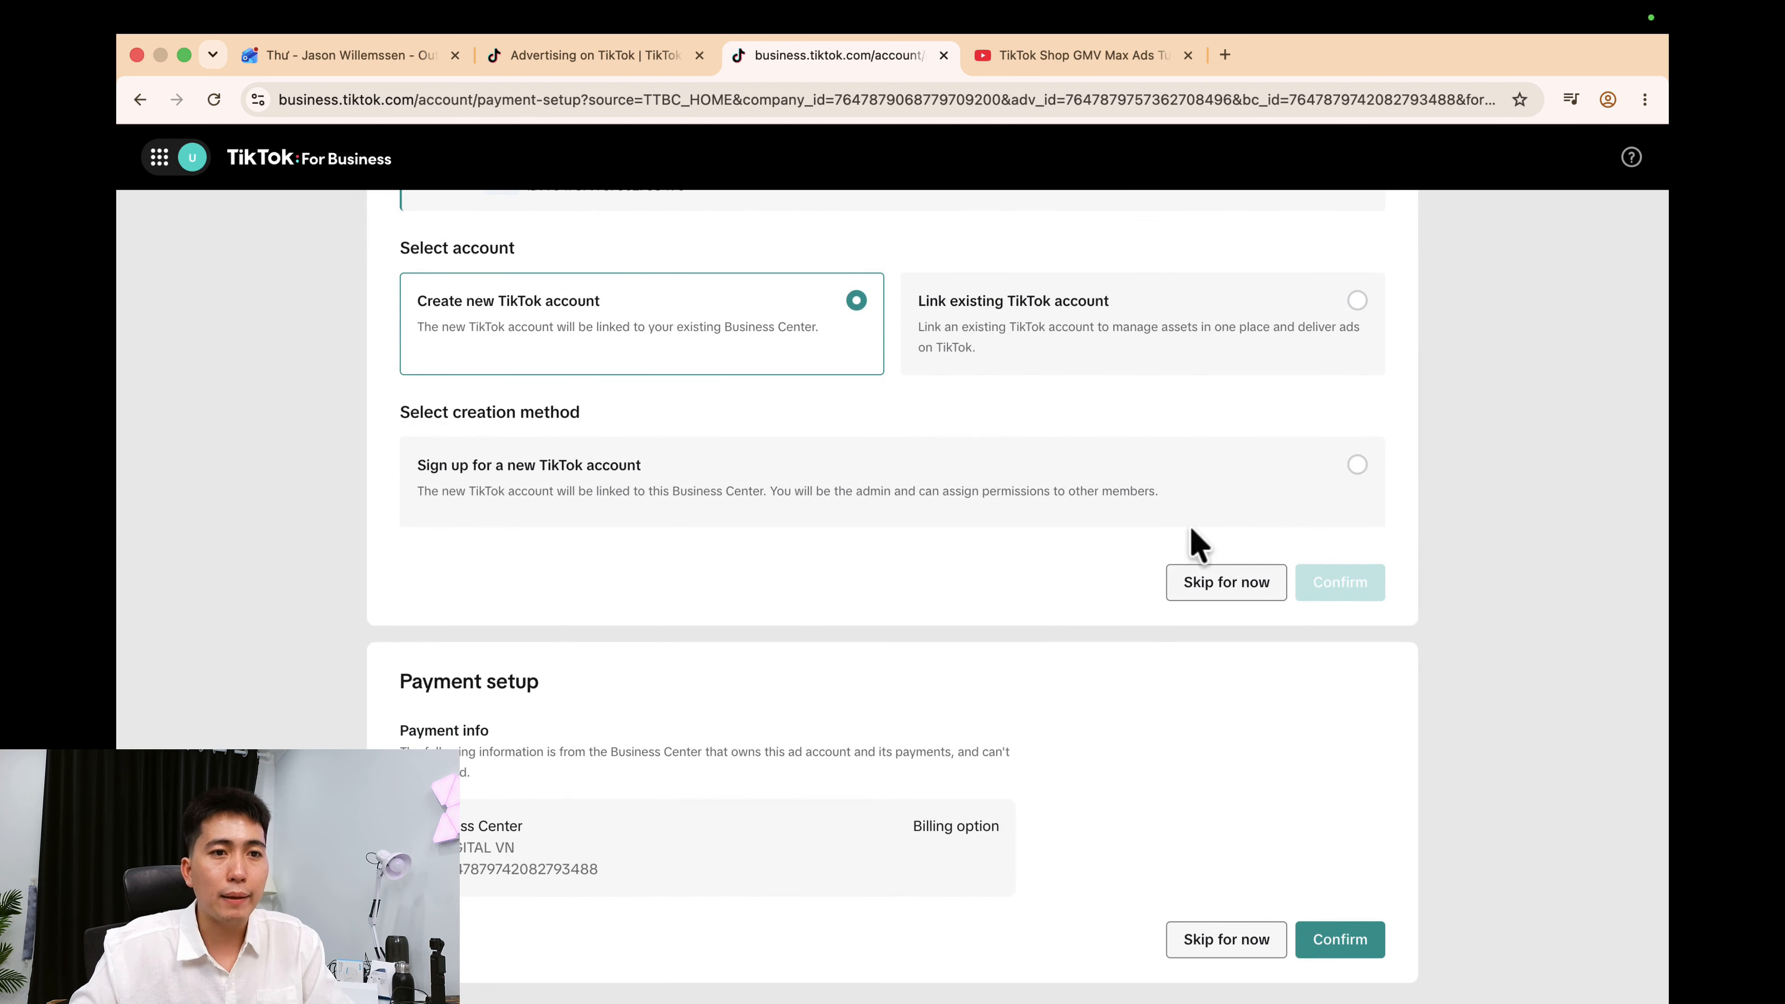
click(1212, 587)
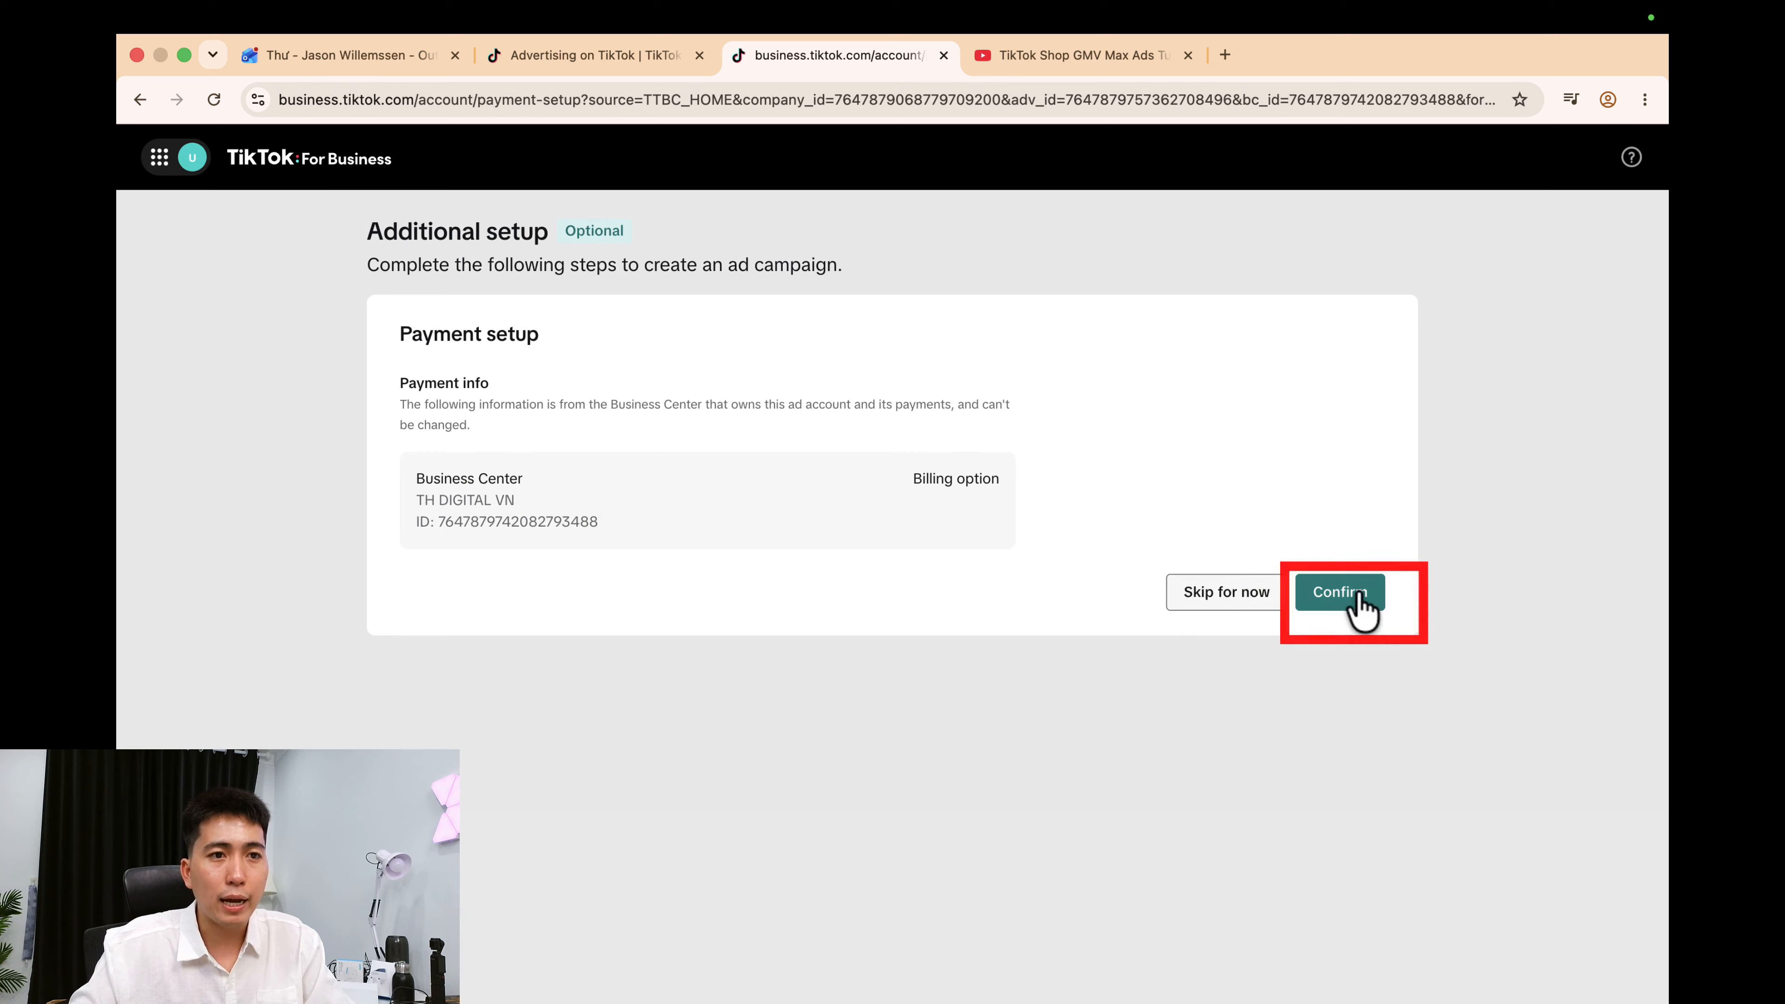
click(1342, 593)
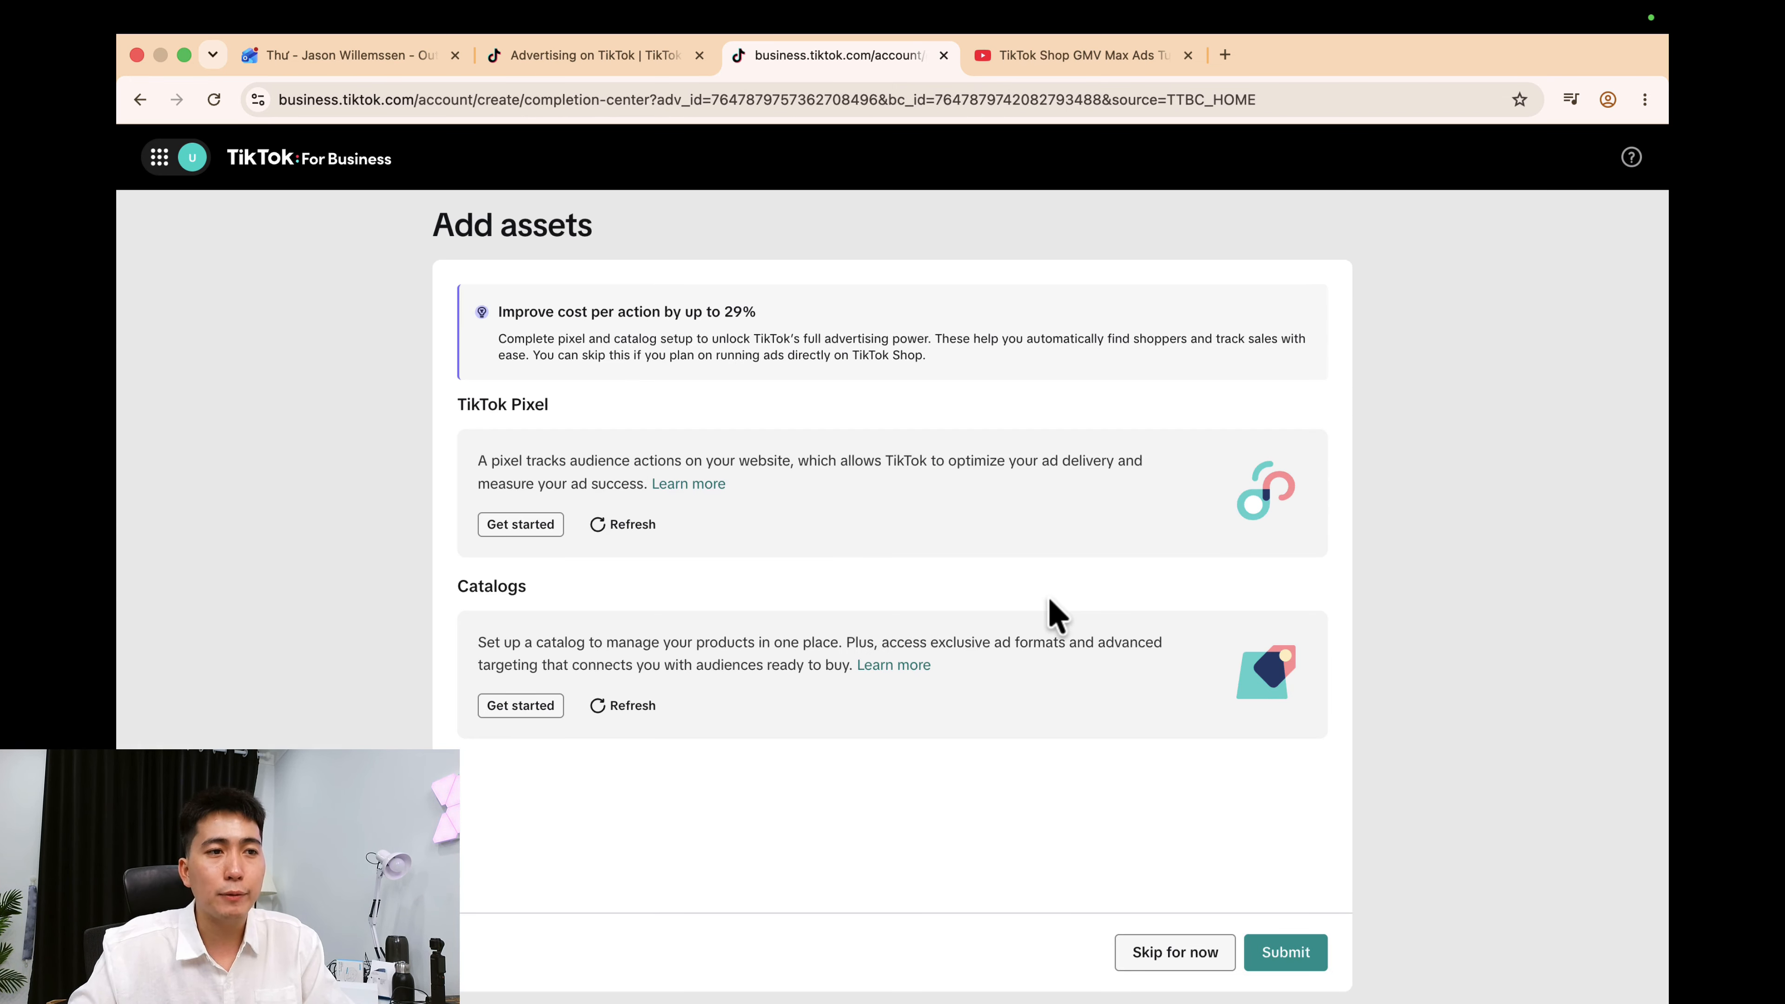
click(1293, 960)
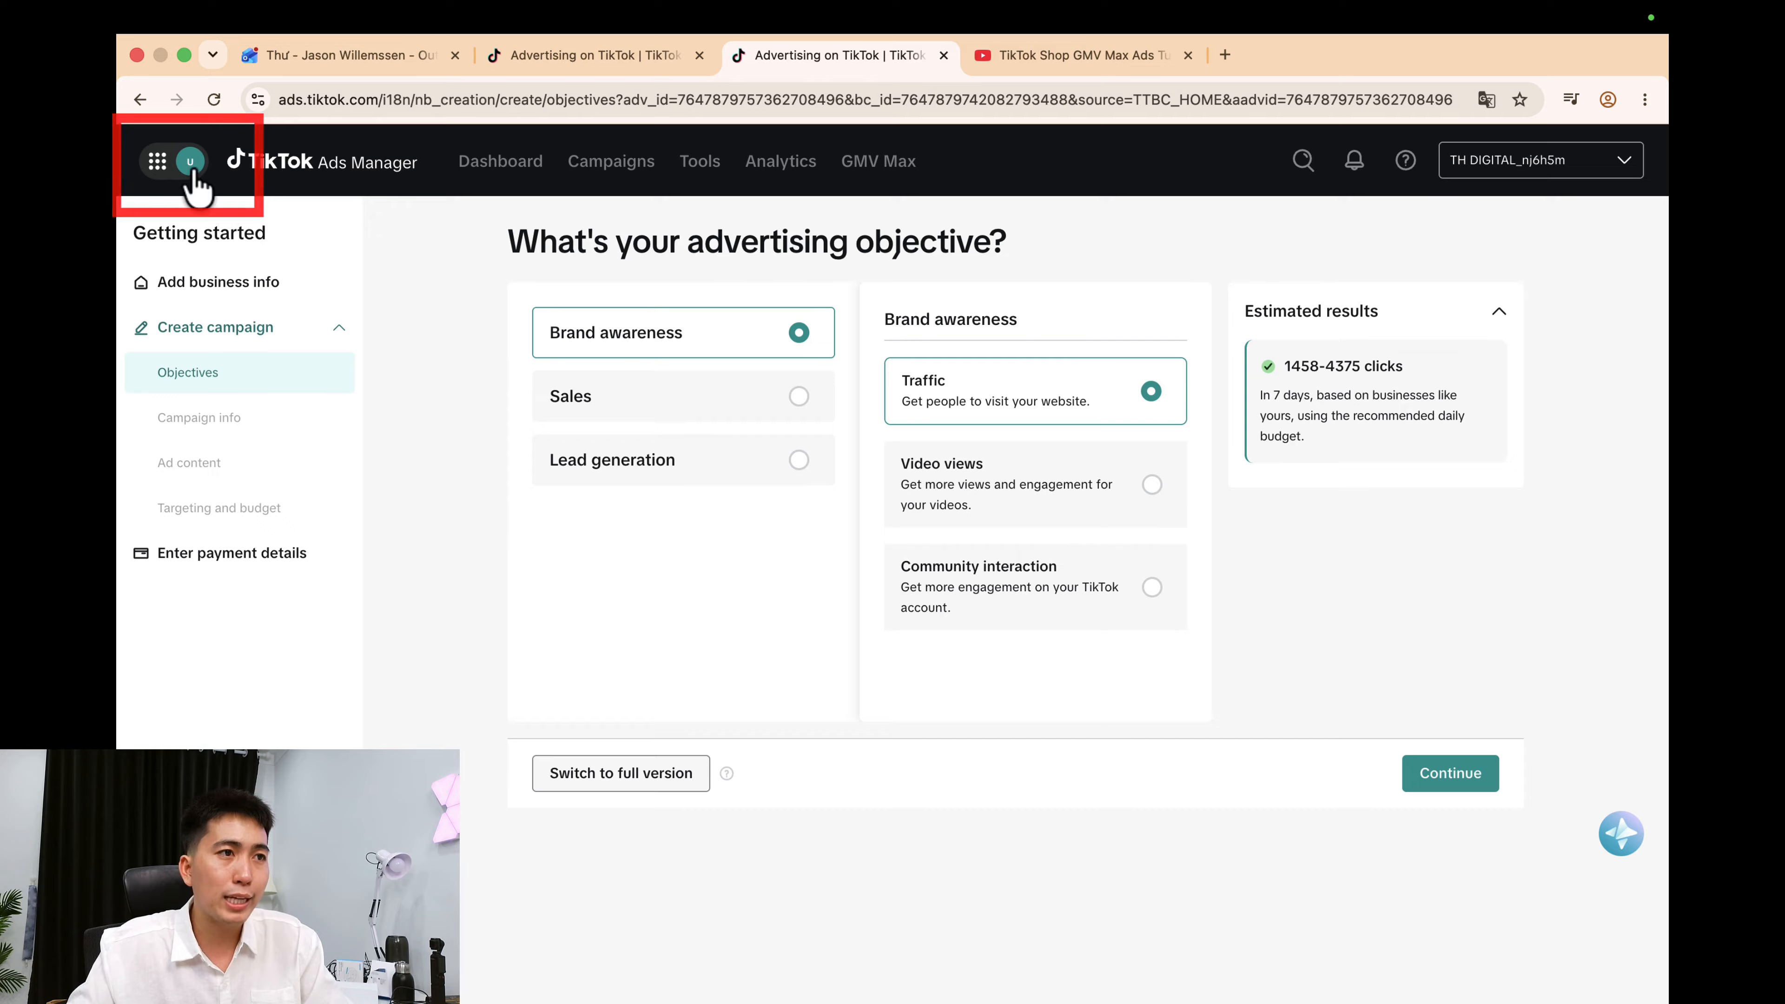
Launch Business Center from the apps grid, dismiss the tour tip, and locate the TH DIGITAL VN account.
click(162, 171)
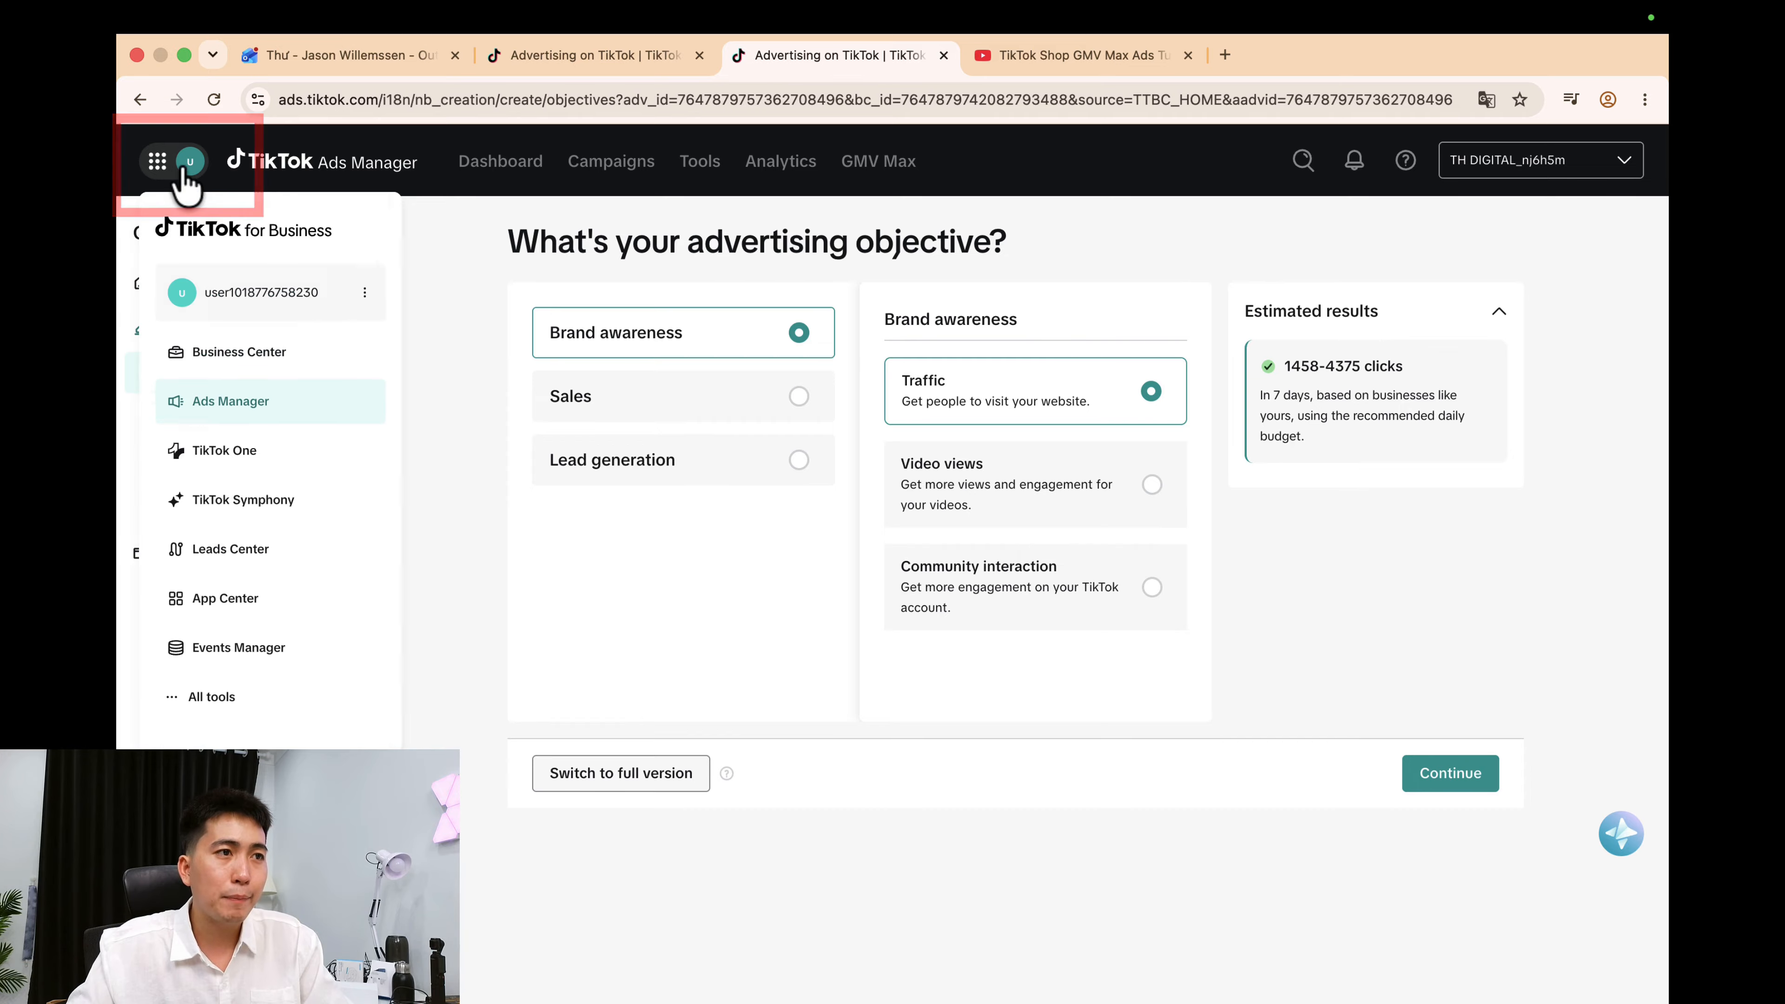
click(275, 362)
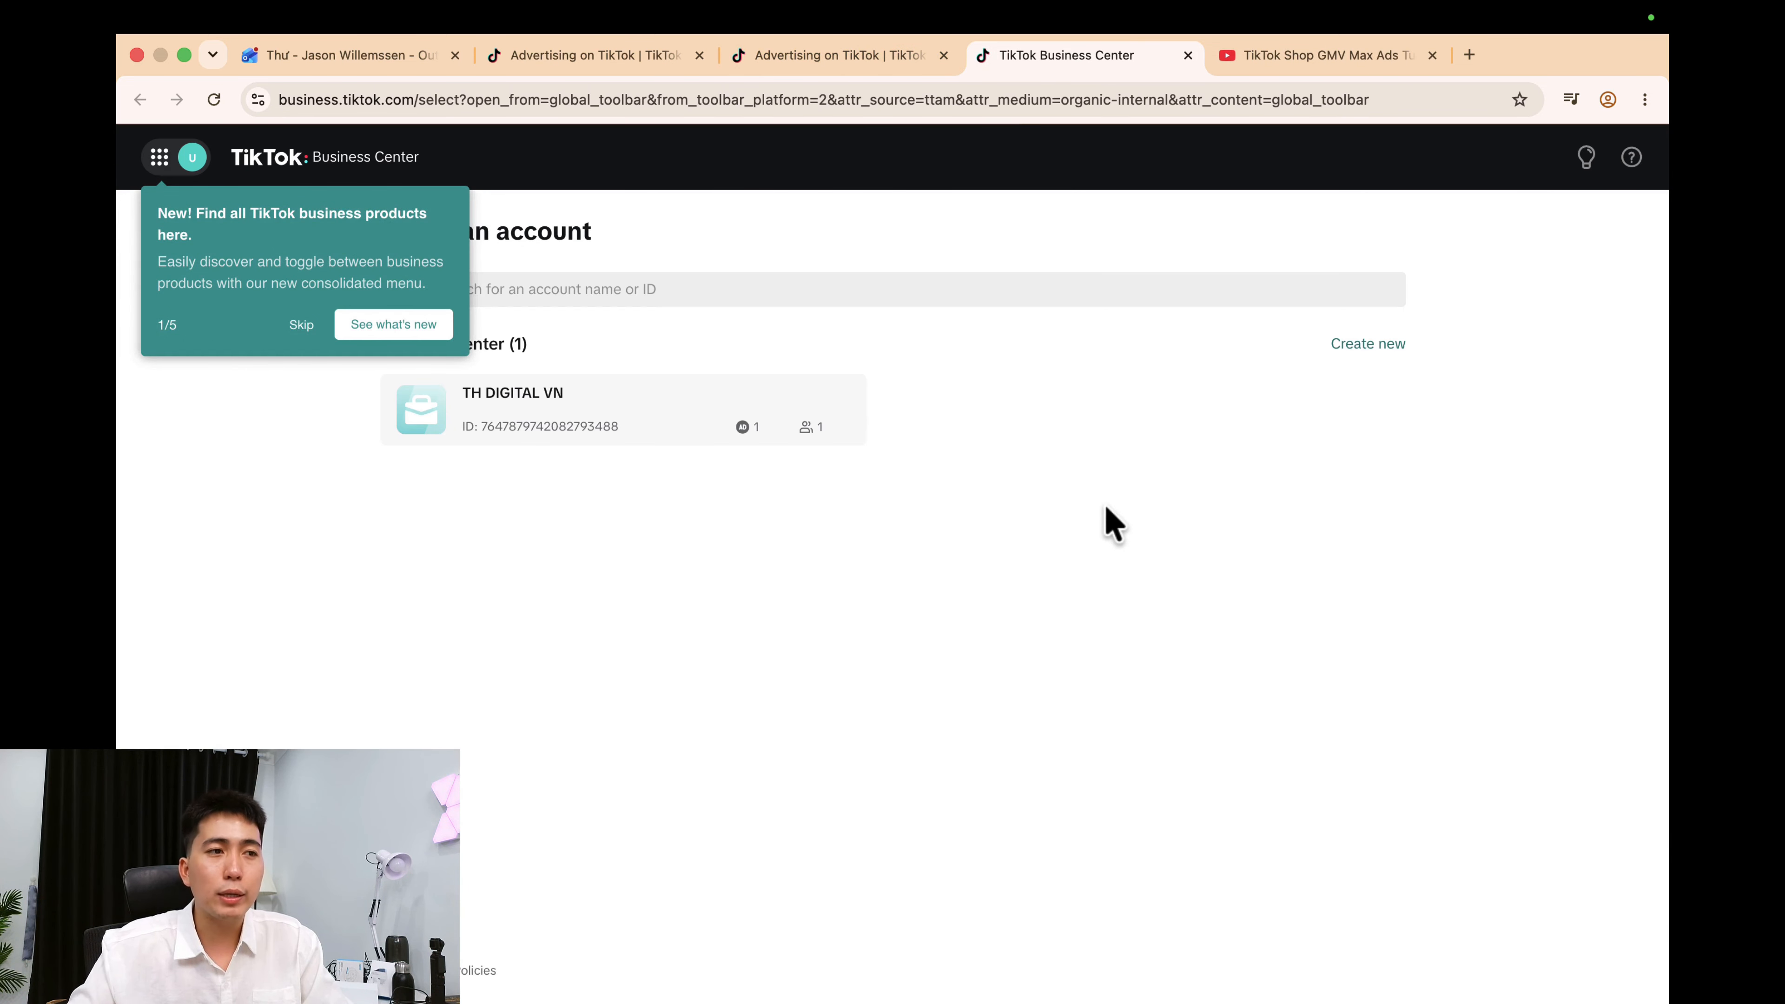
click(301, 324)
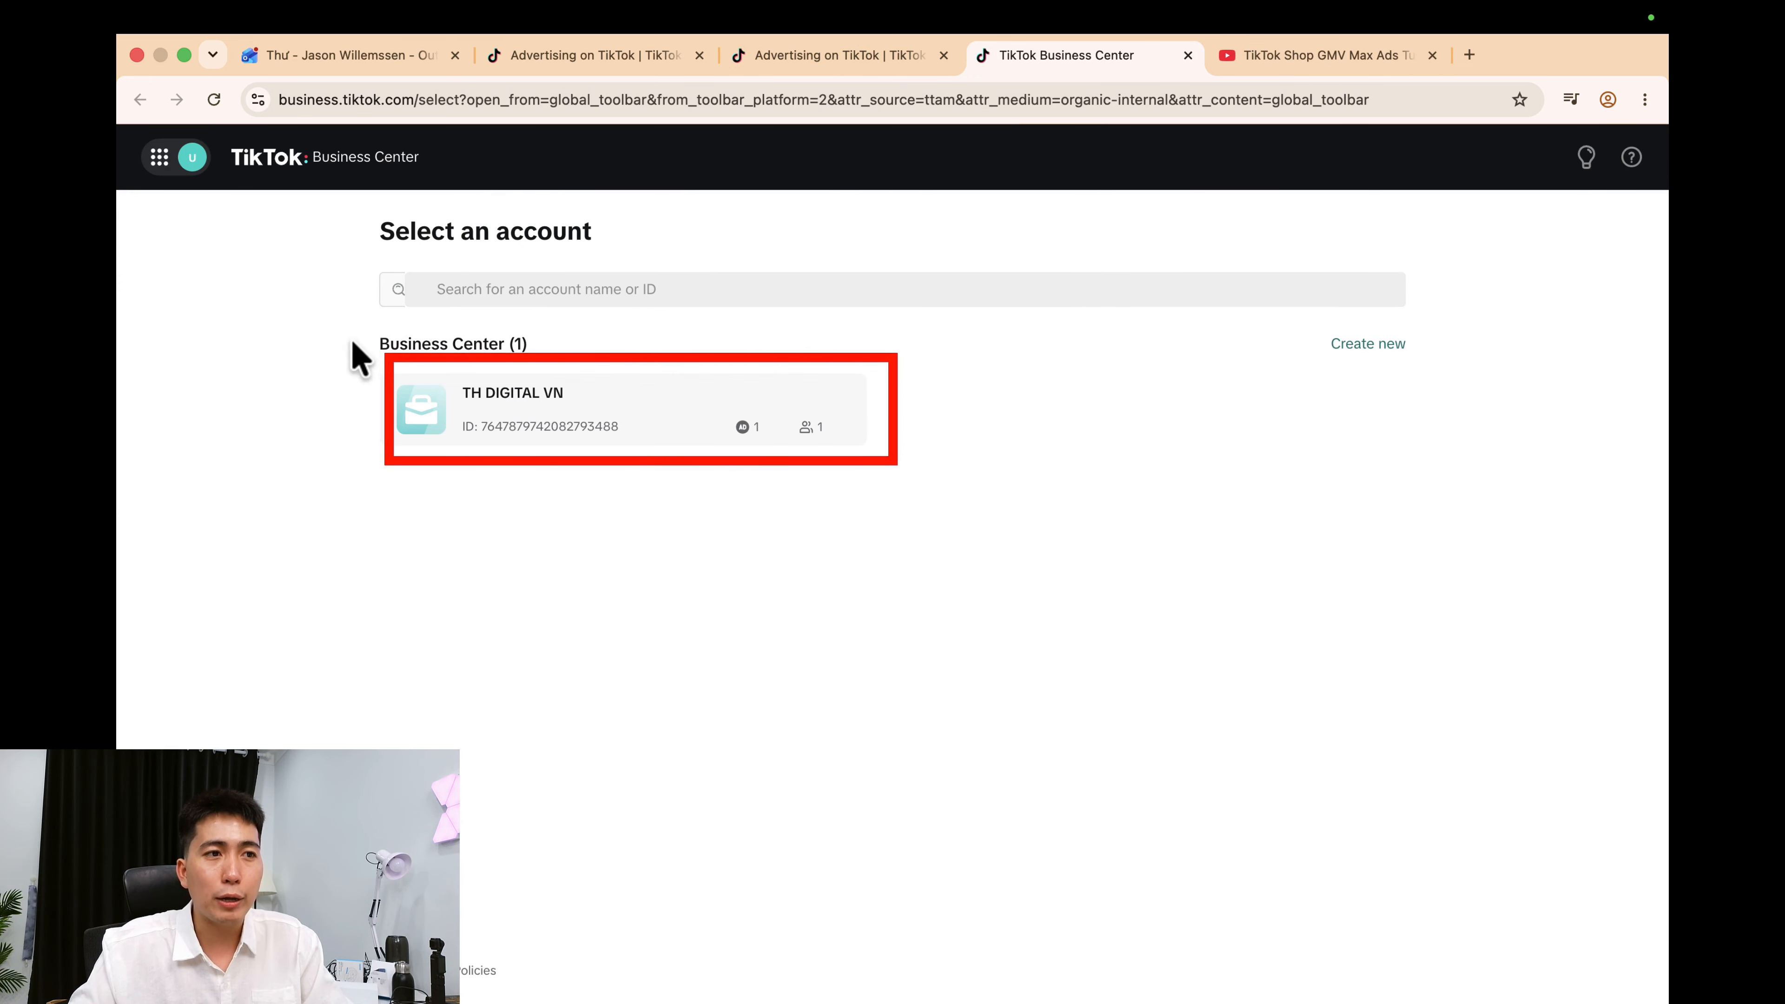
drag(351, 348, 618, 351)
click(774, 343)
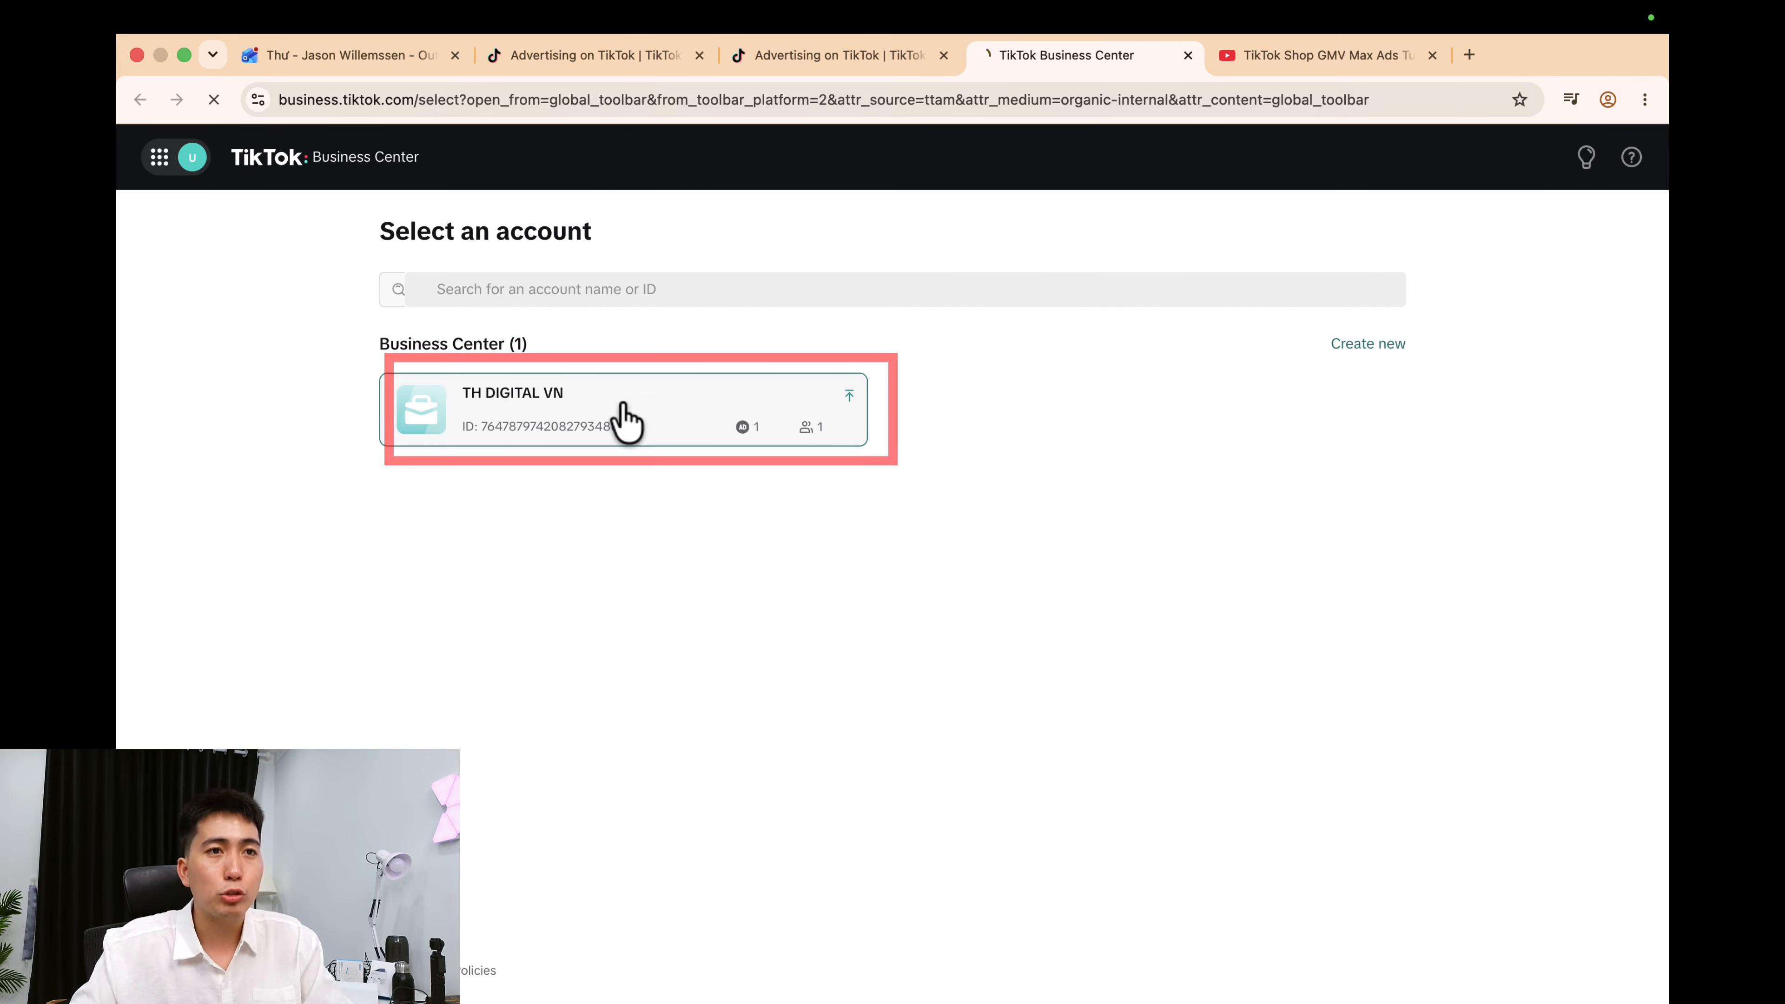
Open TH DIGITAL VN, choose Not now for 2-step verification, and point out Add billing info.
click(626, 416)
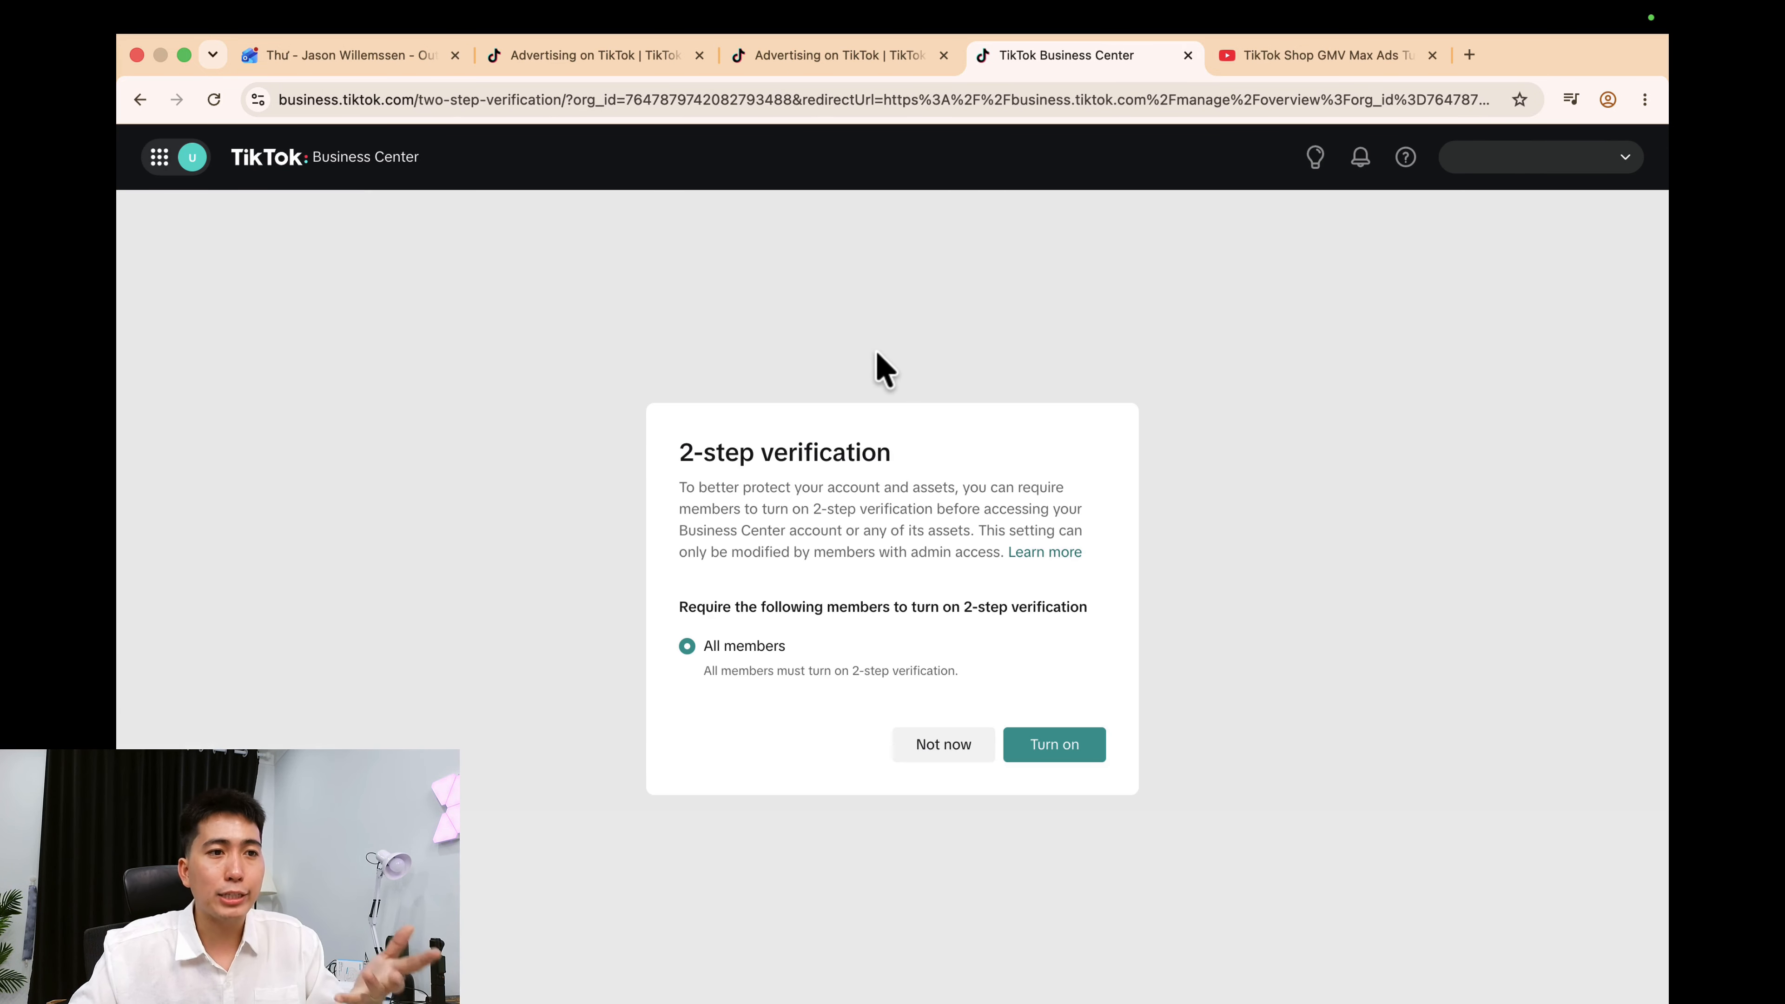
triple_click(851, 454)
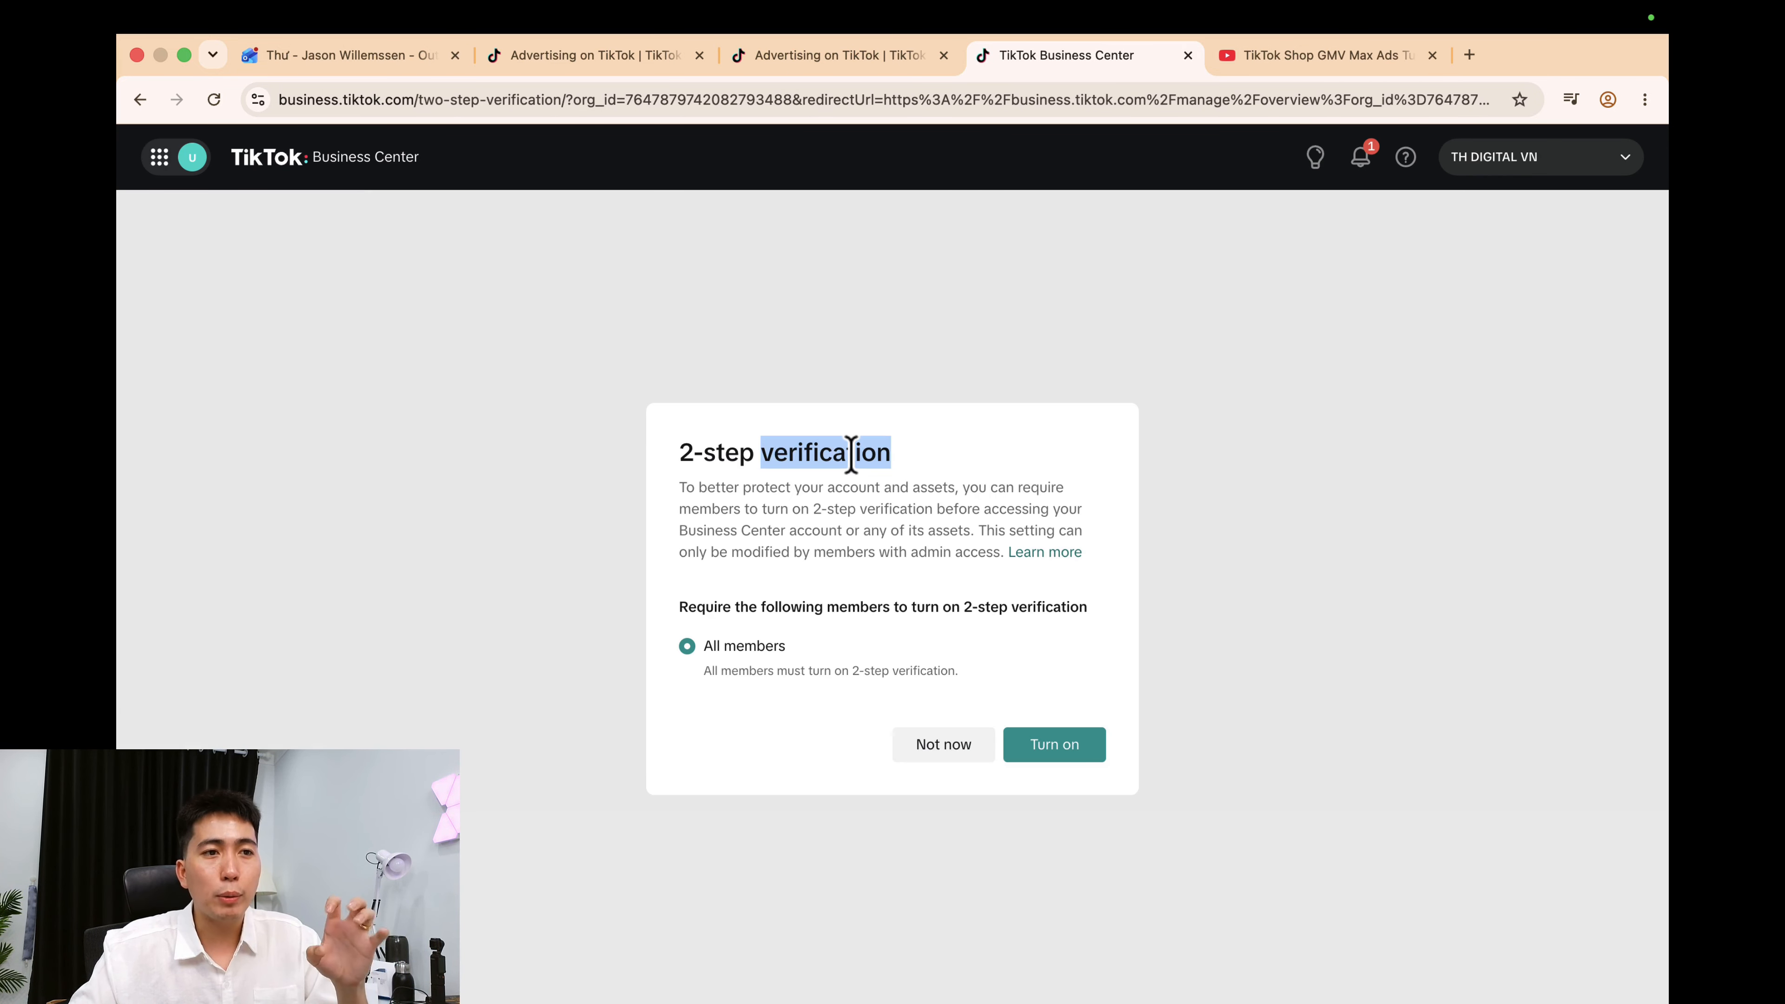
click(943, 744)
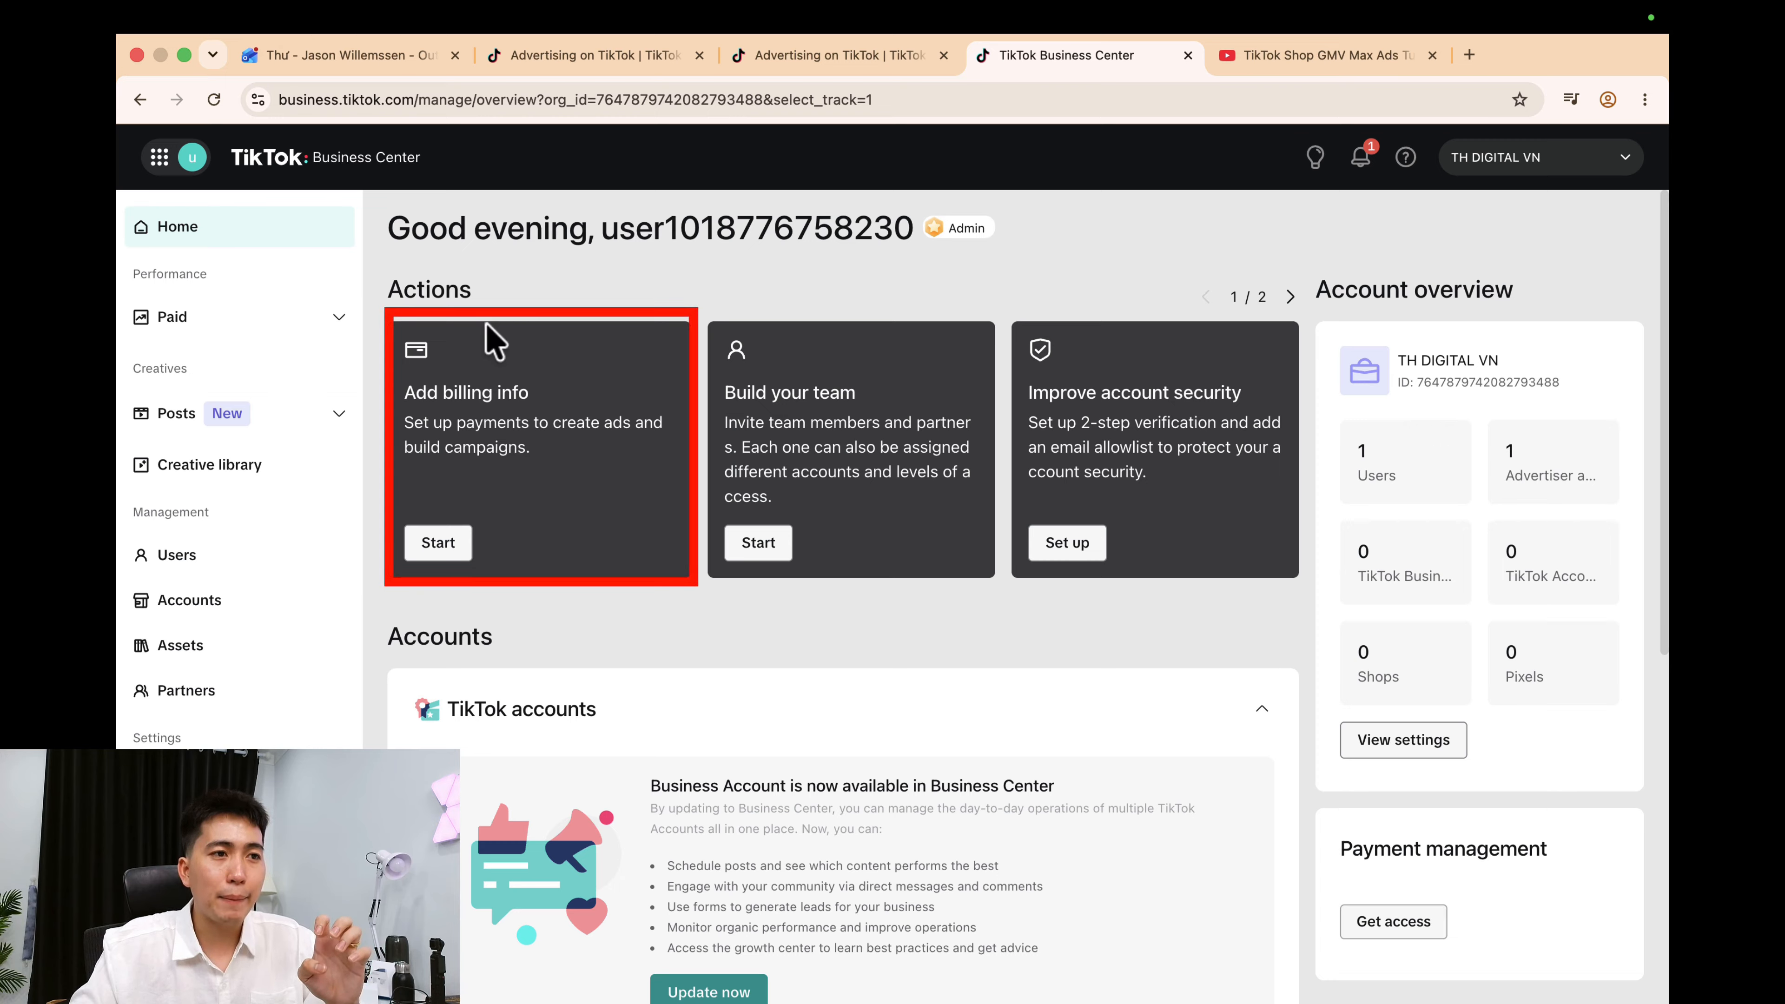
drag(405, 391, 529, 392)
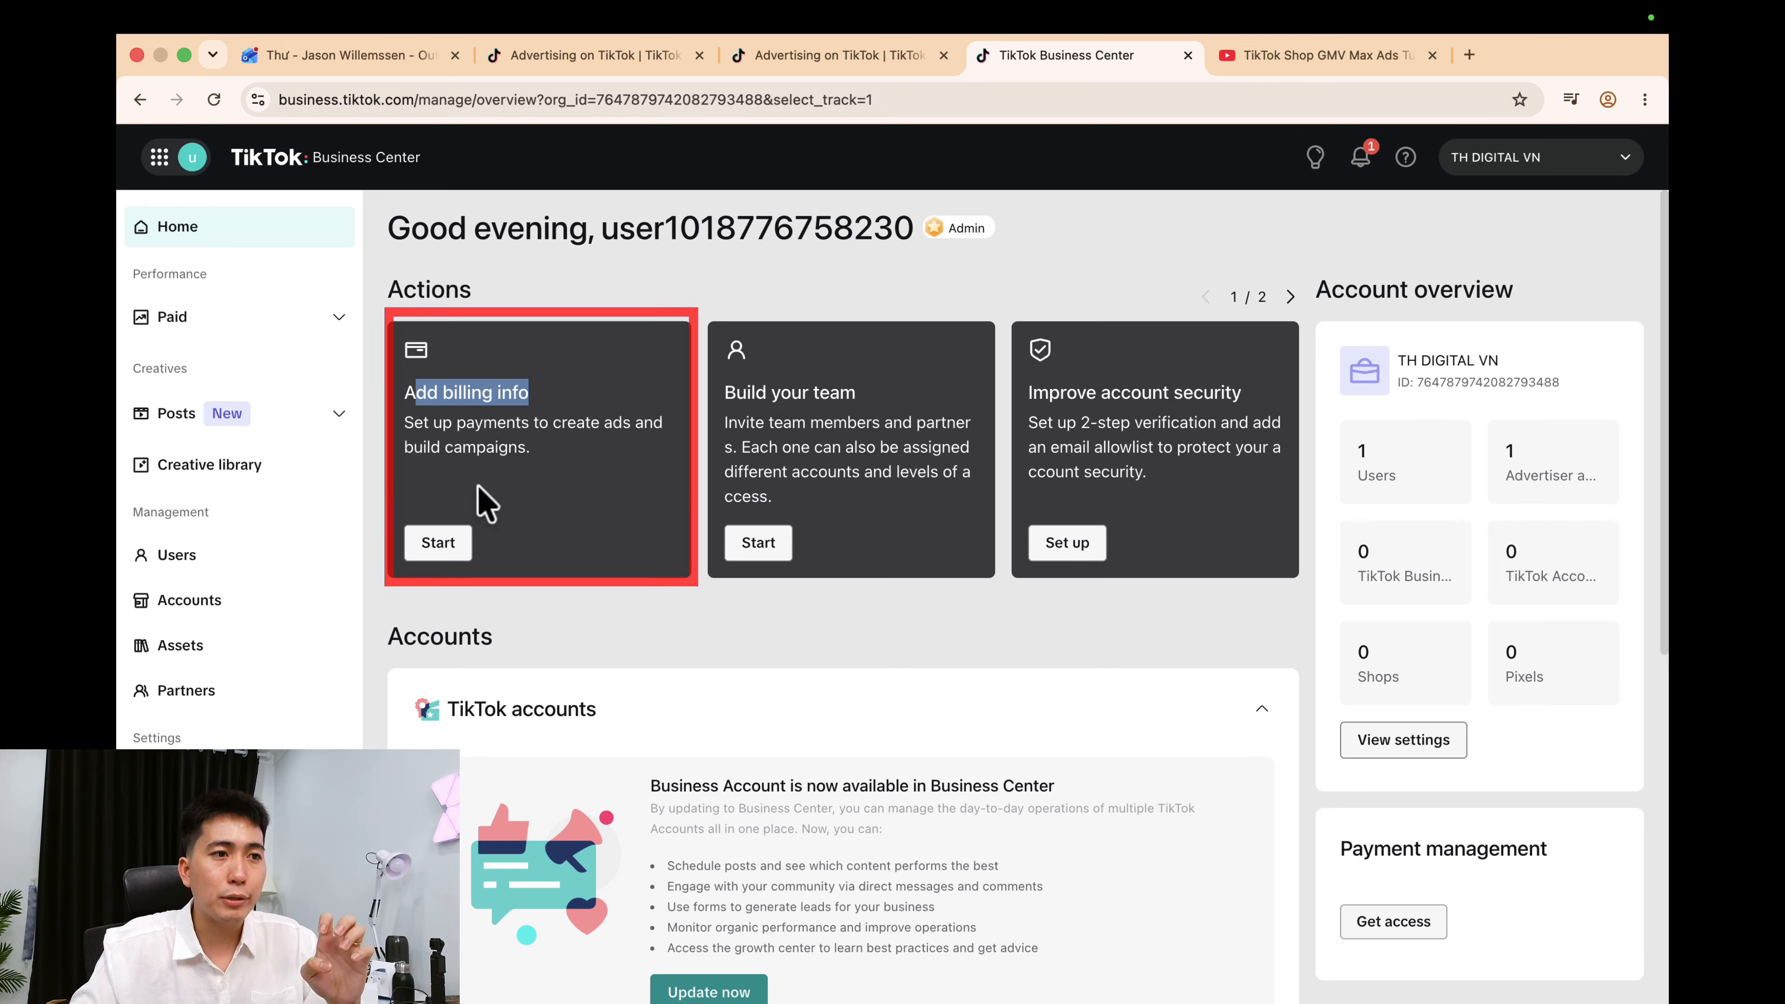
Start adding billing info by granting yourself Finance manager access and updating access settings.
click(438, 542)
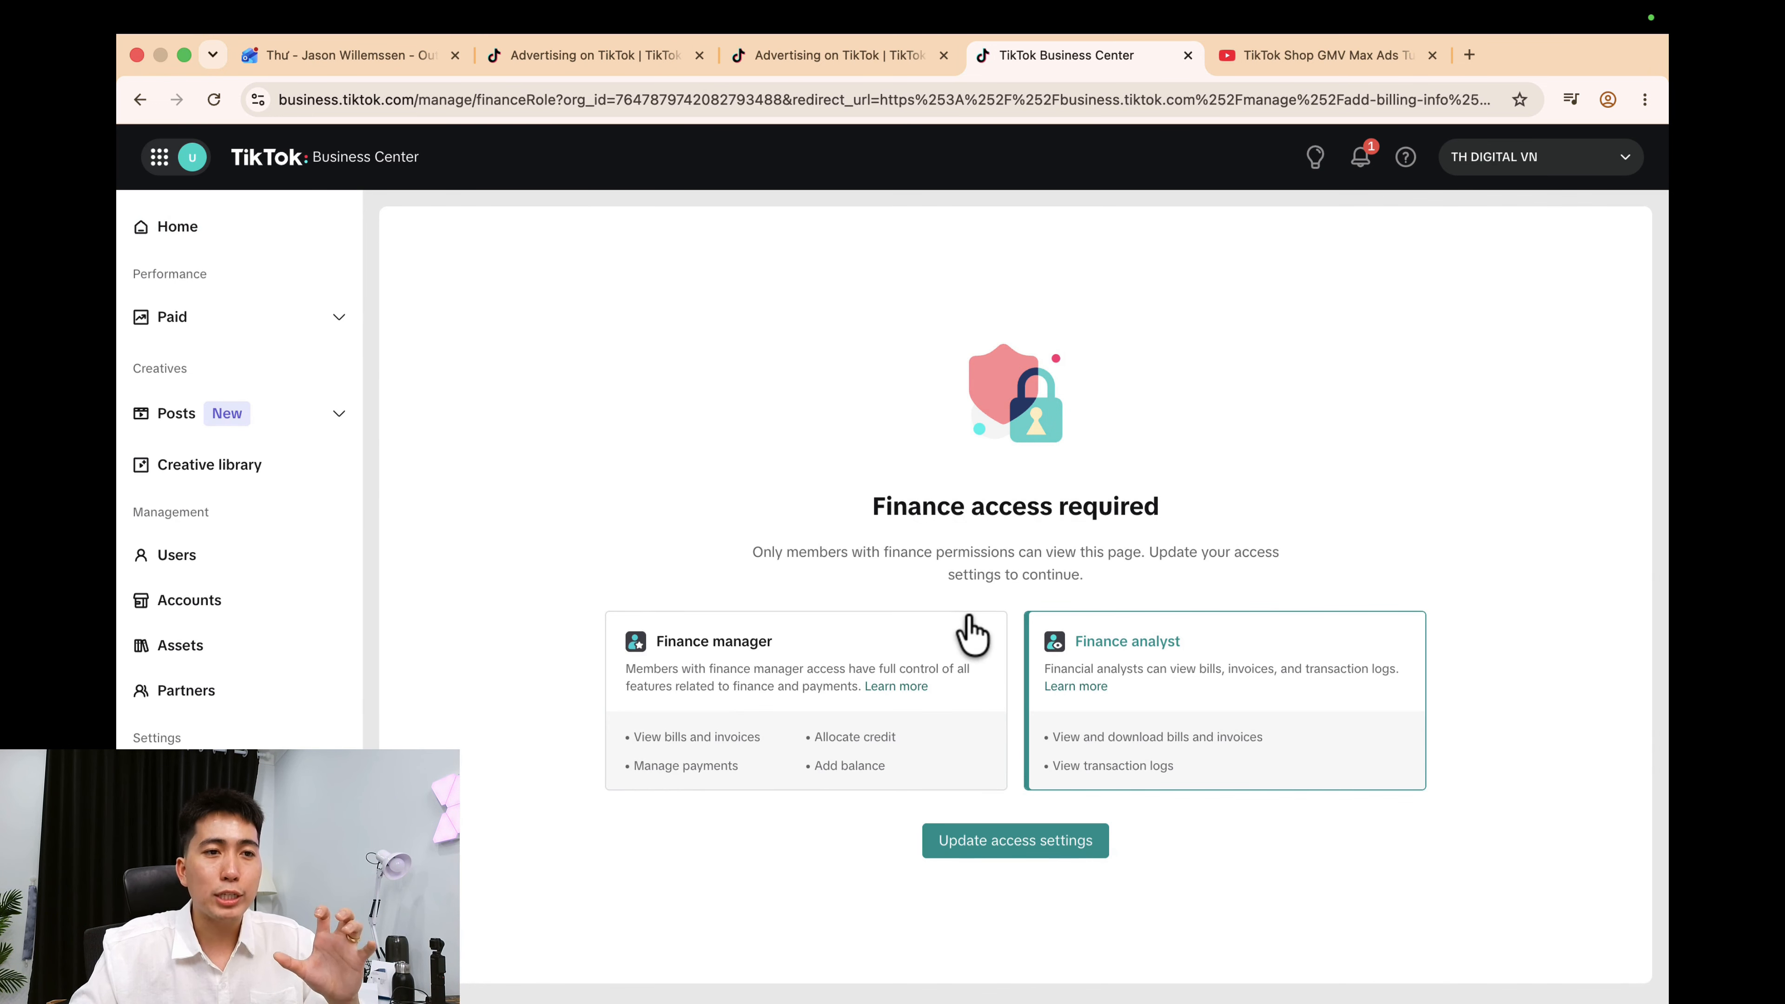
click(718, 668)
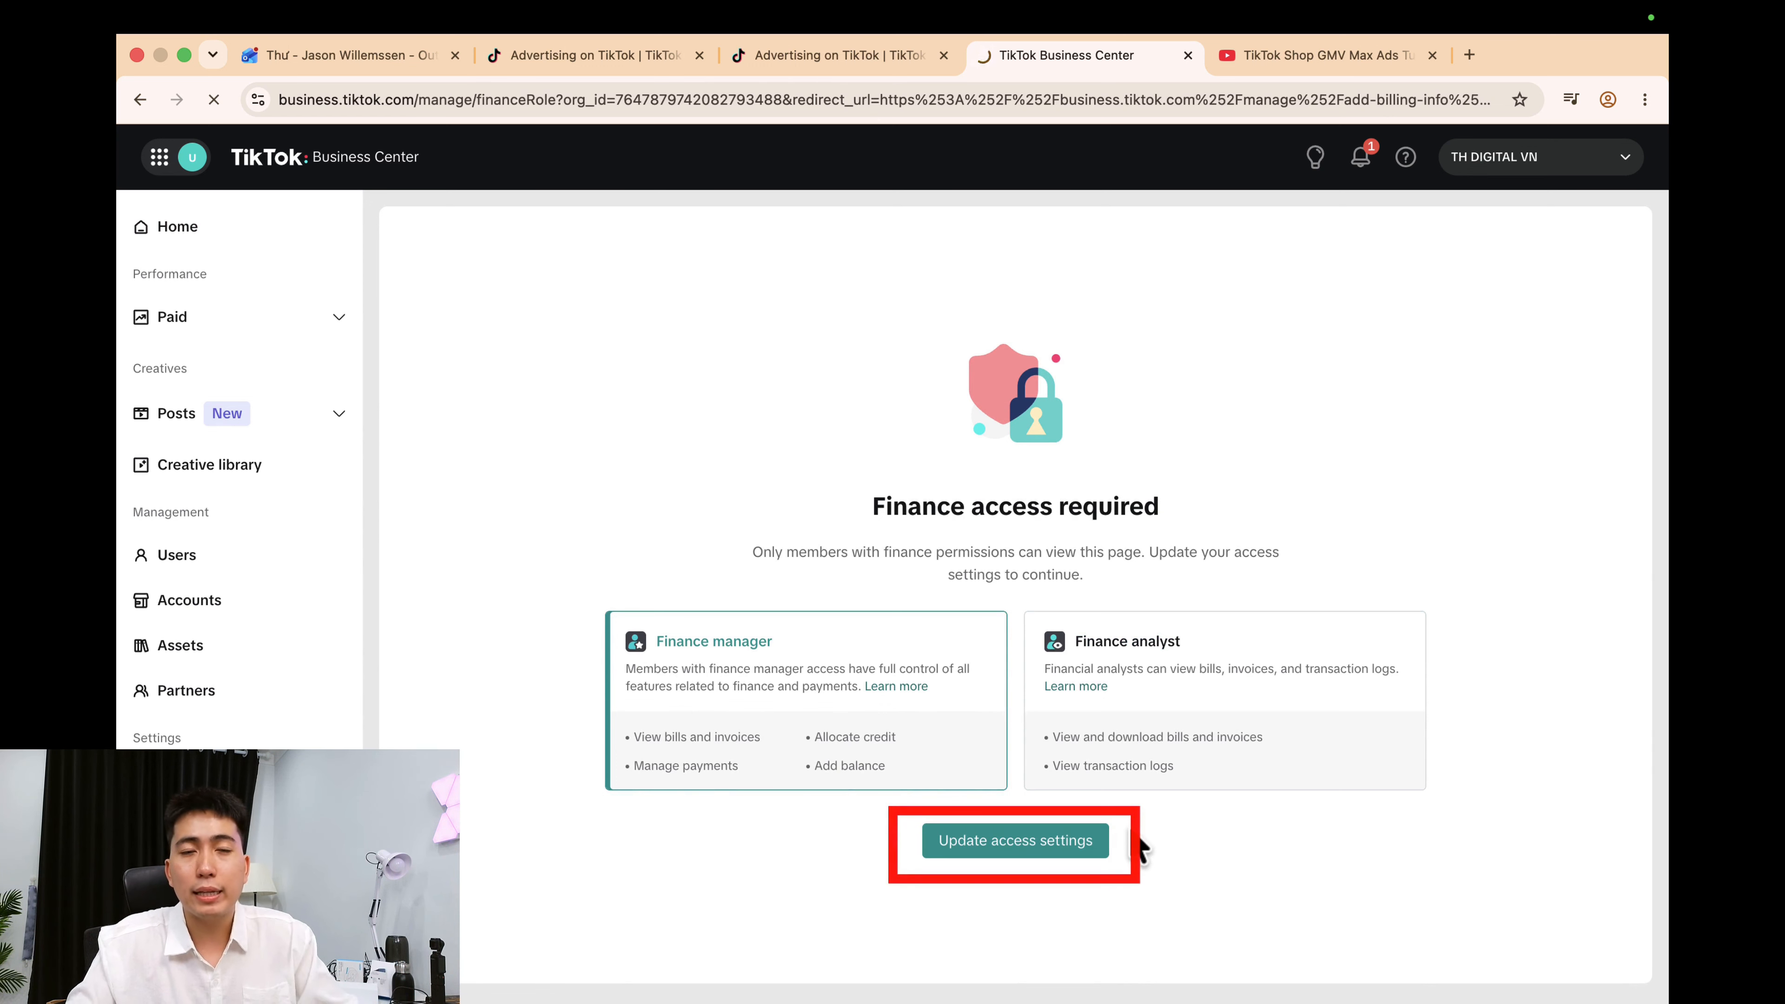
click(1005, 852)
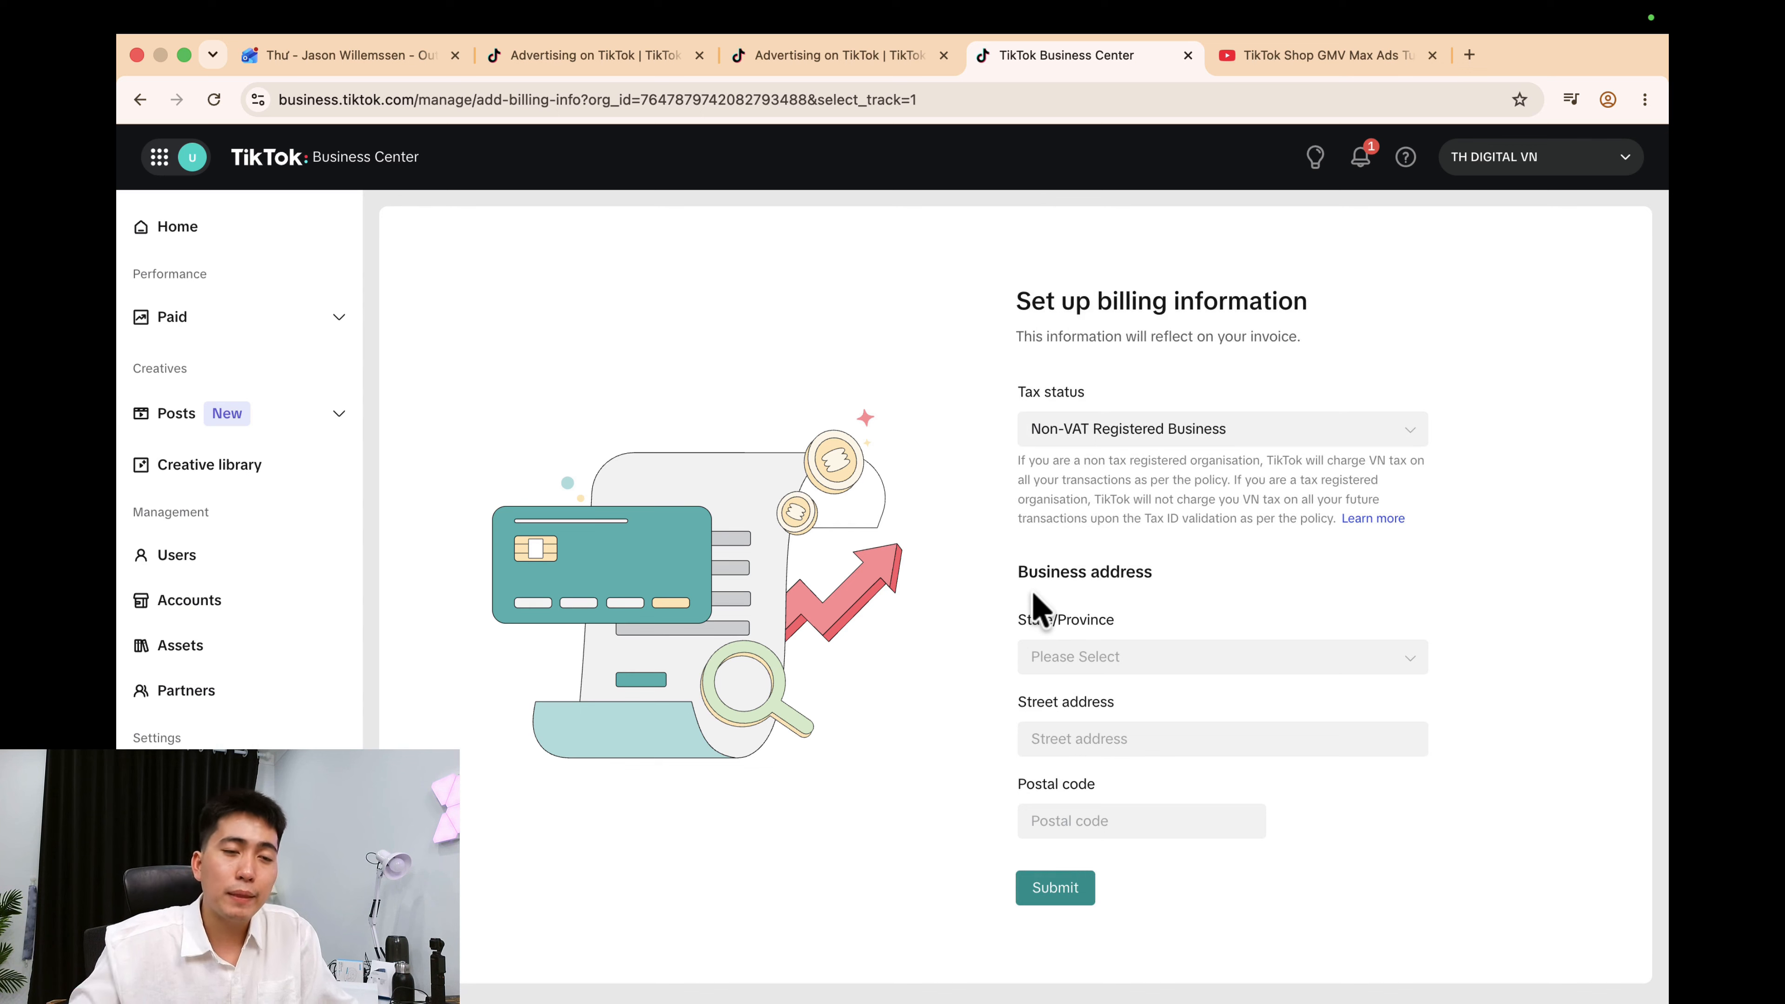
Change the billing tax status from Non-VAT to VAT Registered Business.
click(1202, 440)
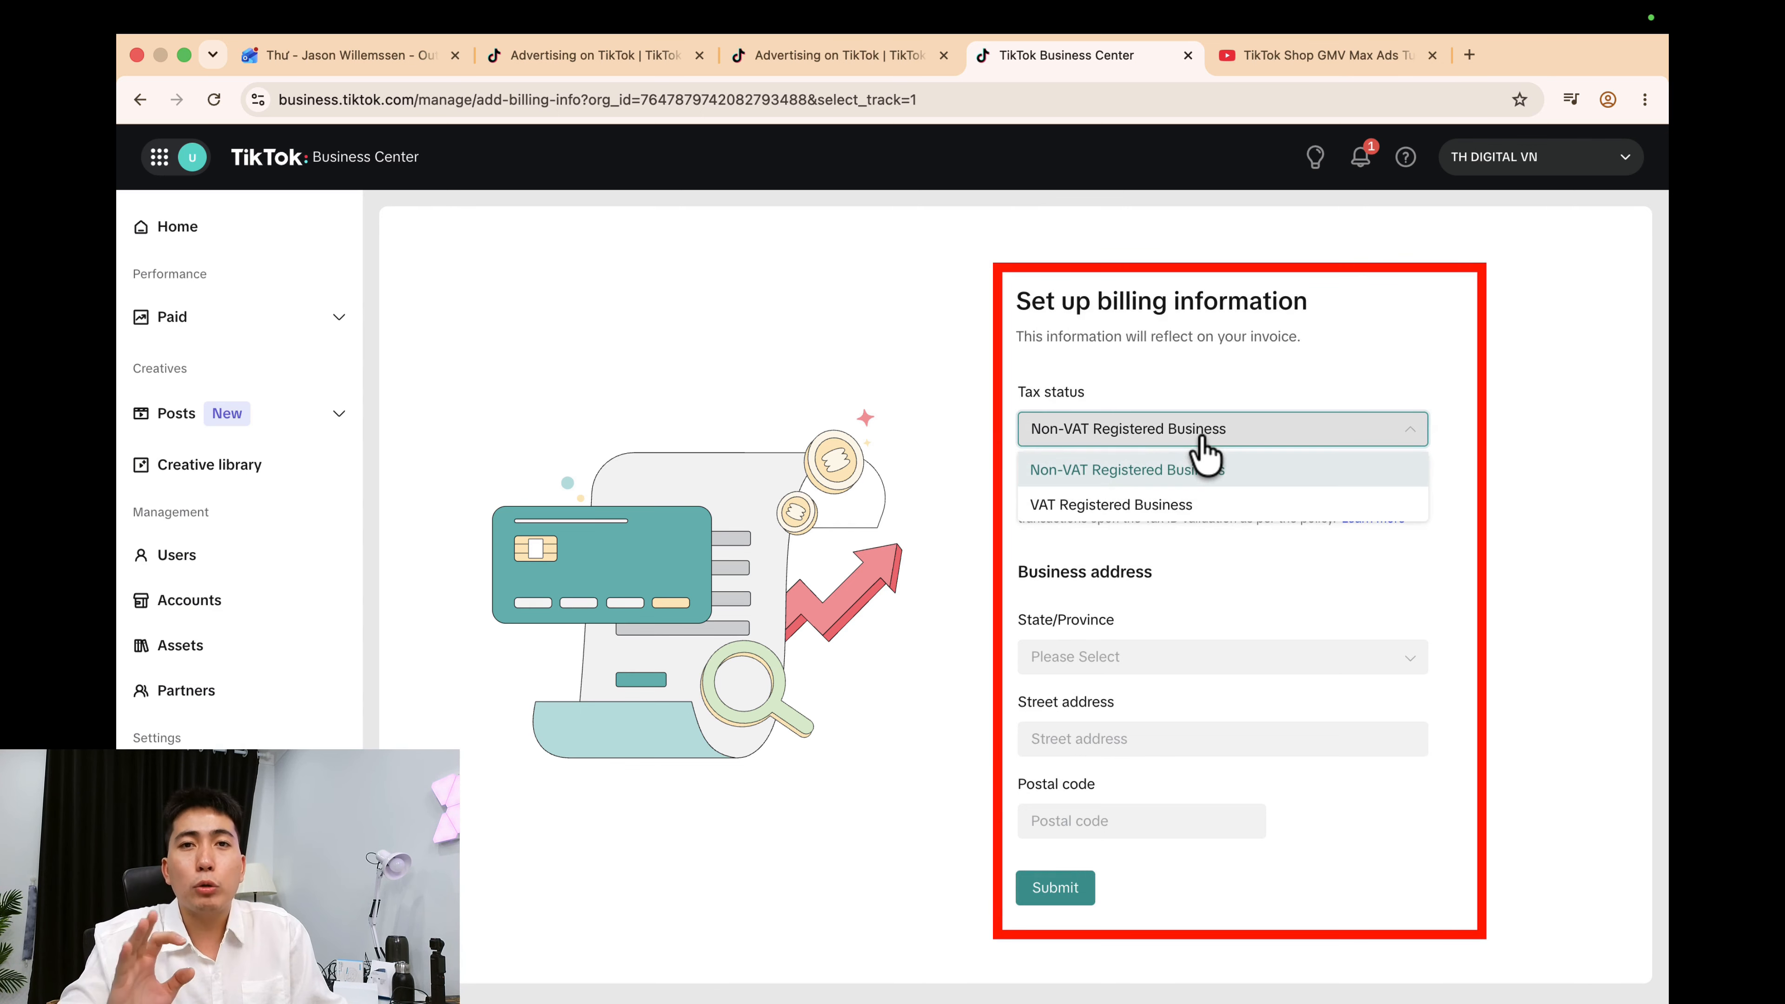
click(1094, 469)
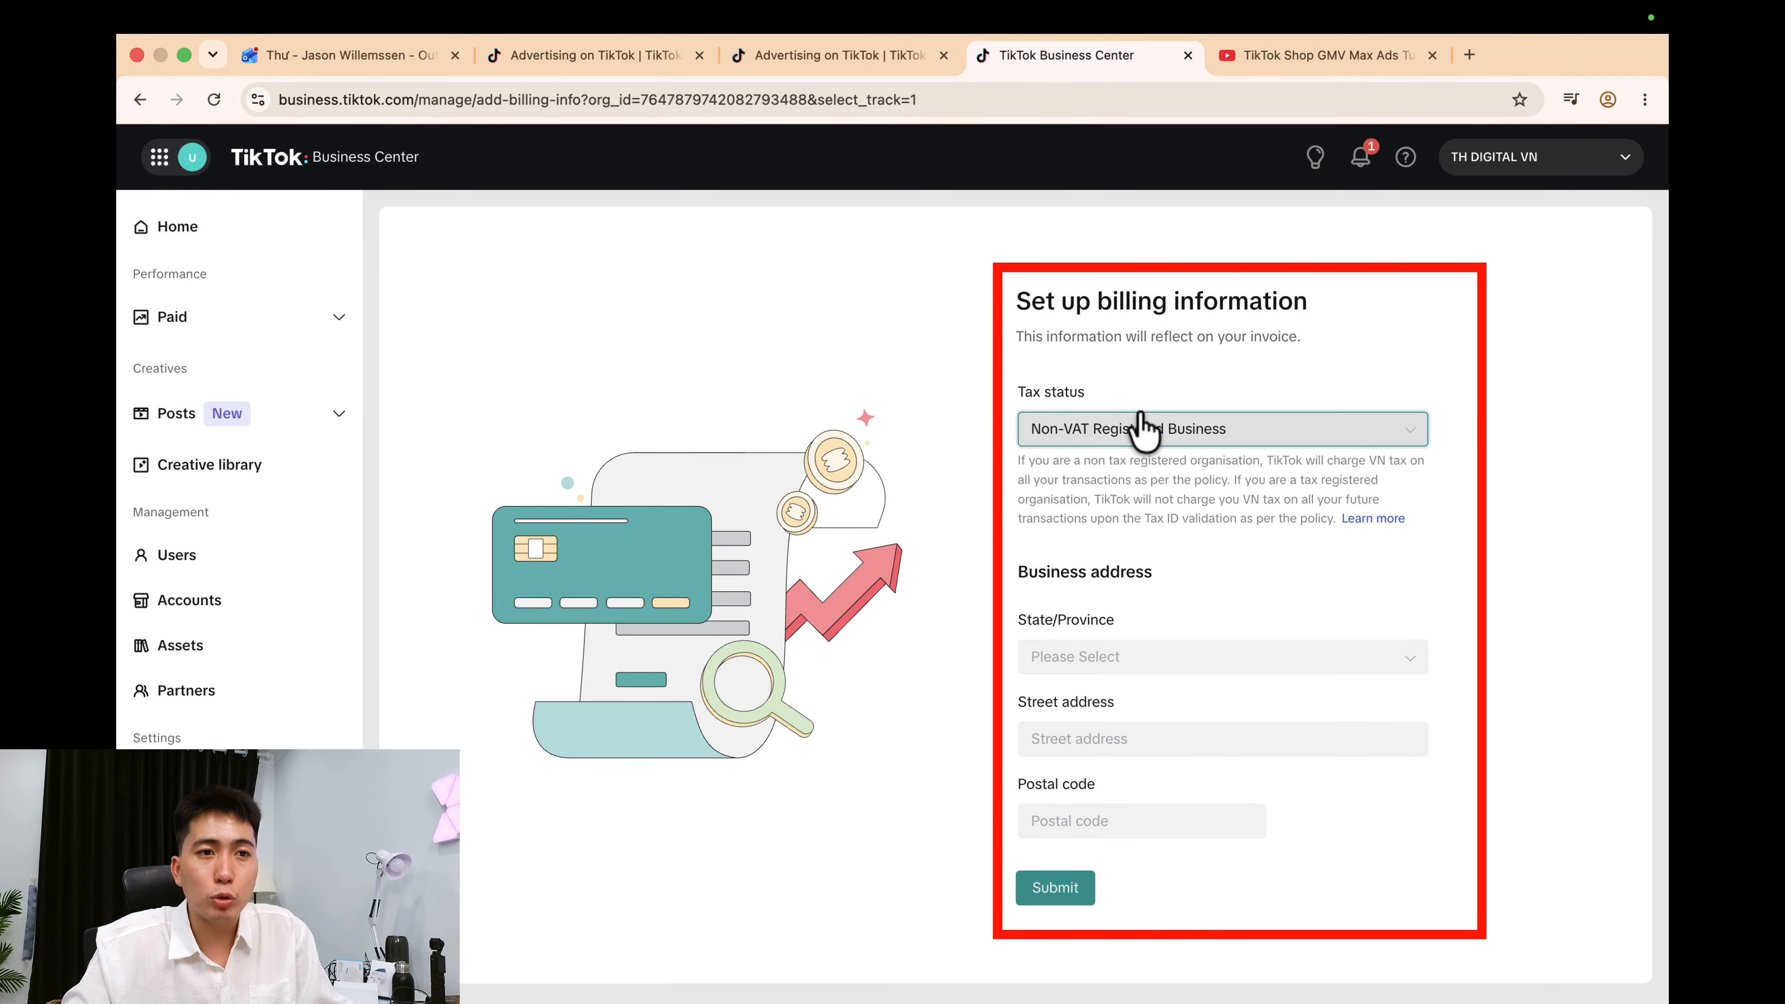
click(1144, 427)
click(1102, 512)
click(1066, 588)
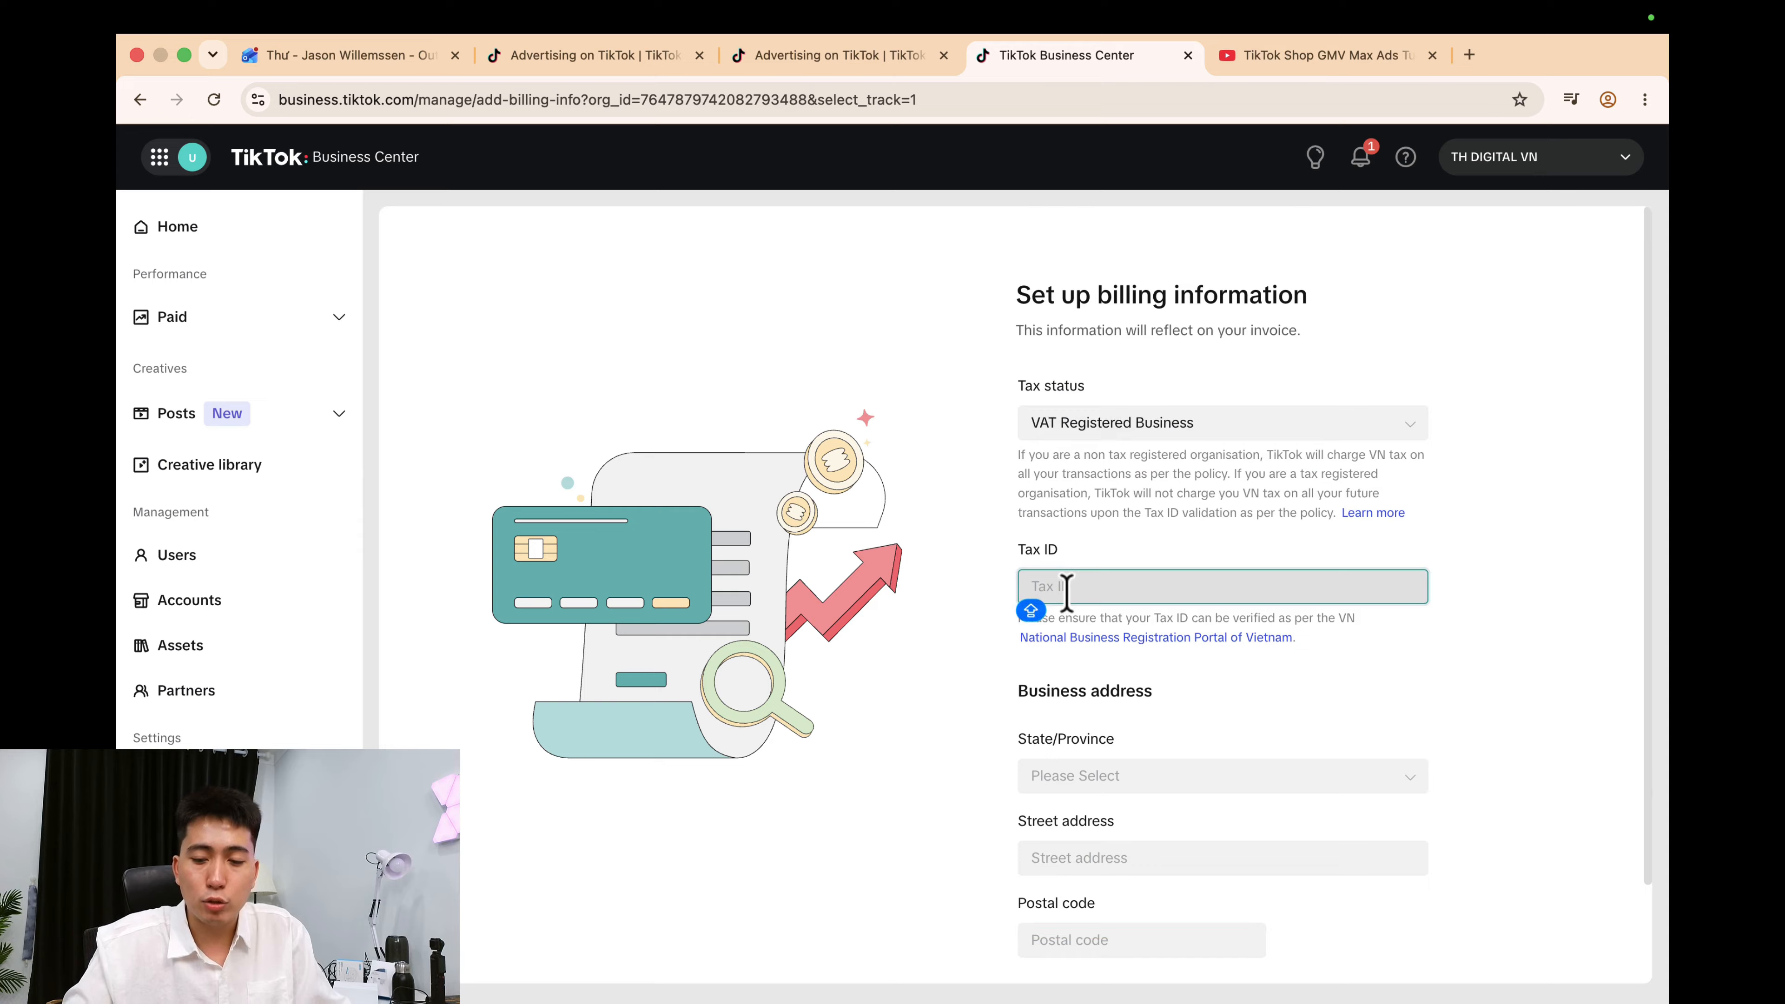
Set the address to An Giang Province, An Phu city, and enter the street address.
click(1174, 667)
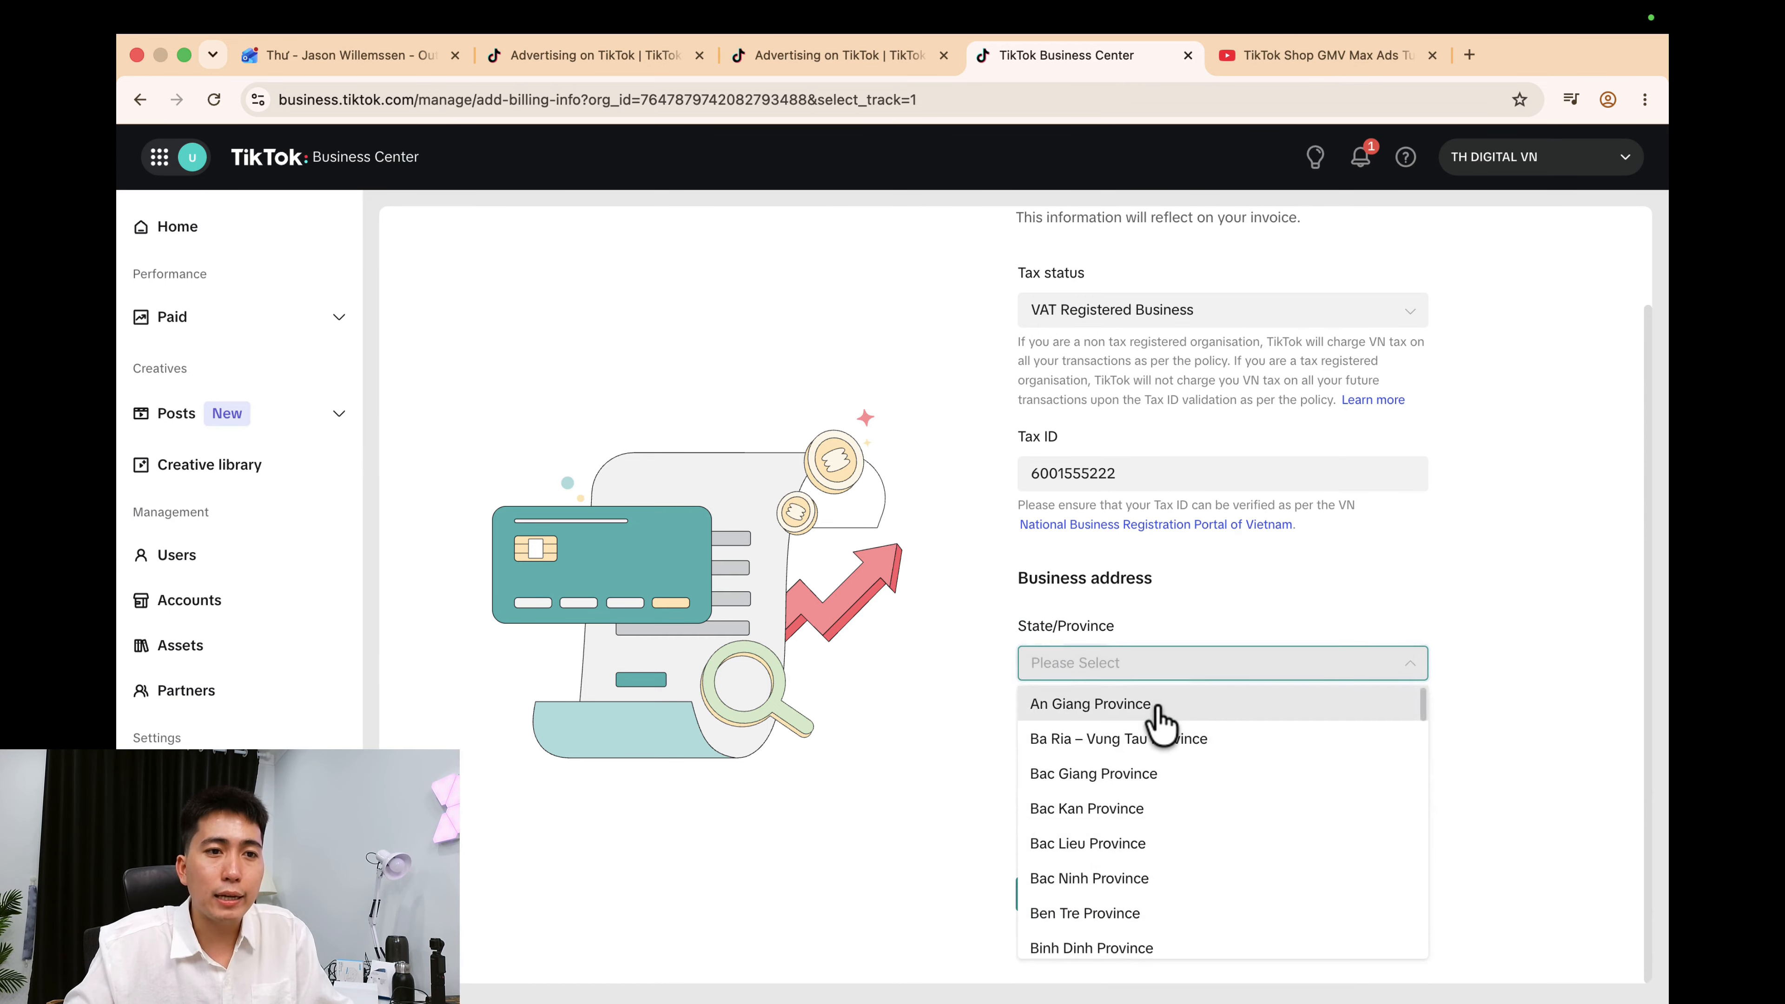
click(1159, 708)
click(1135, 747)
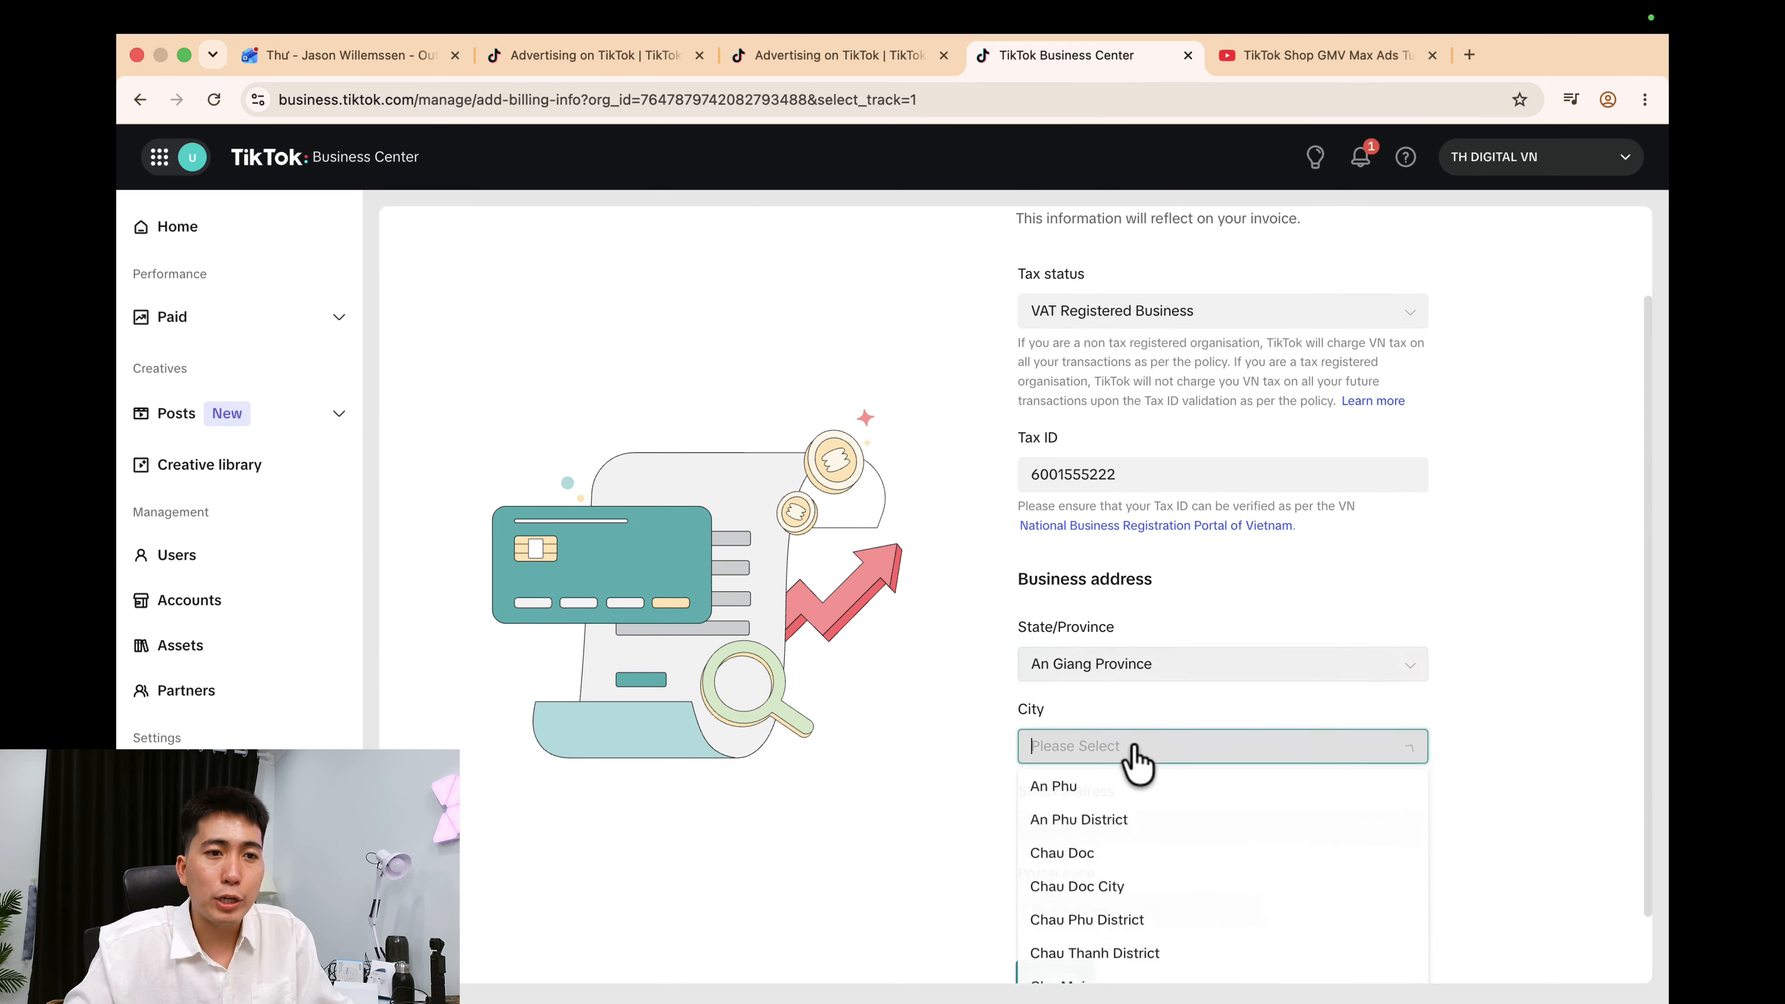
click(1134, 792)
click(1133, 823)
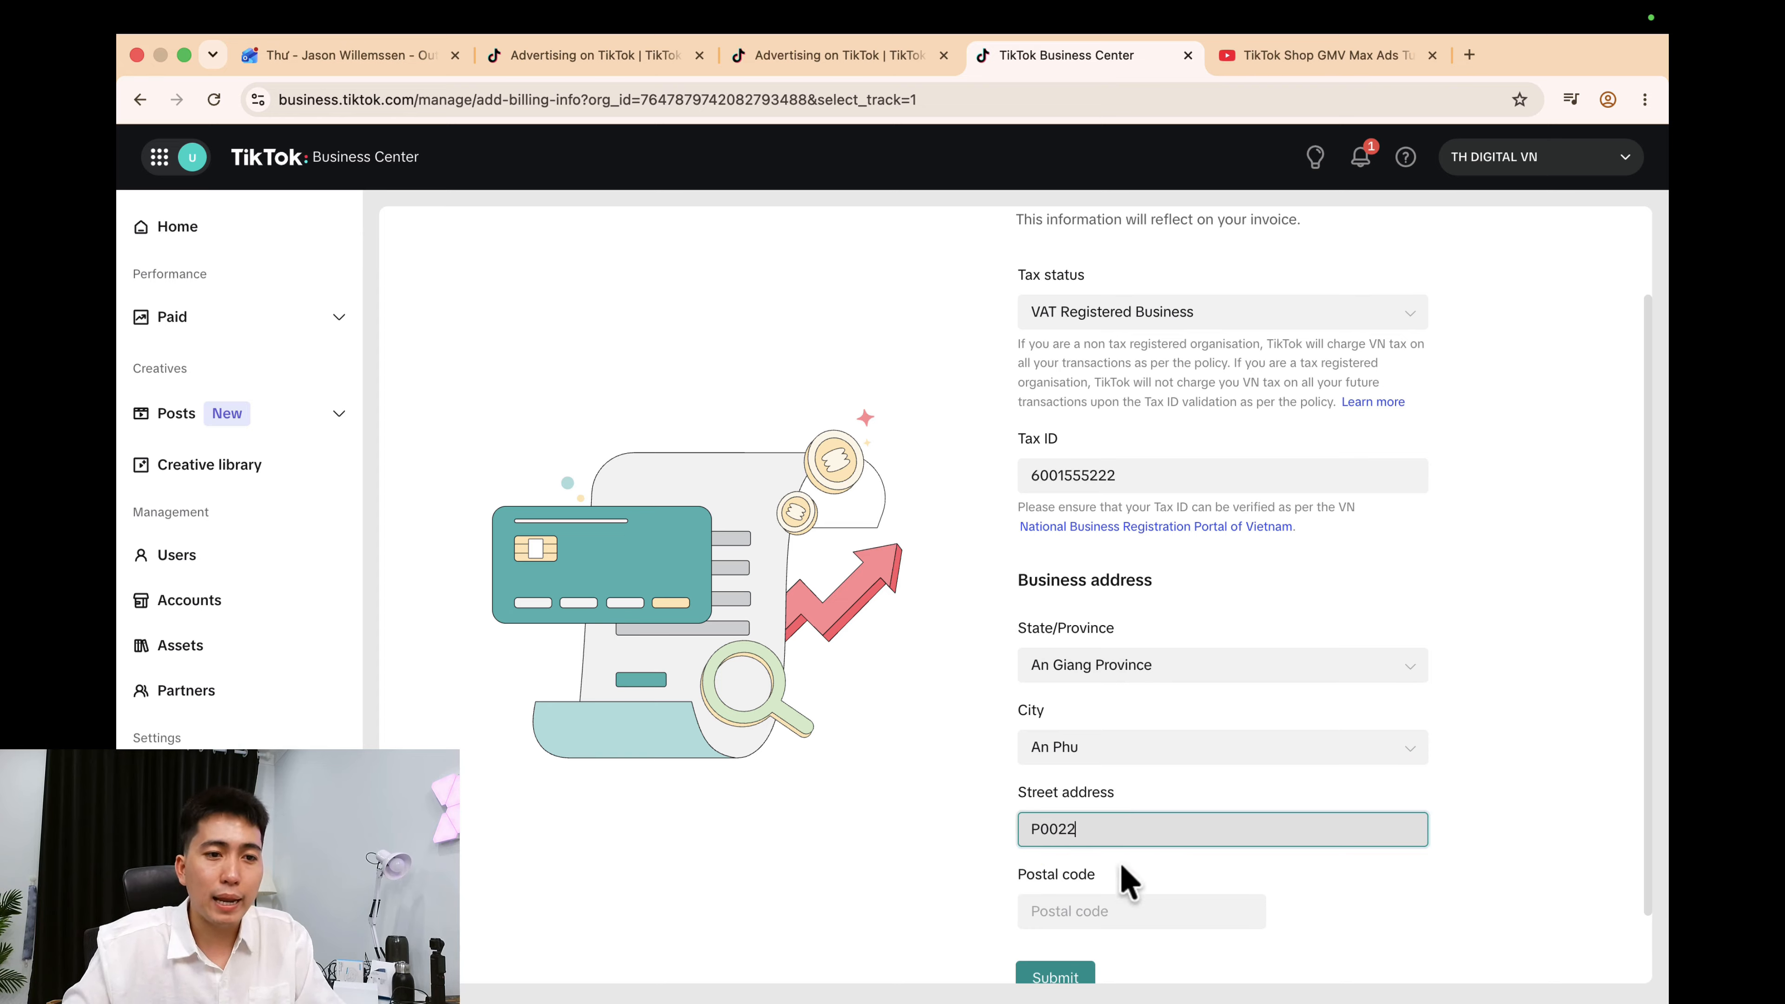
Fill in the postal code and submit the billing information.
click(1072, 912)
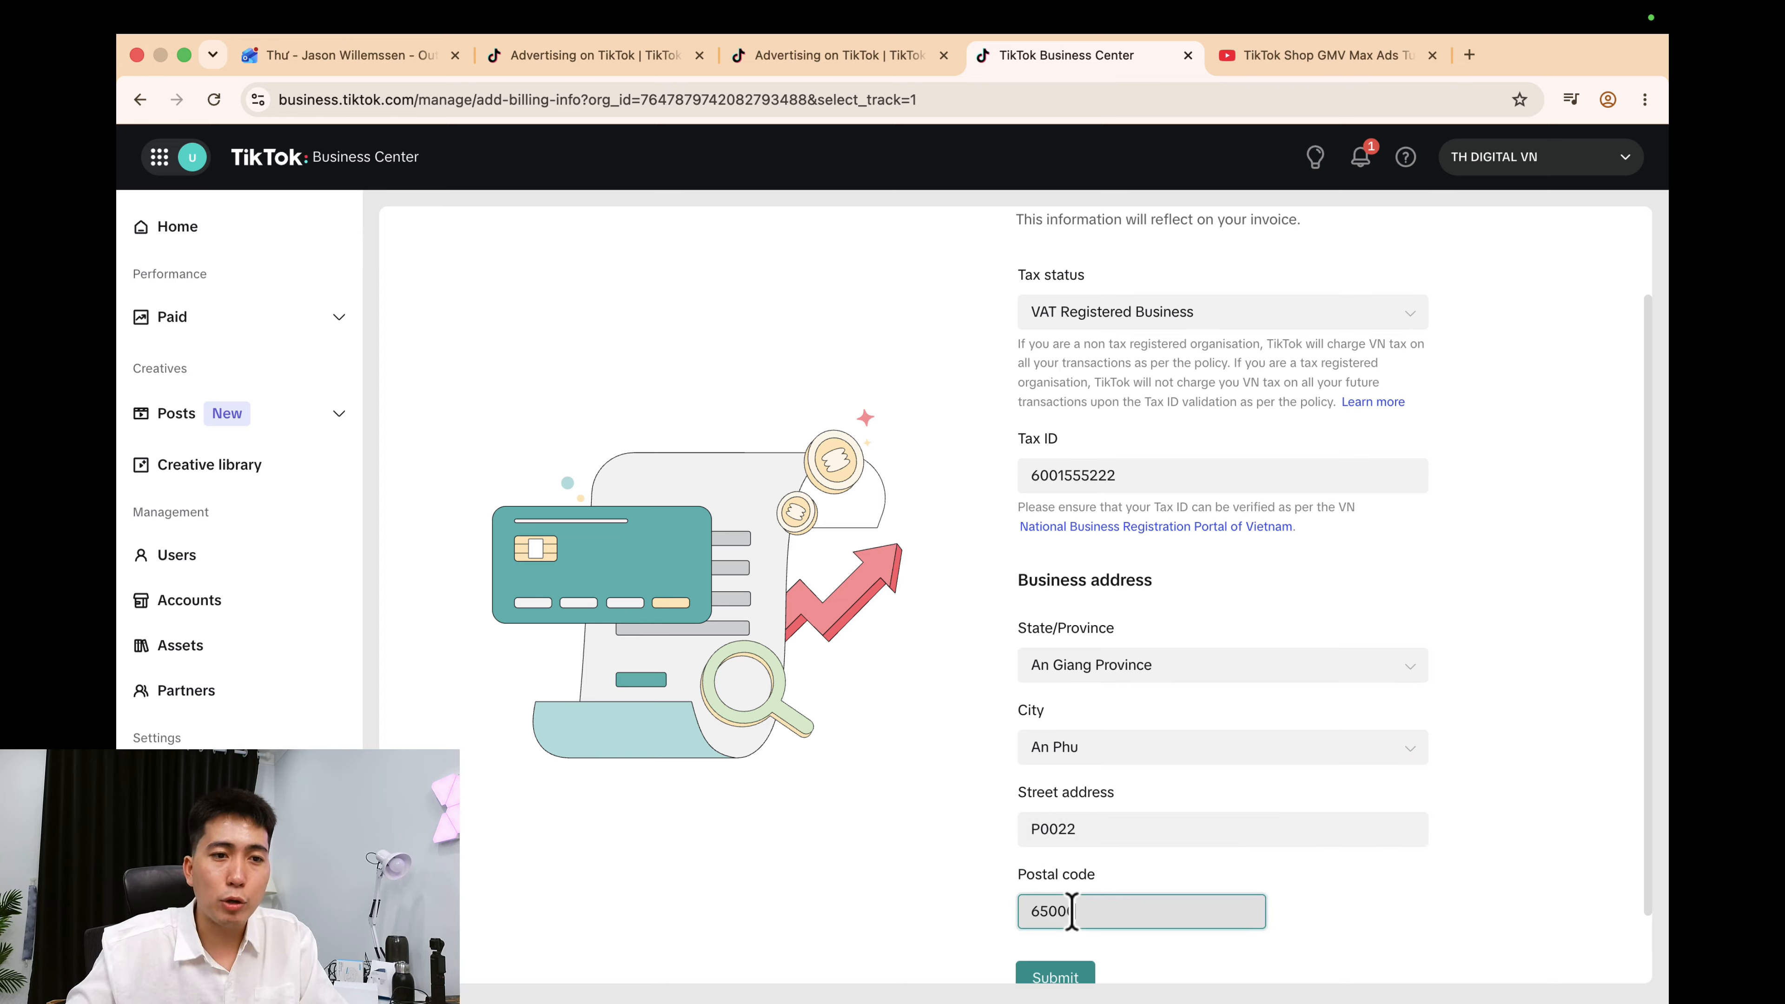
scroll(1472, 903, down, 2)
click(1472, 903)
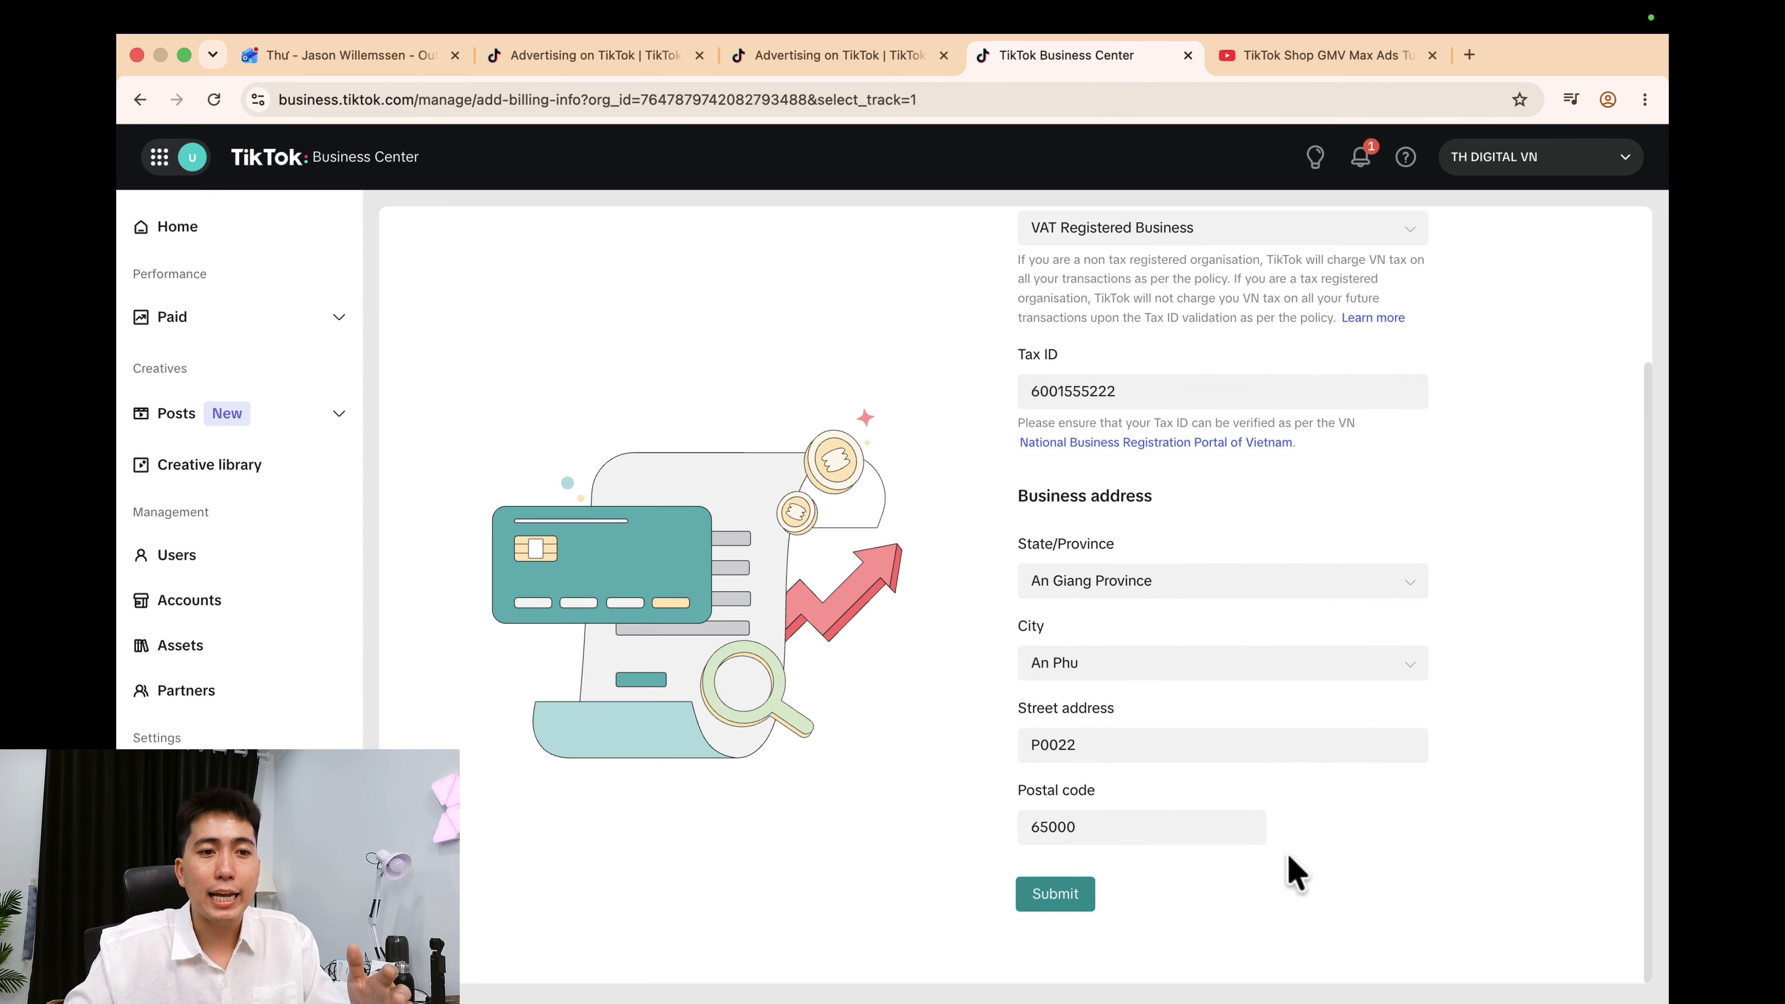
click(1067, 894)
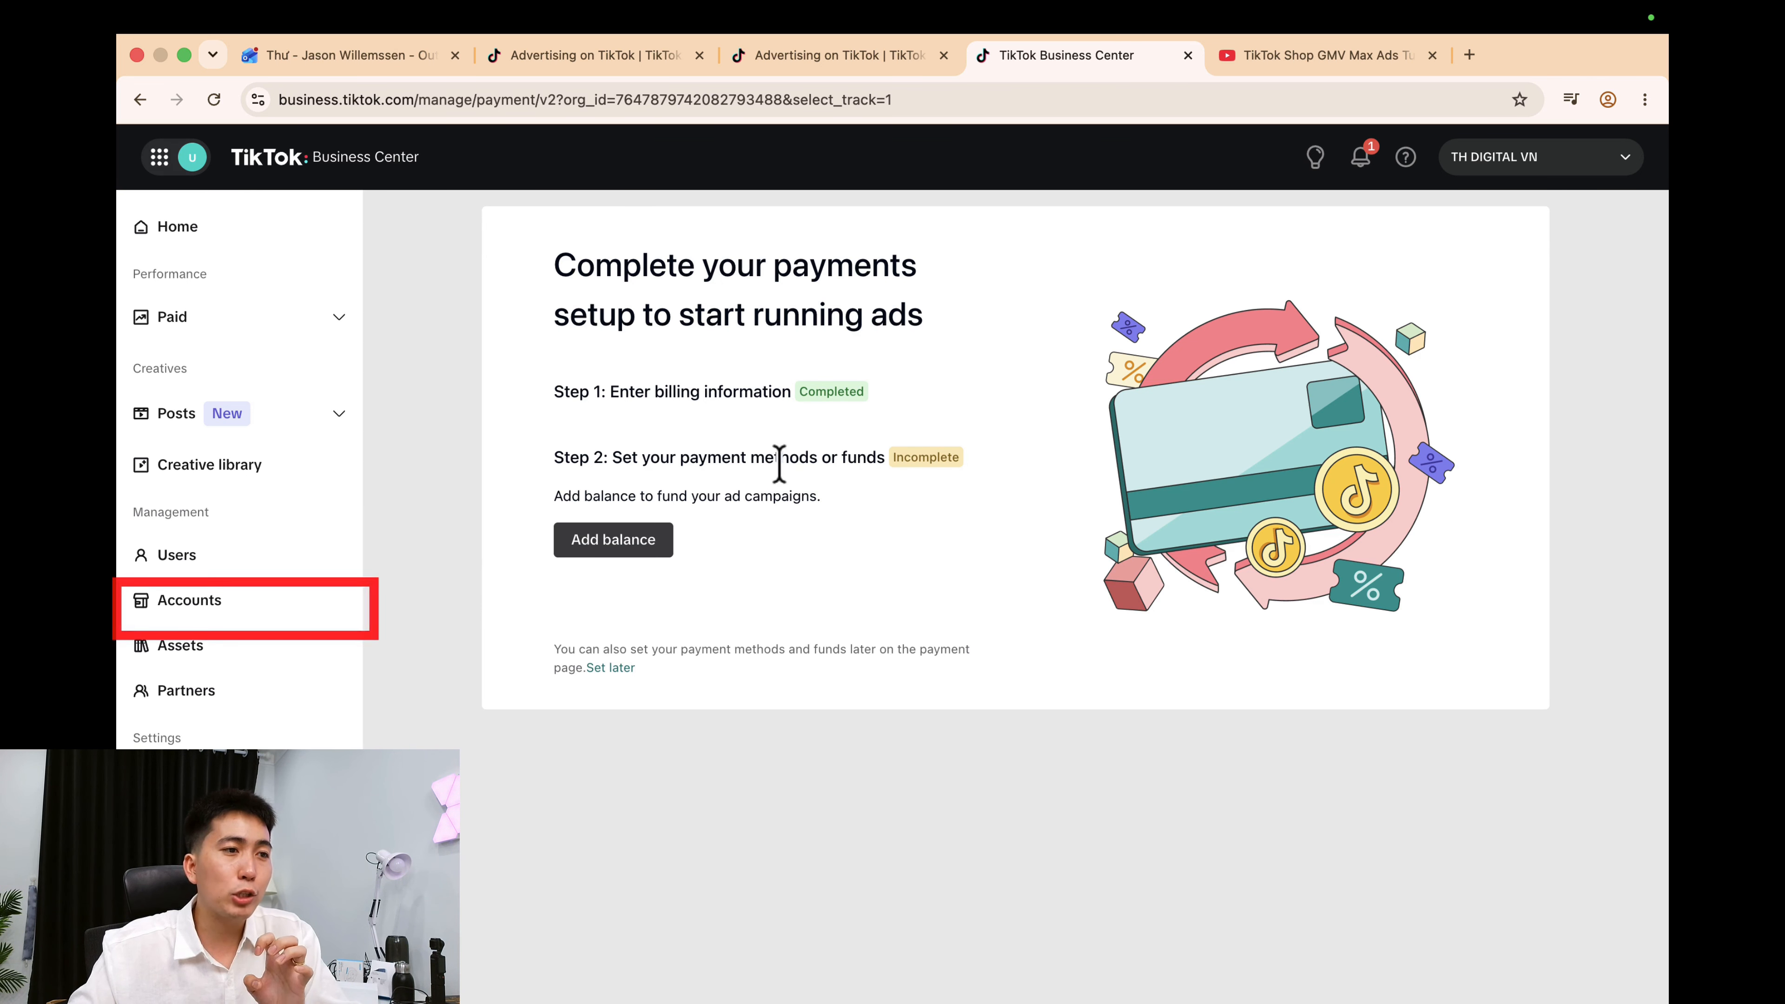
Go to Accounts, then TikTok accounts, and begin adding a TikTok account.
click(221, 599)
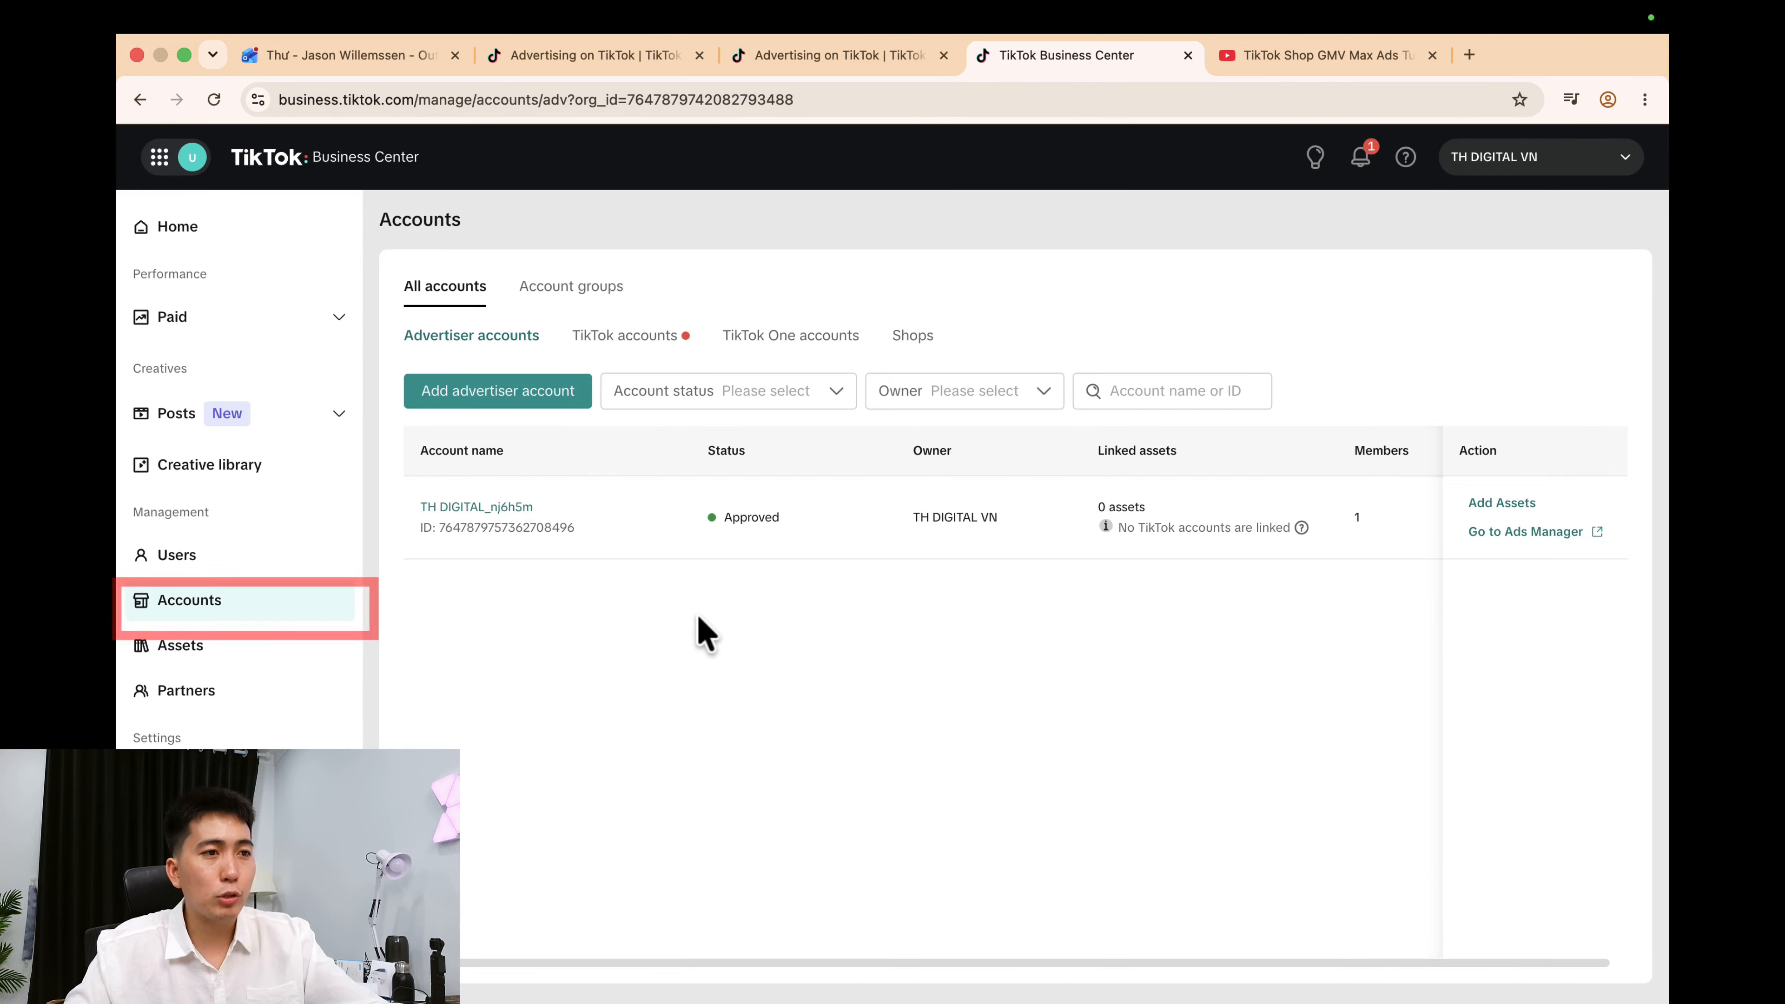
click(623, 340)
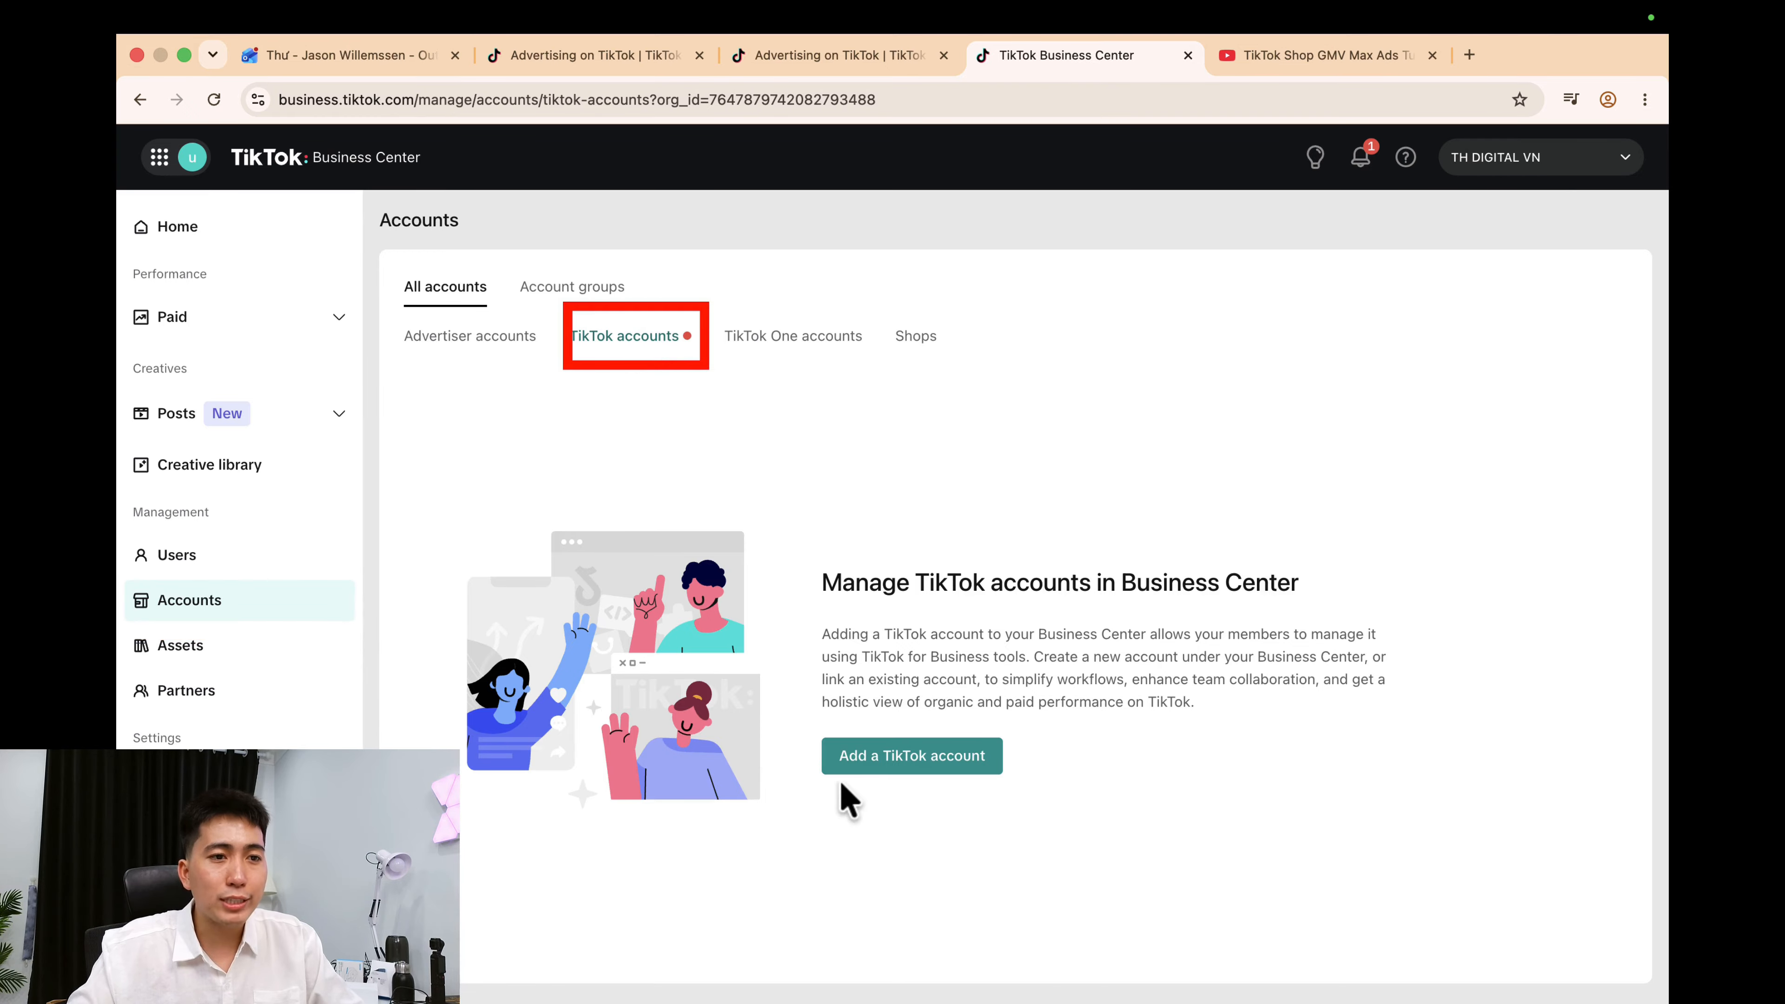
click(942, 769)
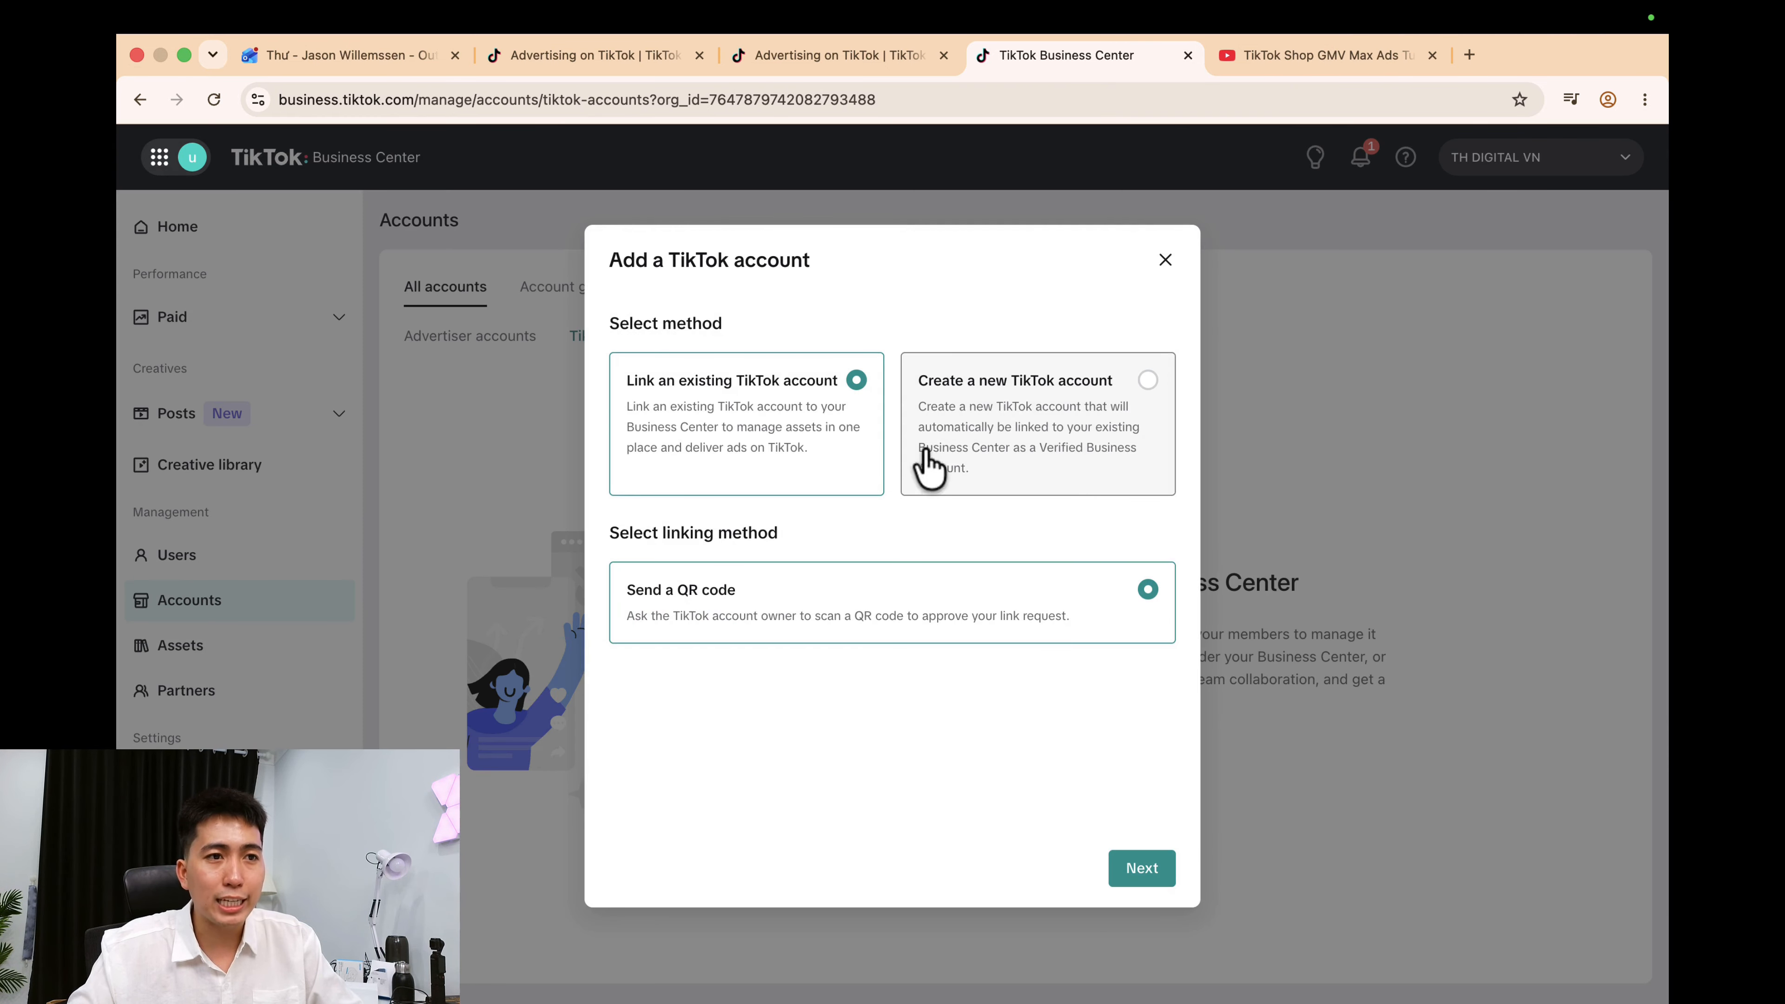
Link an existing account by QR code with Deliver ads access and new-video publishing allowed.
click(1148, 884)
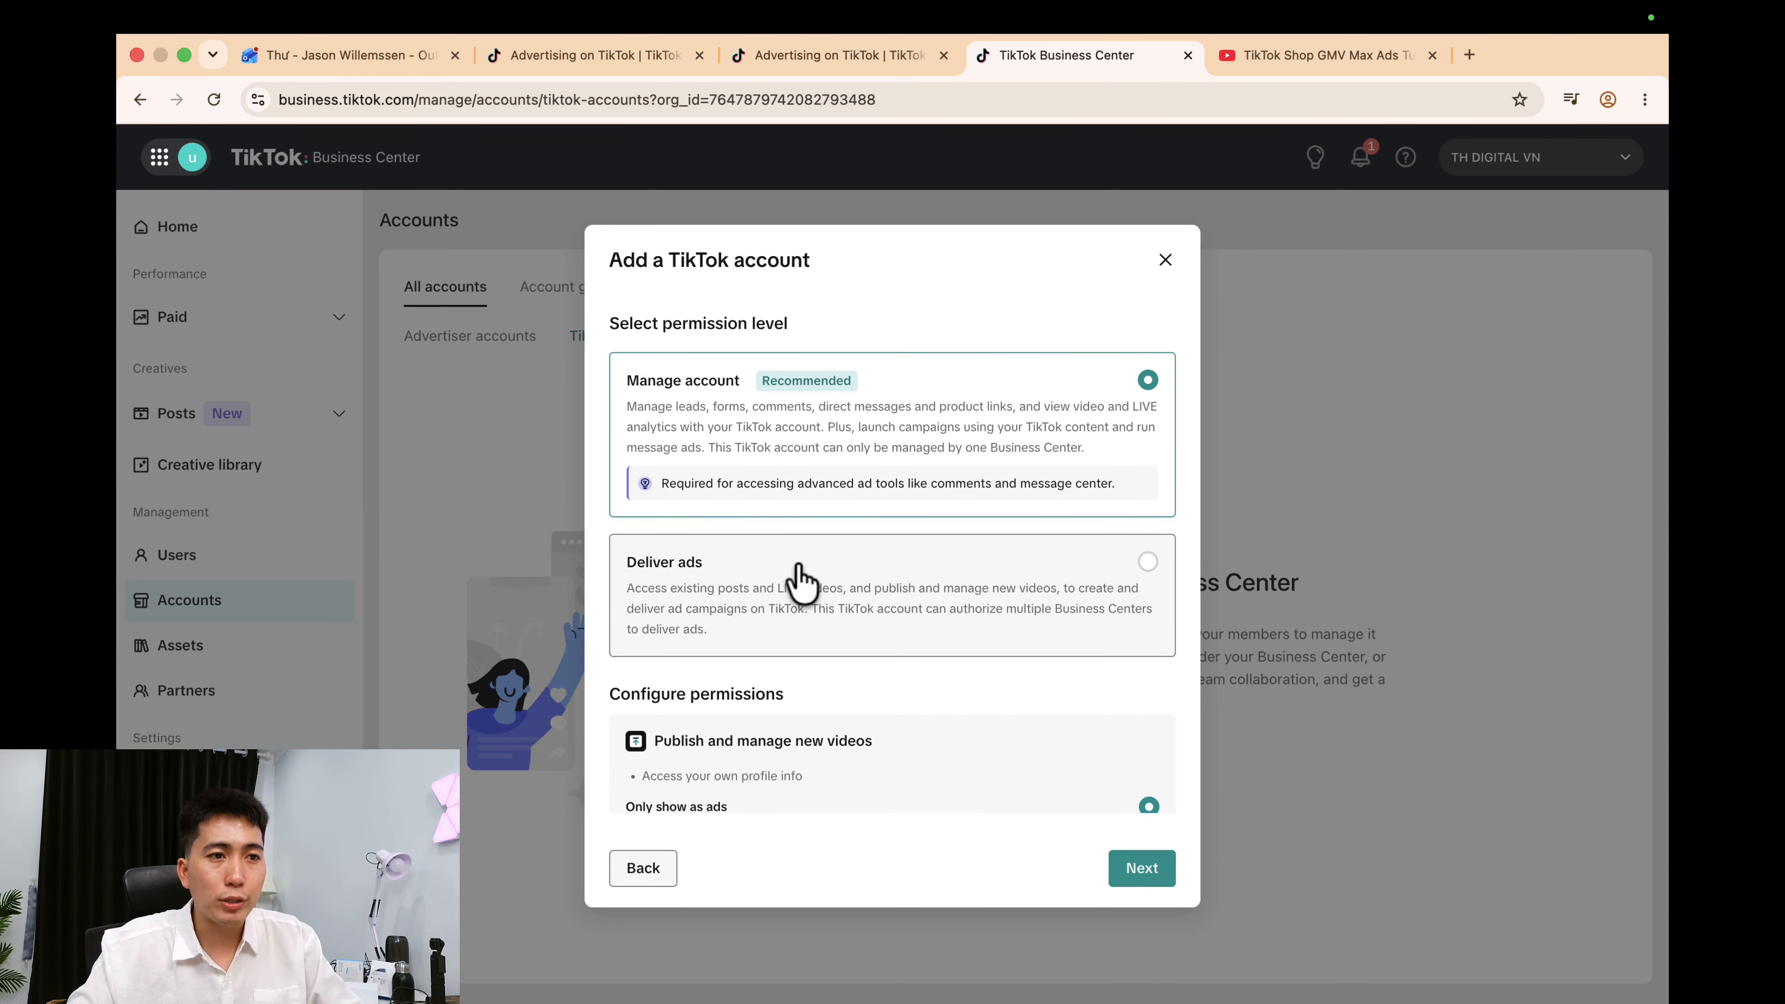
click(801, 583)
scroll(928, 590, down, 5)
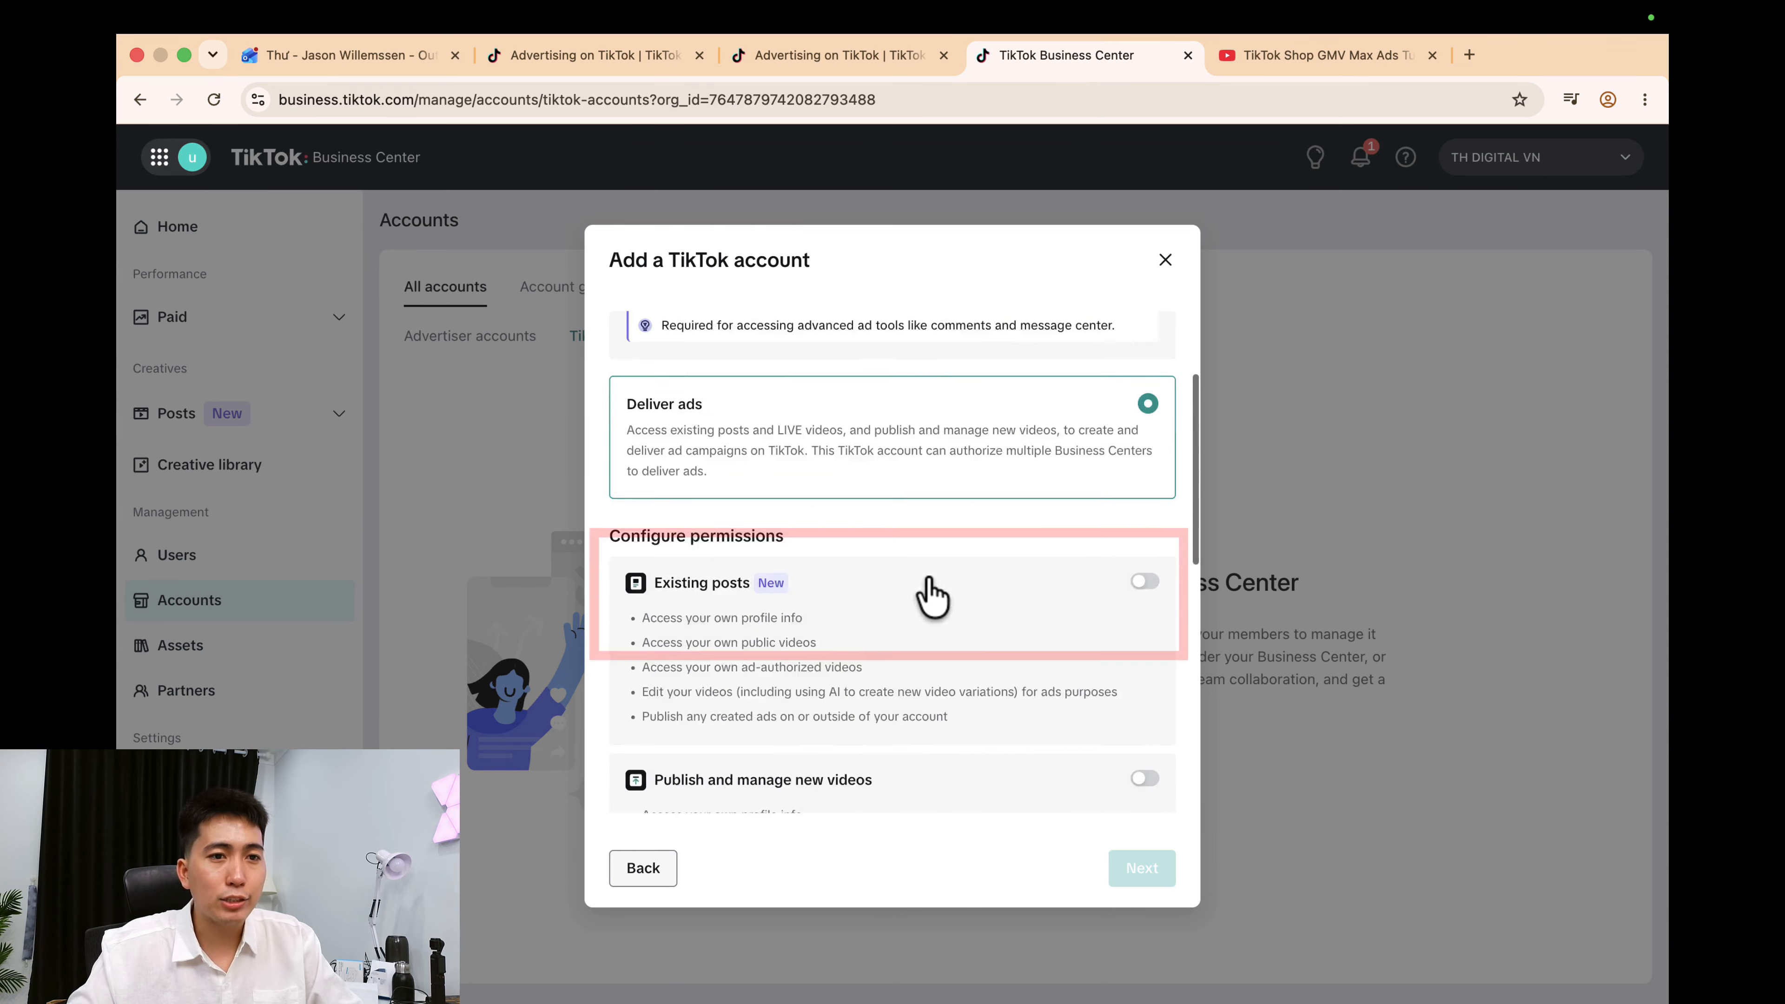
click(1142, 595)
Enable LIVE, LIVE GMV Max, Showcase, Message ads and Series permissions, then complete the QR authorization.
scroll(1020, 571, up, 5)
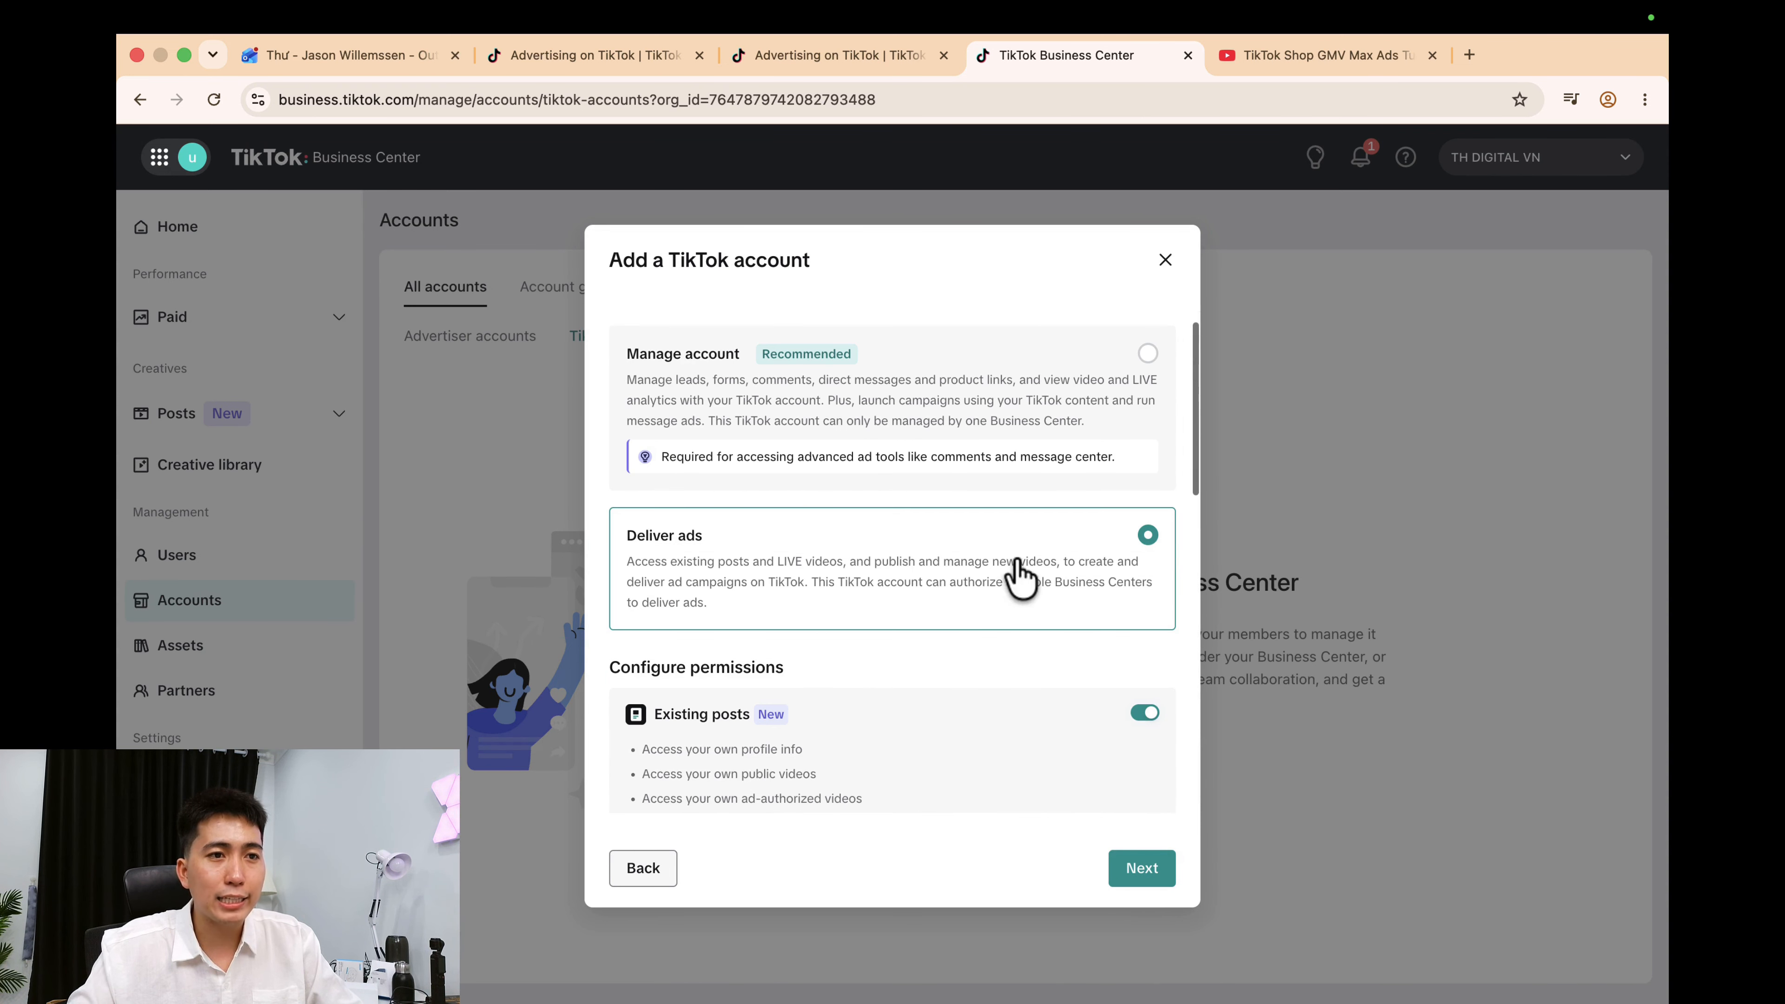
scroll(1005, 594, down, 2)
scroll(1006, 594, down, 6)
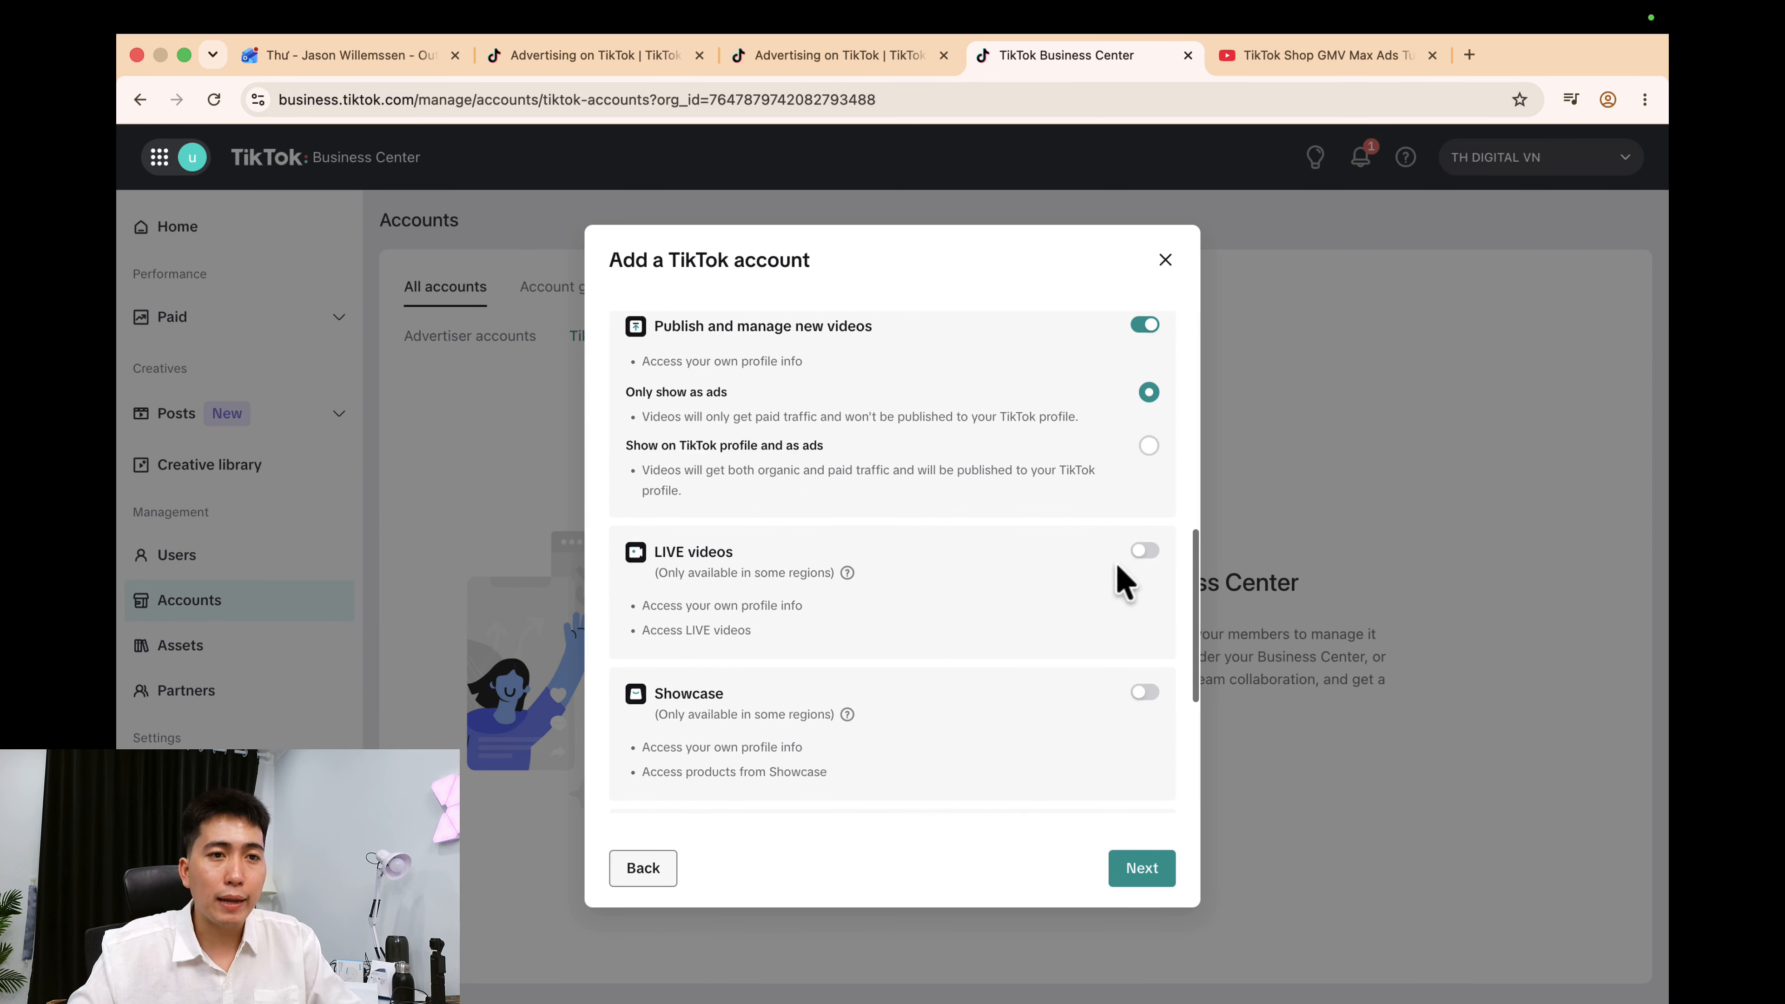
click(1143, 550)
click(1146, 676)
click(1144, 744)
scroll(1055, 677, down, 5)
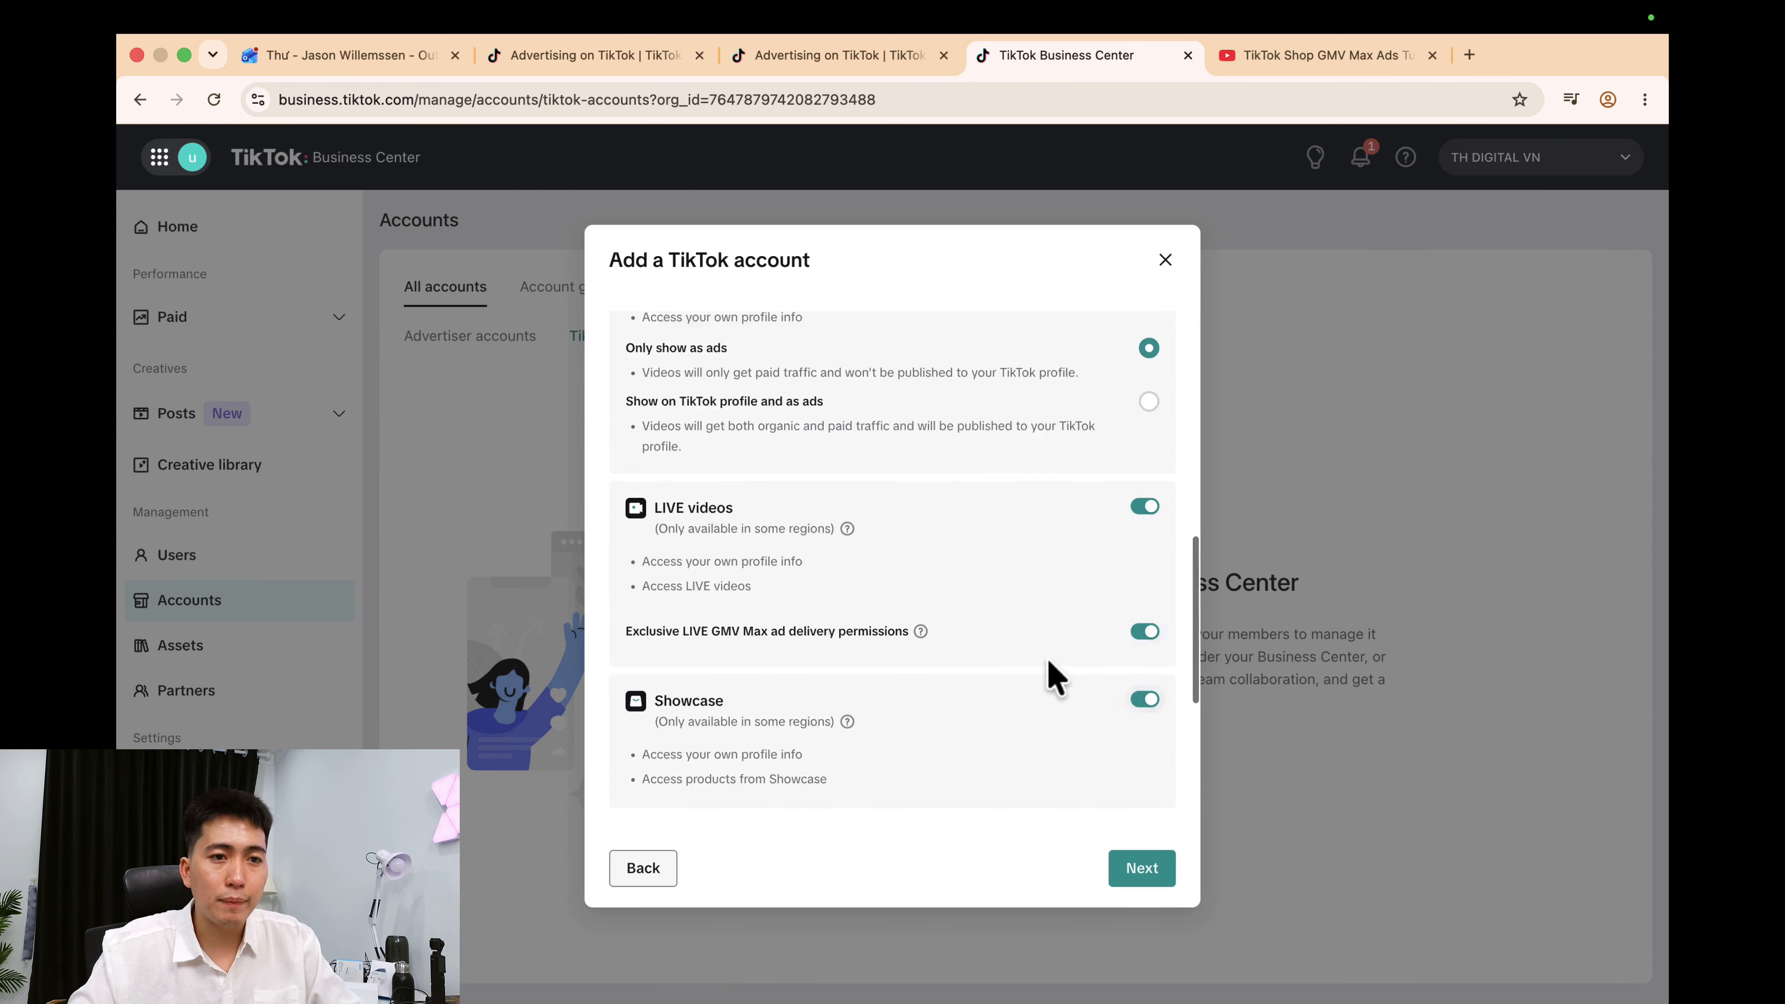
click(1147, 529)
click(1145, 723)
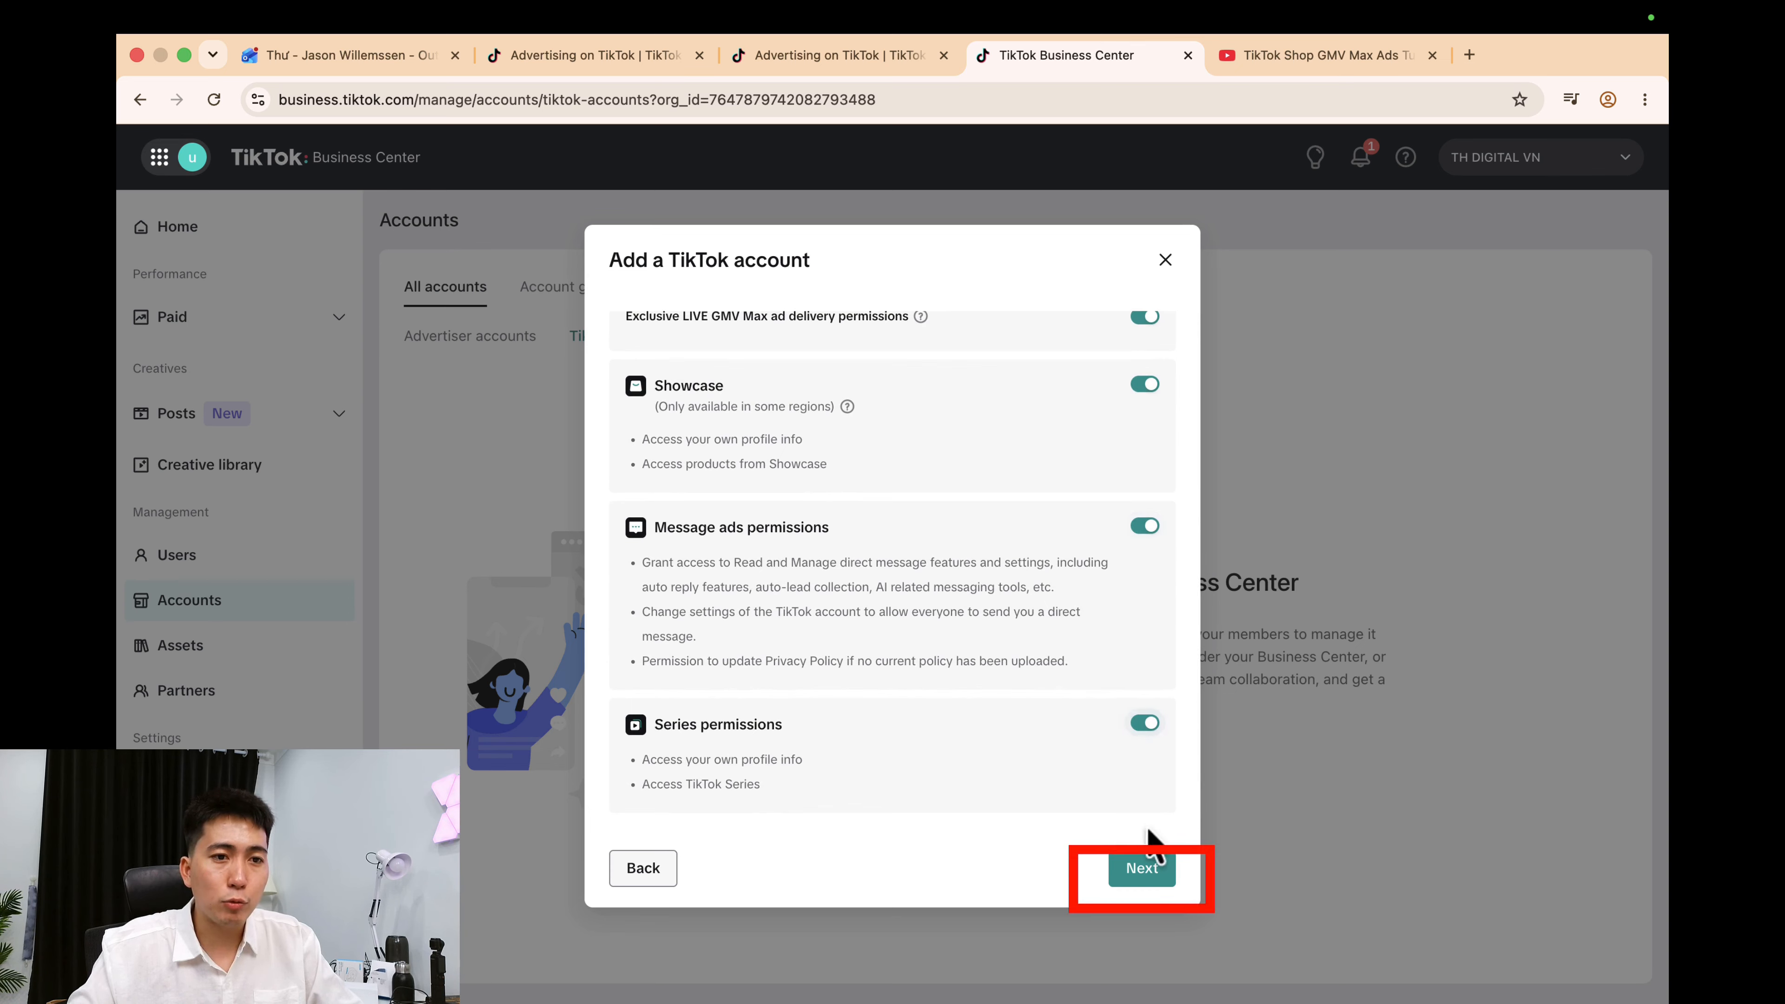
click(1147, 868)
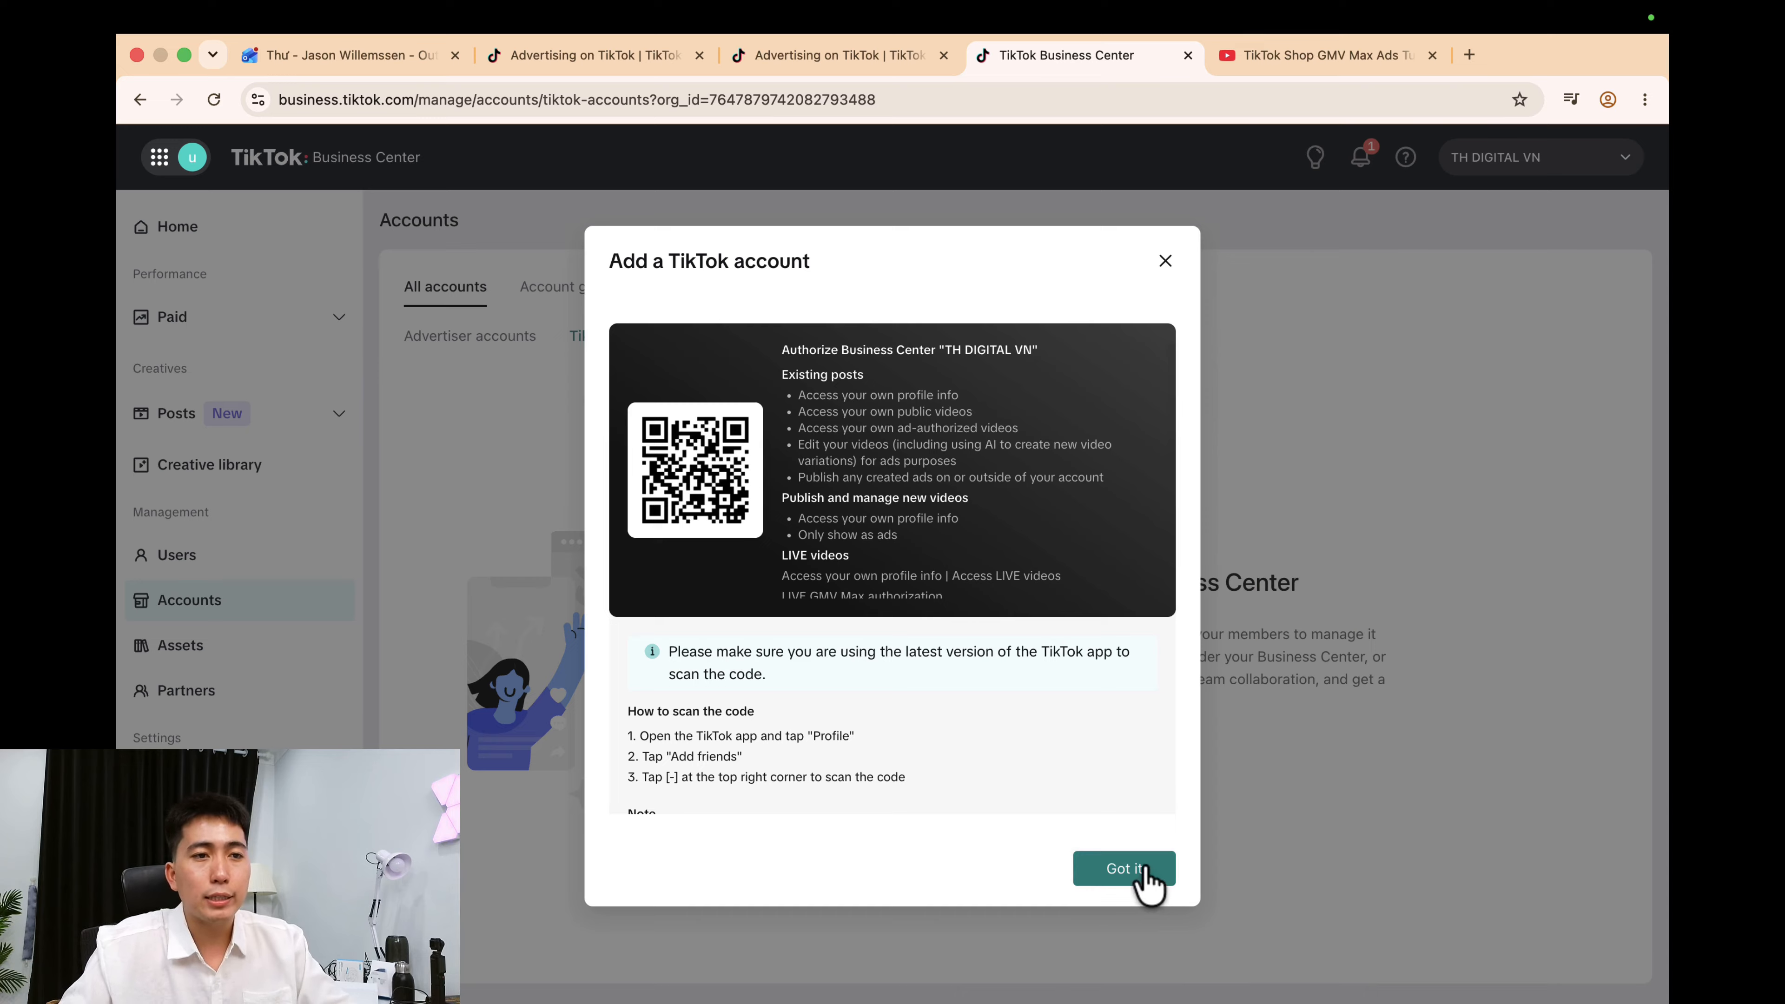
click(1133, 872)
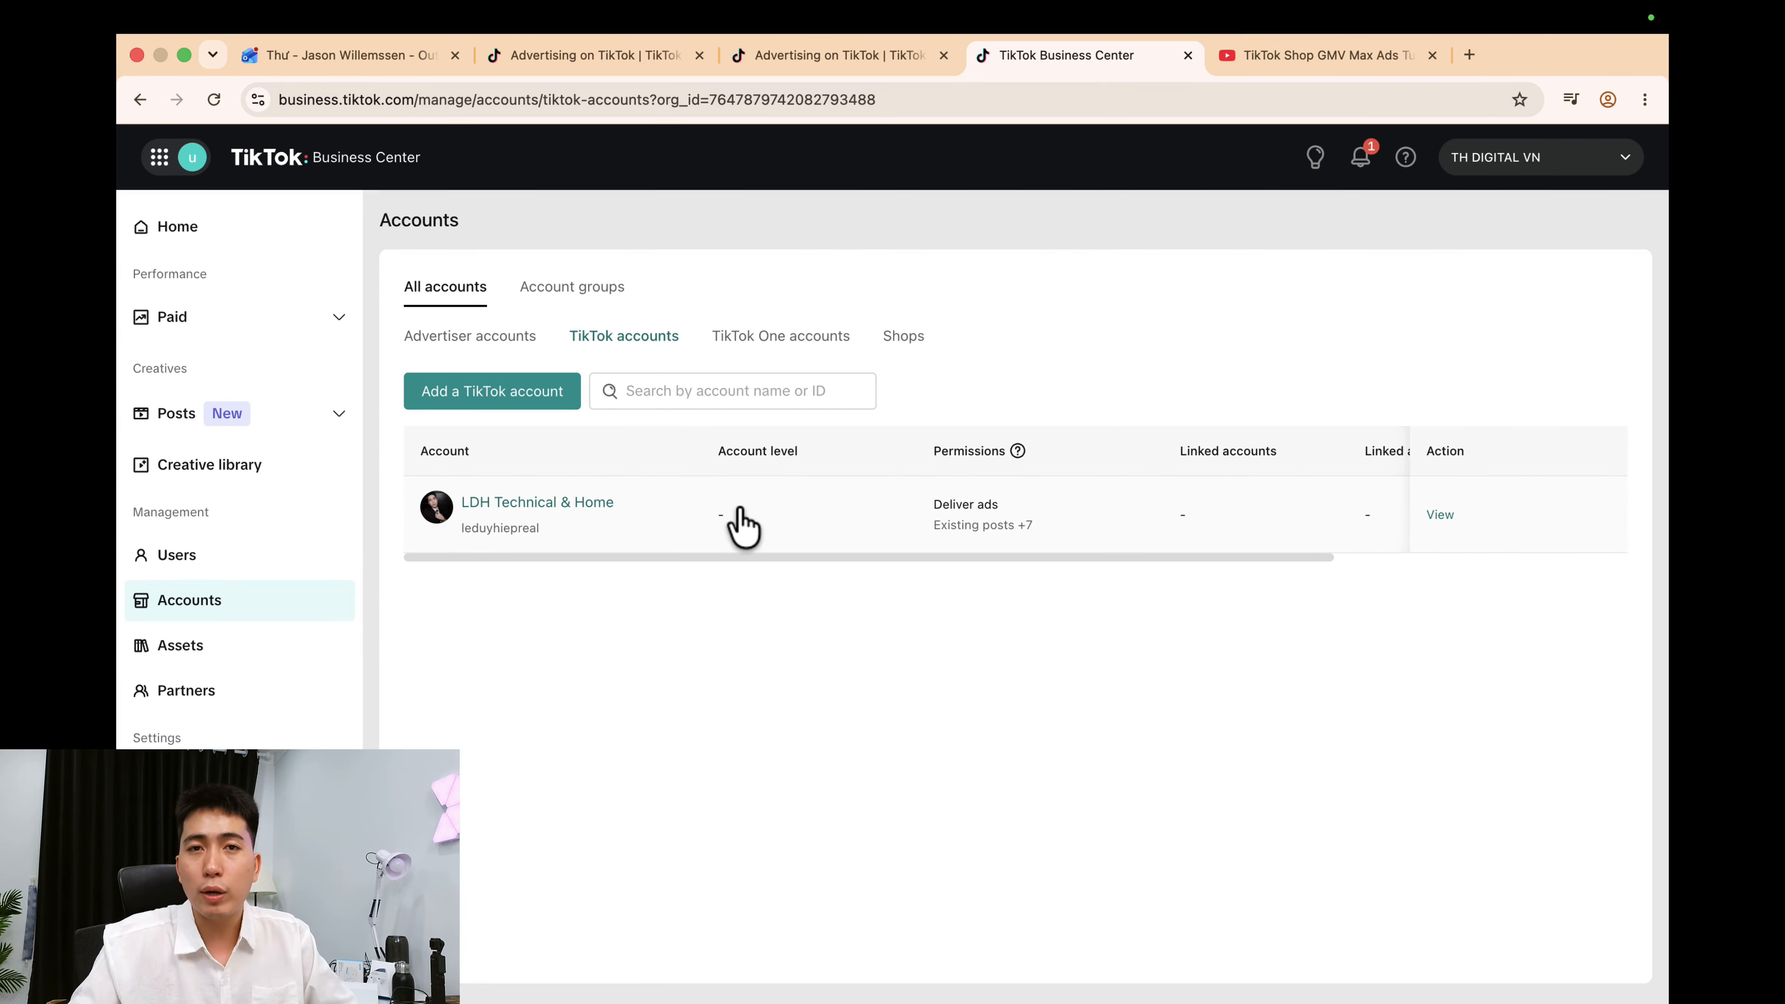
Assign the Business Center member to LDH Technical & Home from its Members tab.
click(840, 521)
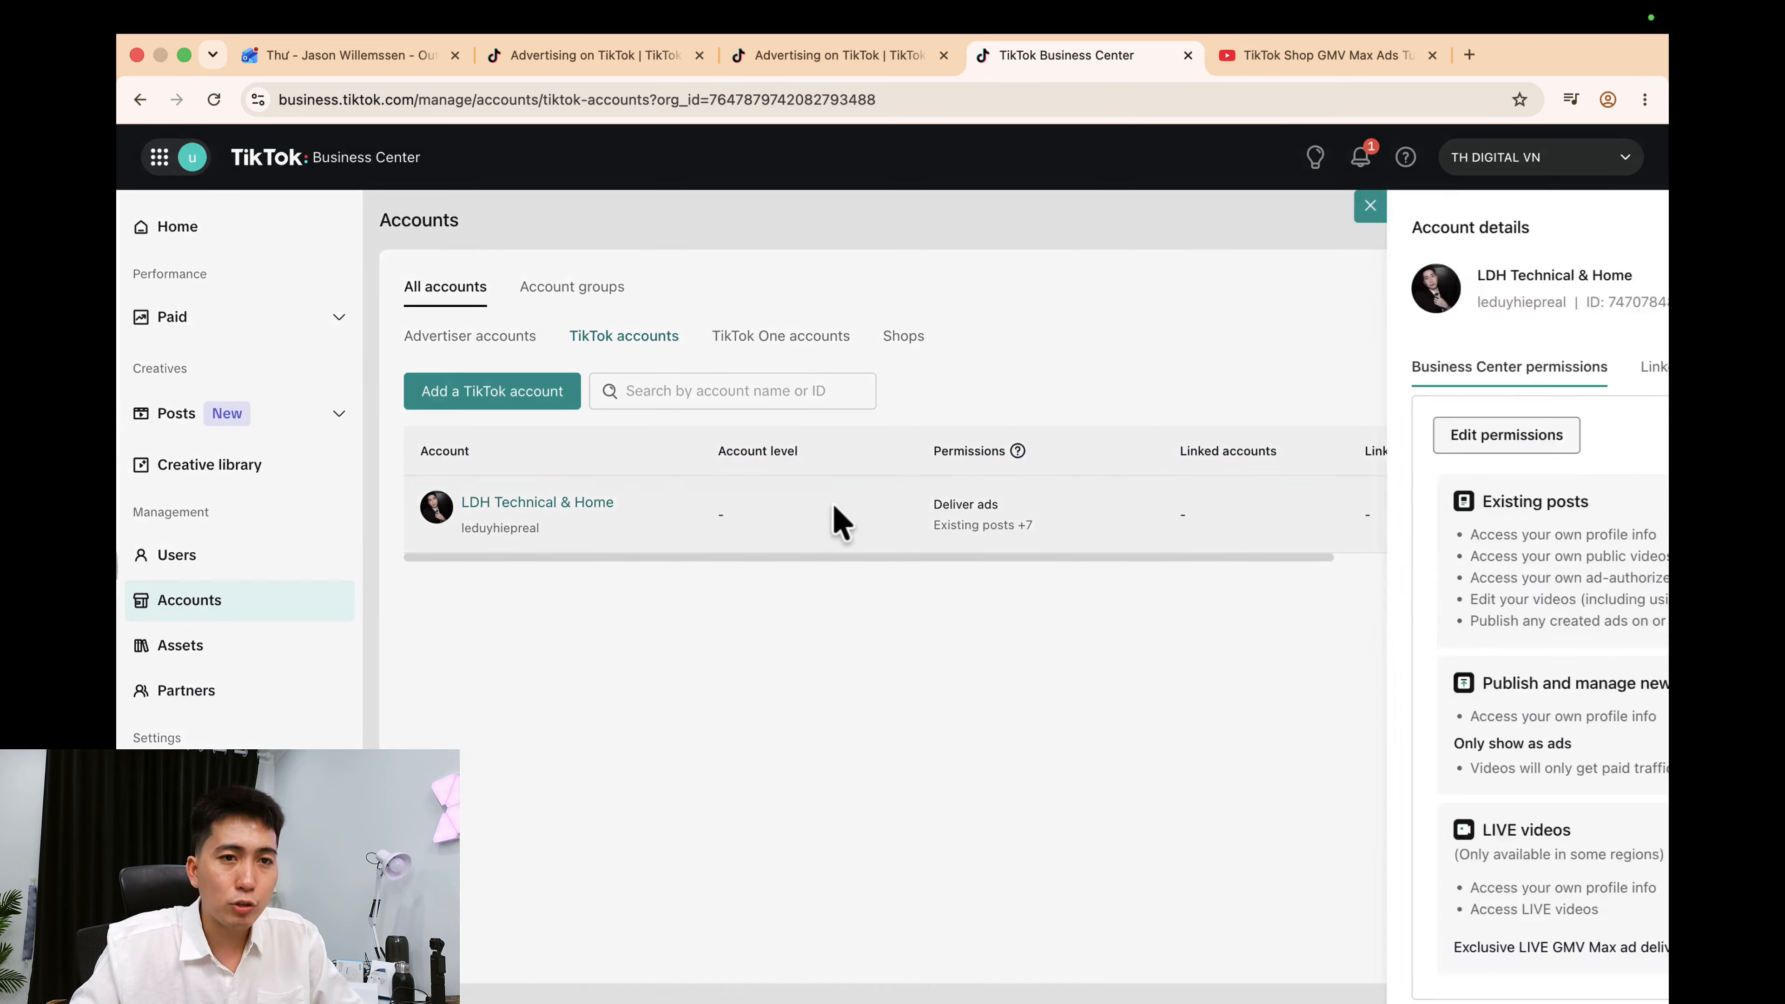
click(1243, 373)
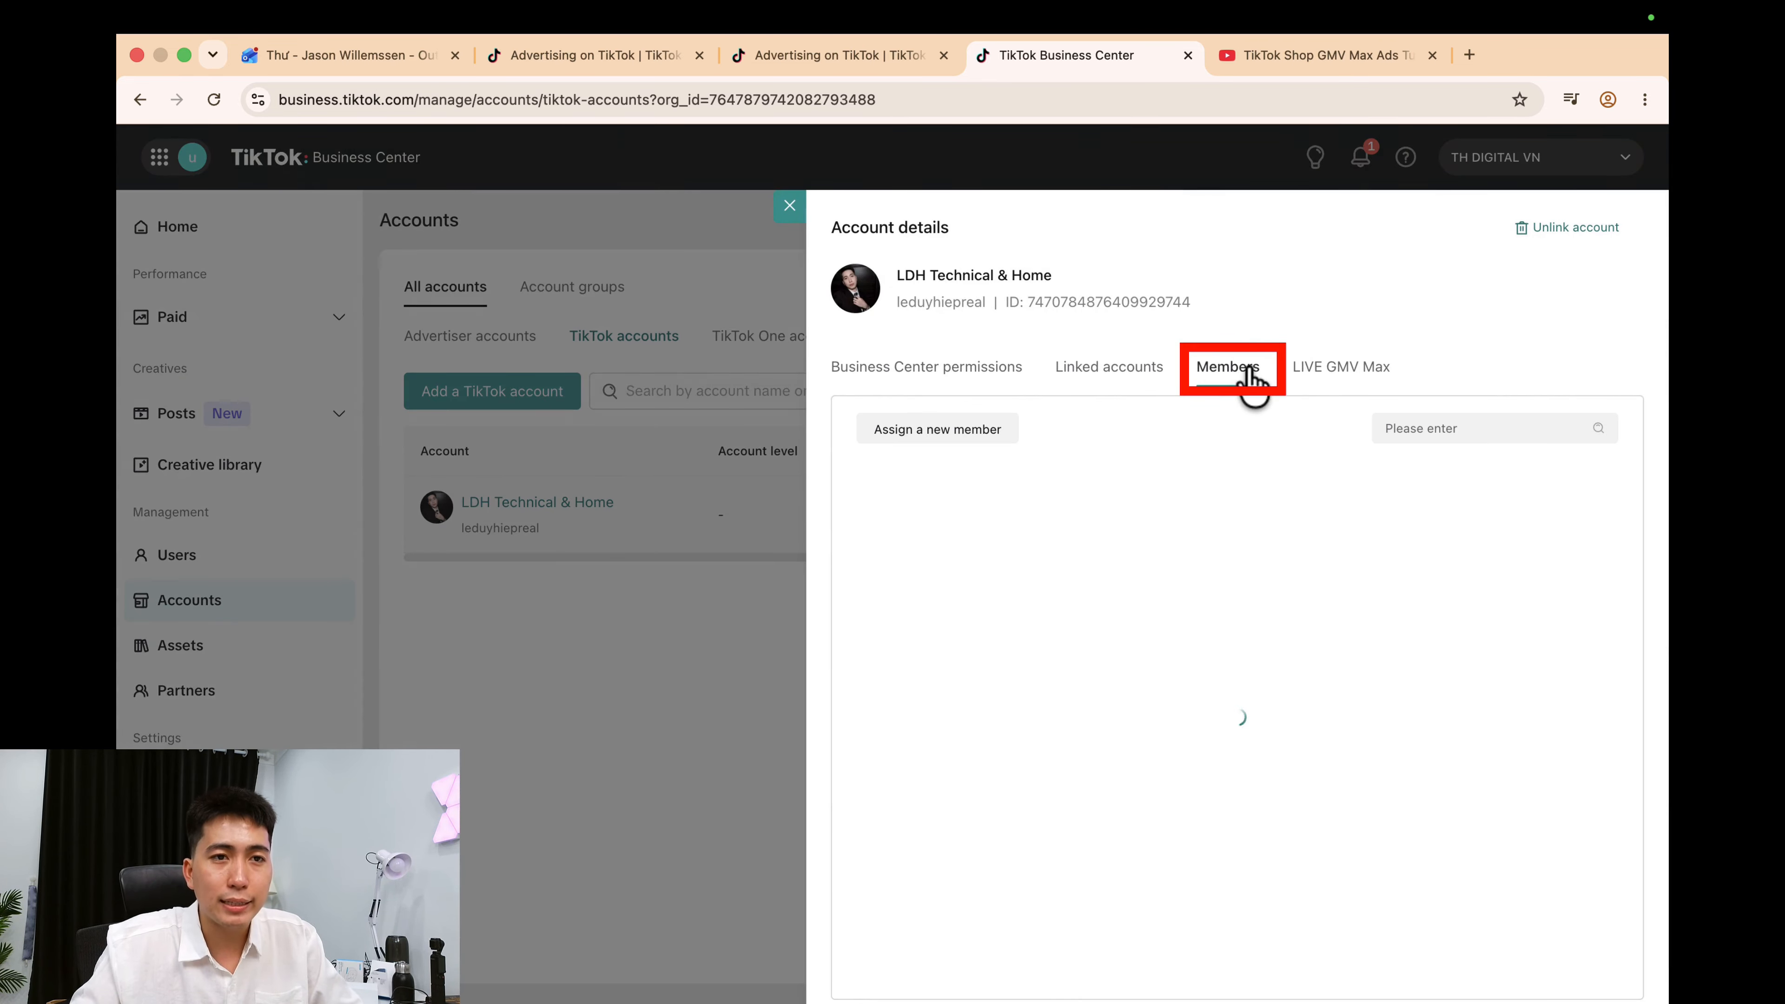
click(956, 448)
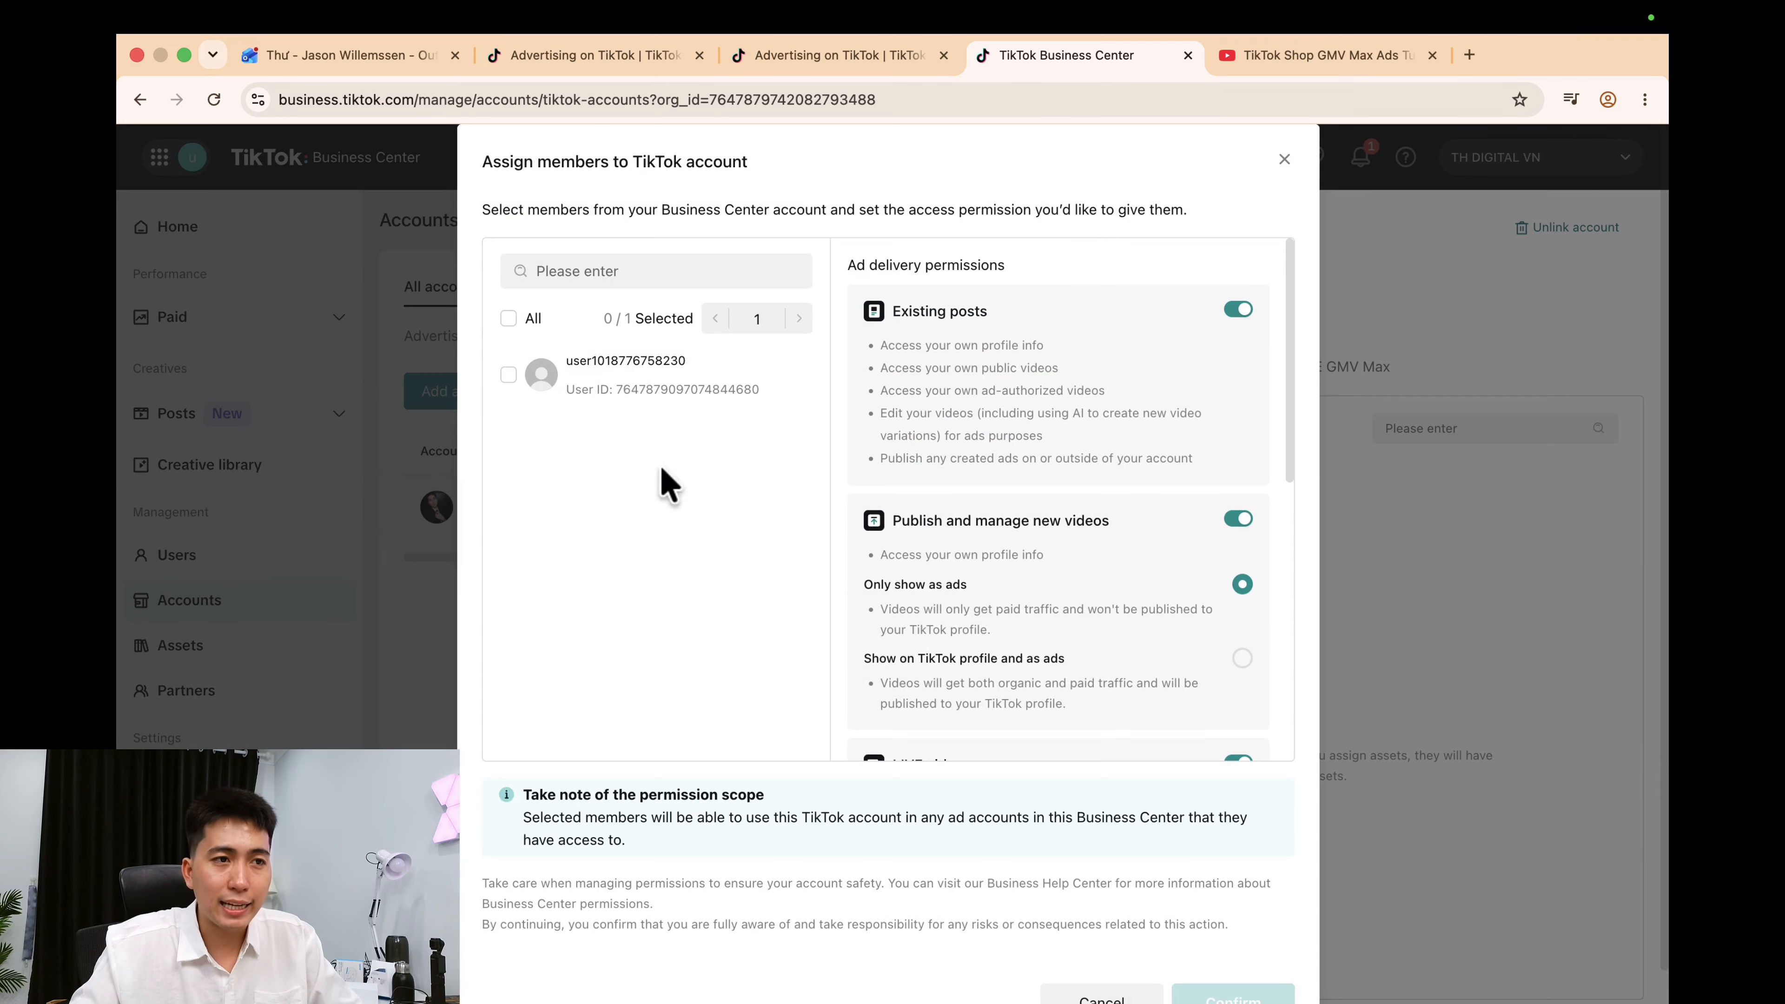
click(594, 362)
scroll(1184, 506, down, 10)
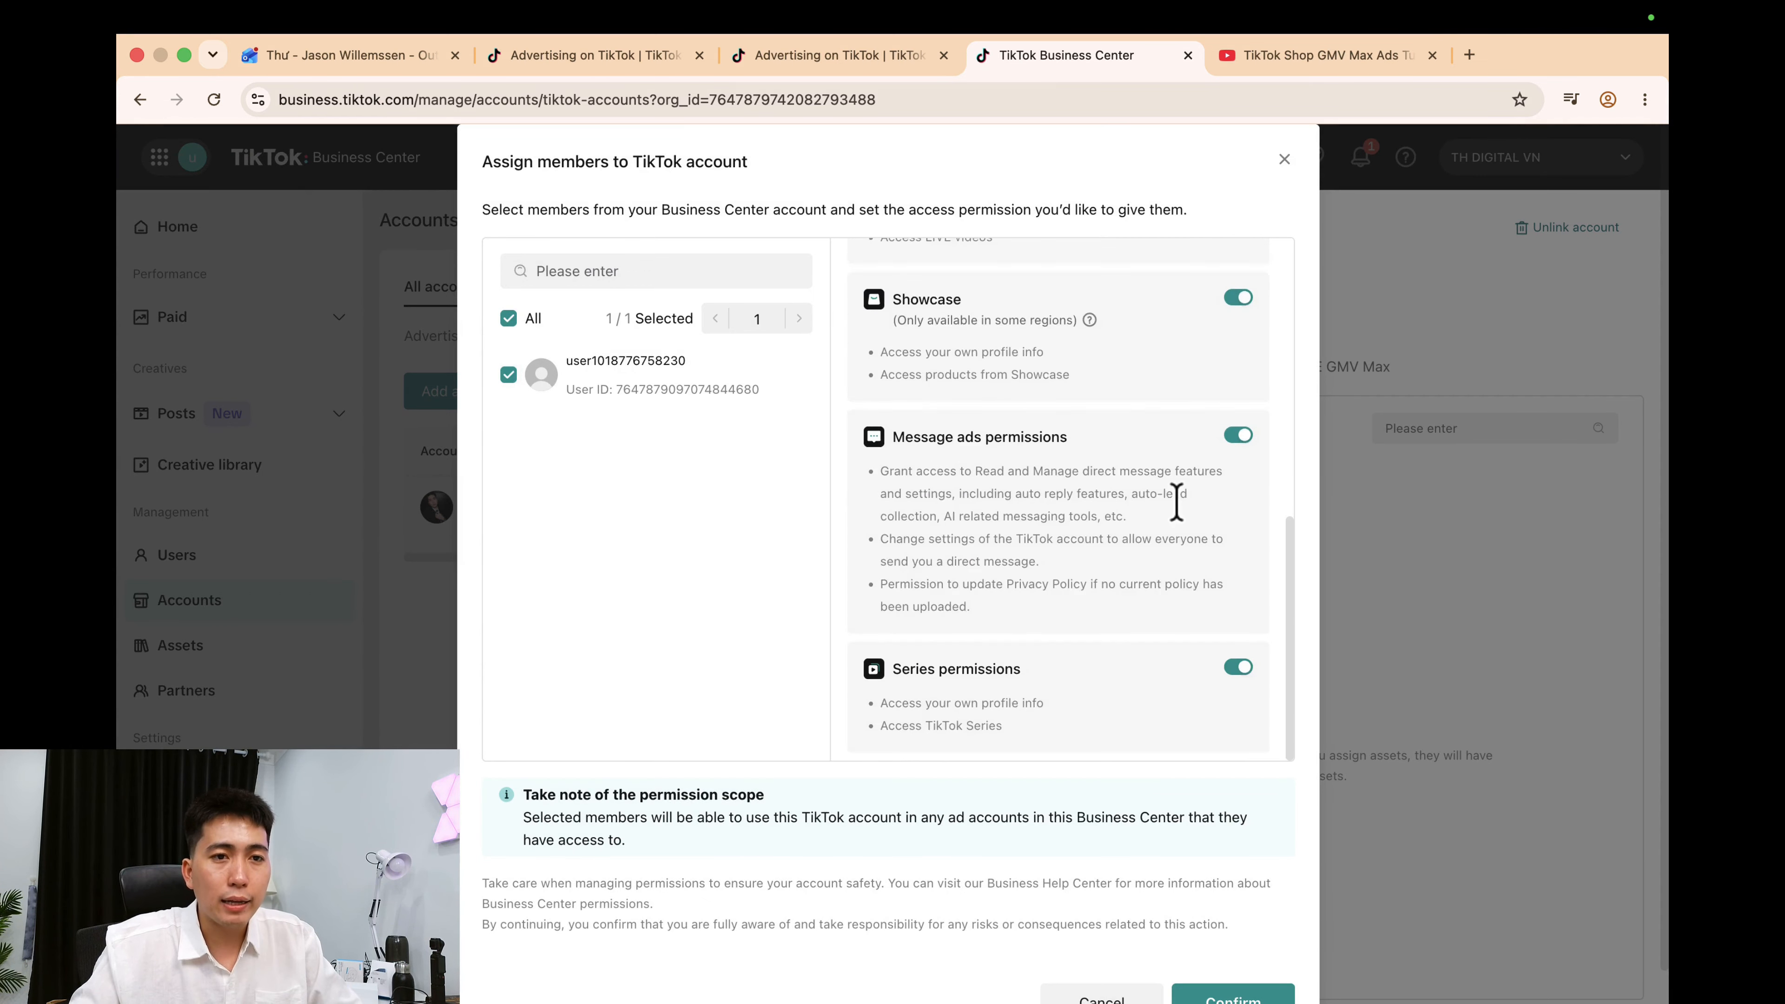
click(1248, 965)
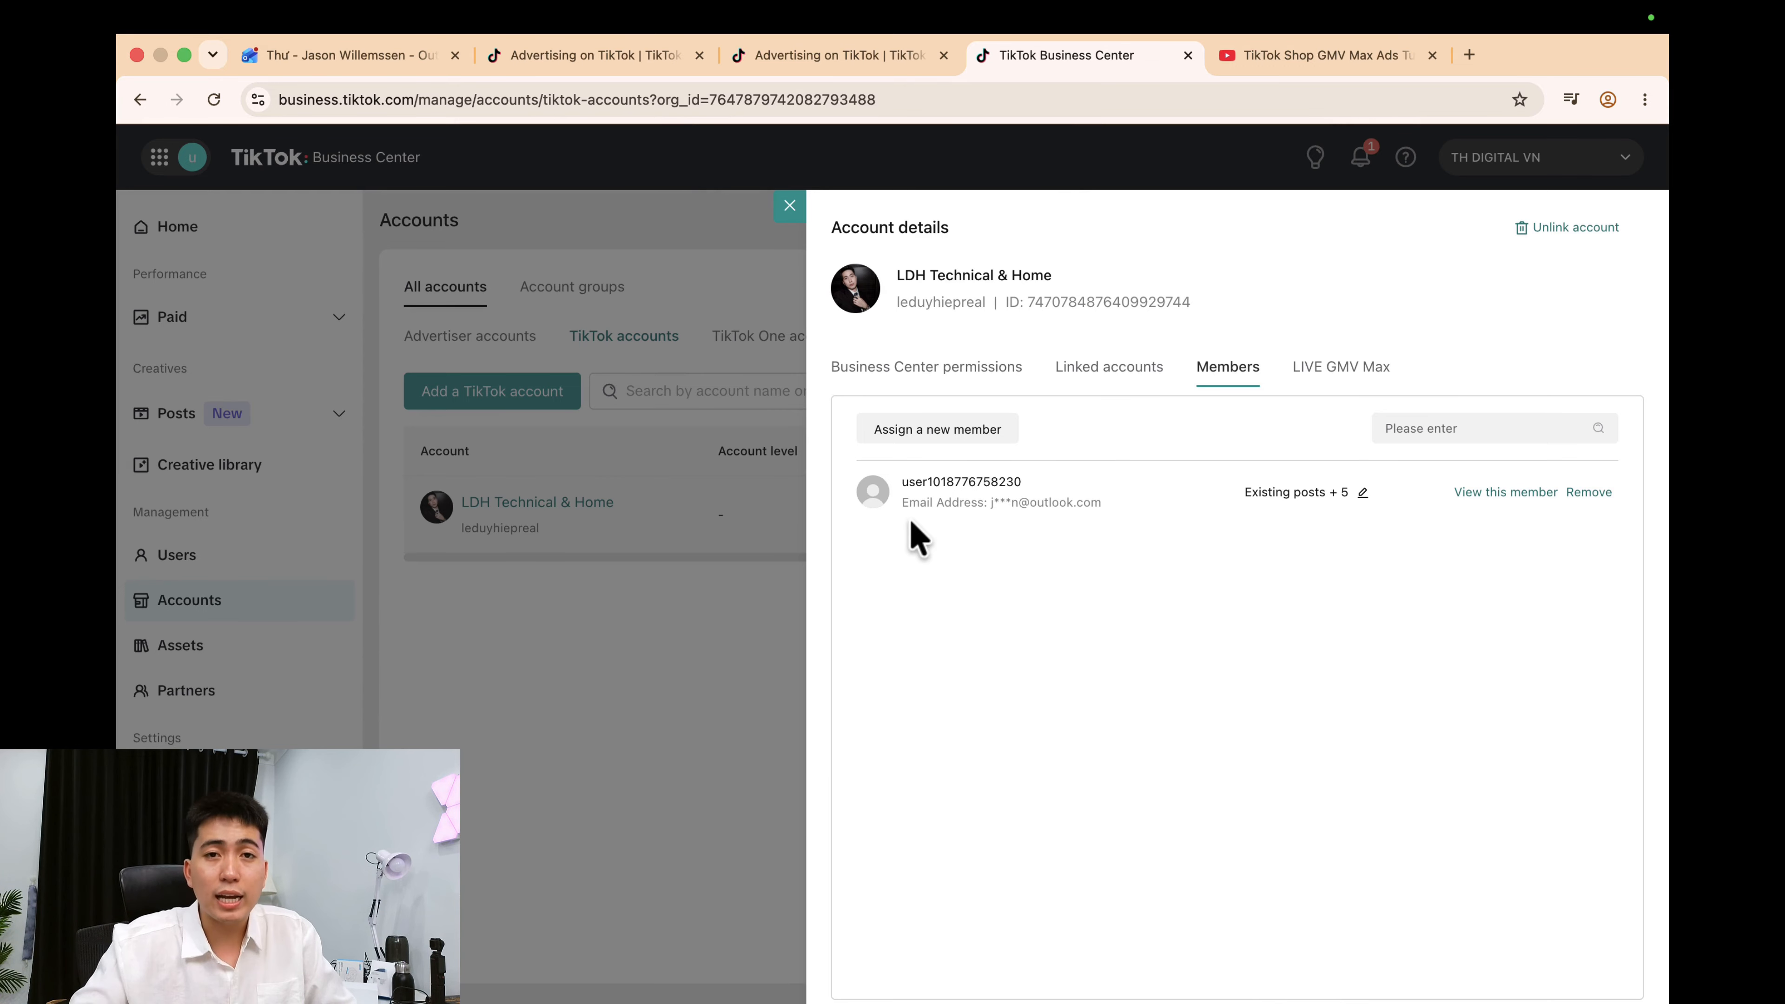
click(790, 206)
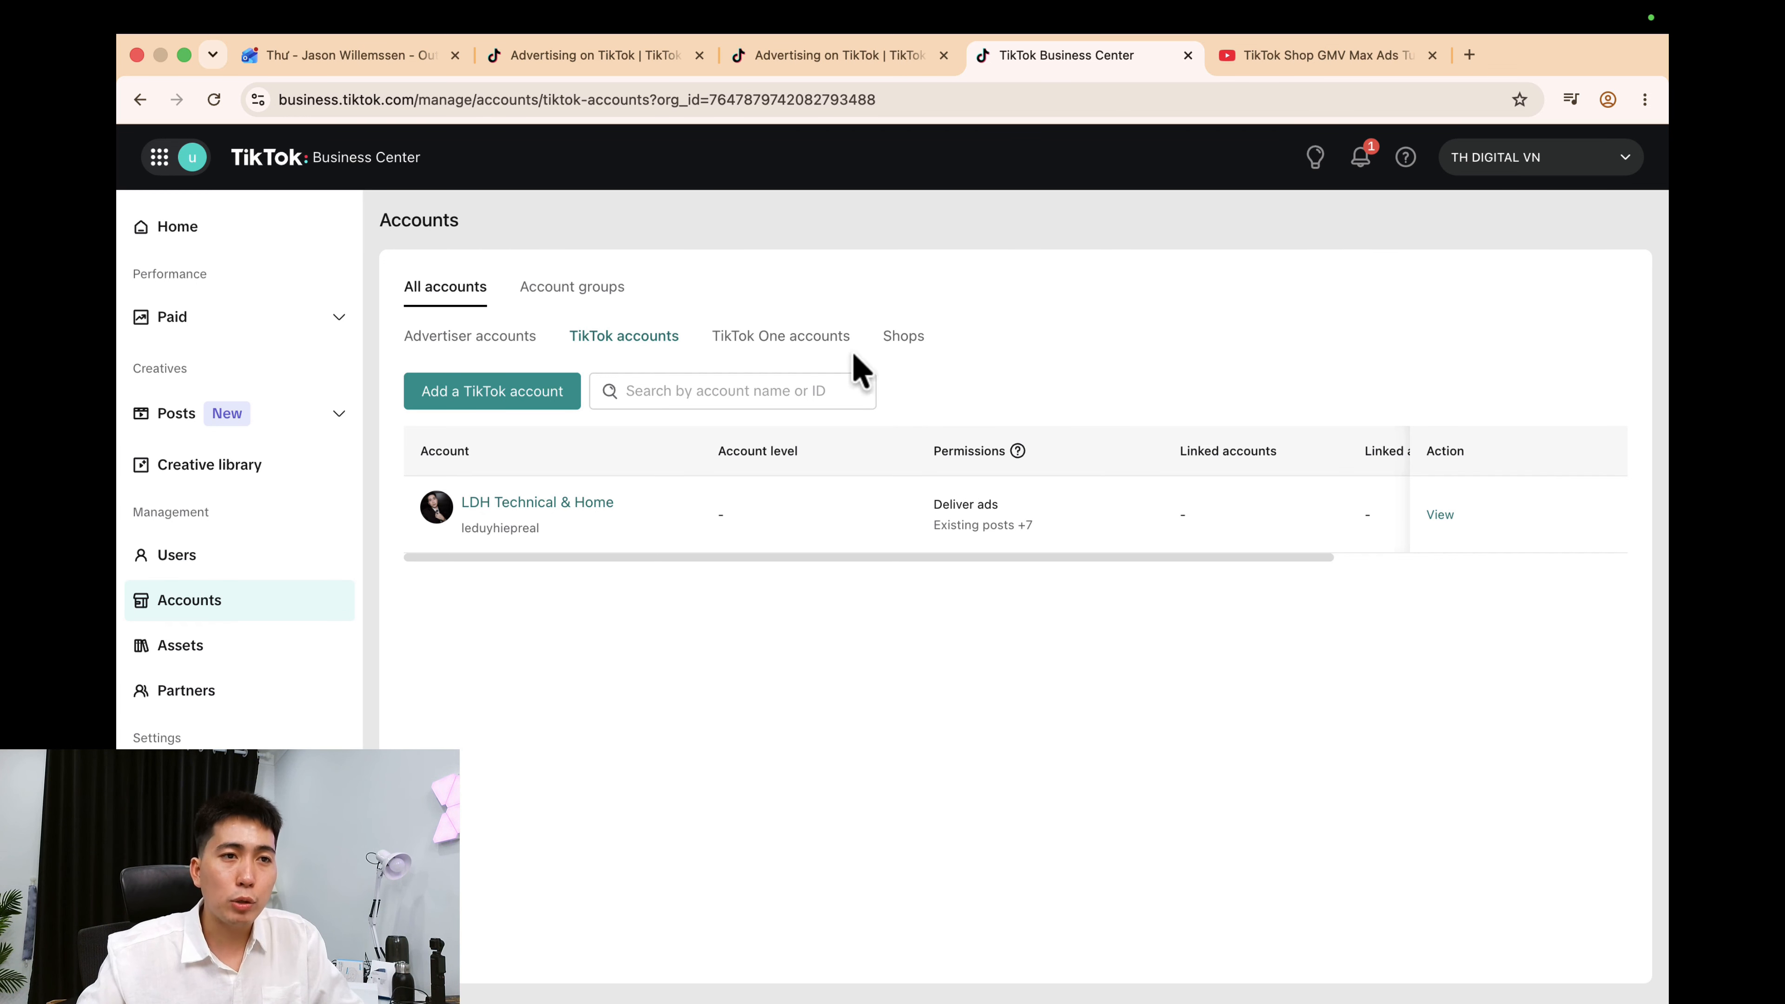
From the Shops list, start a TikTok Shop partner access request and focus the shop code field.
click(906, 338)
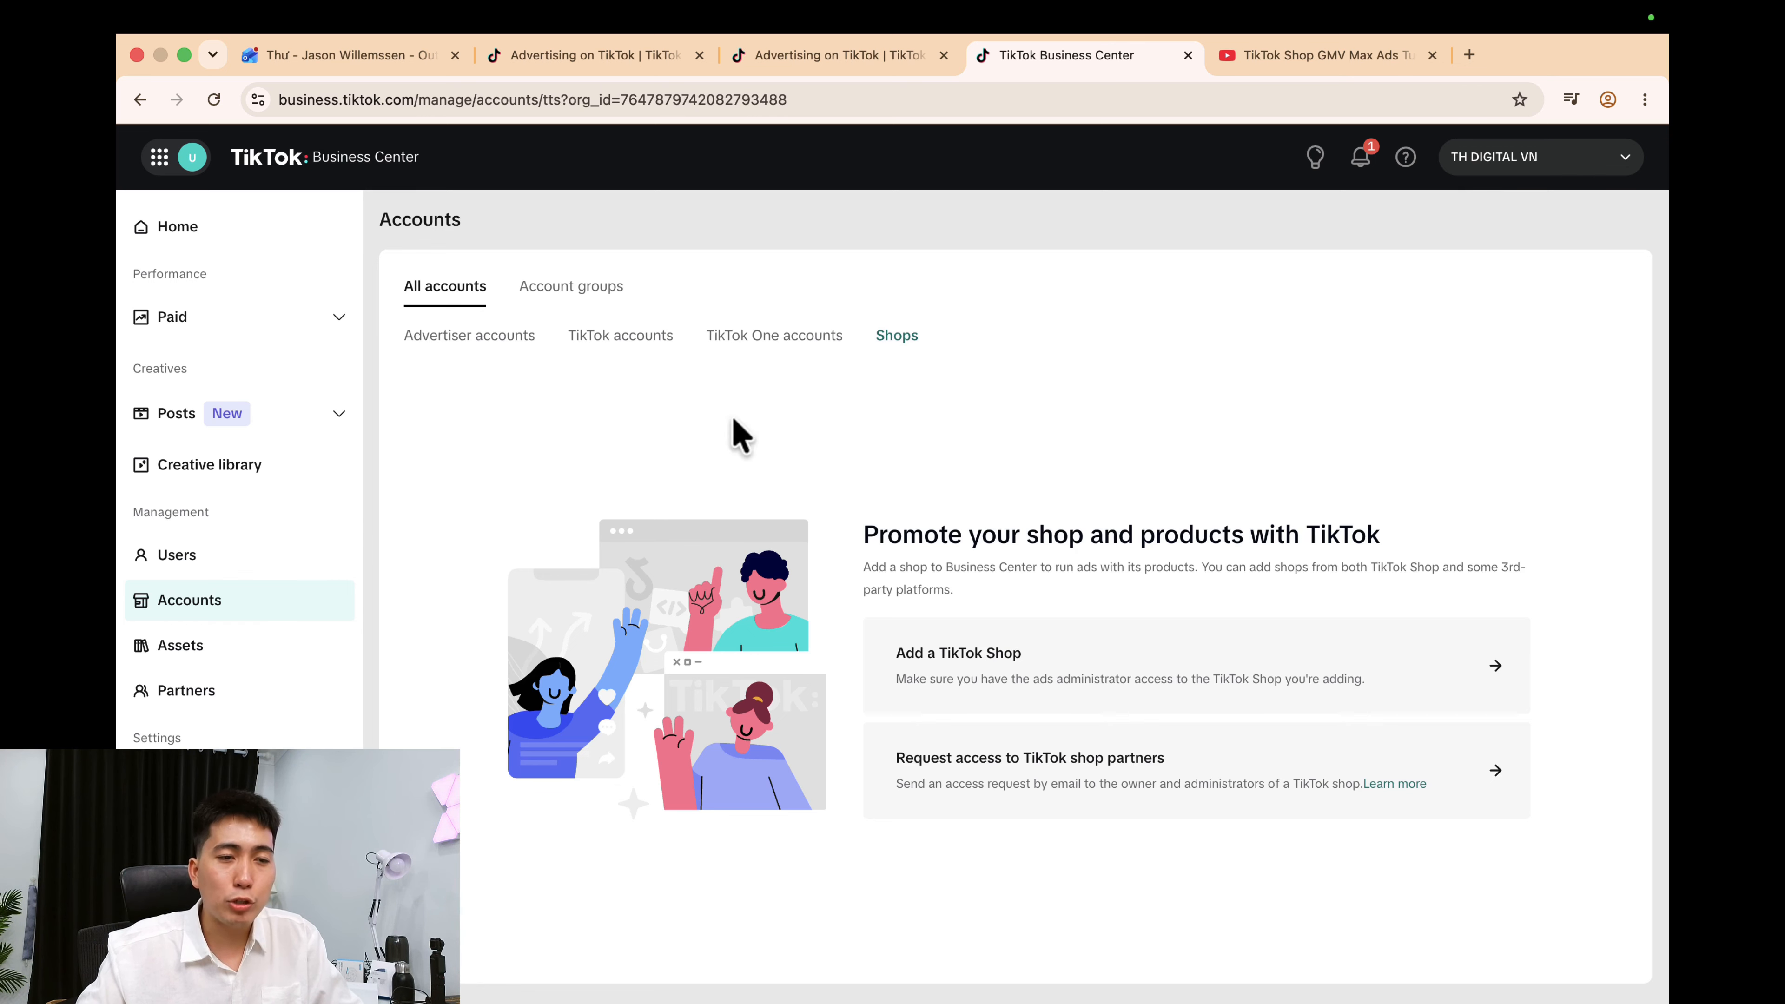
drag(896, 757, 1357, 755)
click(1394, 765)
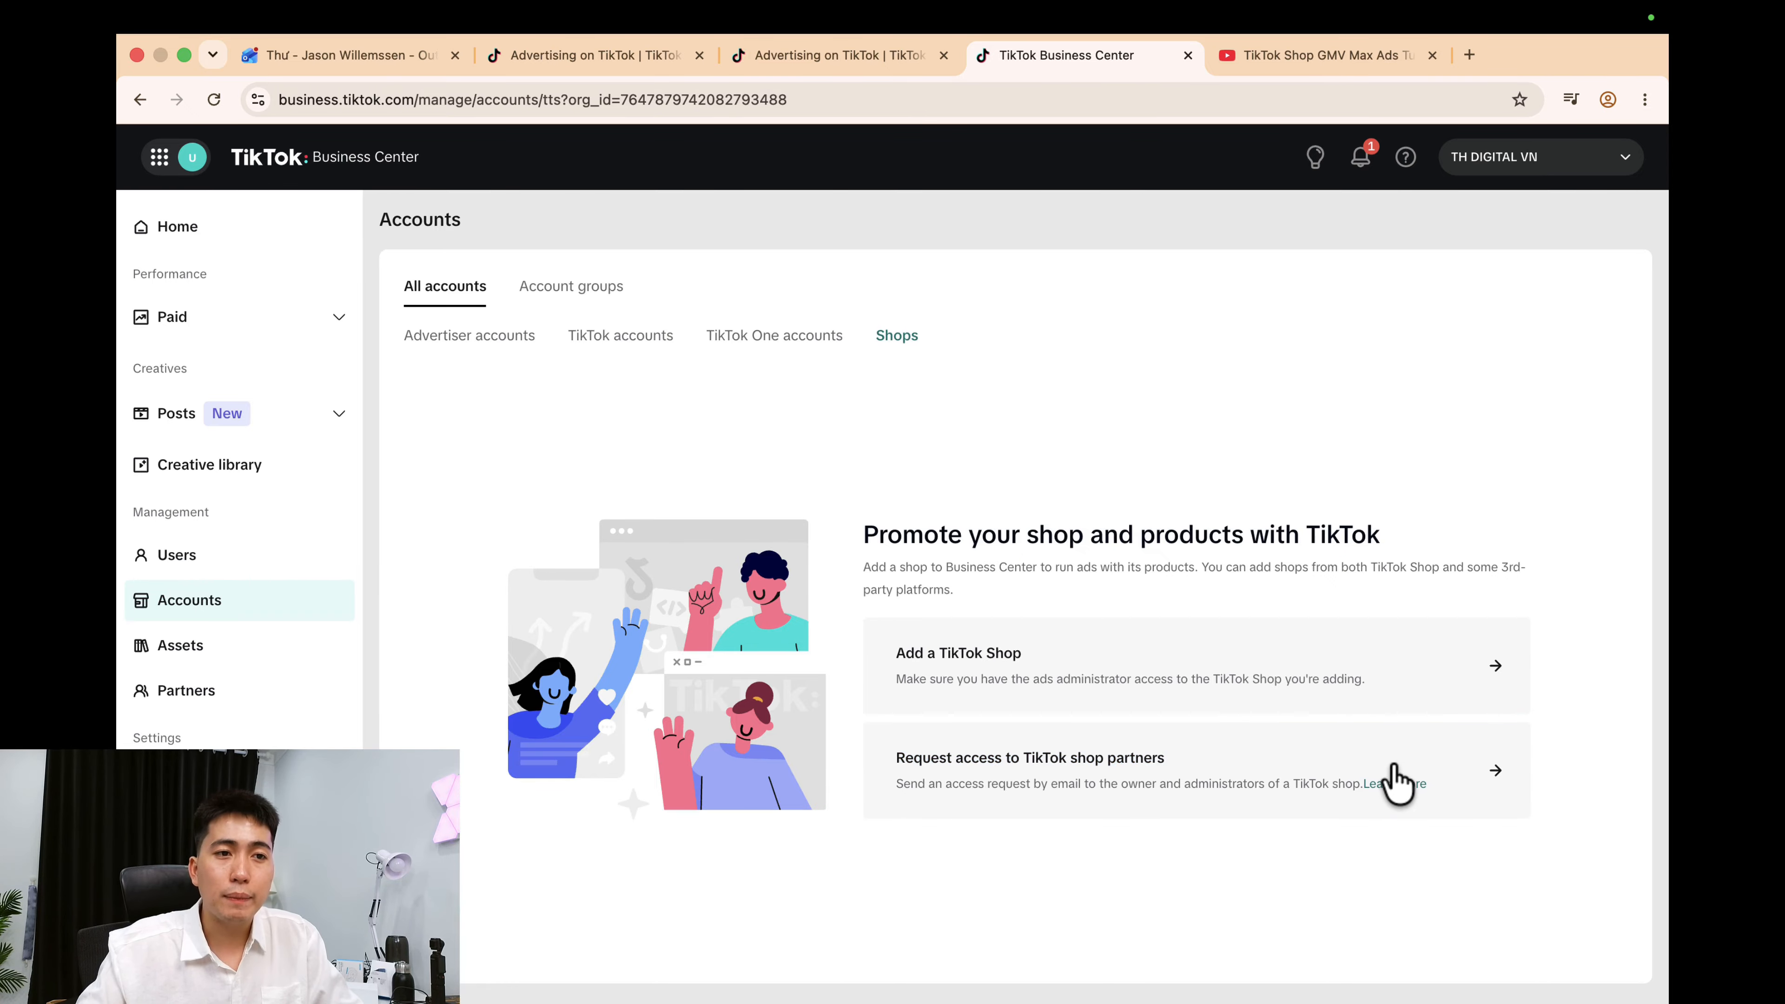
click(1332, 782)
click(840, 611)
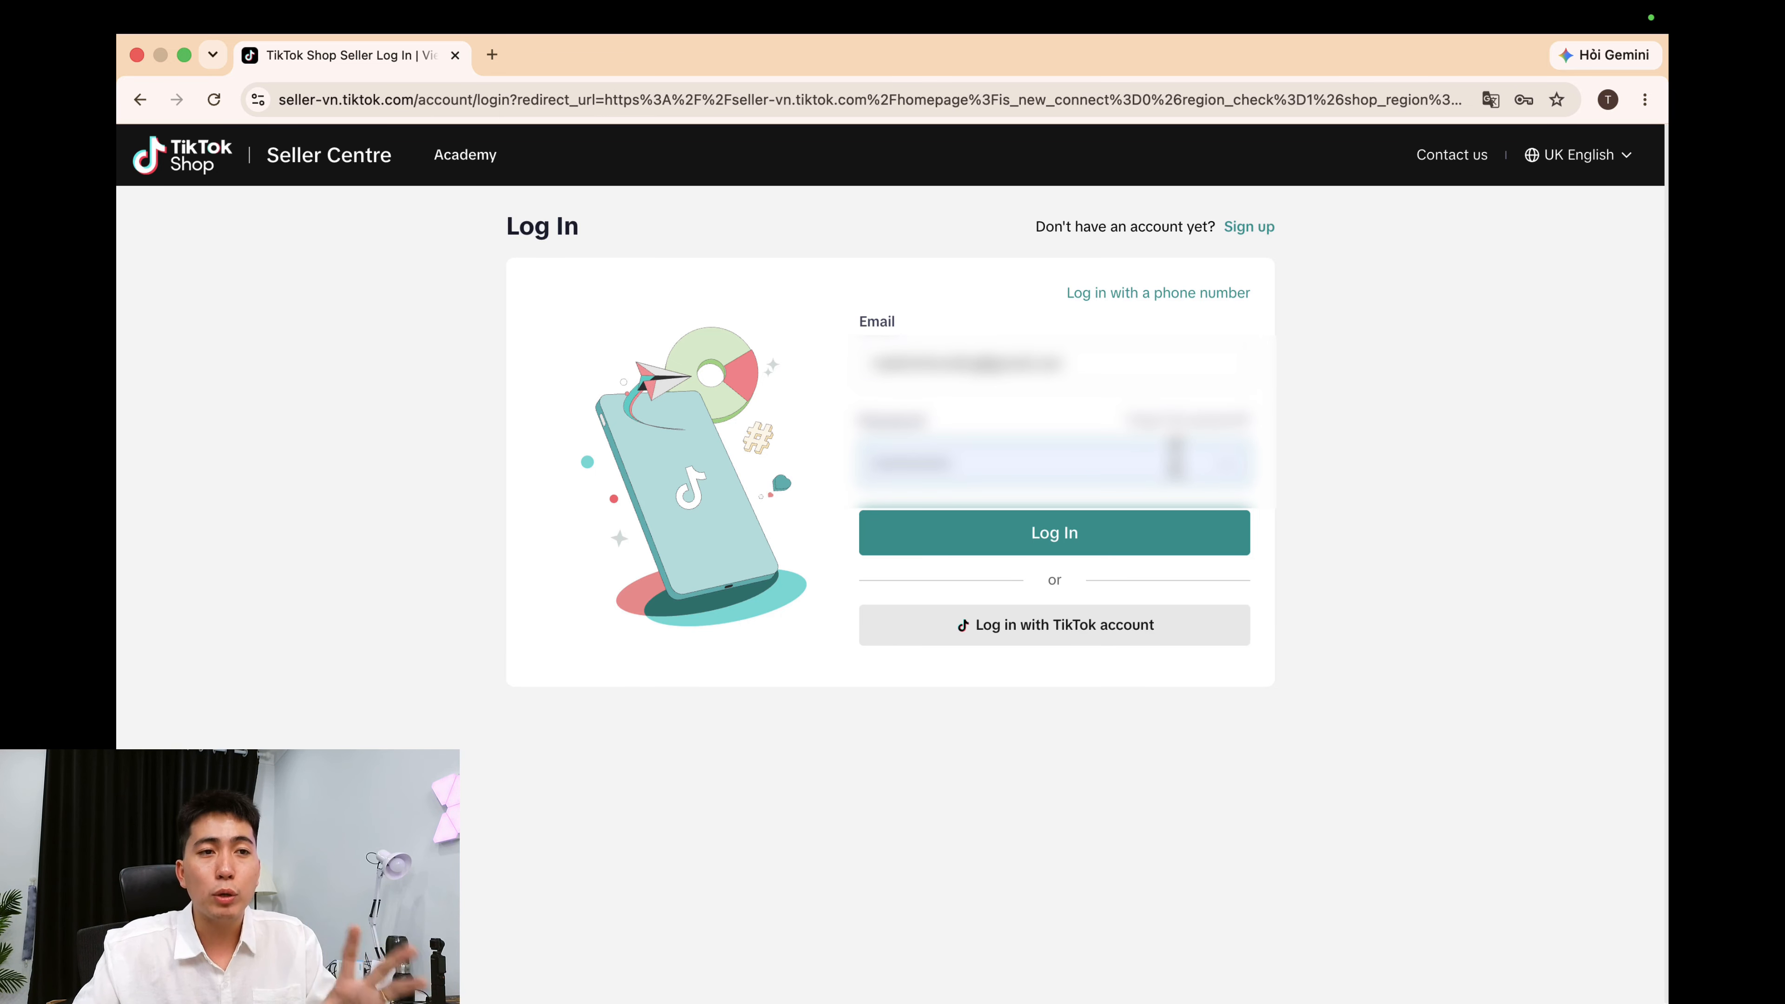
Log in to TikTok Shop Seller Center, solving the captcha.
click(1112, 529)
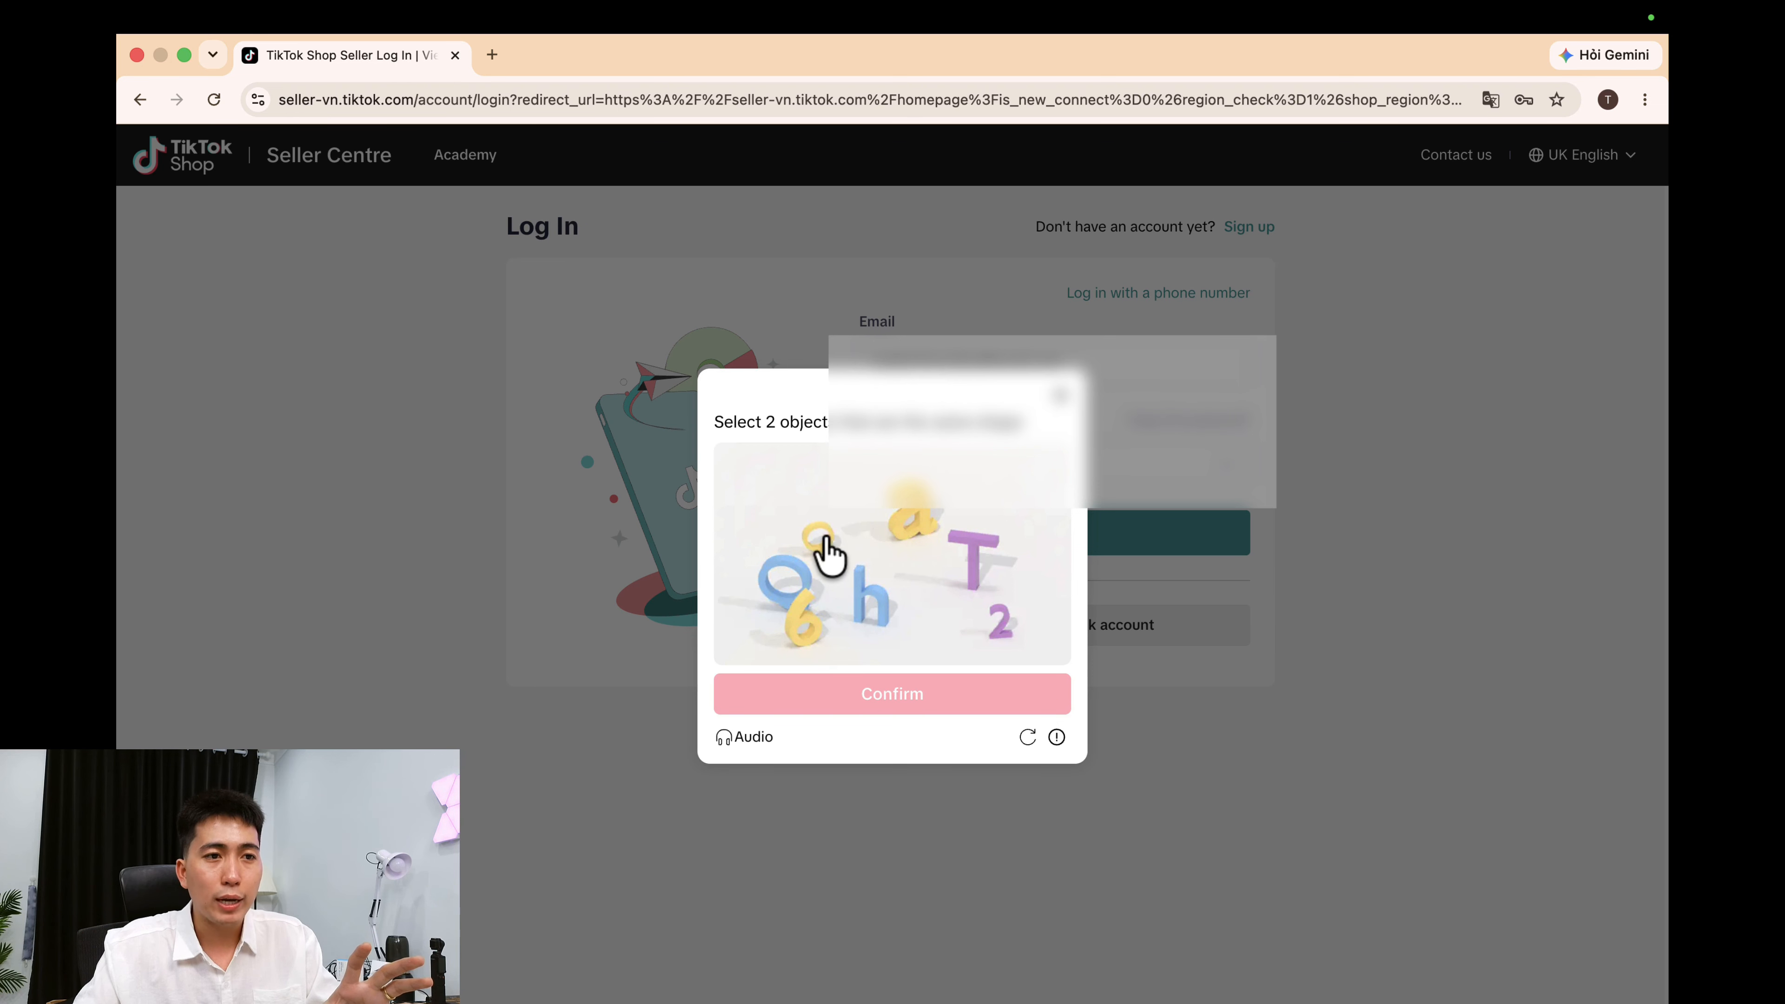
click(817, 542)
click(777, 570)
click(902, 683)
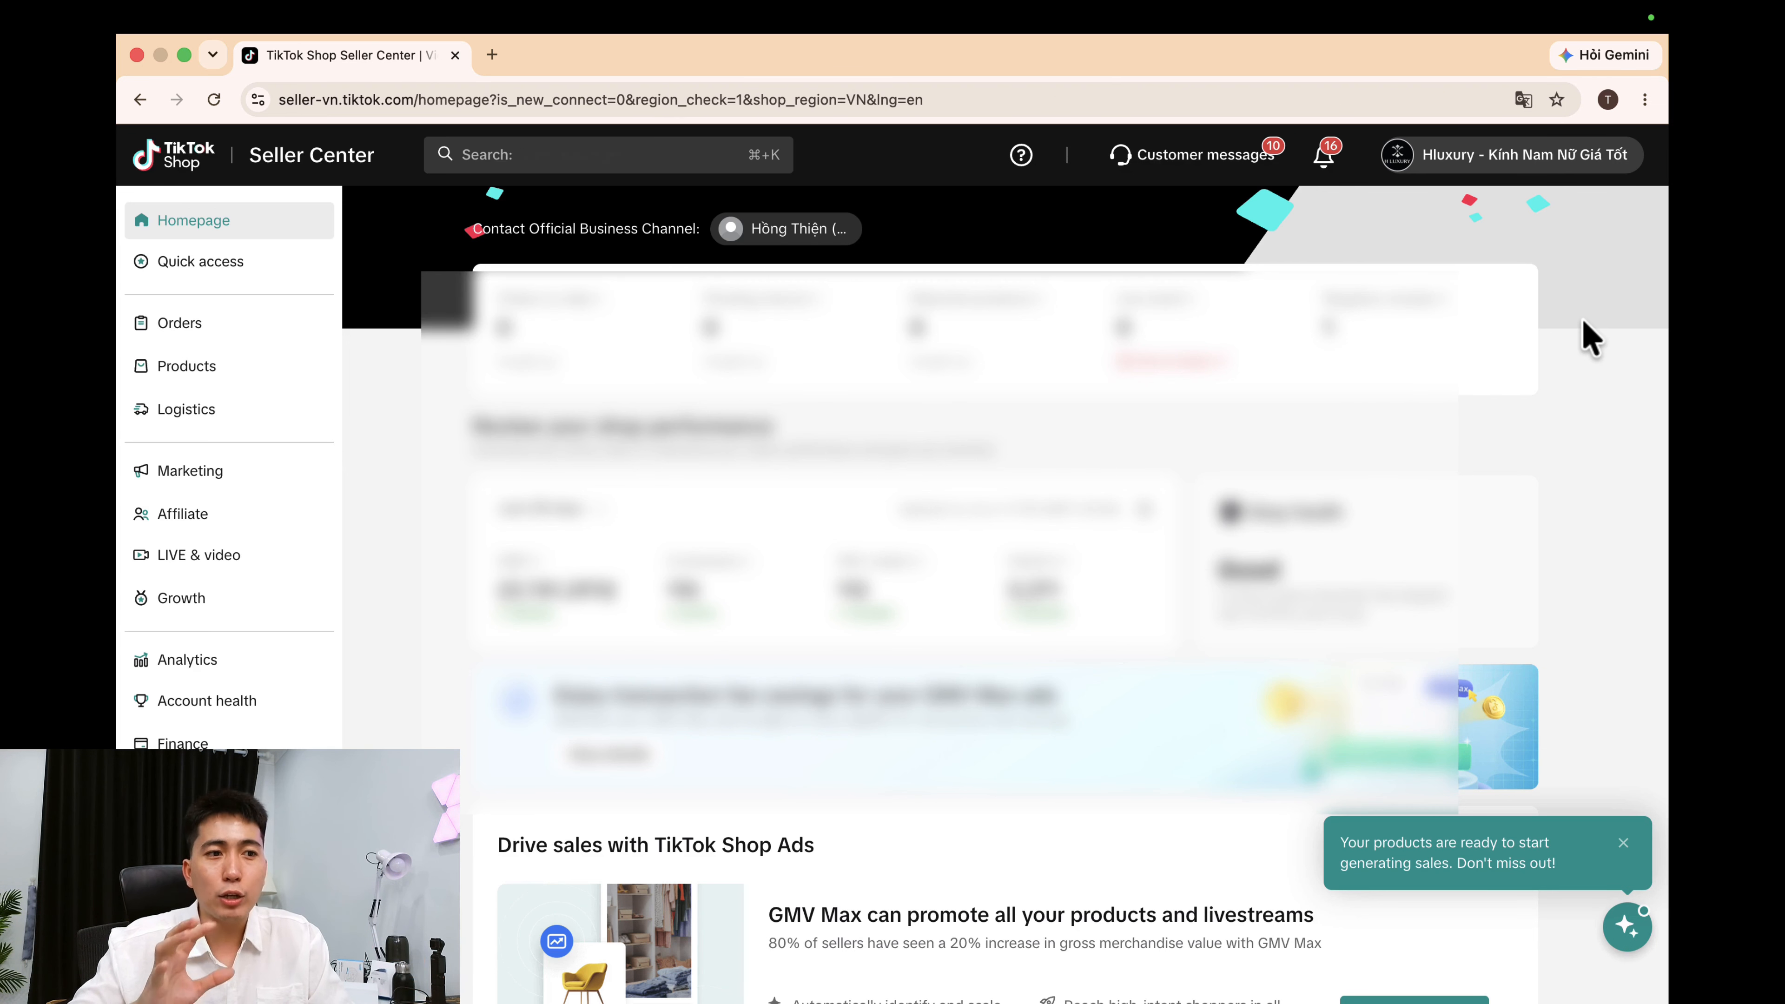
Copy the shop code from the profile menu and return to the Business Center shop code field.
click(1468, 158)
double_click(1477, 232)
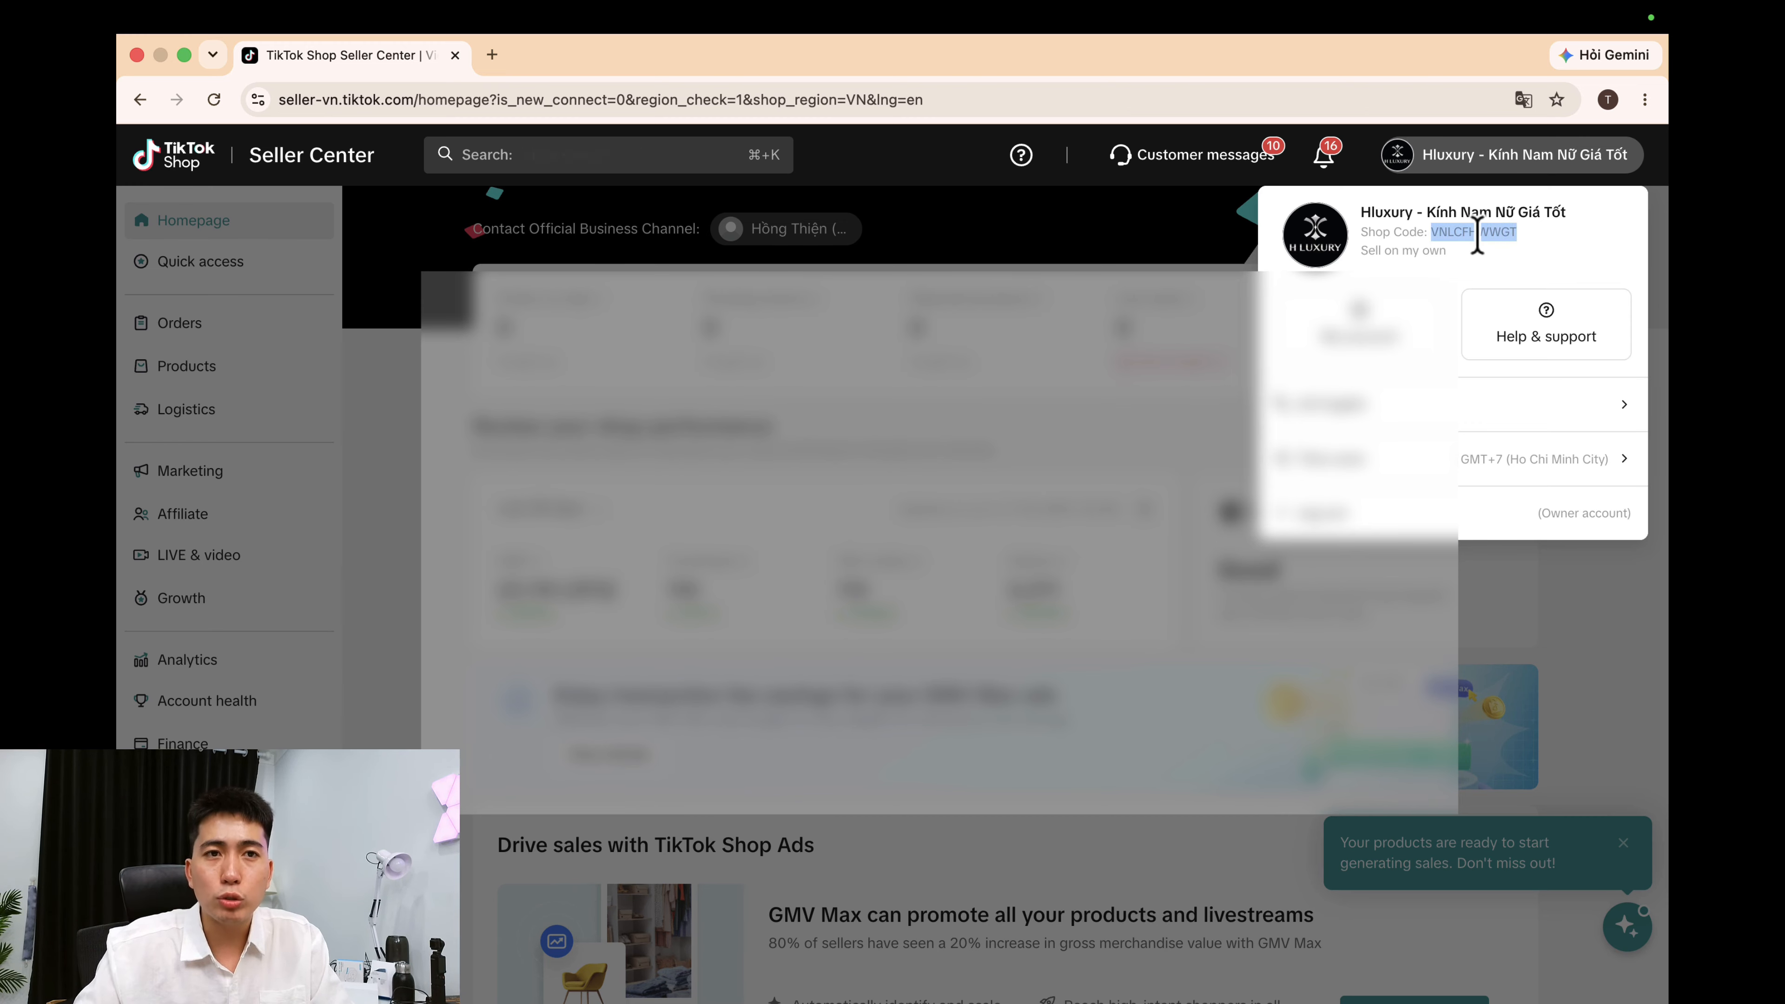
right_click(1479, 236)
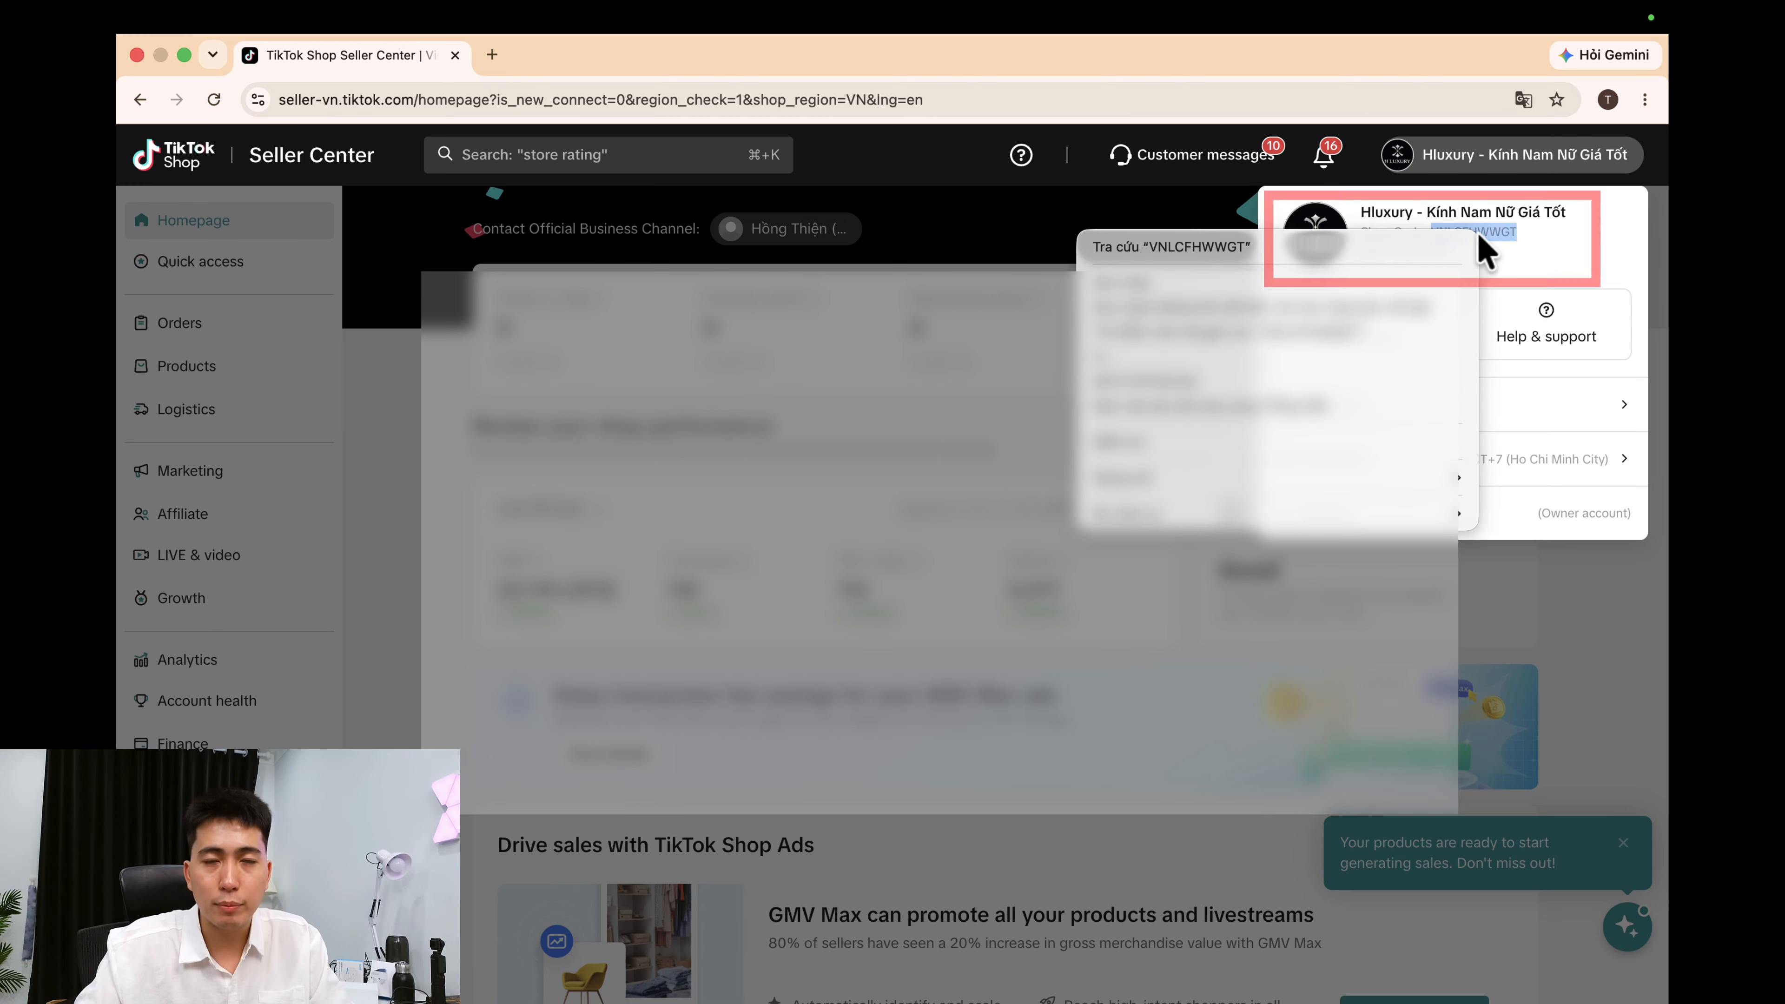
click(1433, 283)
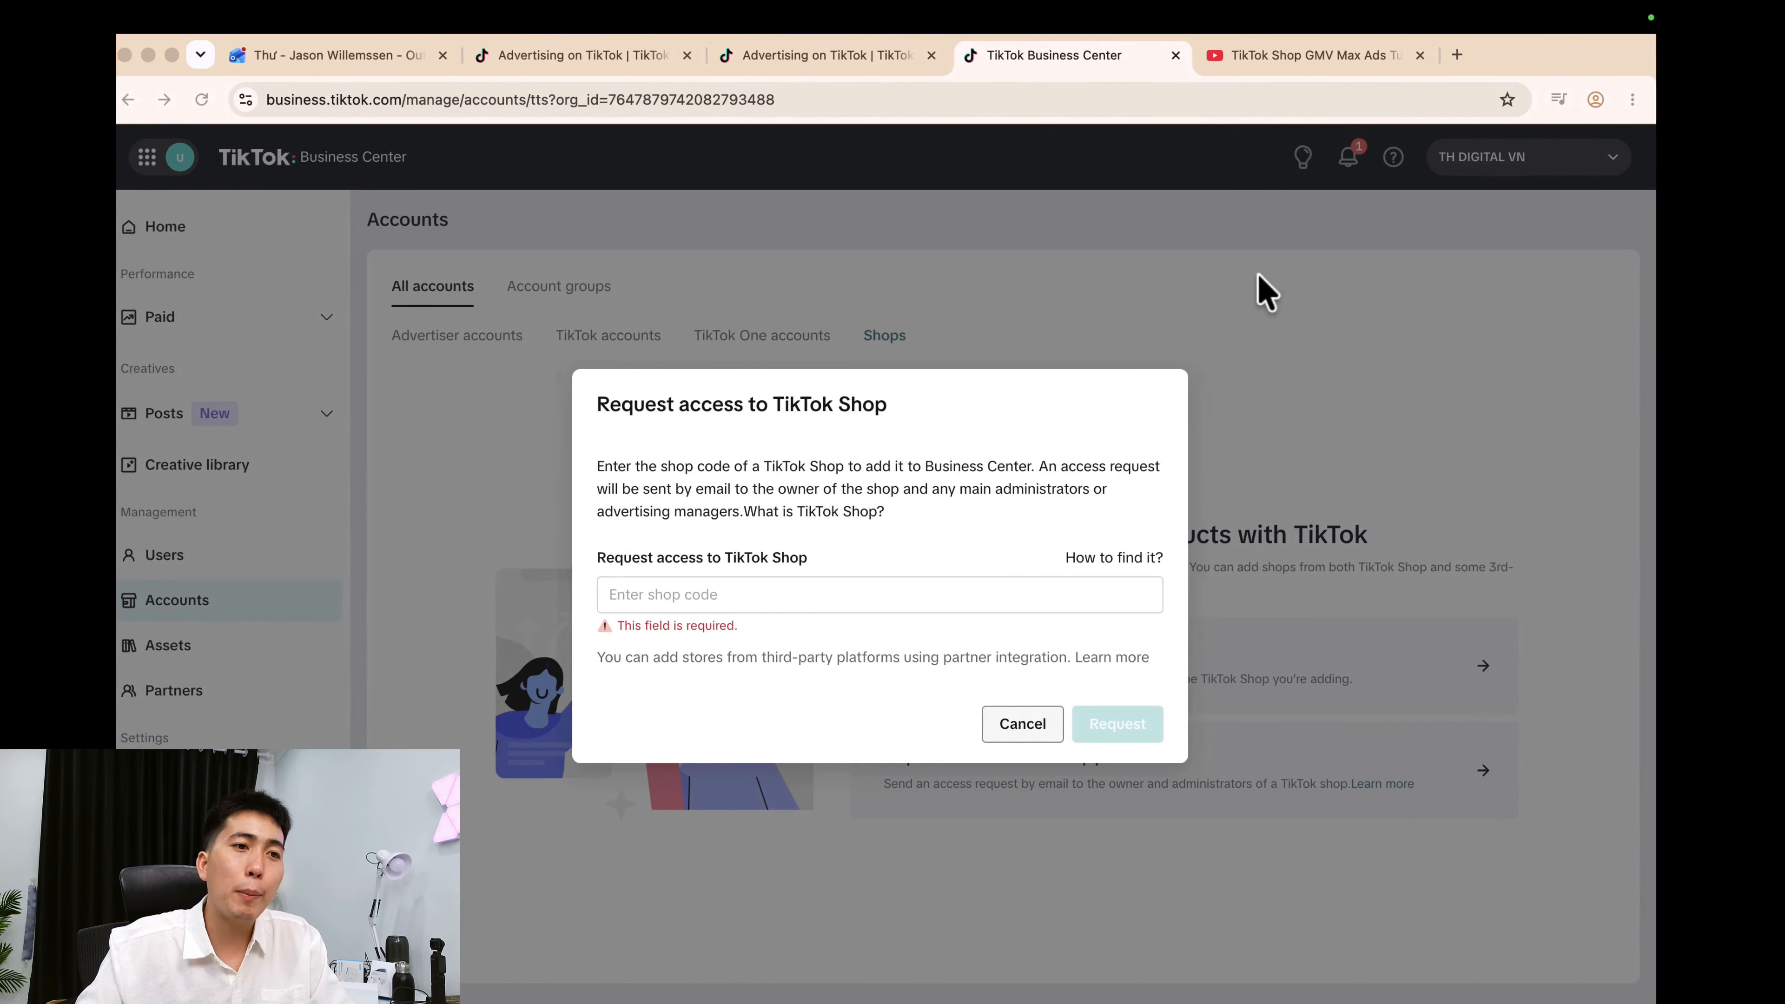
click(740, 603)
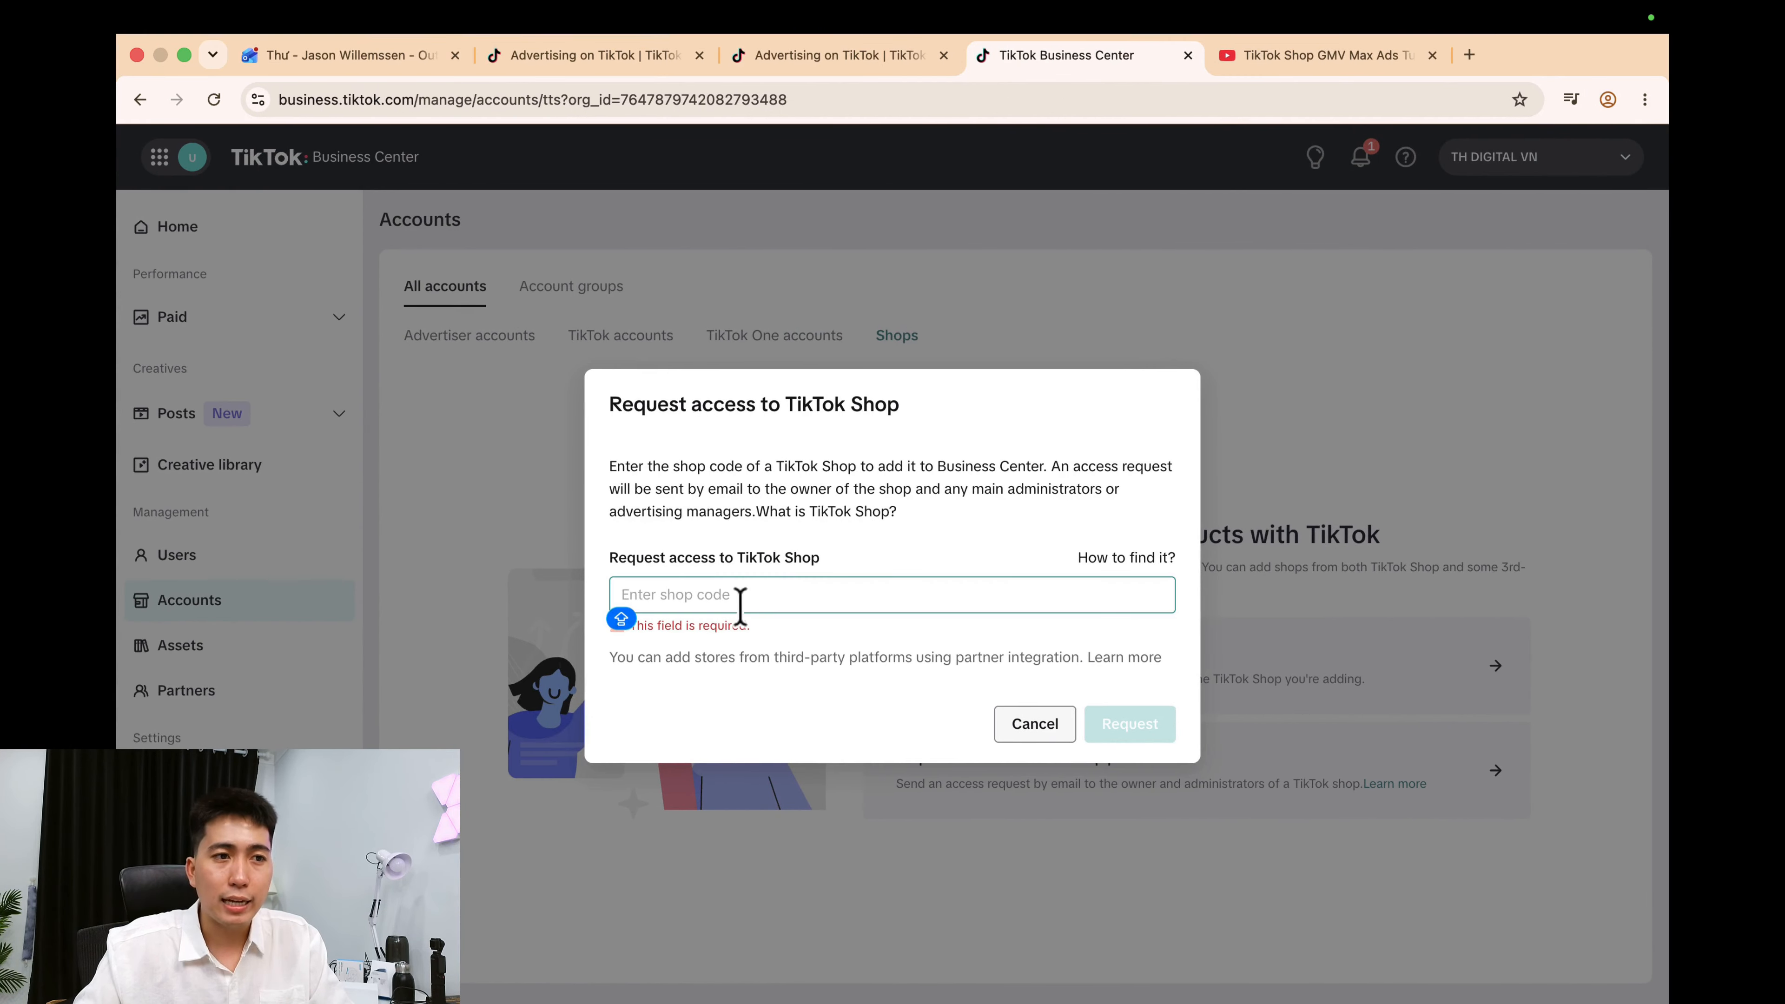
Paste the shop code, send the access request, and copy the approval URL.
key(super+v)
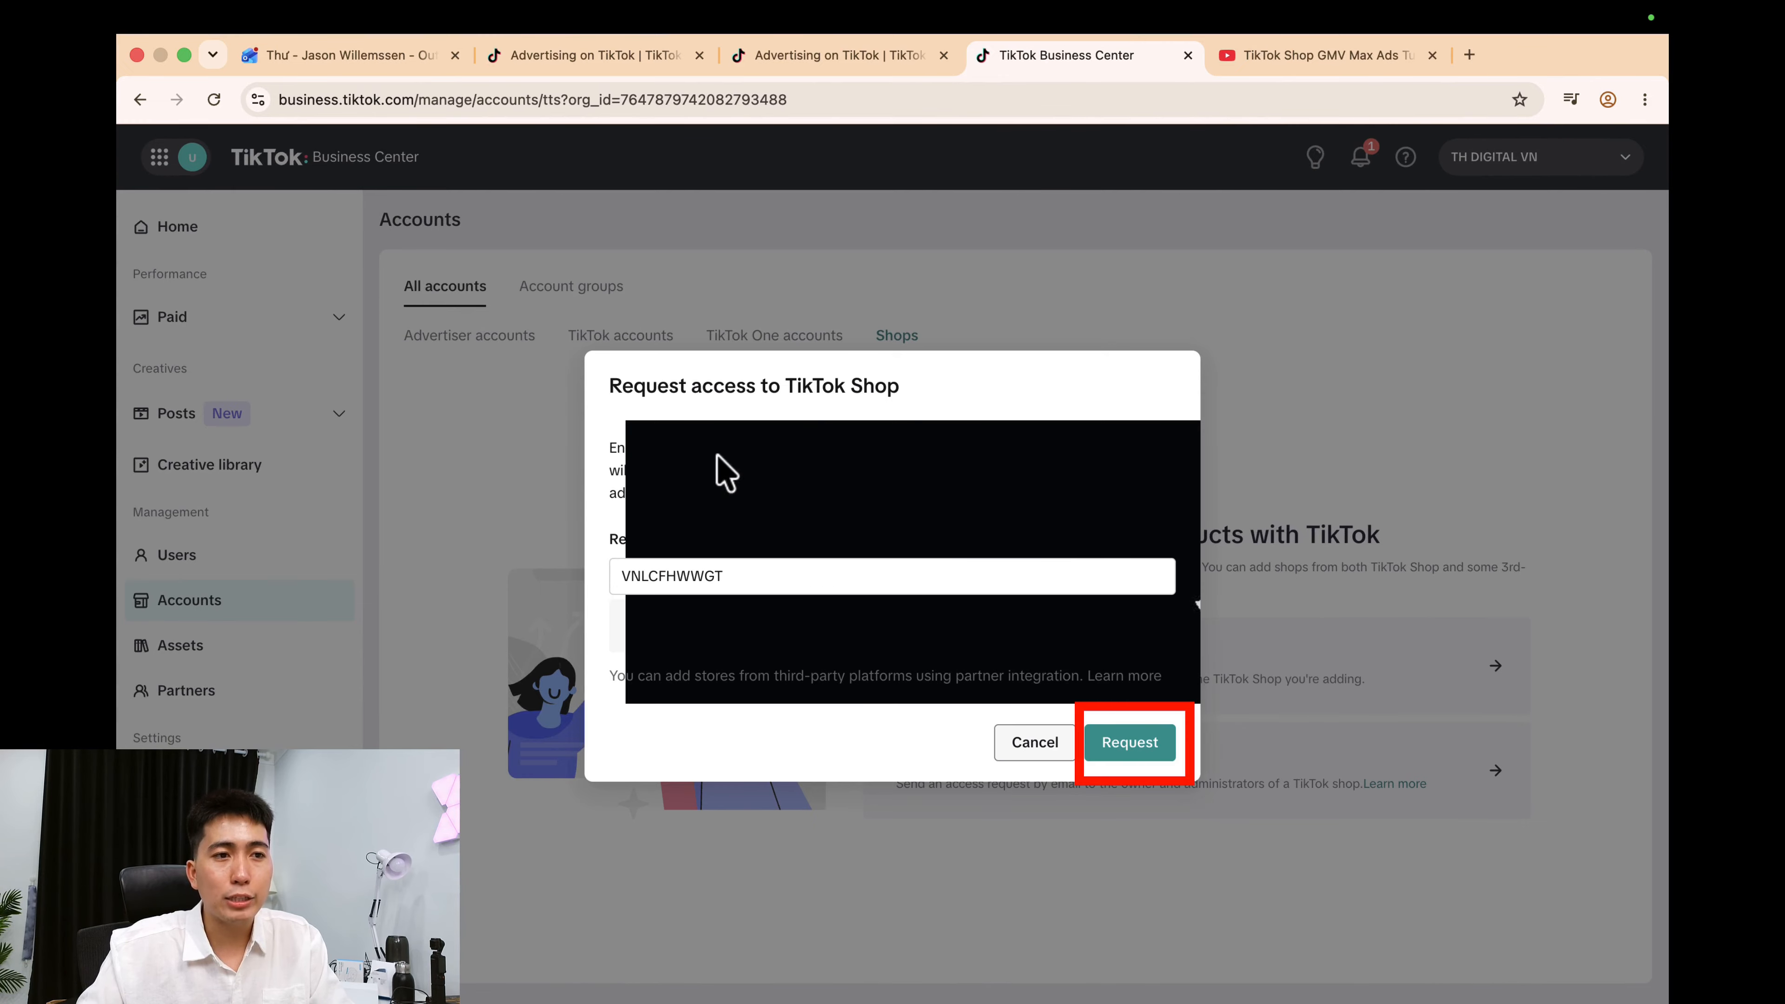
click(1140, 749)
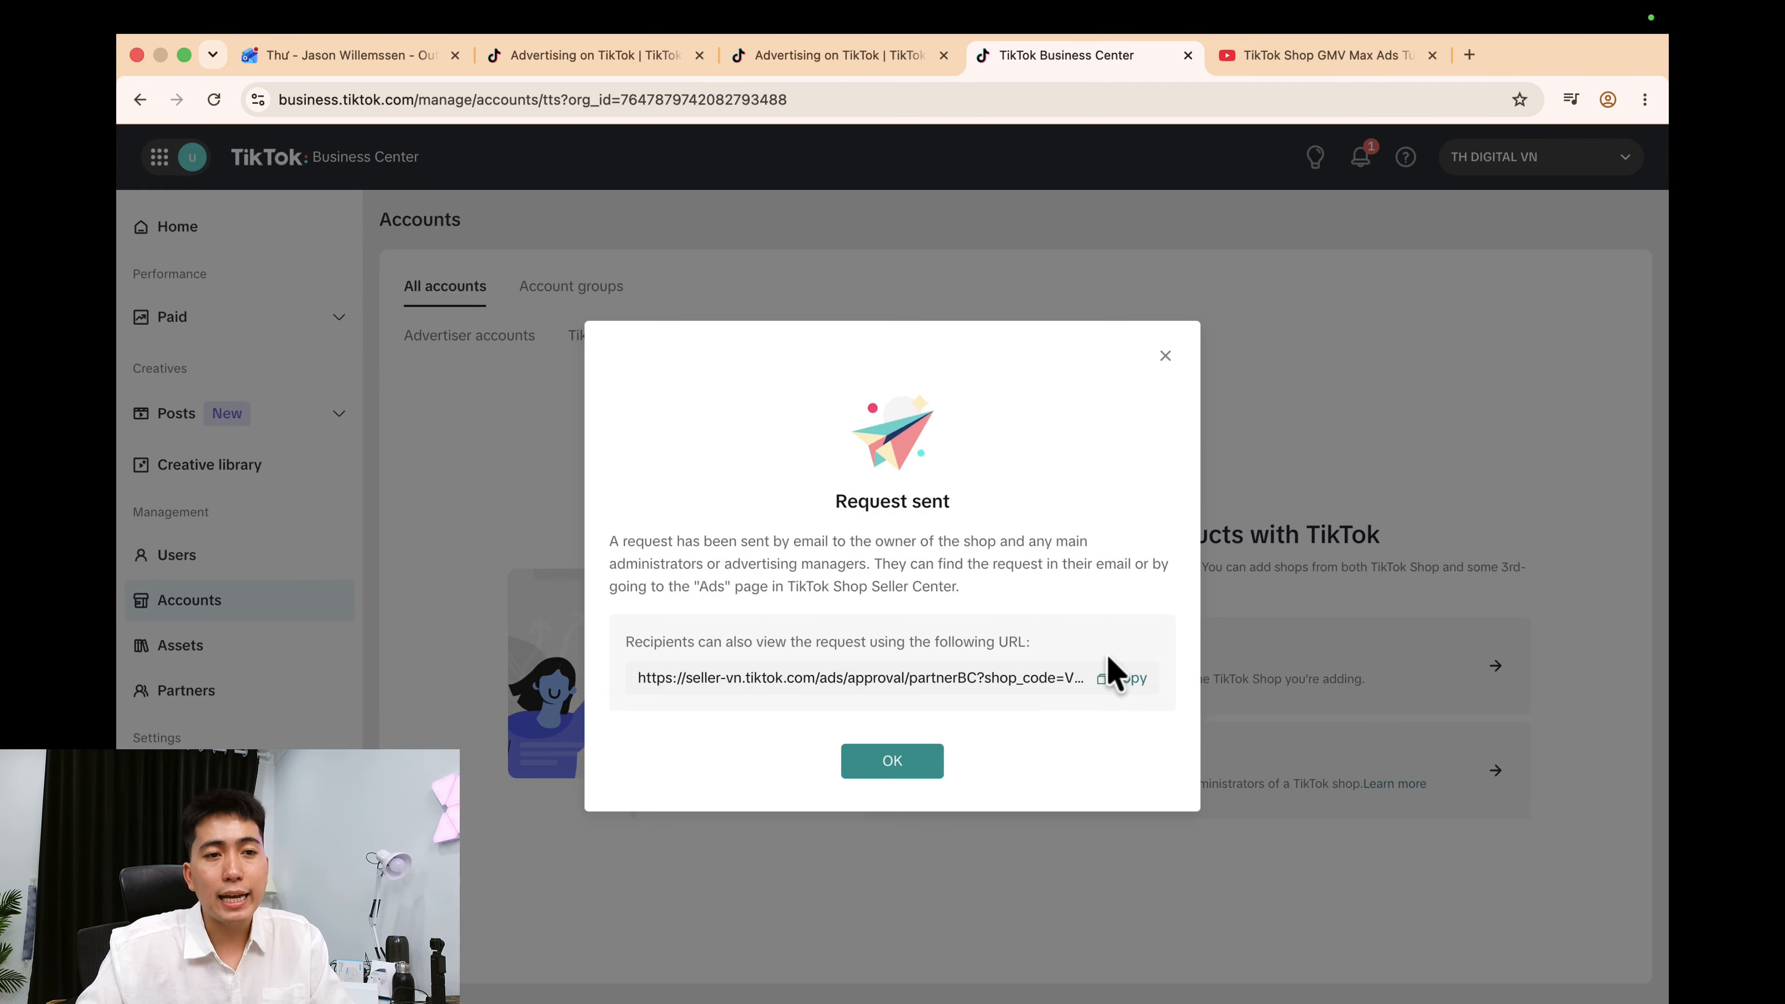
click(1132, 682)
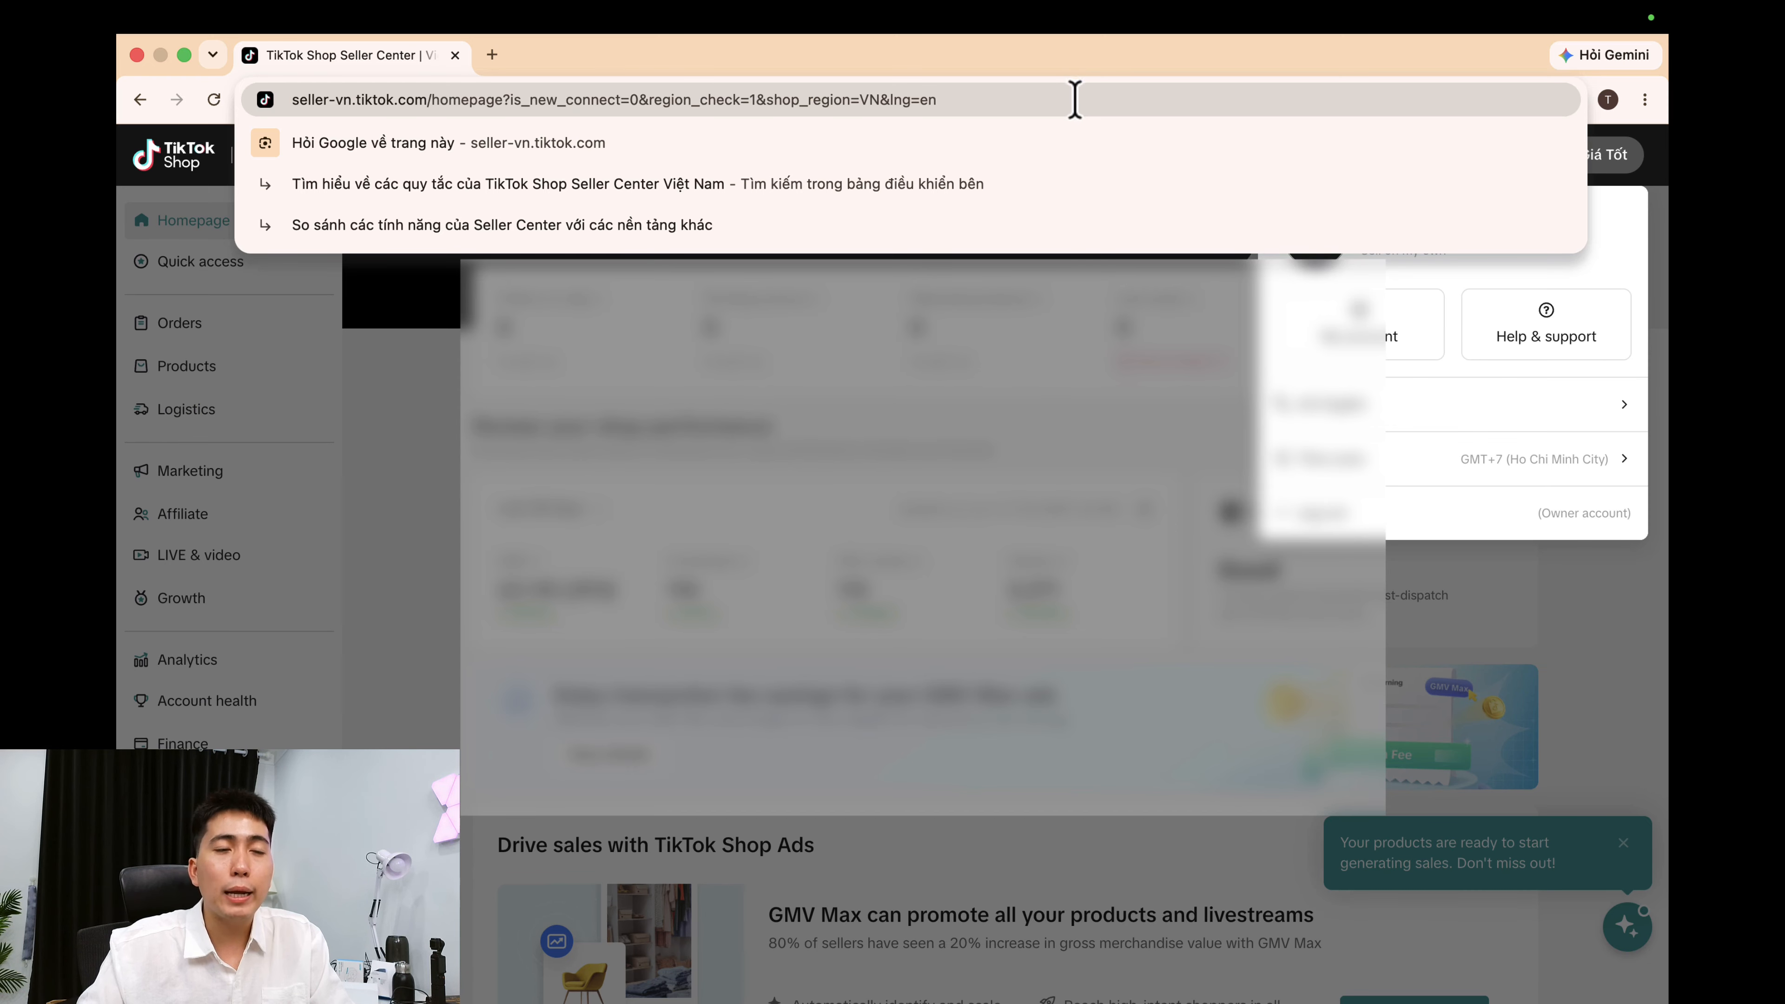
key(super+a)
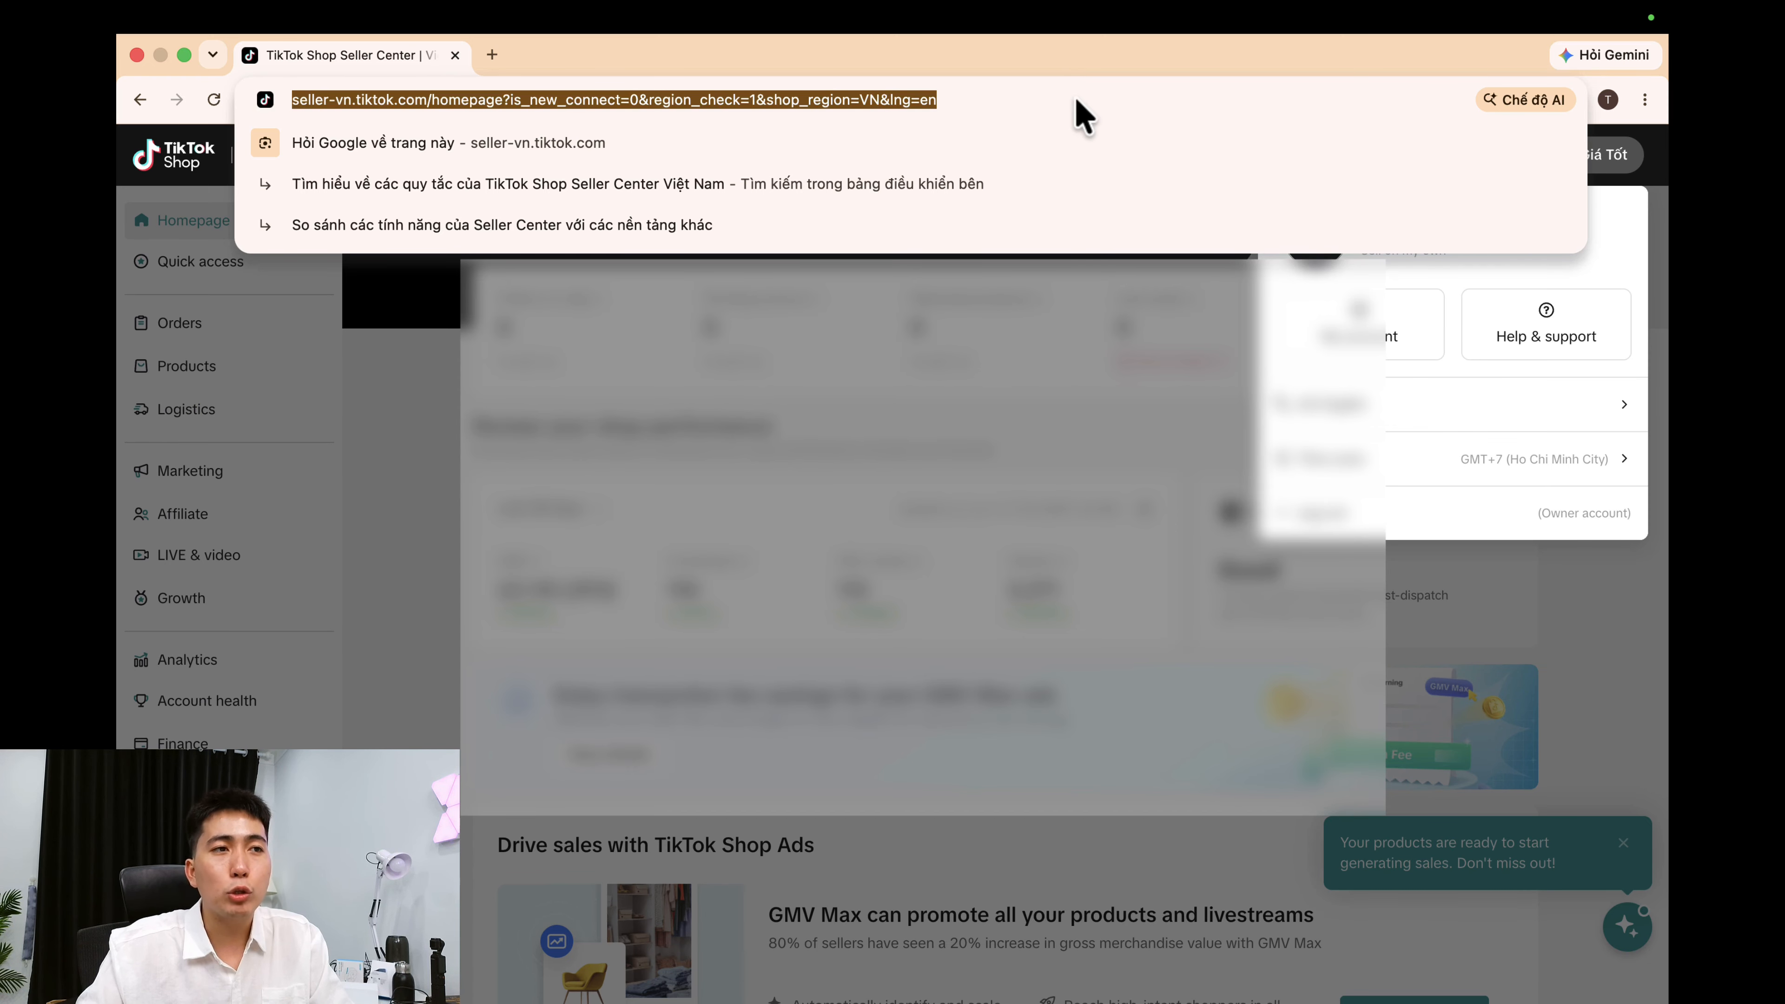
Open the approval URL in Seller Center and approve TH DIGITAL VN's access request.
key(super+v)
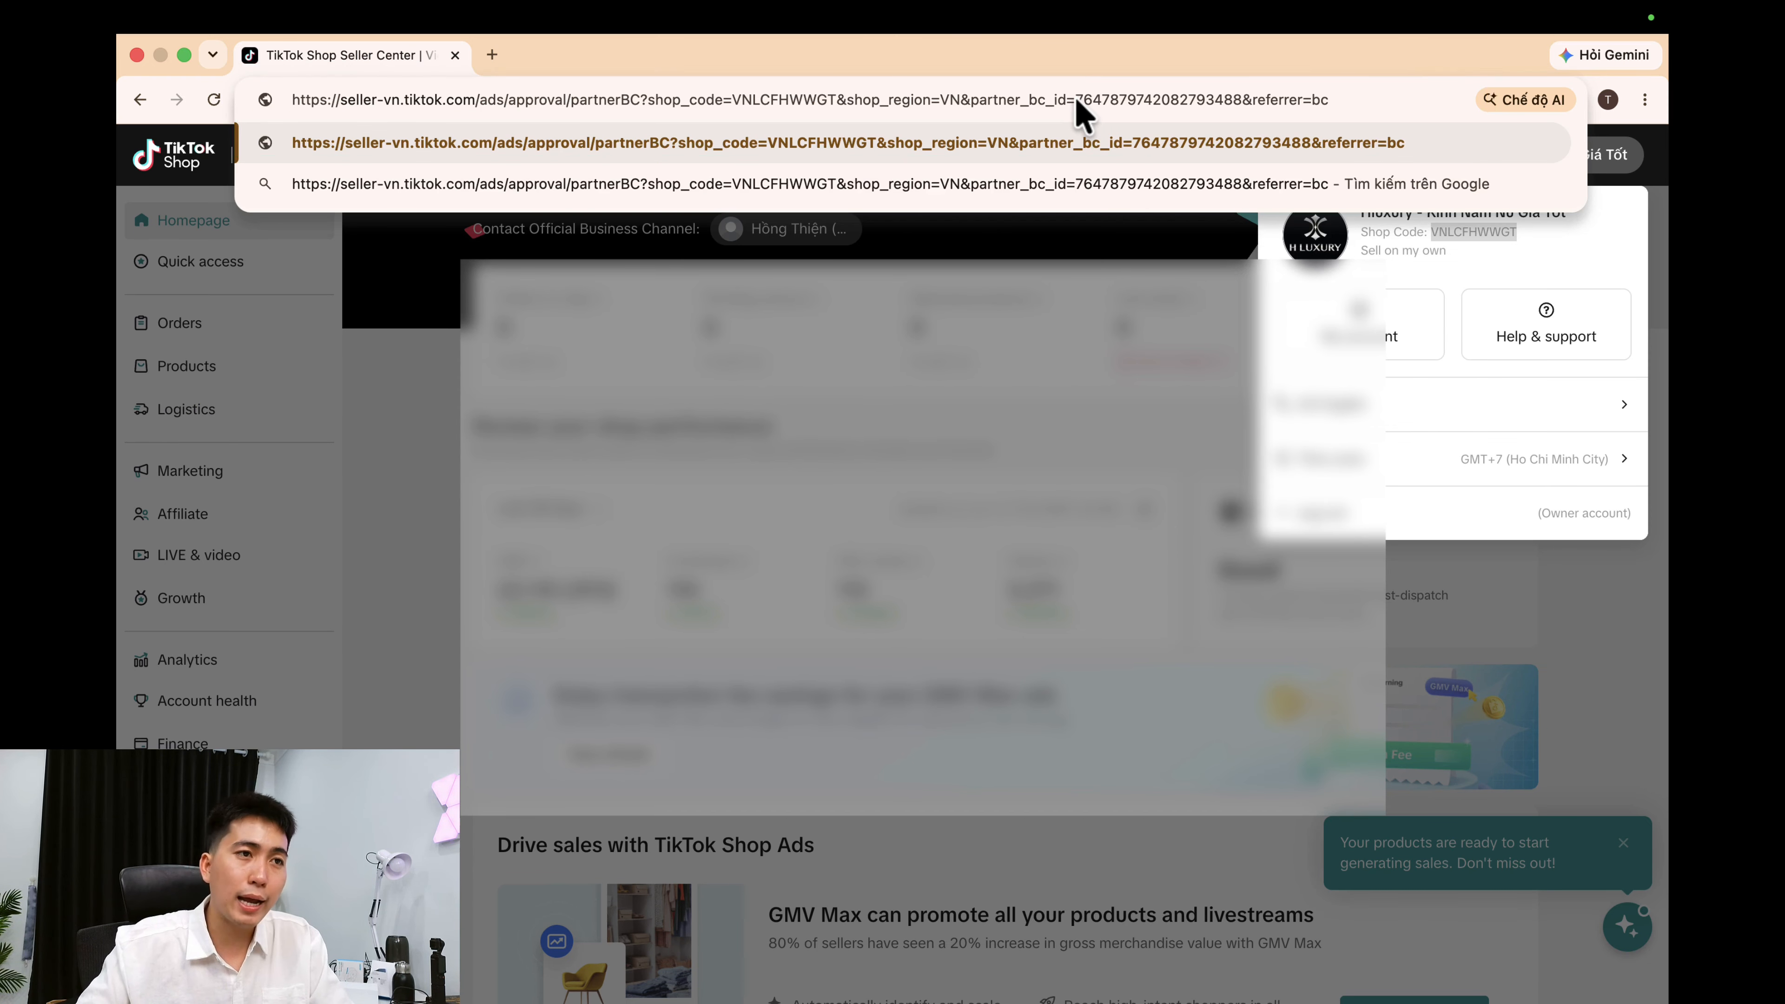
key(Return)
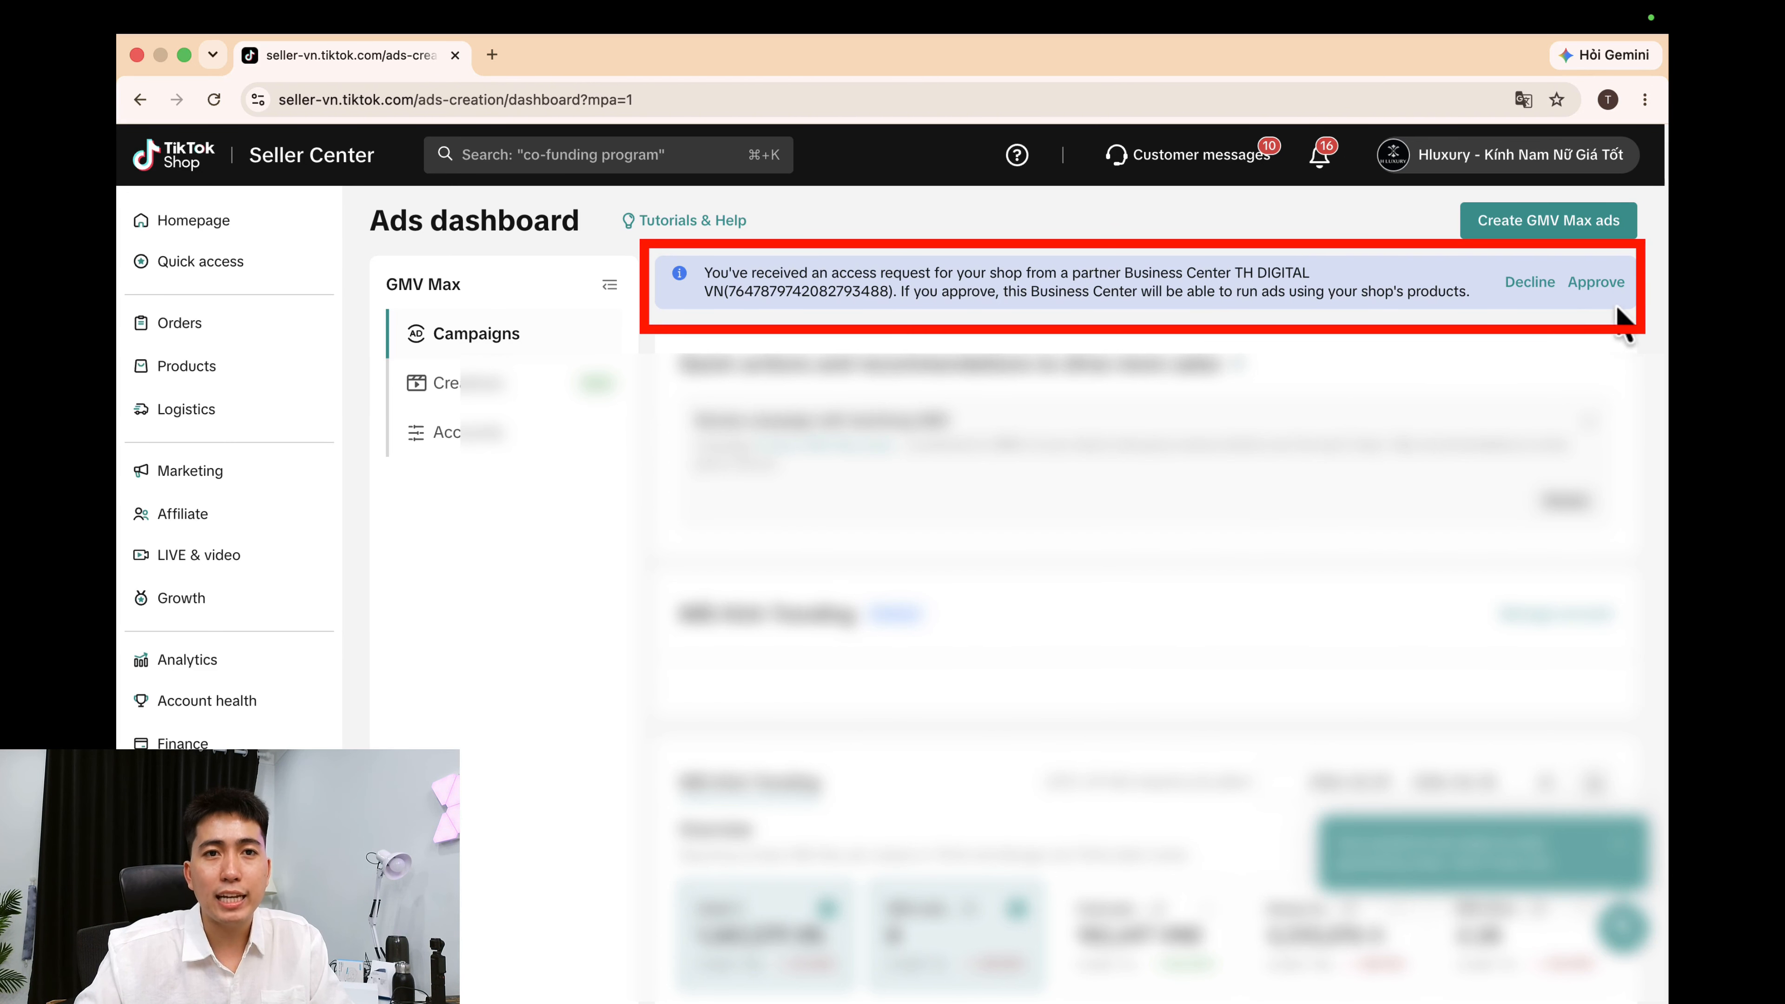
click(1602, 283)
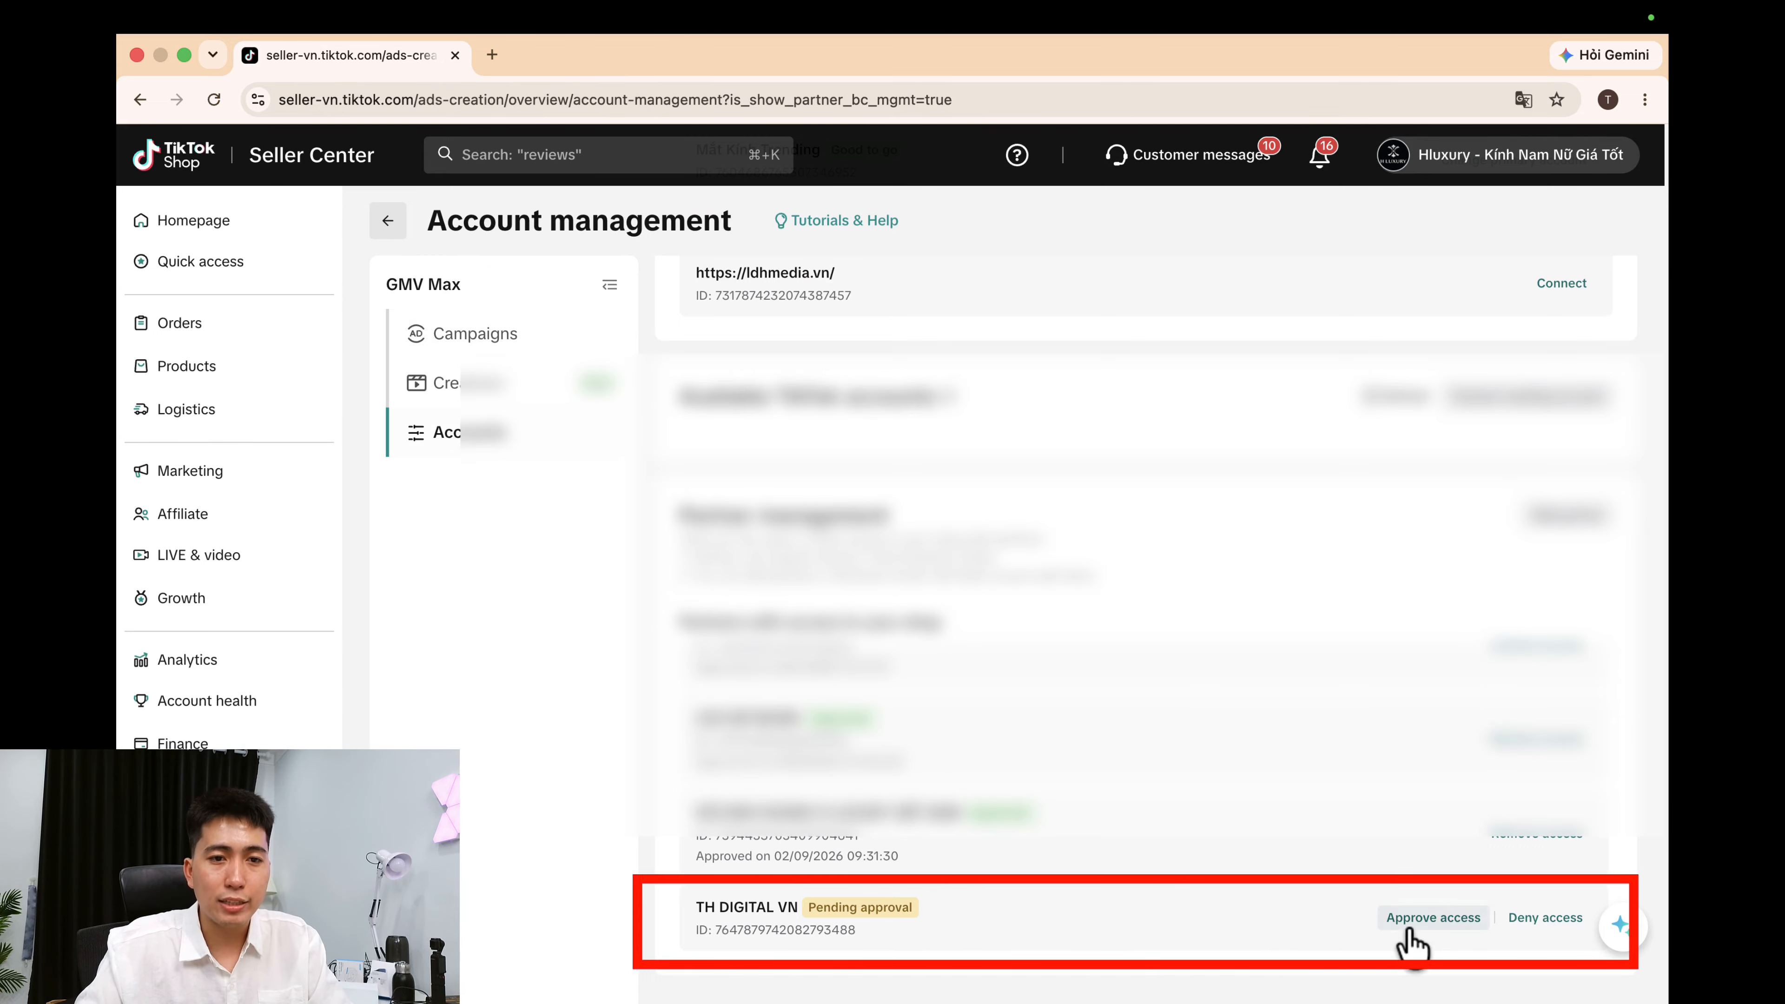
click(1420, 922)
click(1157, 675)
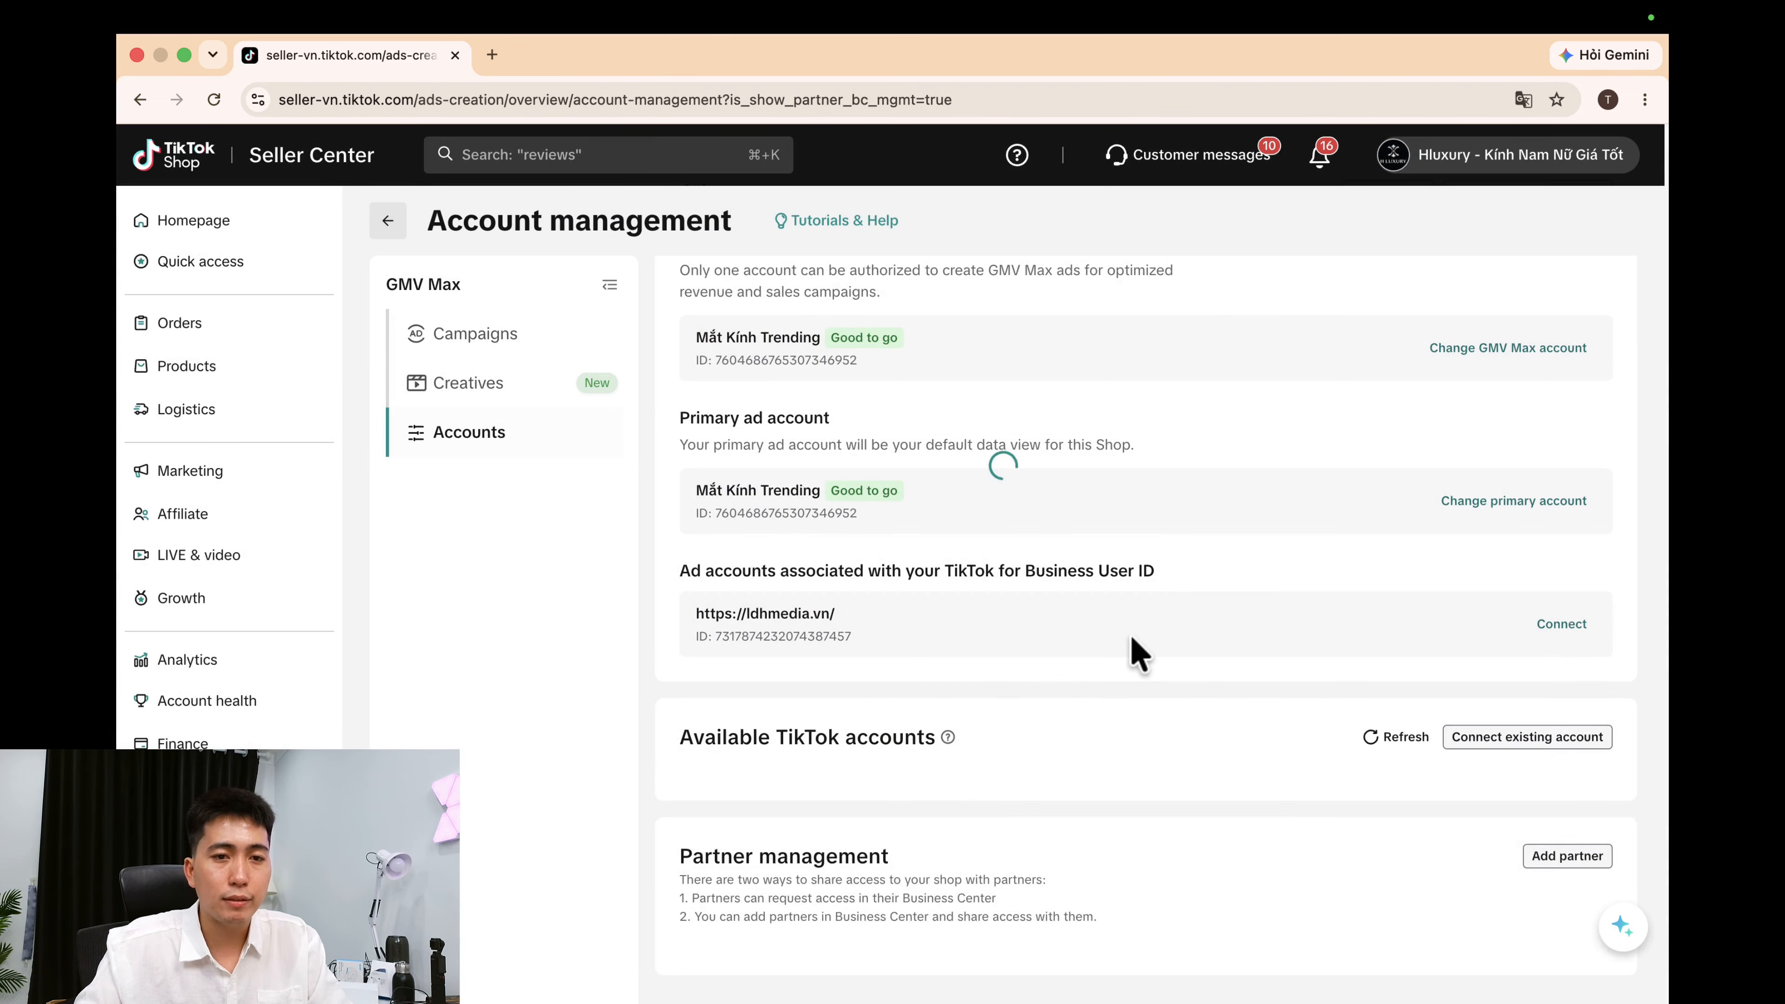
scroll(1195, 580, down, 5)
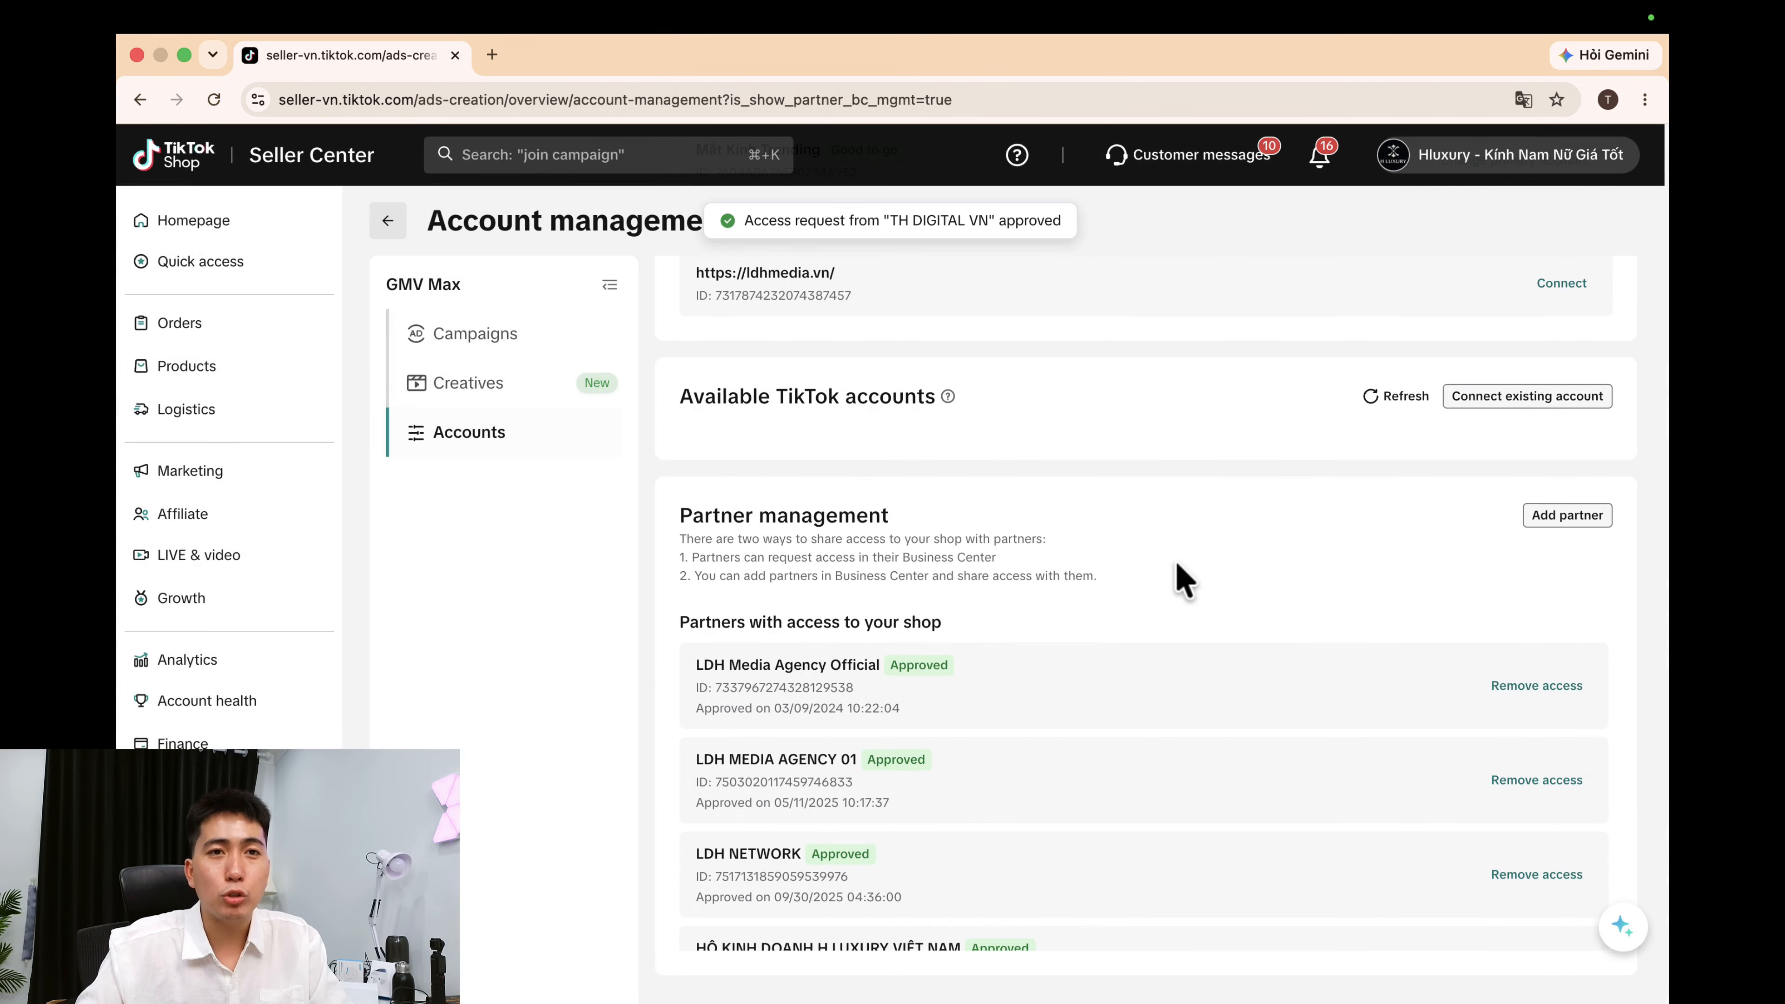
key(ctrl+Left)
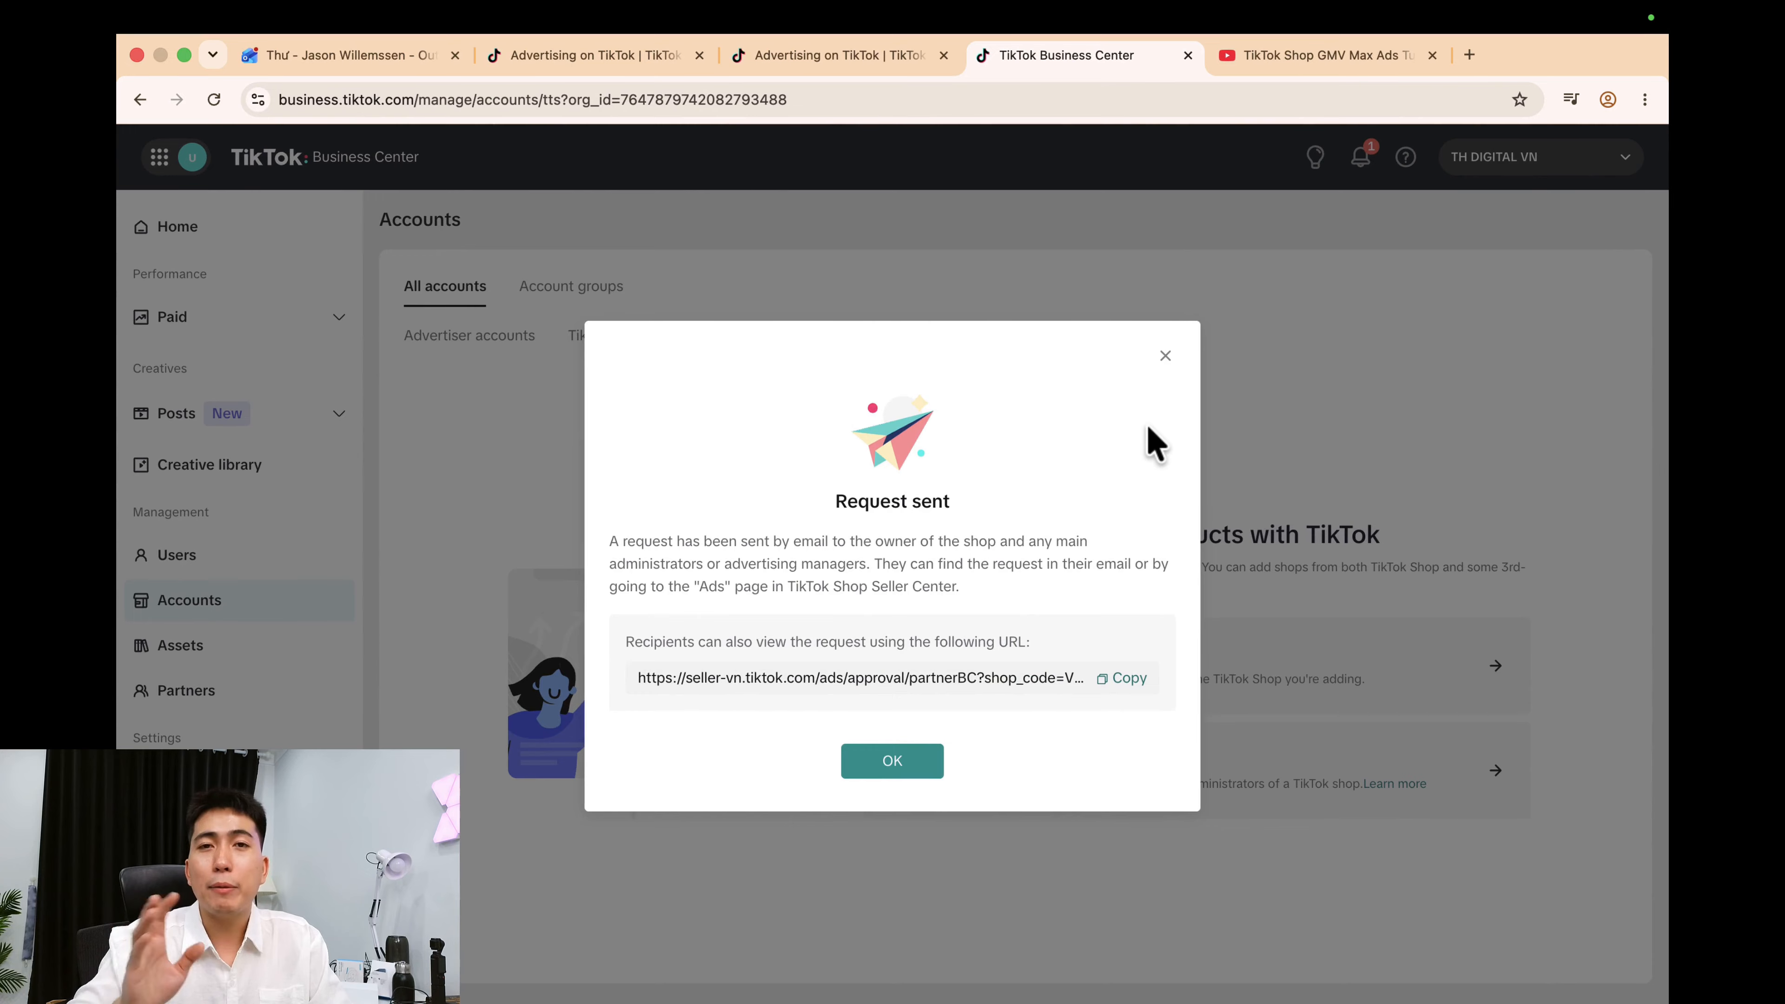
Assign all users to the approved Hluxury shop, then open its GMV Max details.
click(899, 761)
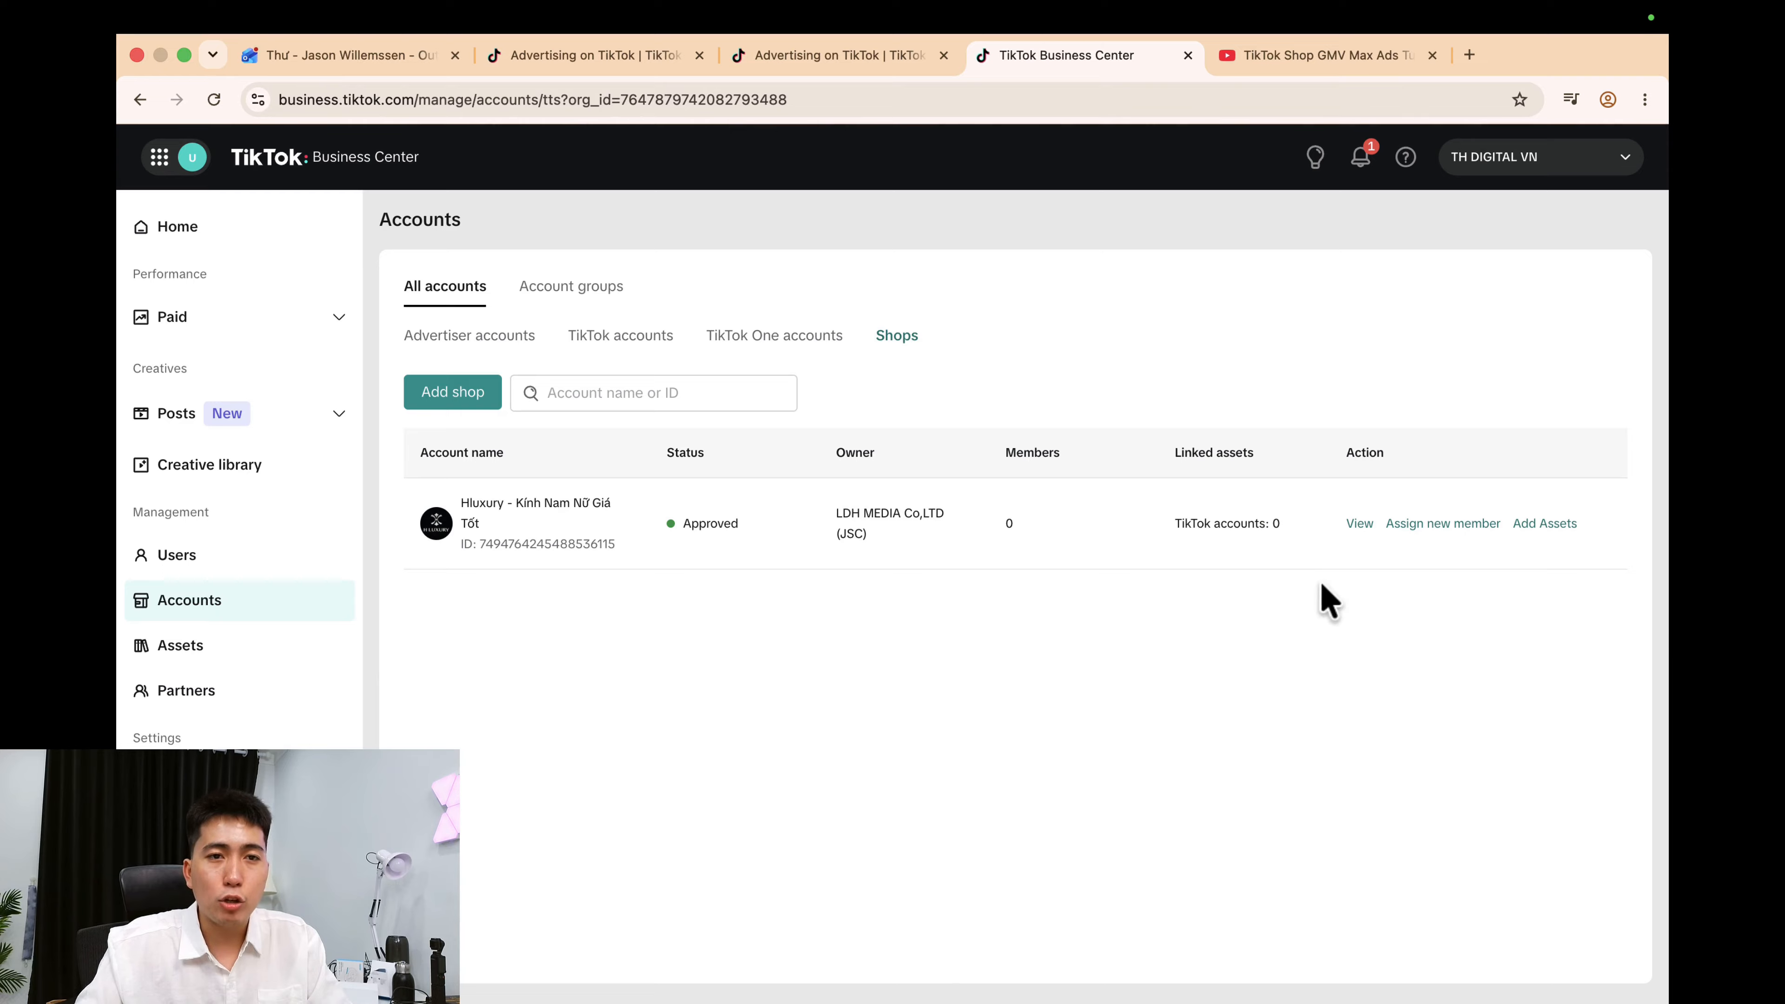
click(1444, 526)
click(520, 466)
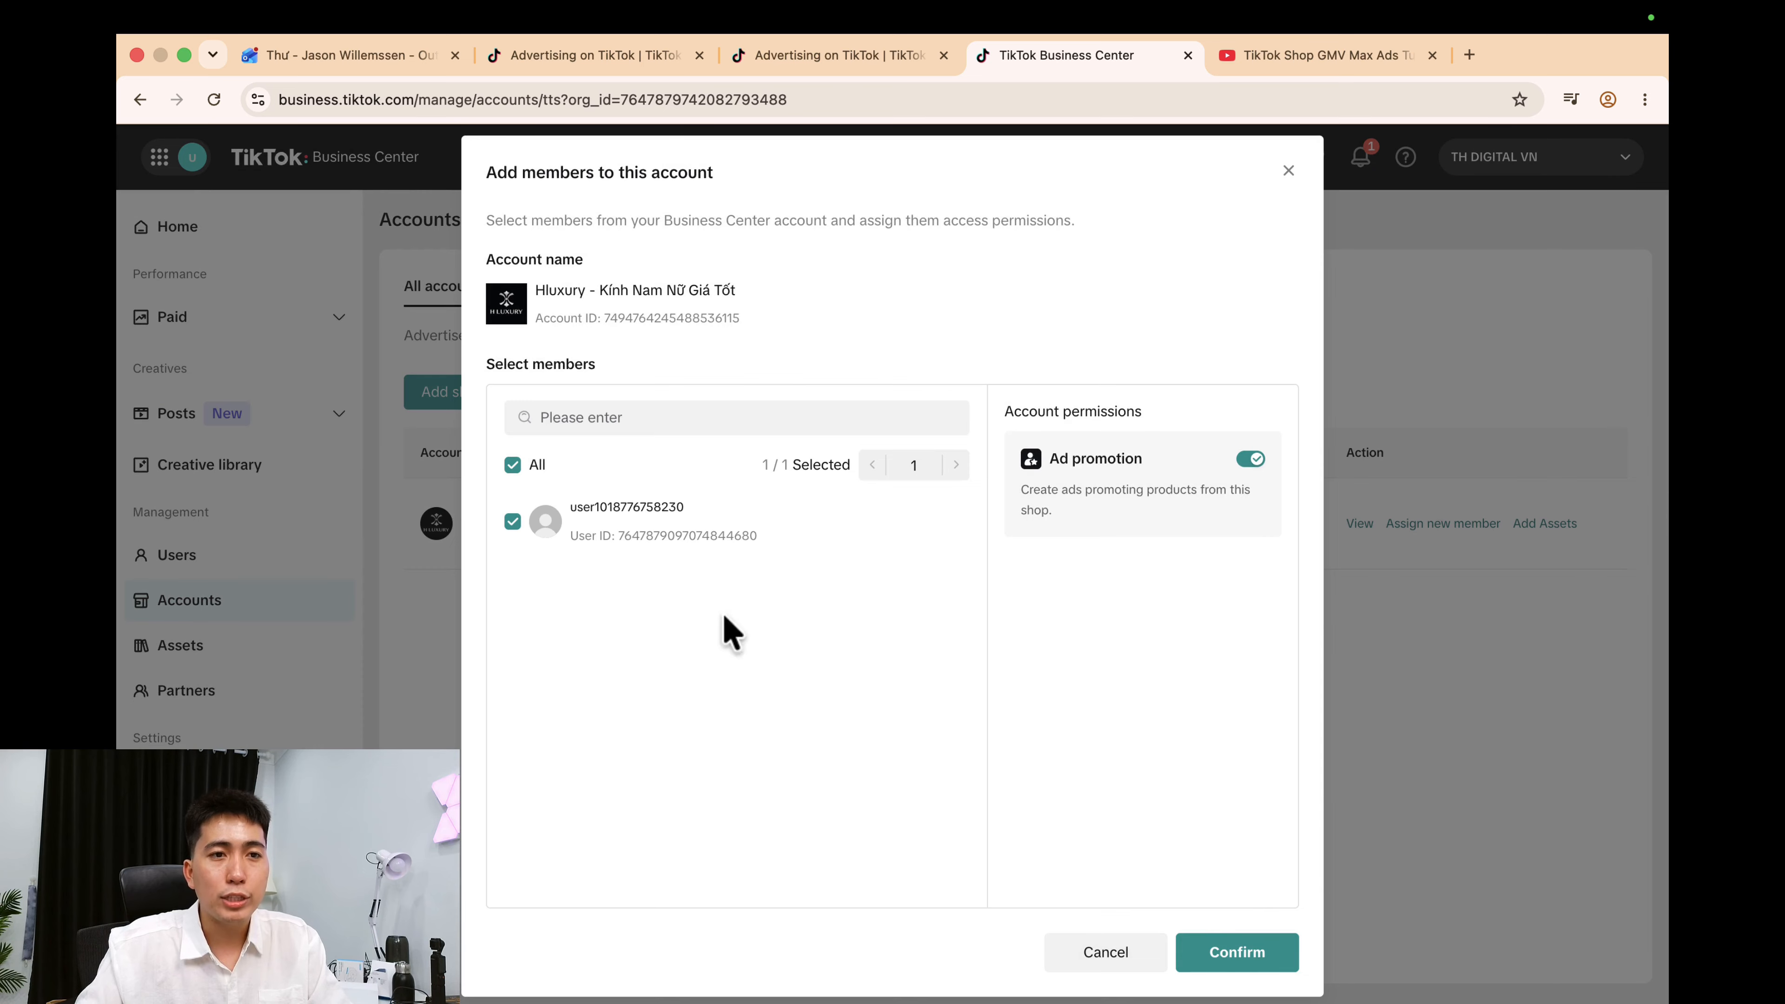
click(1237, 958)
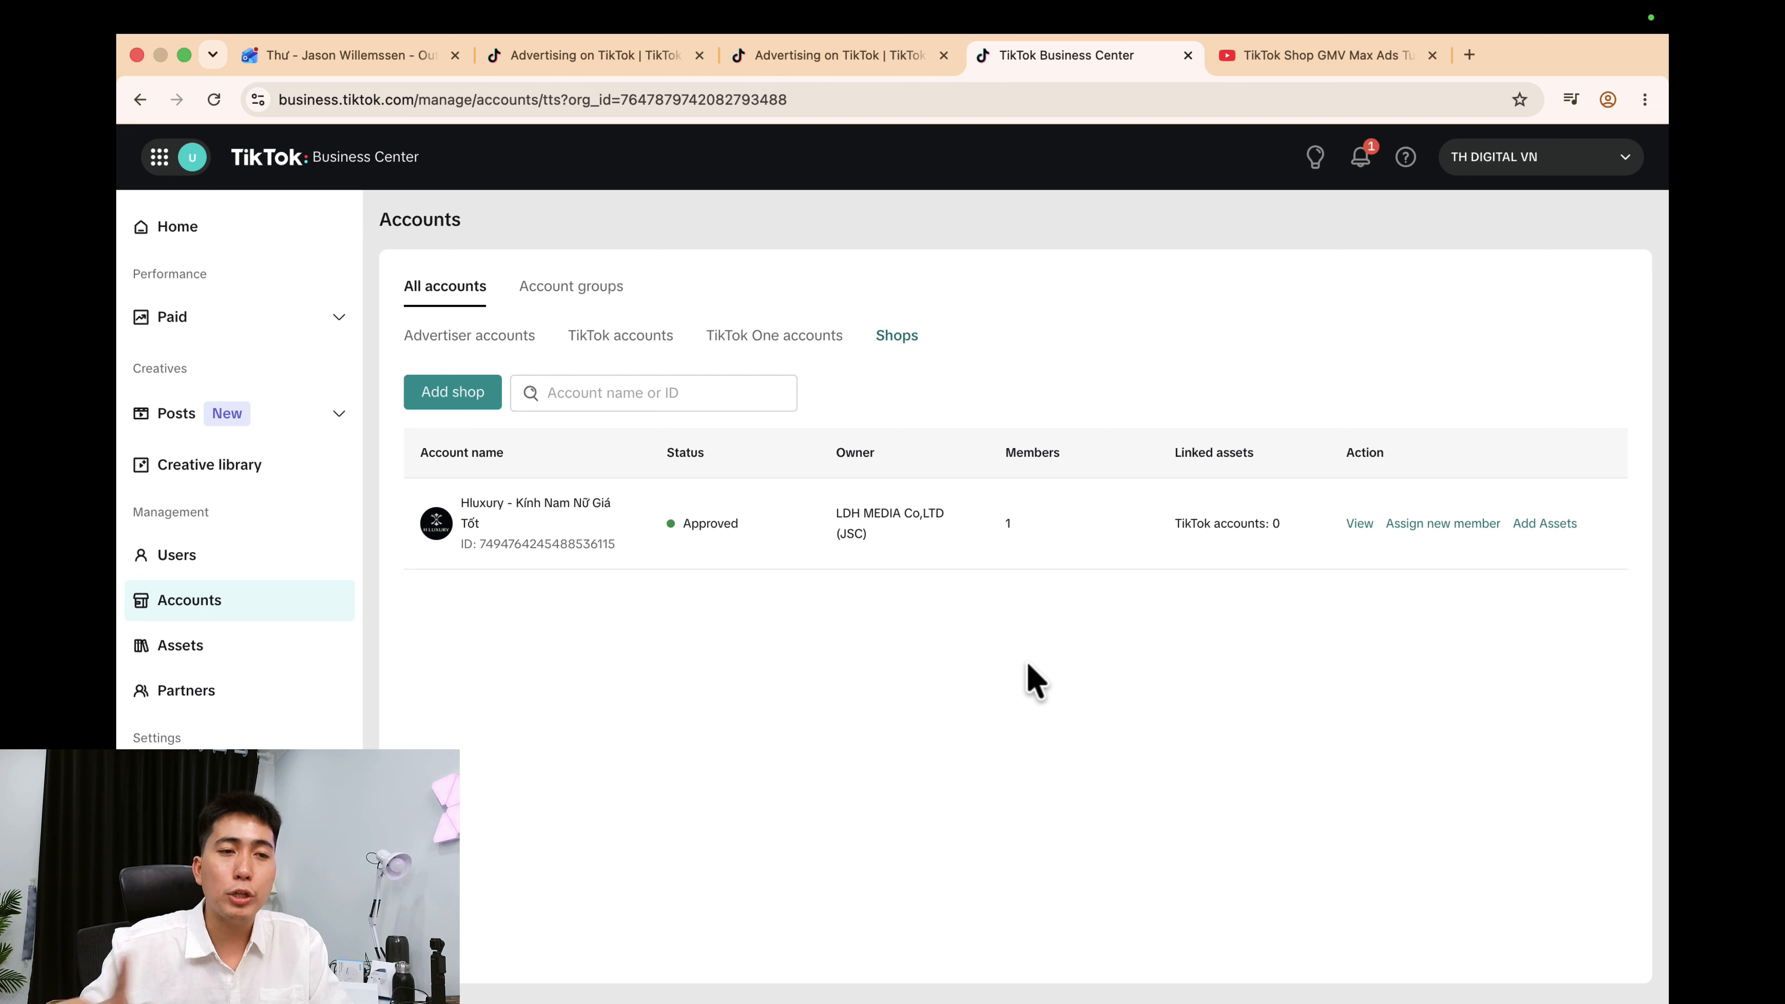
click(770, 519)
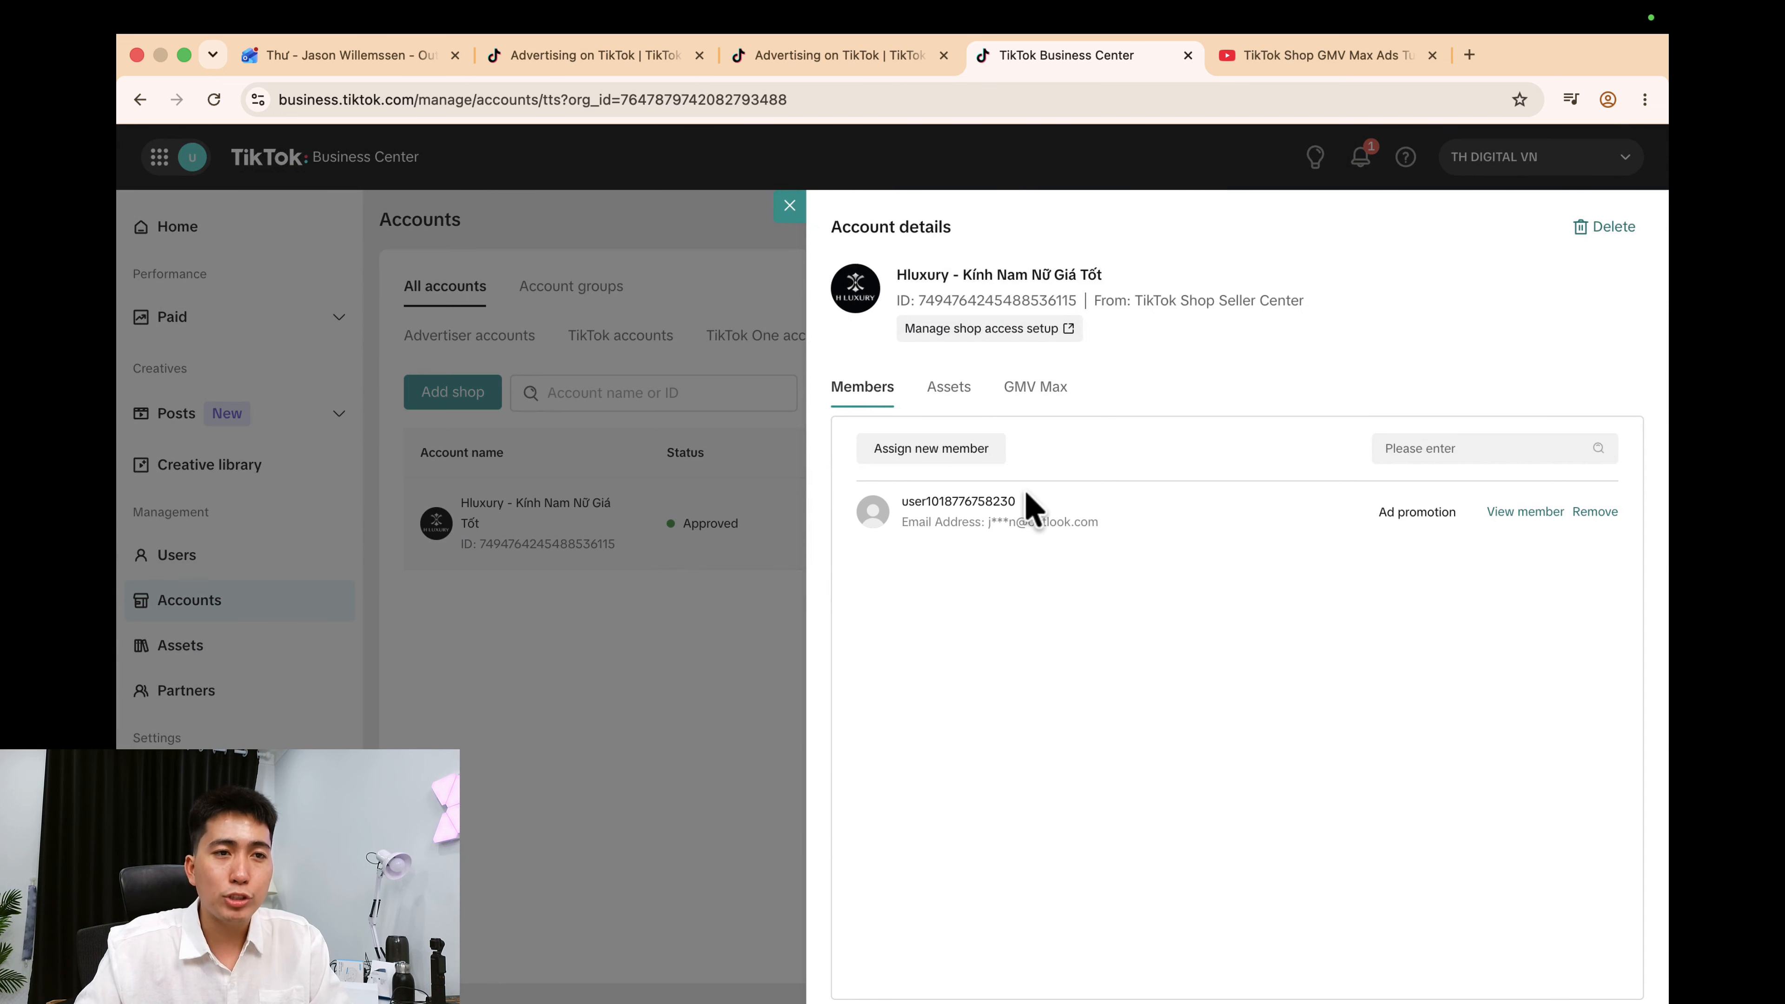
click(1054, 395)
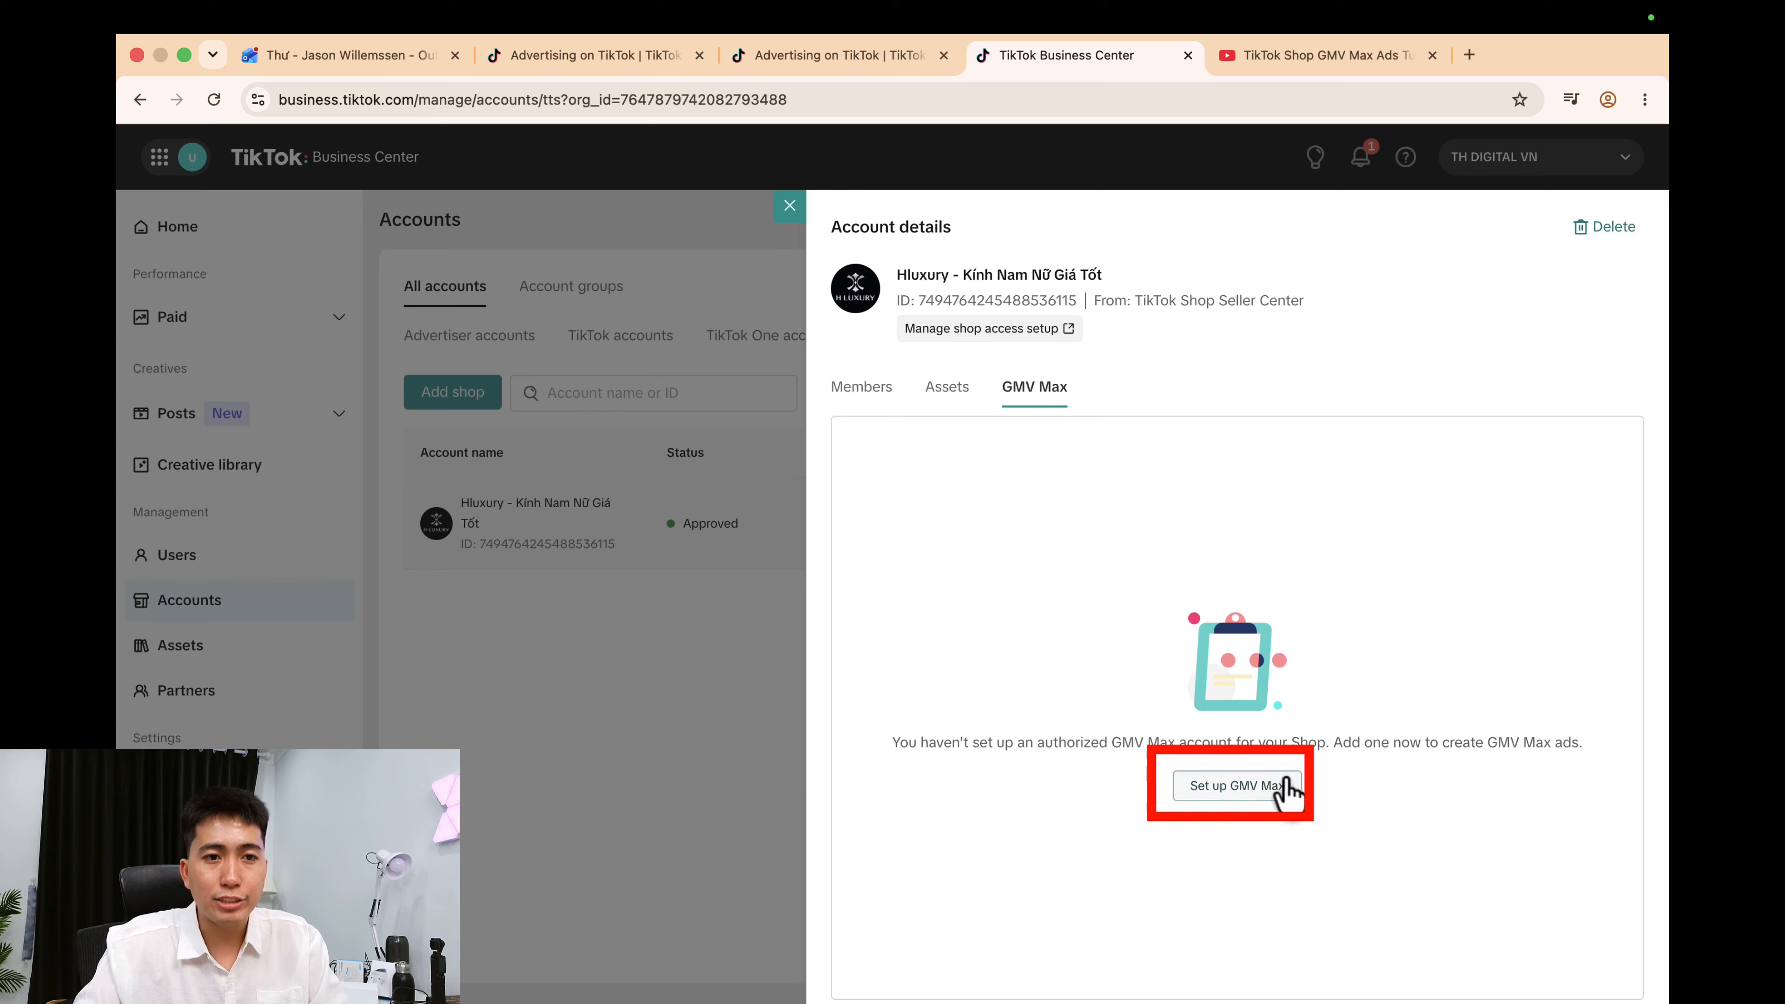
Confirm a GMV Max authorization request for TH DIGITAL_nj6h5m and copy its link for the shop owner.
click(1248, 788)
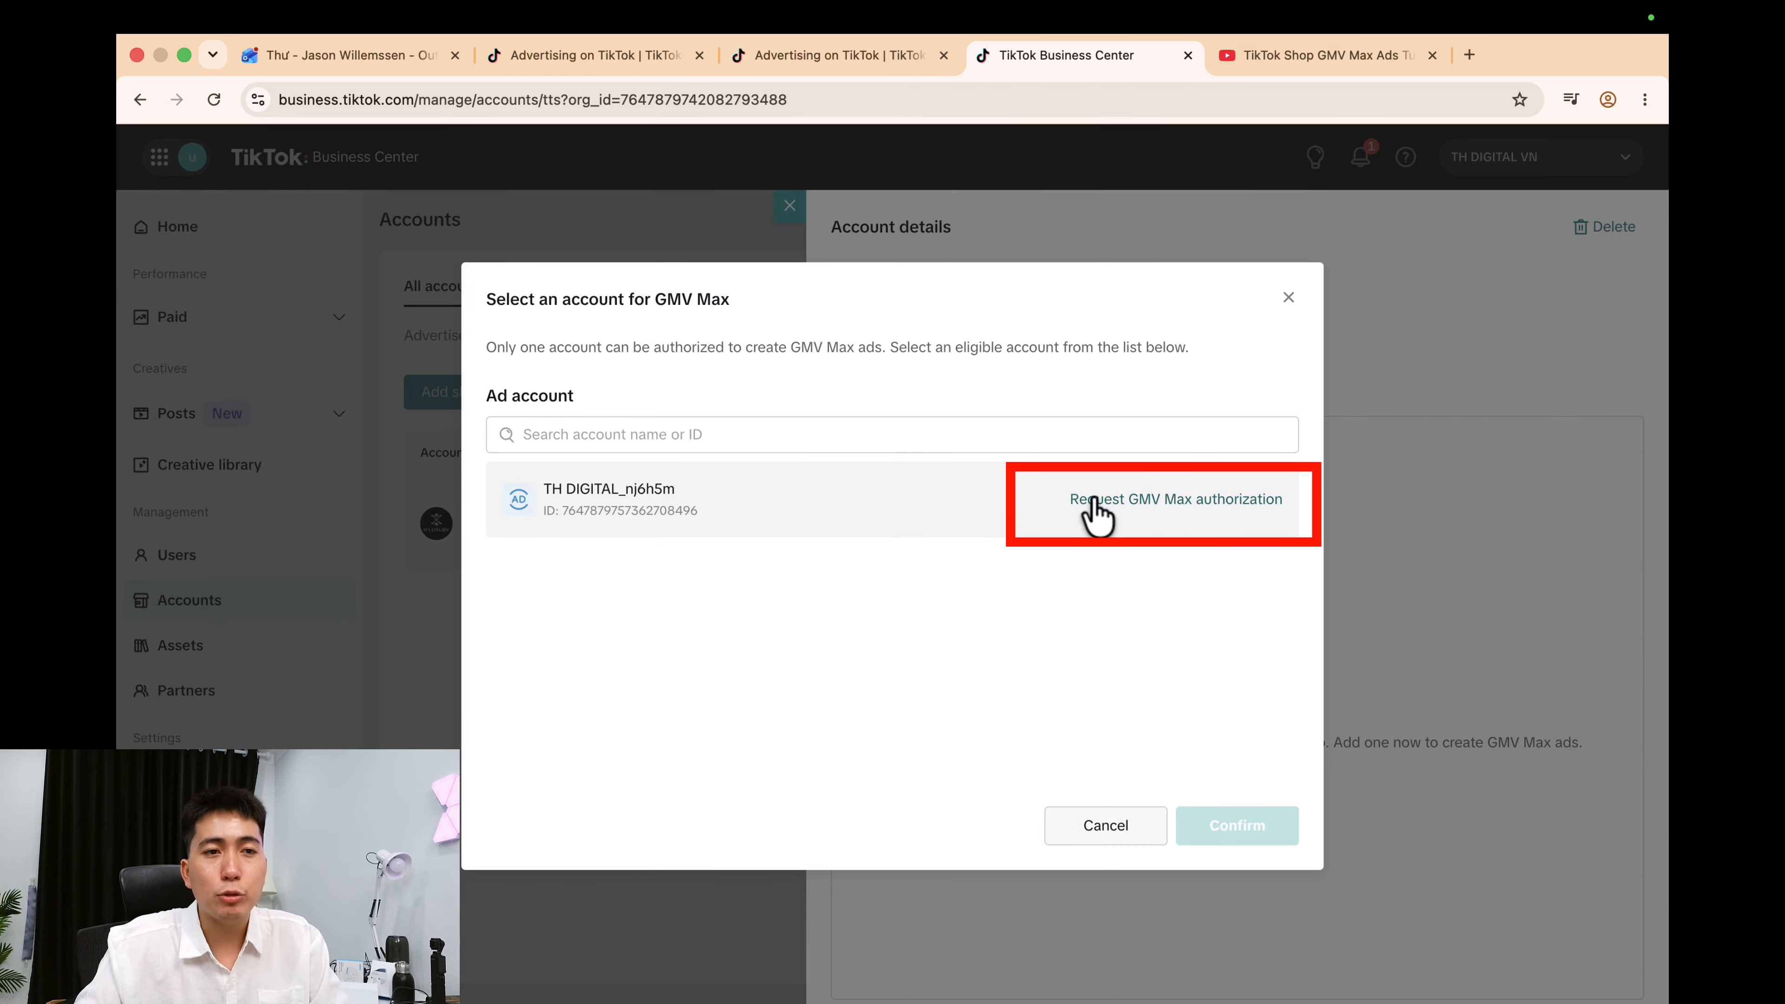
click(1209, 500)
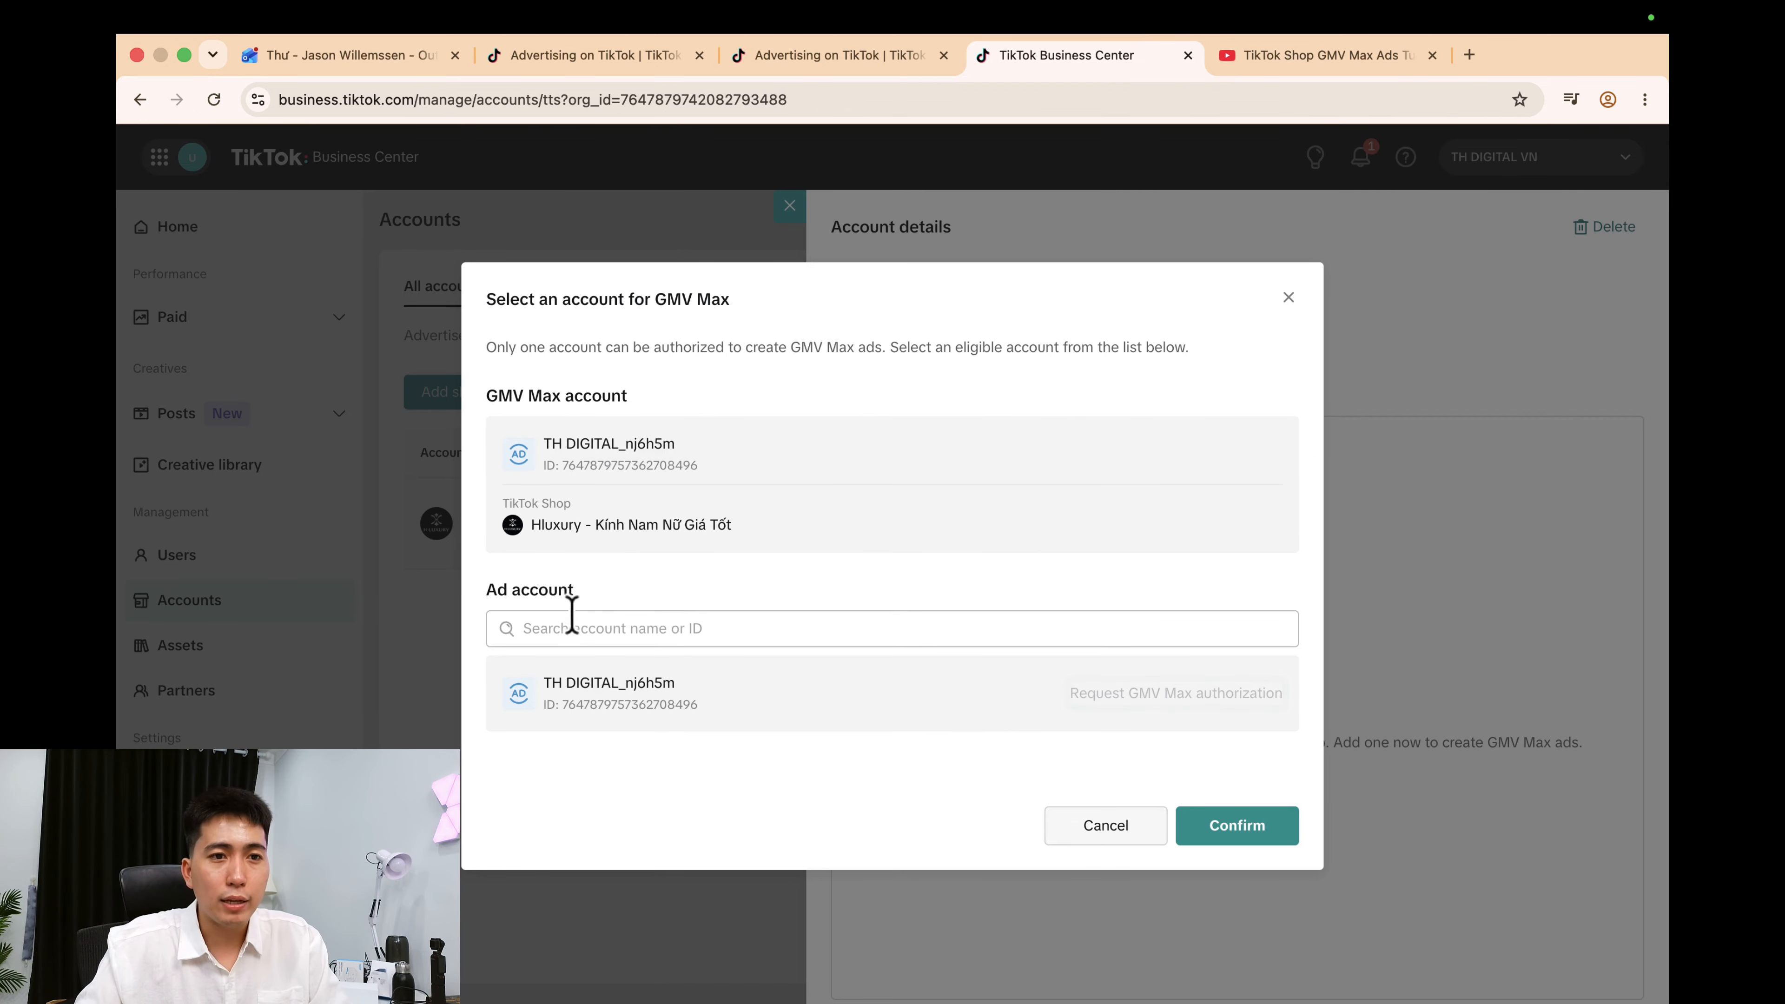
click(1238, 824)
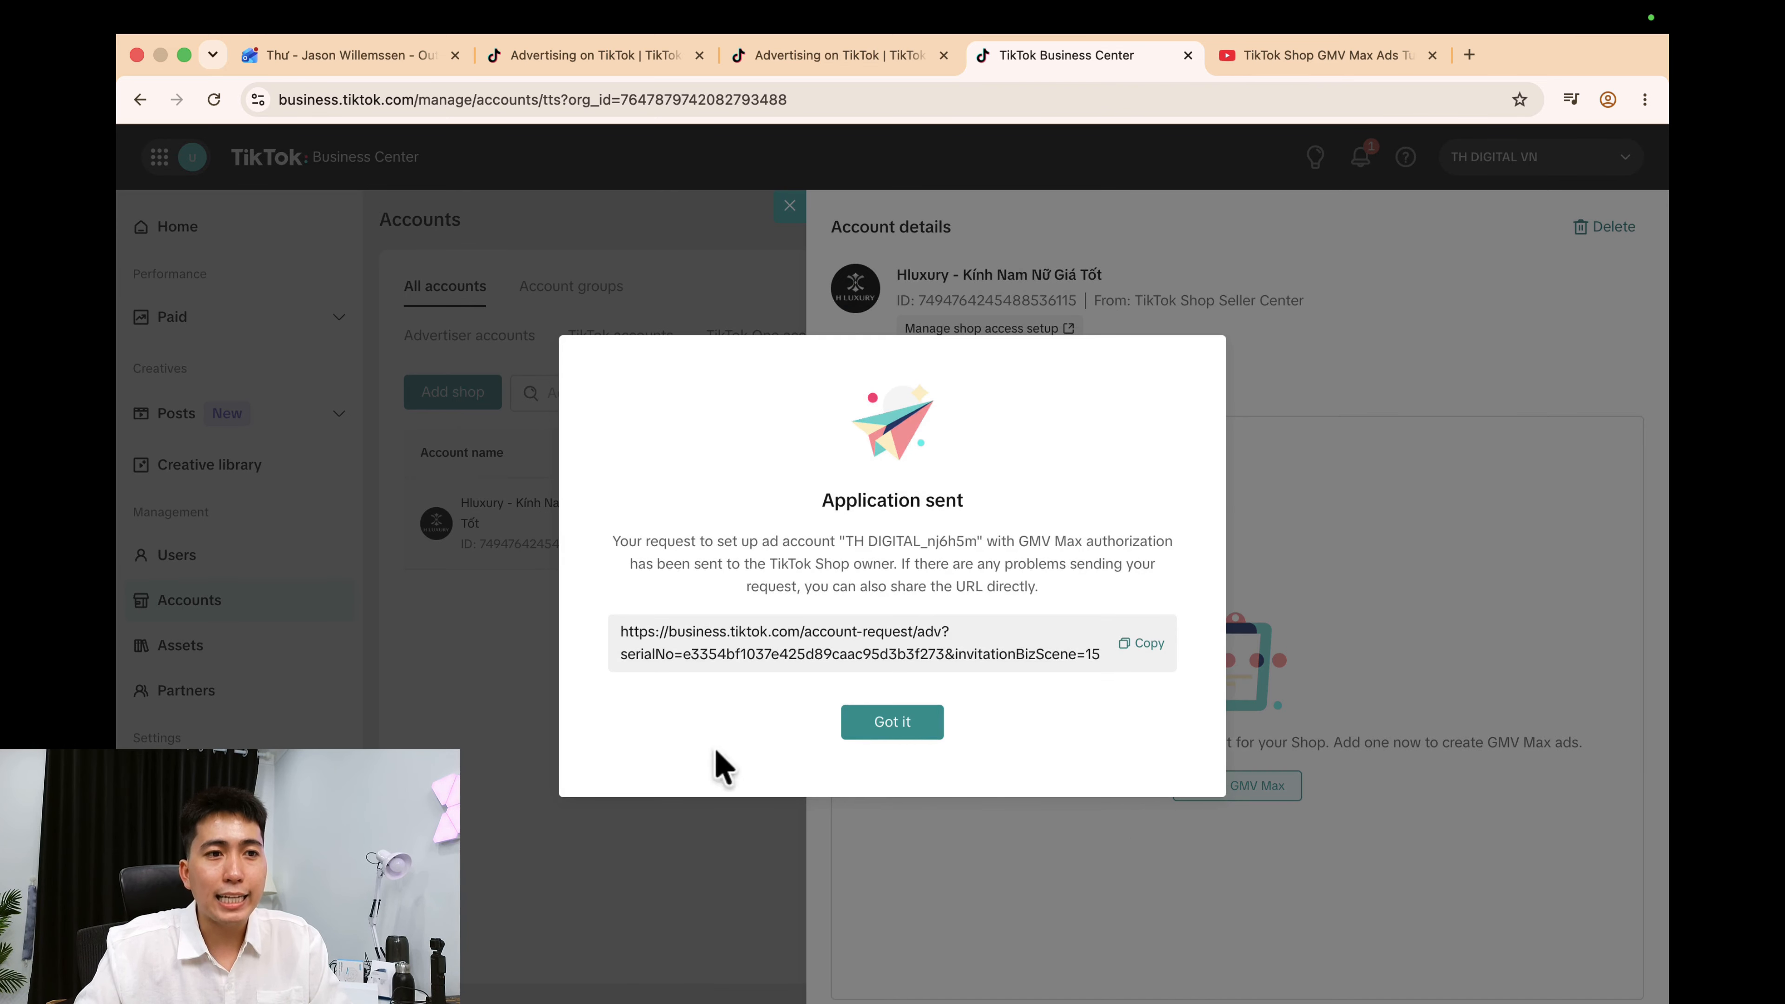
click(1147, 644)
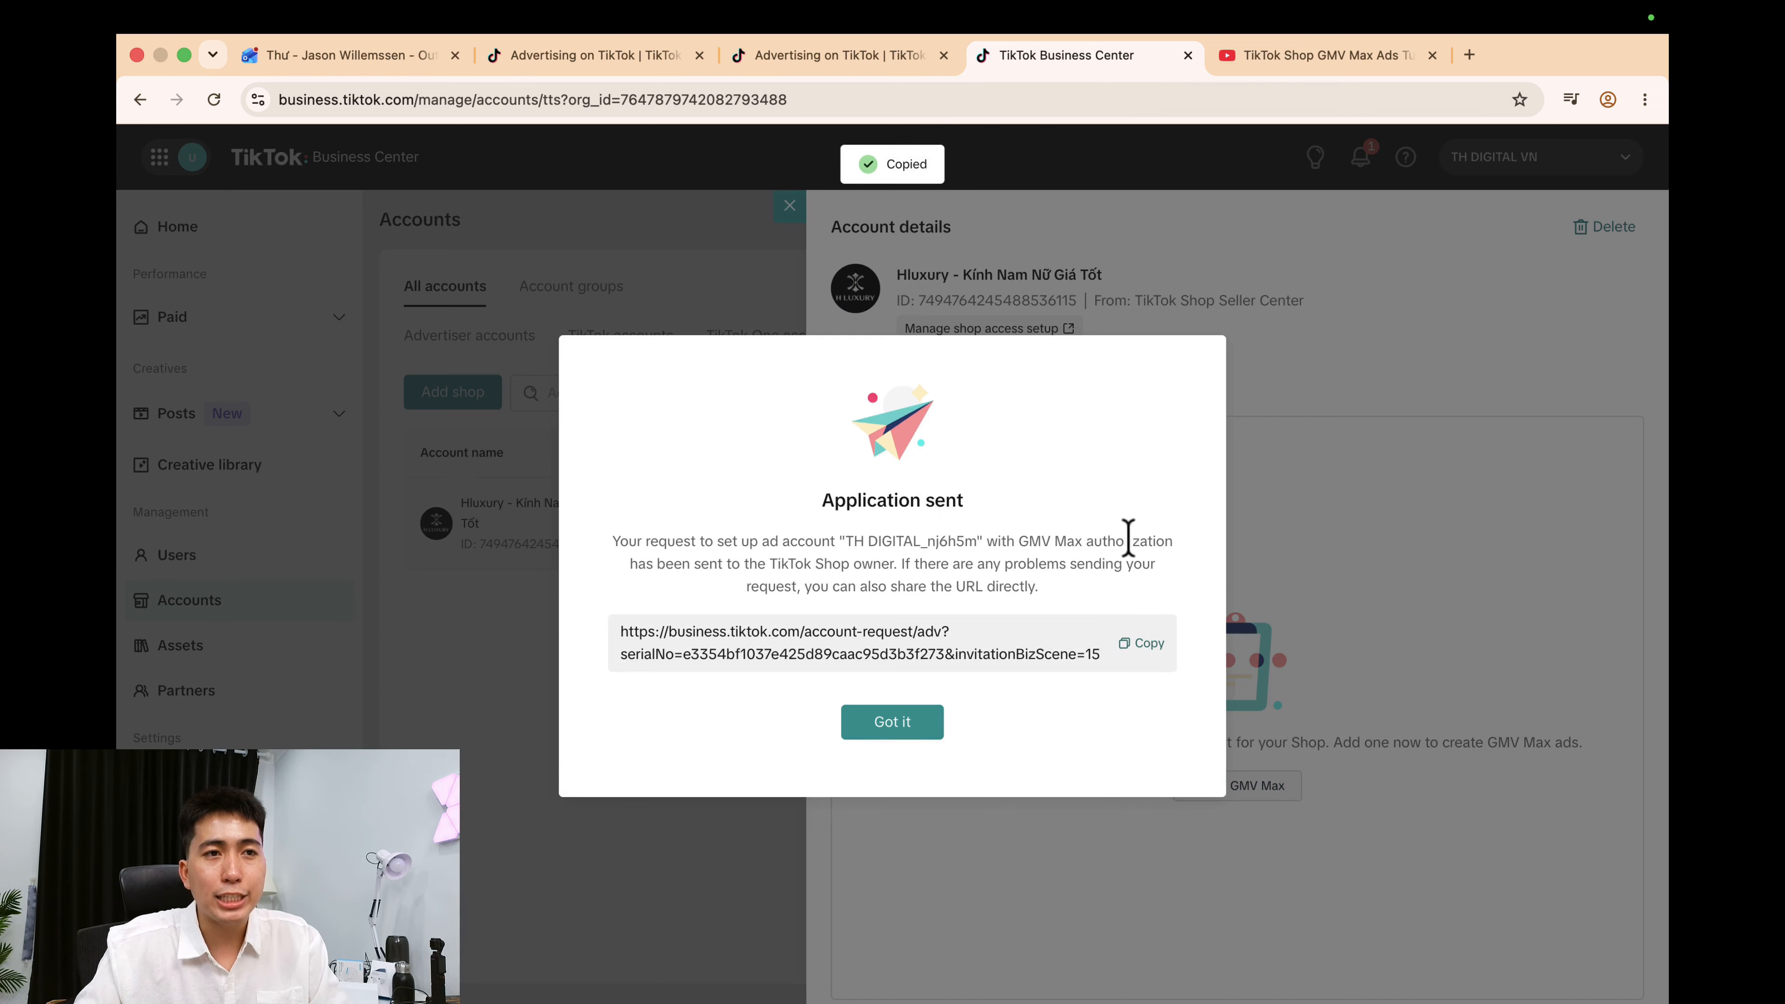
key(ctrl+Right)
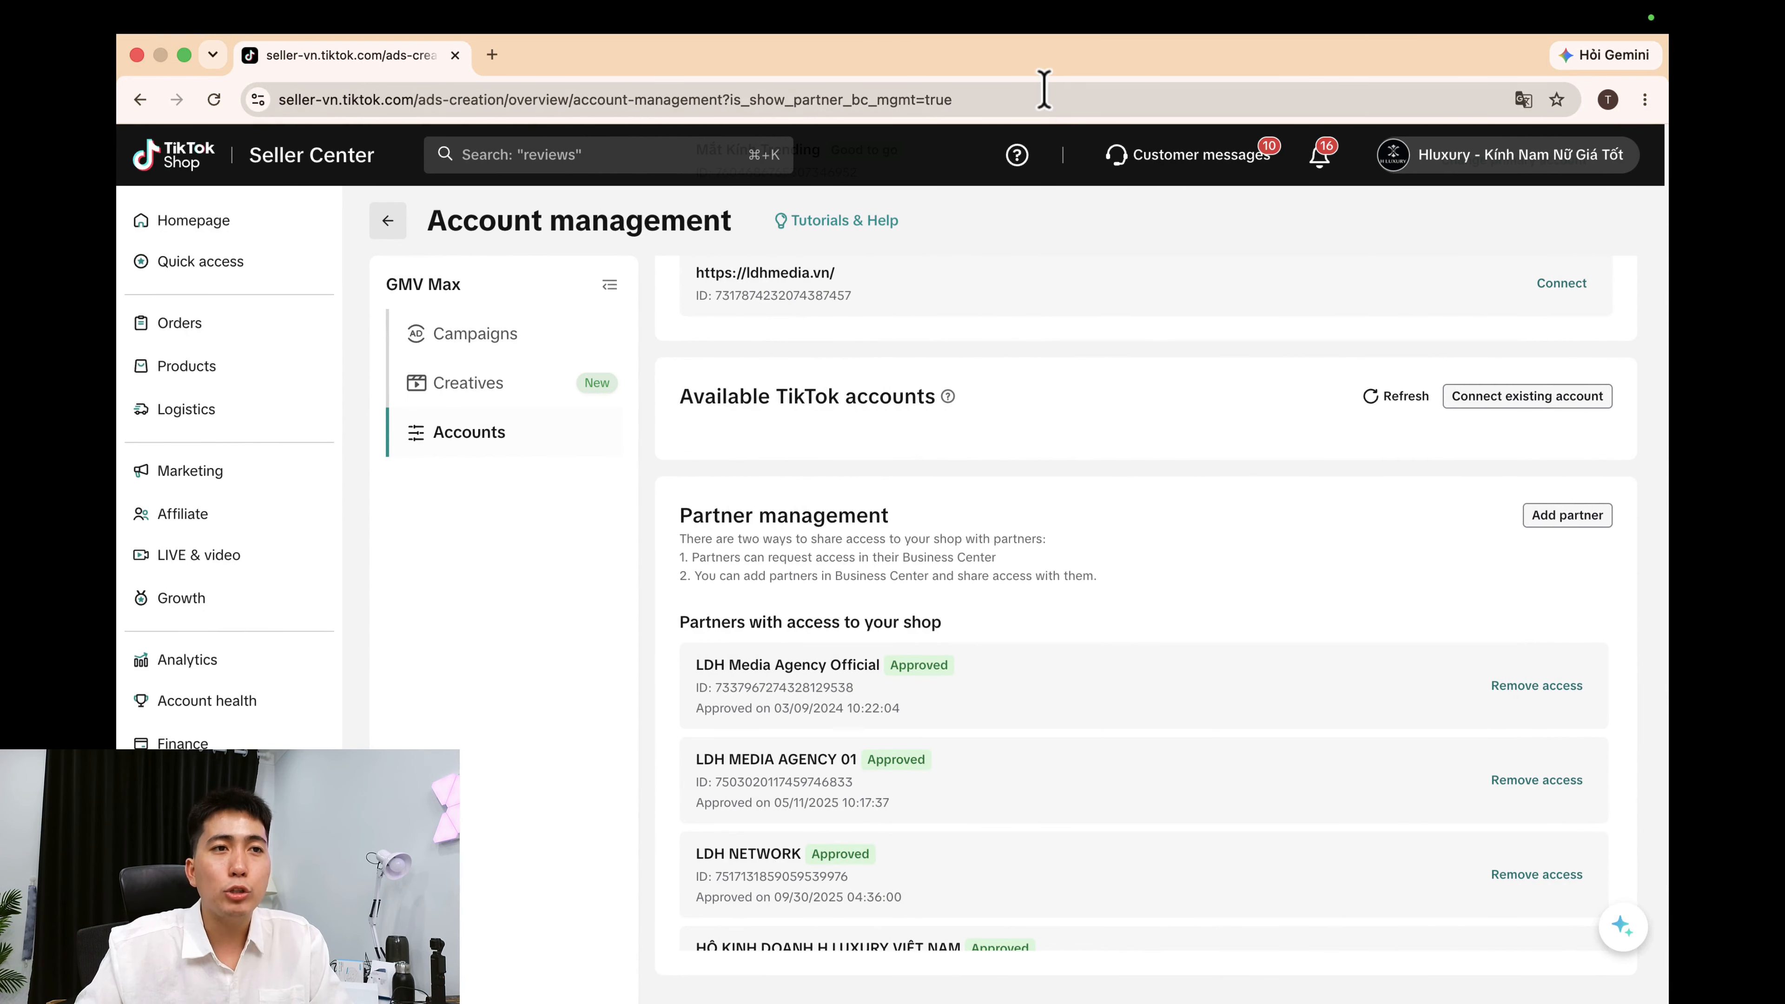
click(1043, 99)
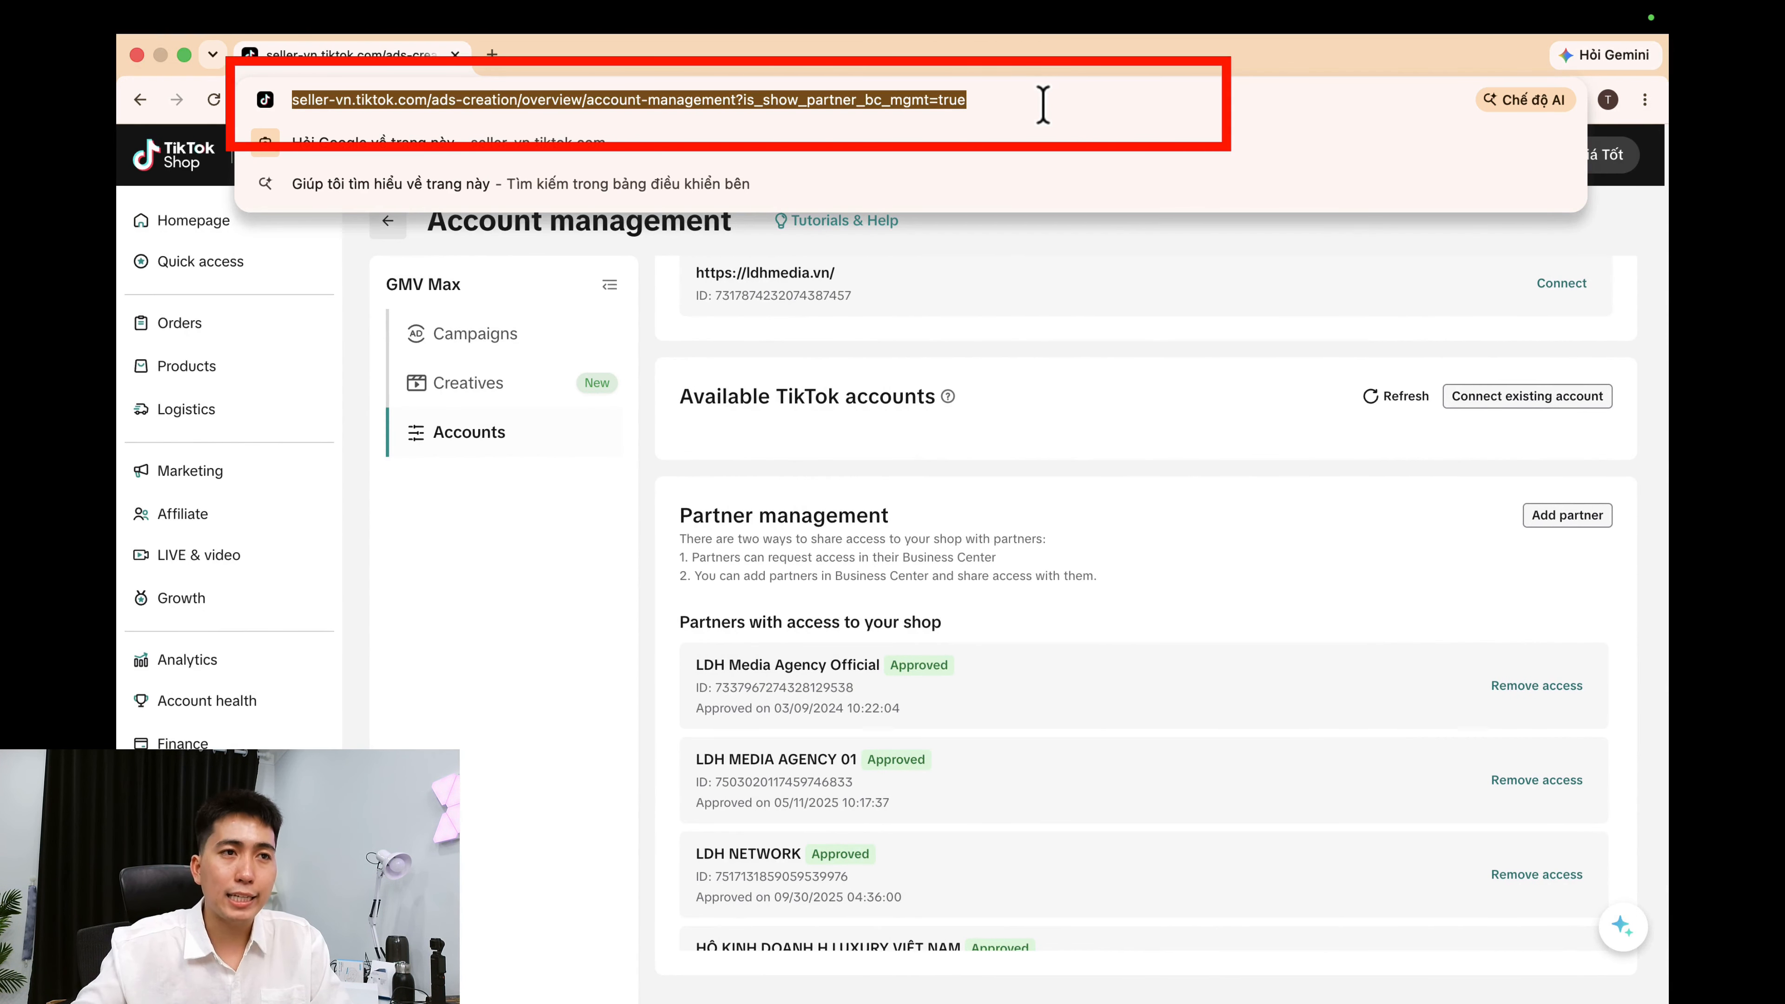
Paste the request link and approve TH DIGITAL_nj6h5m as the shop's GMV Max account.
key(super+v)
key(Return)
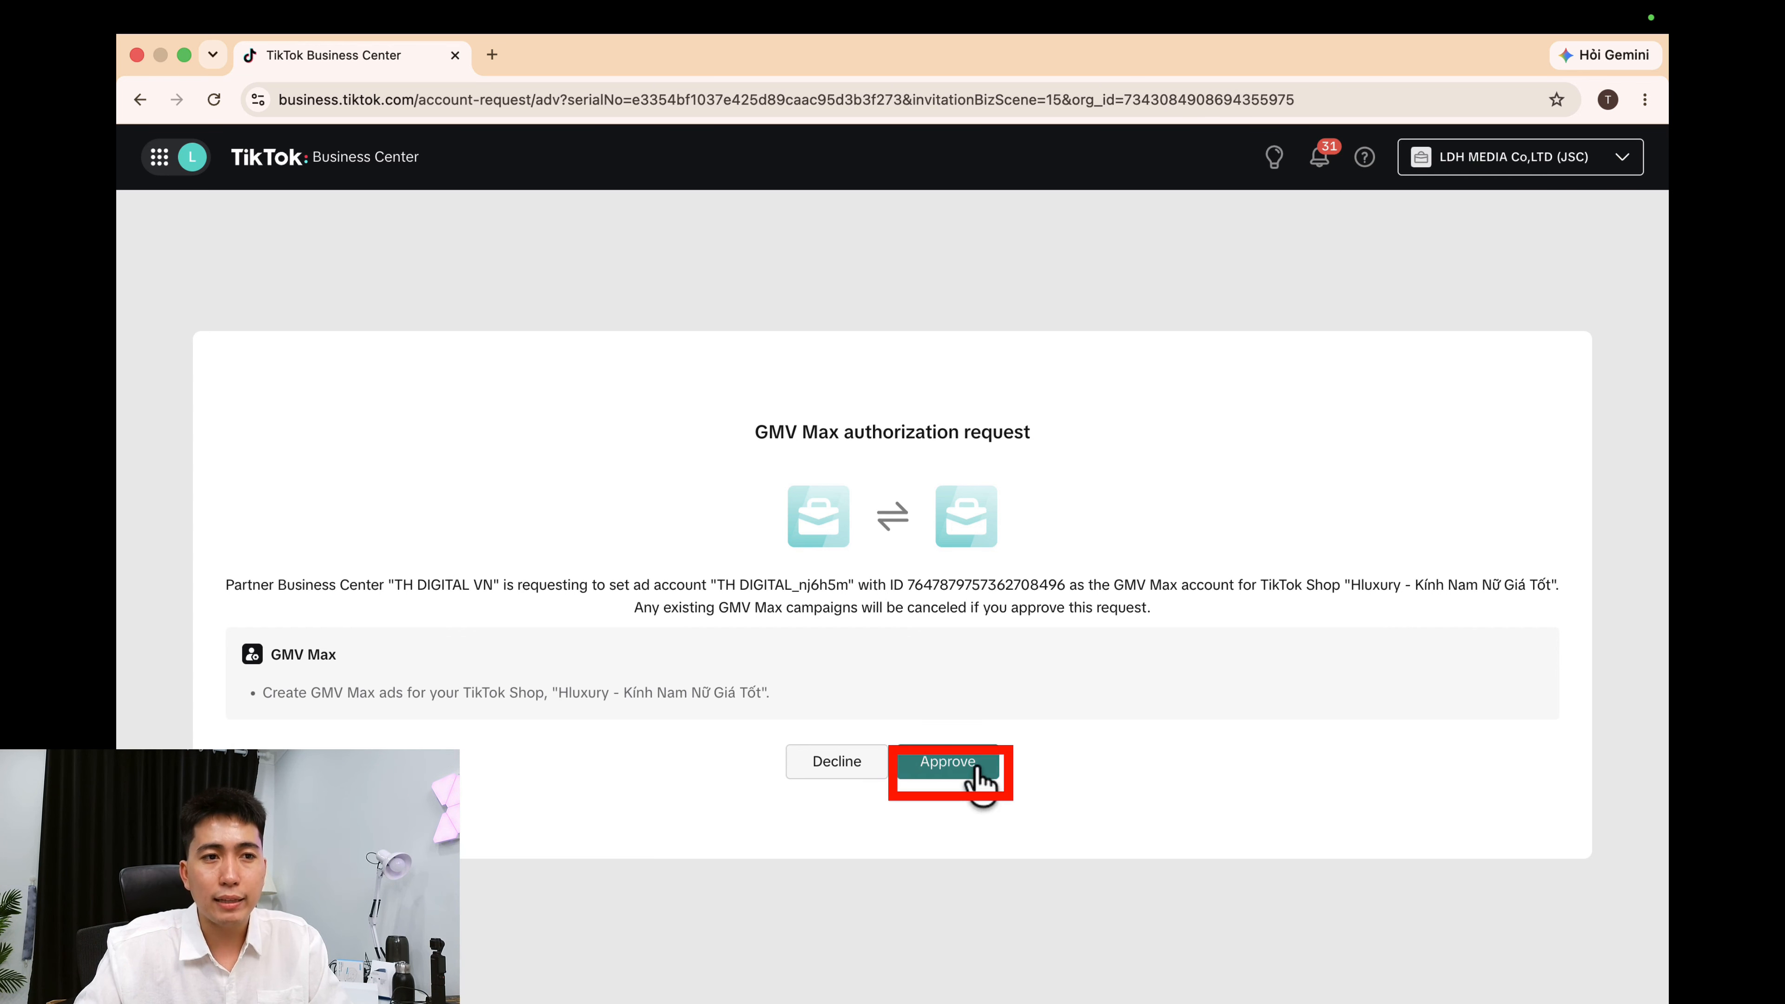
click(977, 773)
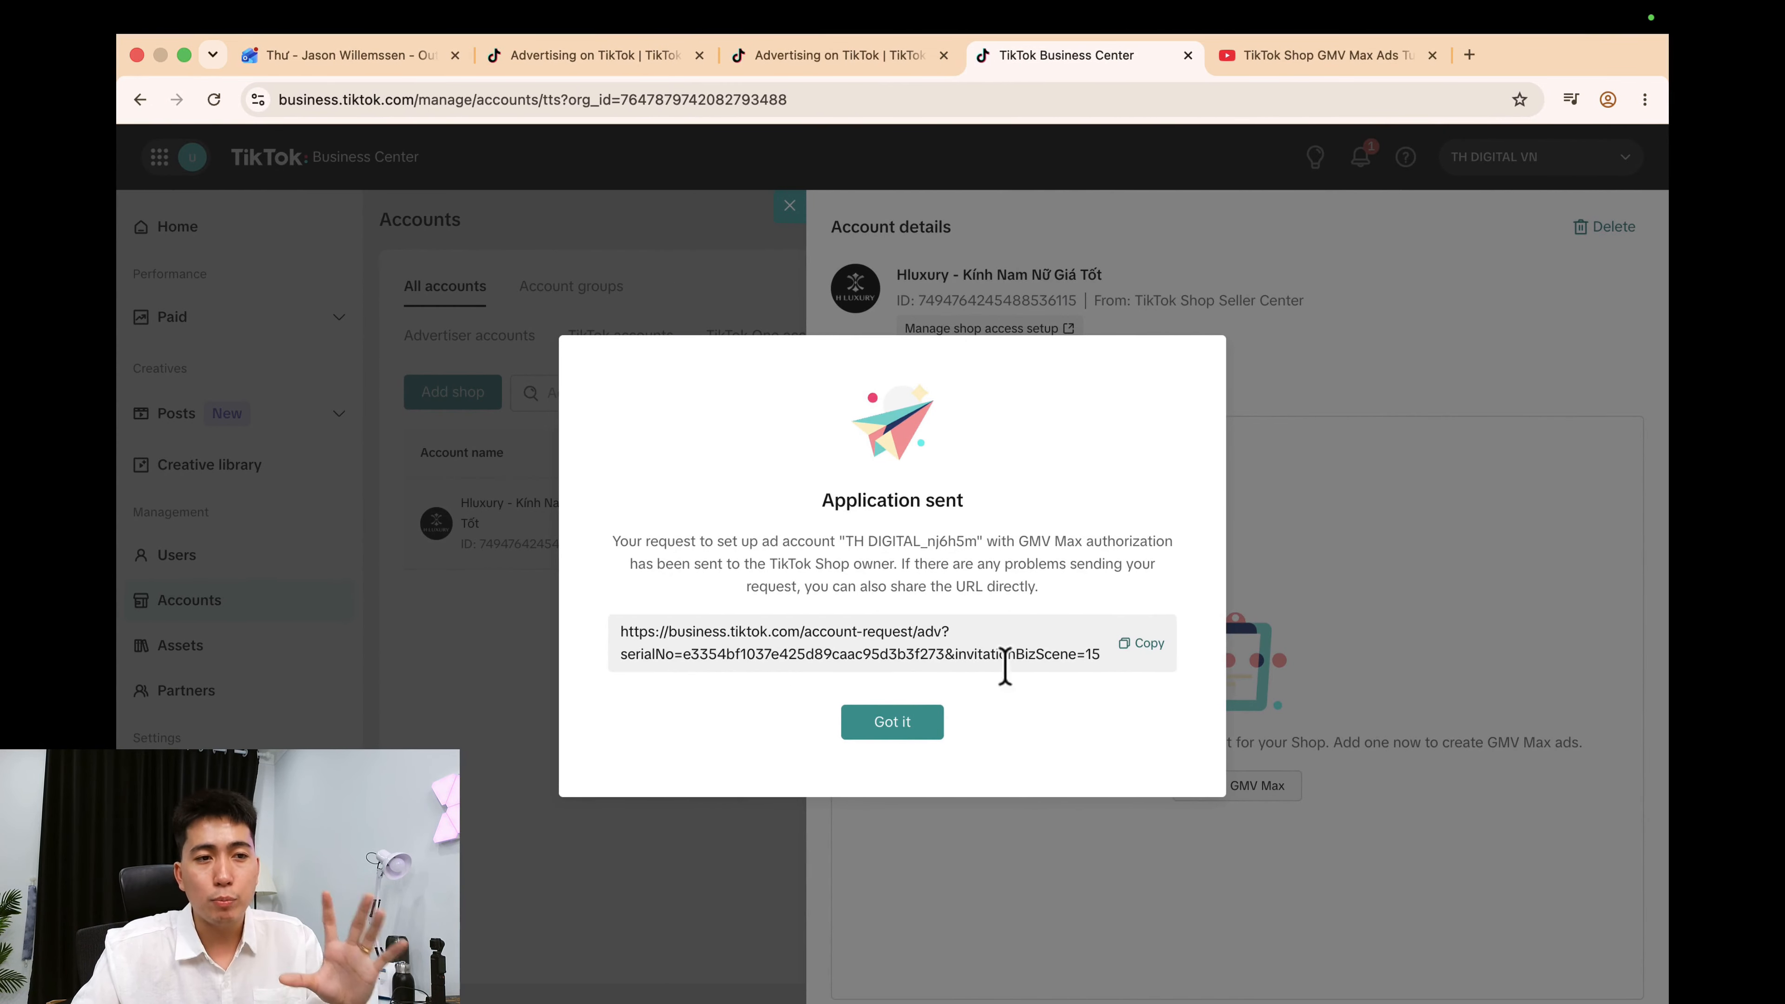
click(896, 728)
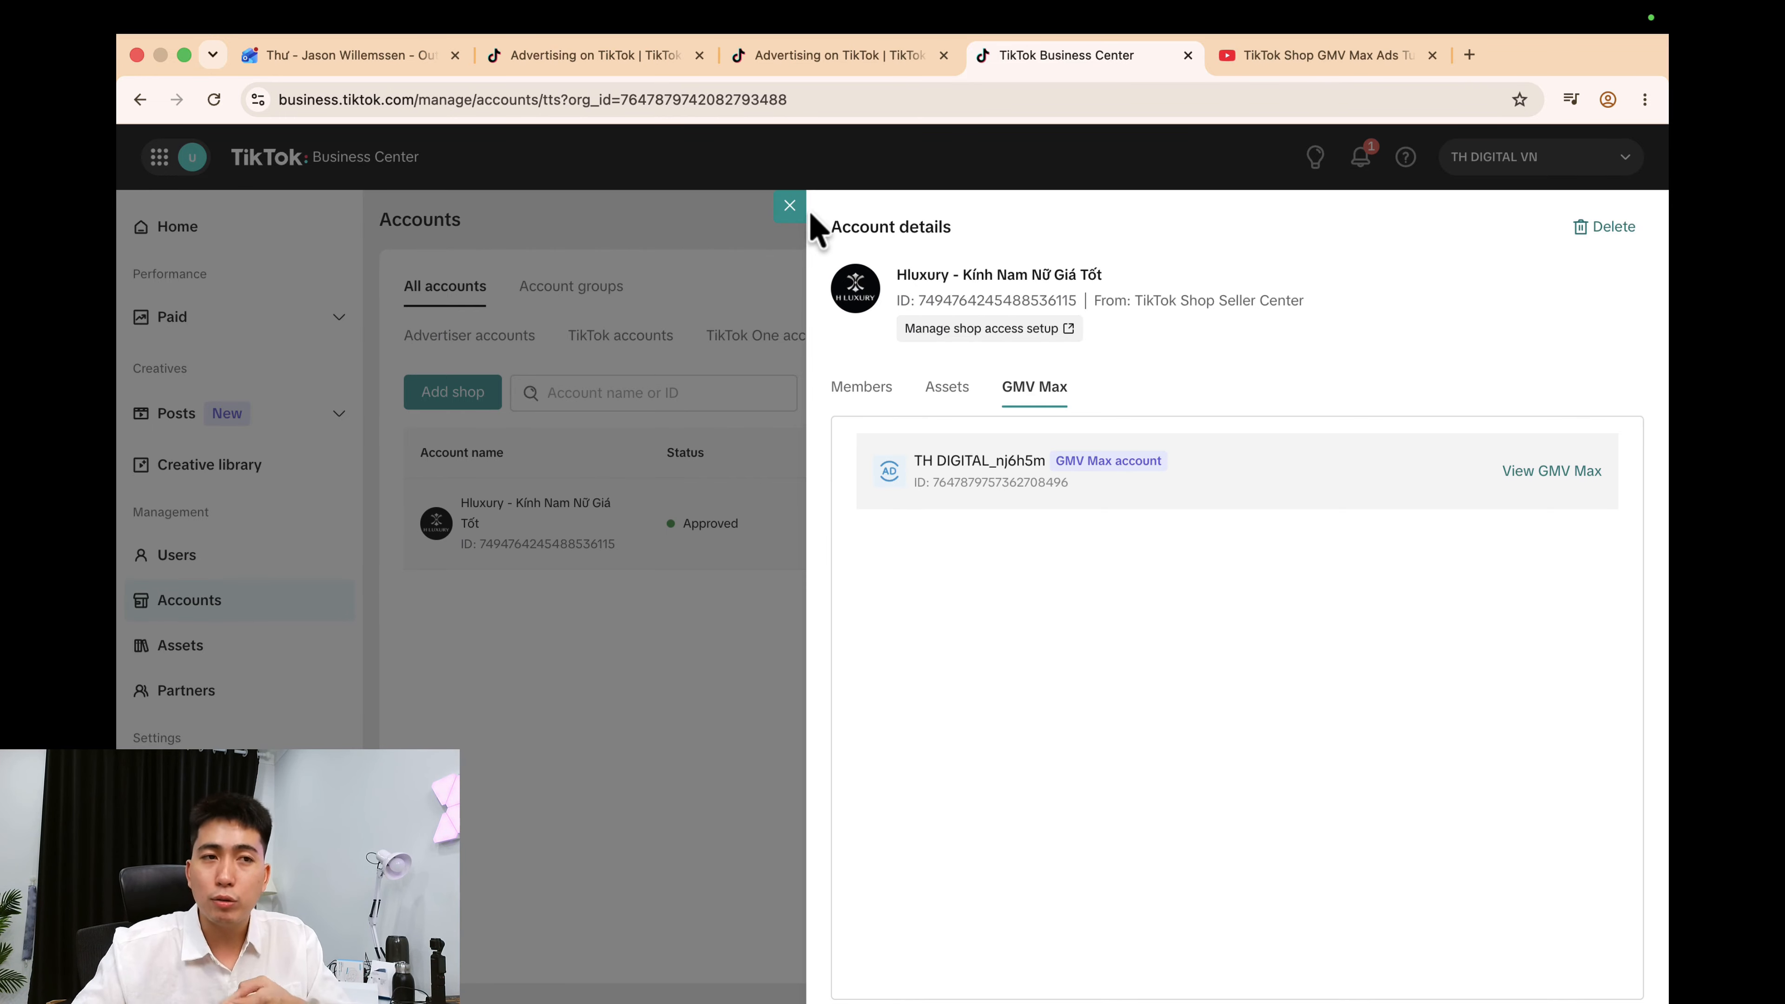
Close the shop details and open TH DIGITAL_nj6h5m from Advertiser accounts in Ads Manager.
click(789, 205)
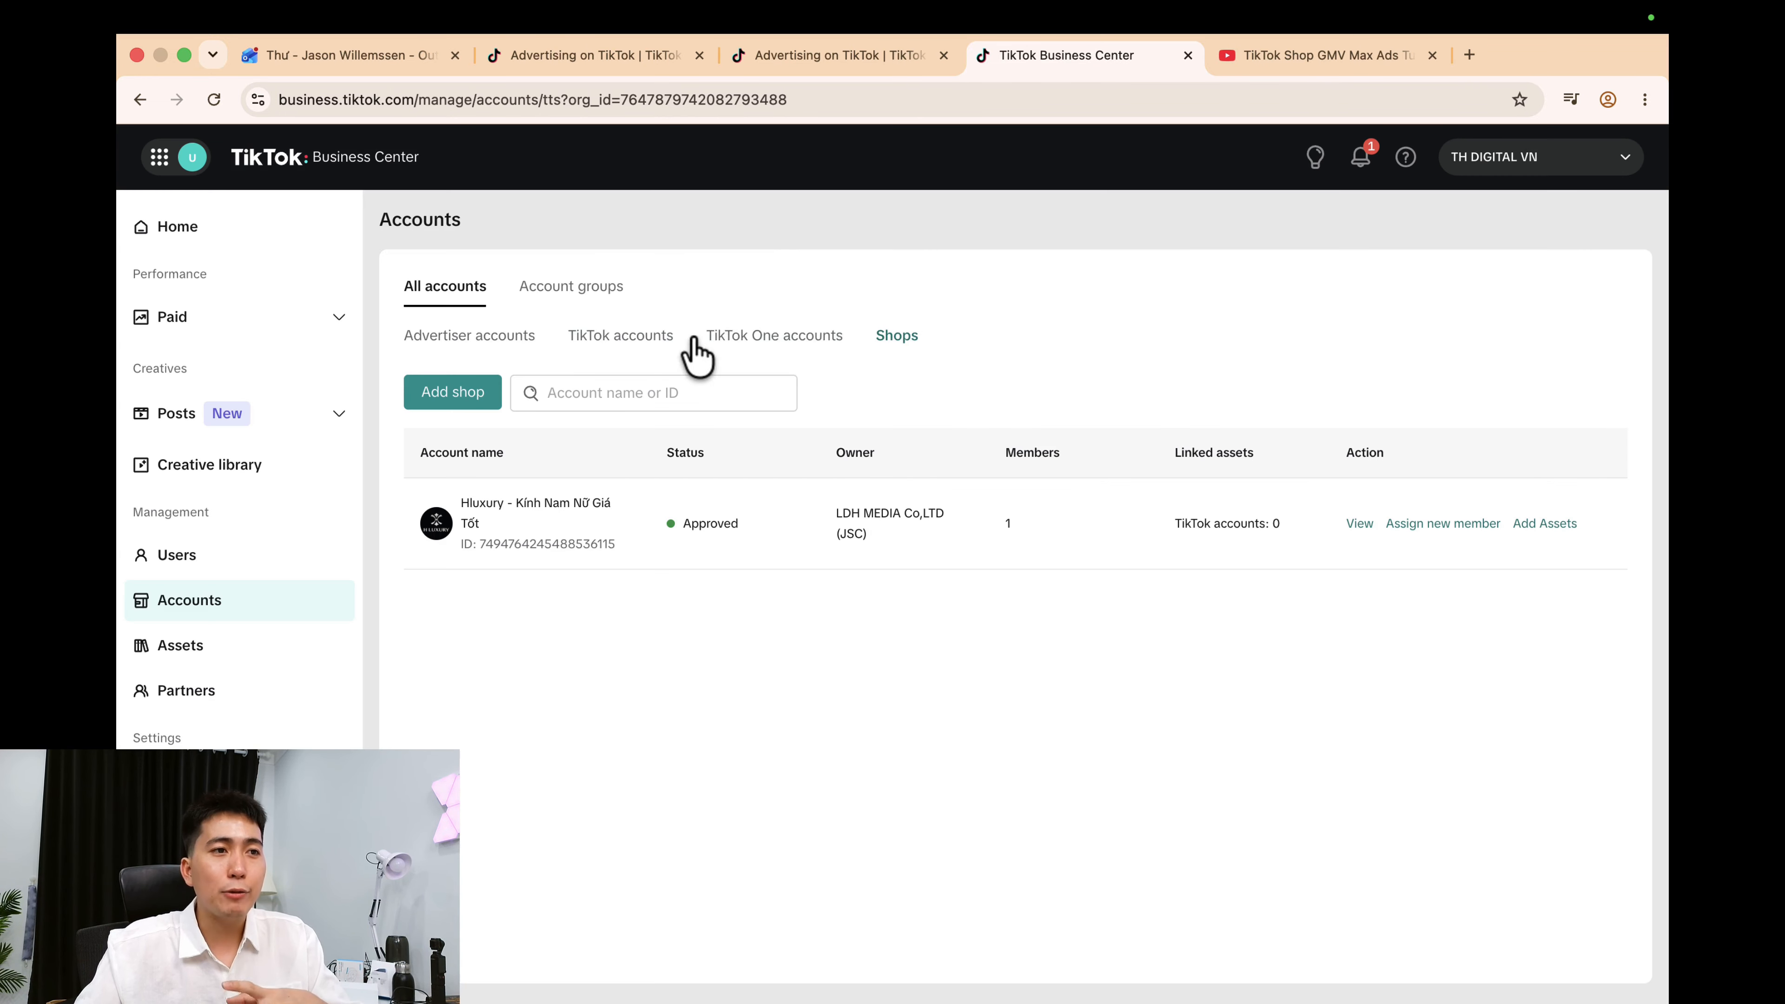
click(506, 338)
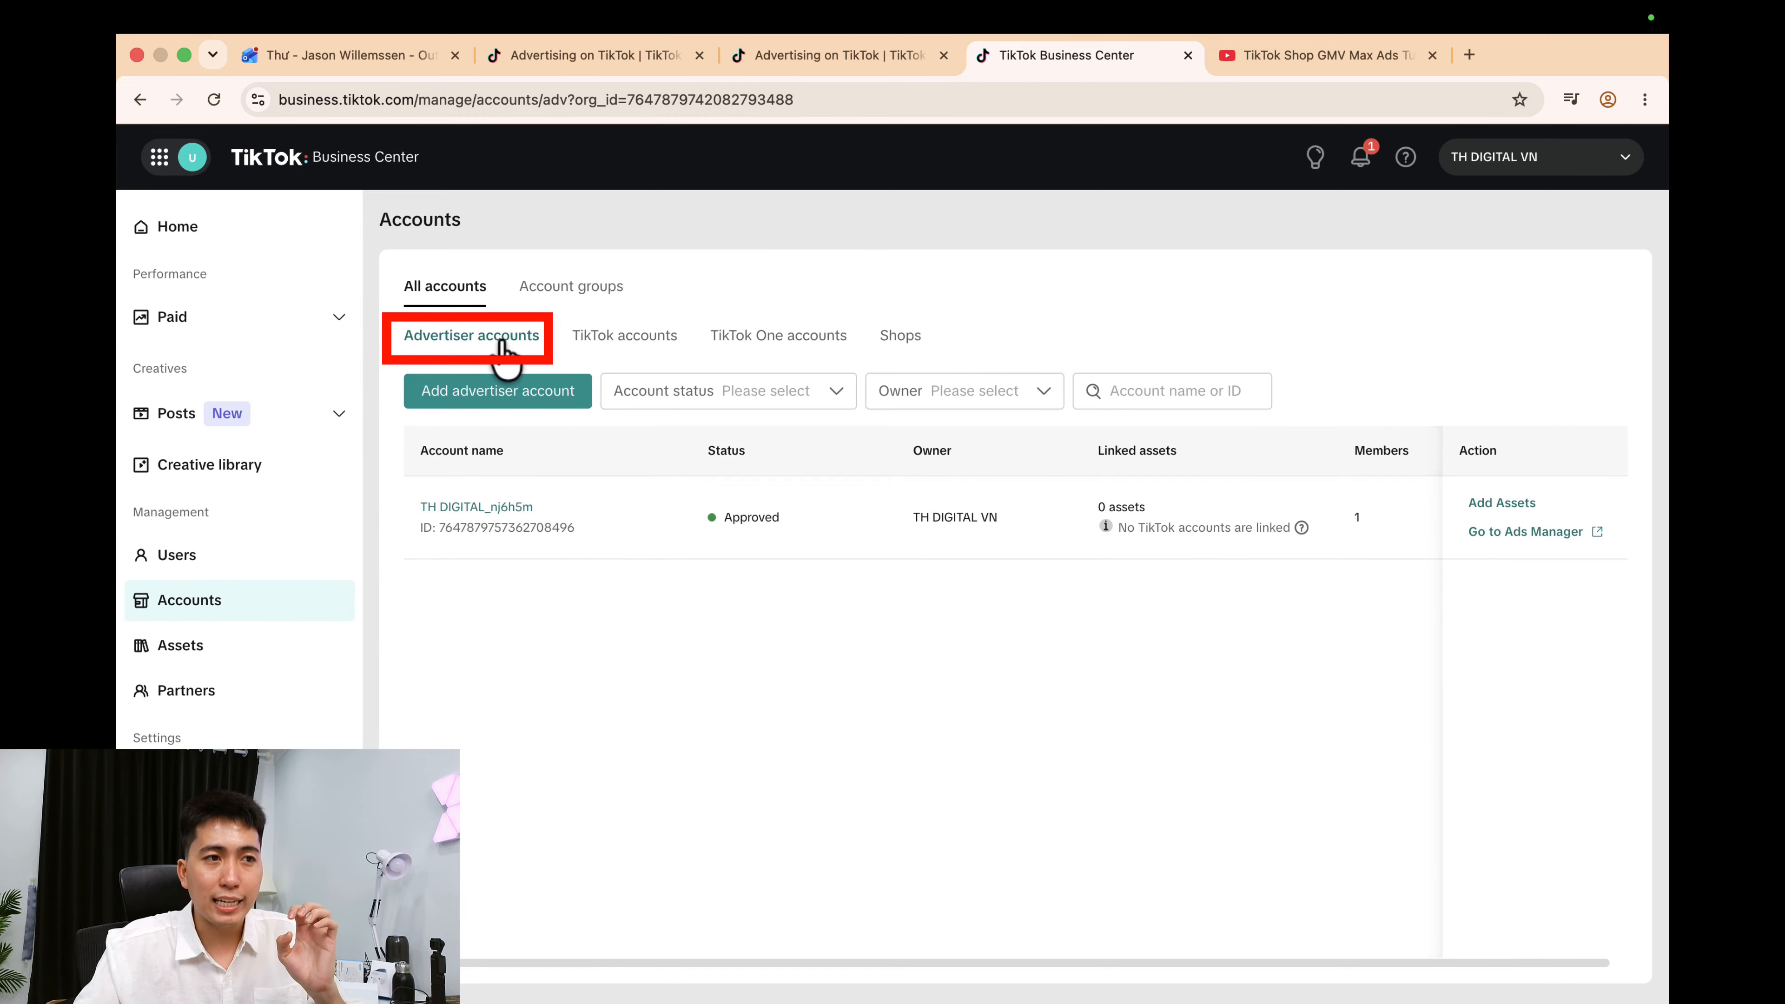
click(1515, 534)
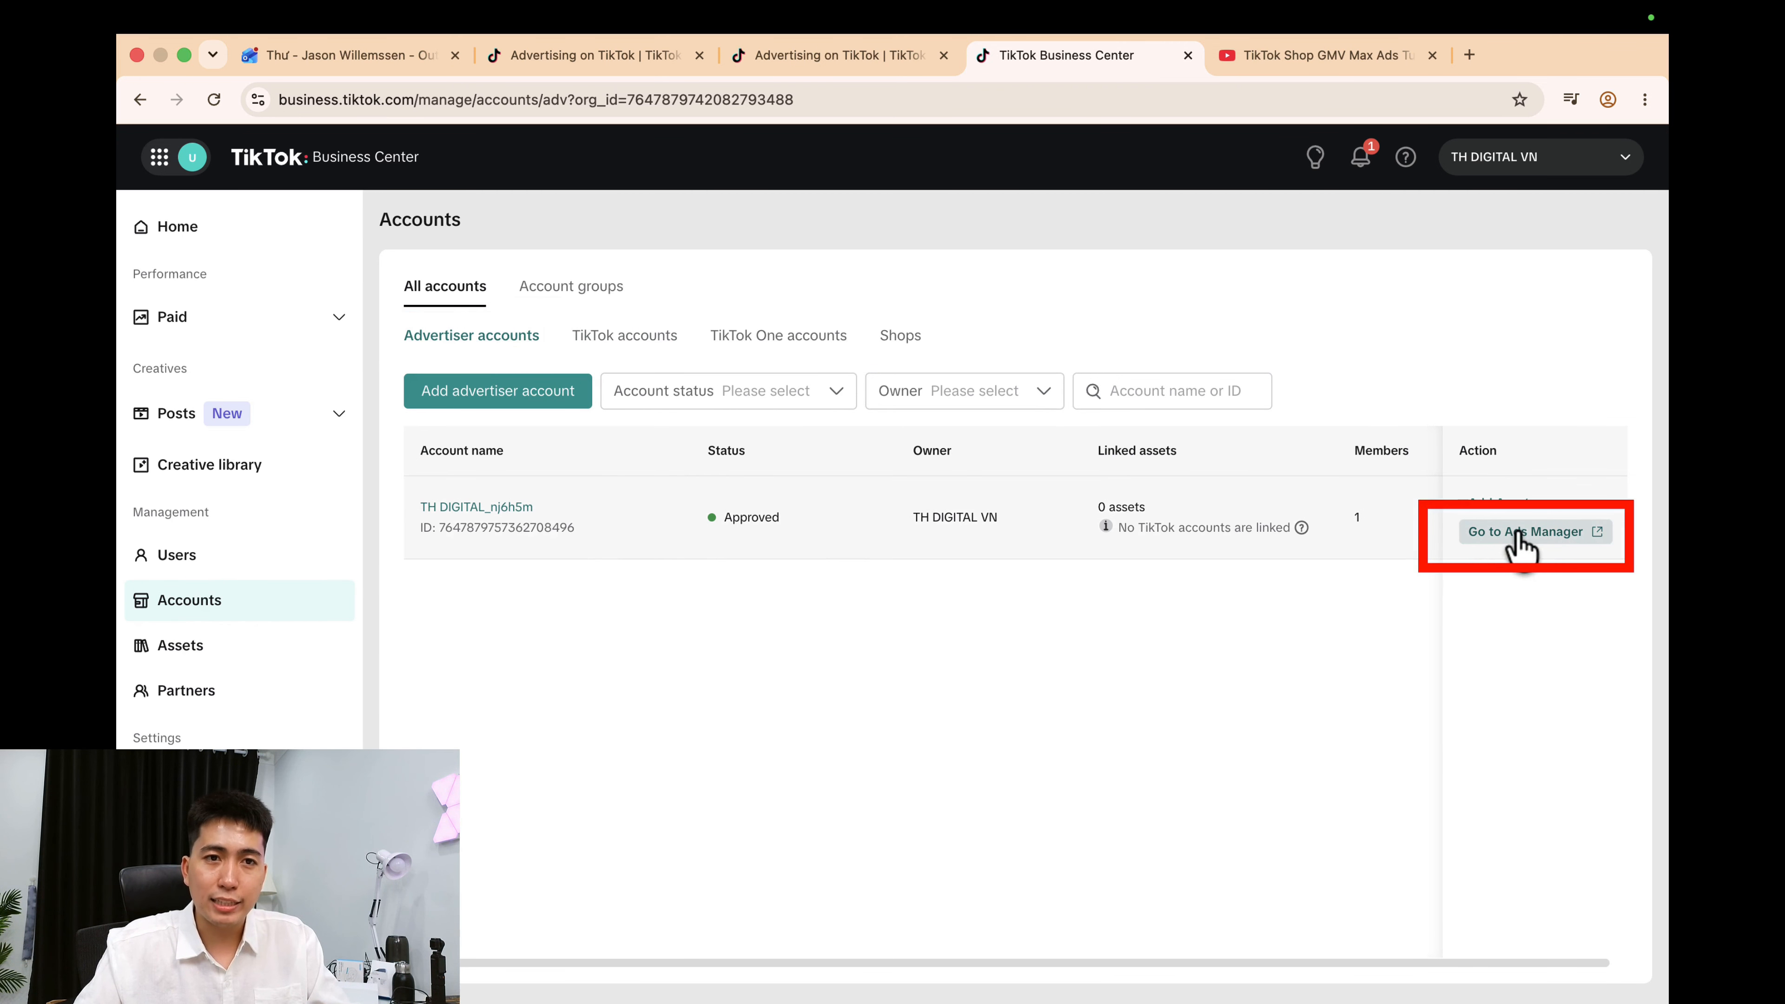
Accept the advertising policy, then start a GMV Max campaign for the Hluxury shop.
click(618, 628)
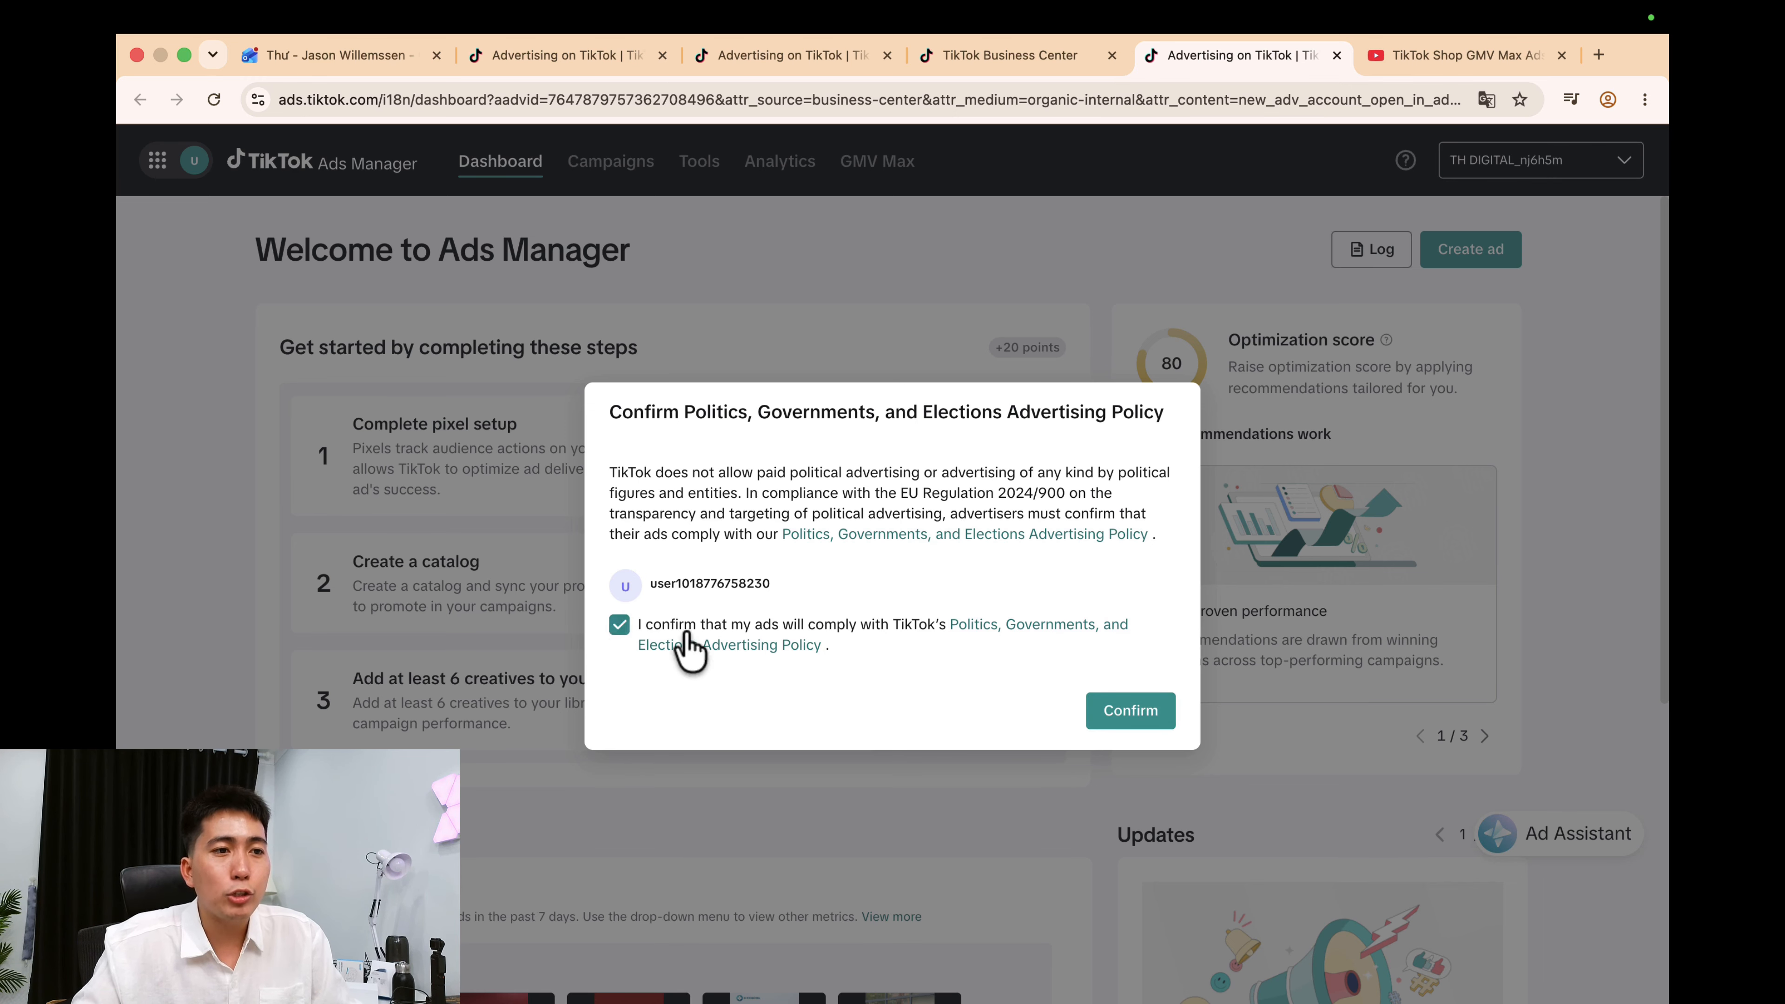
click(1141, 730)
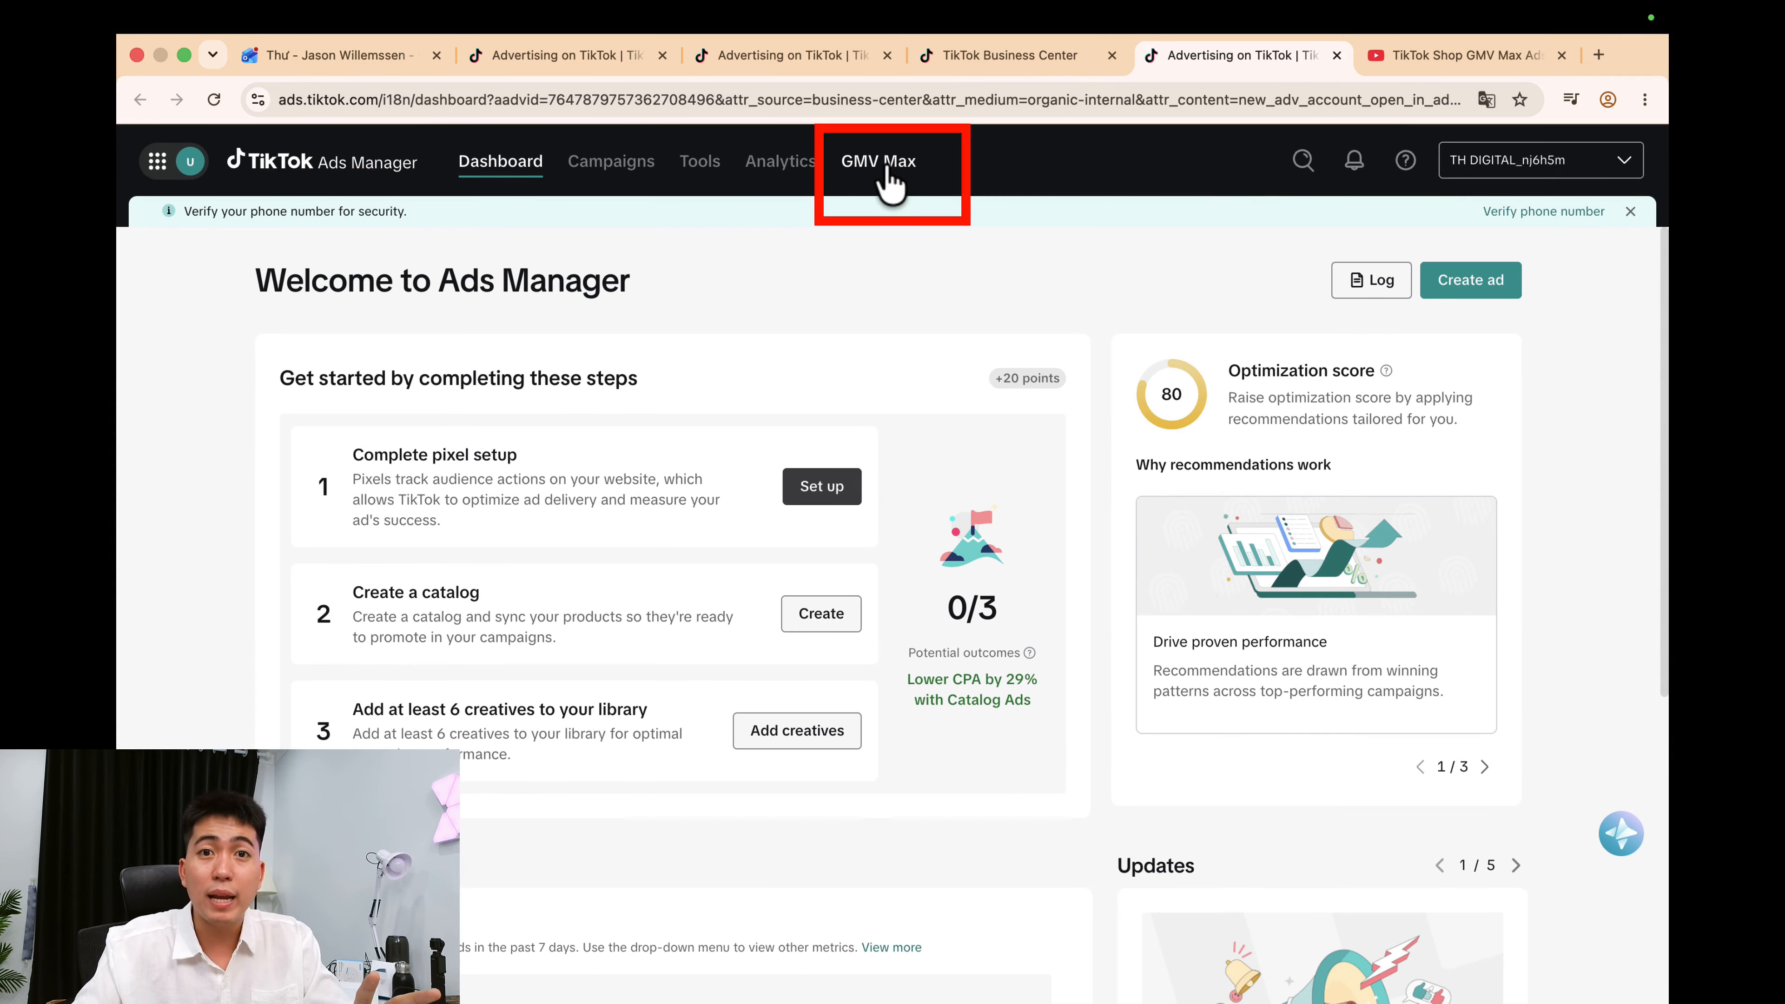
click(887, 173)
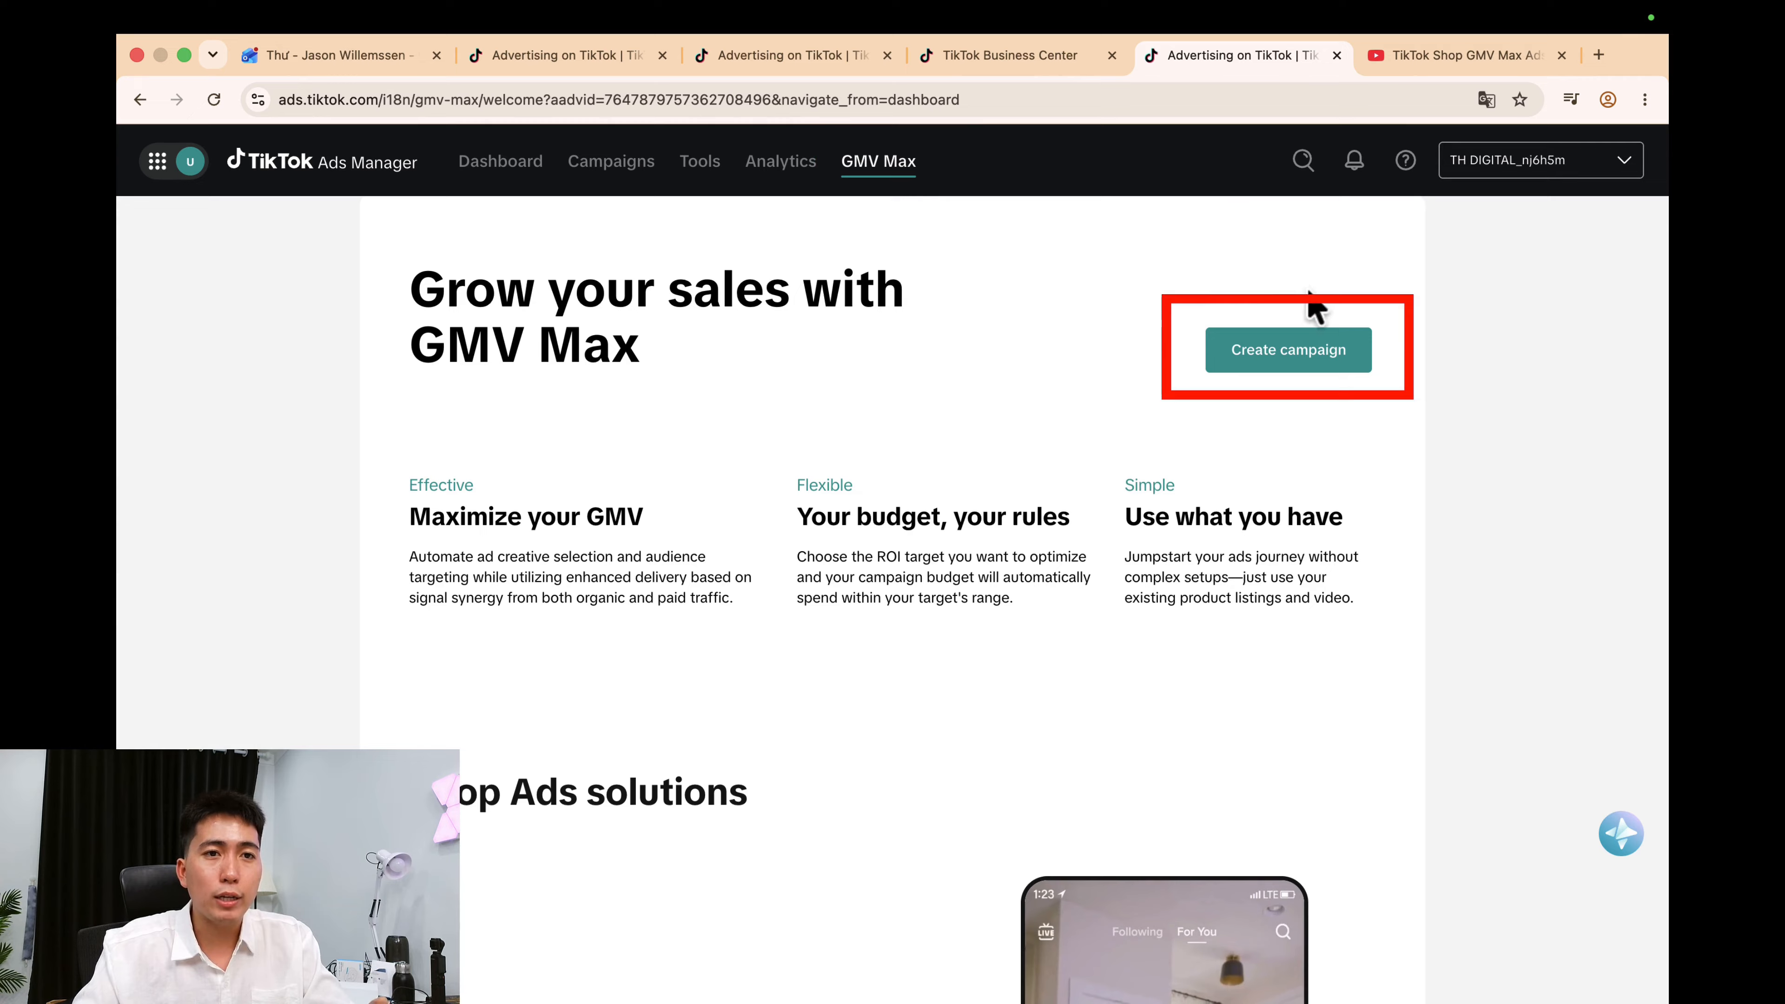
click(1315, 351)
click(823, 640)
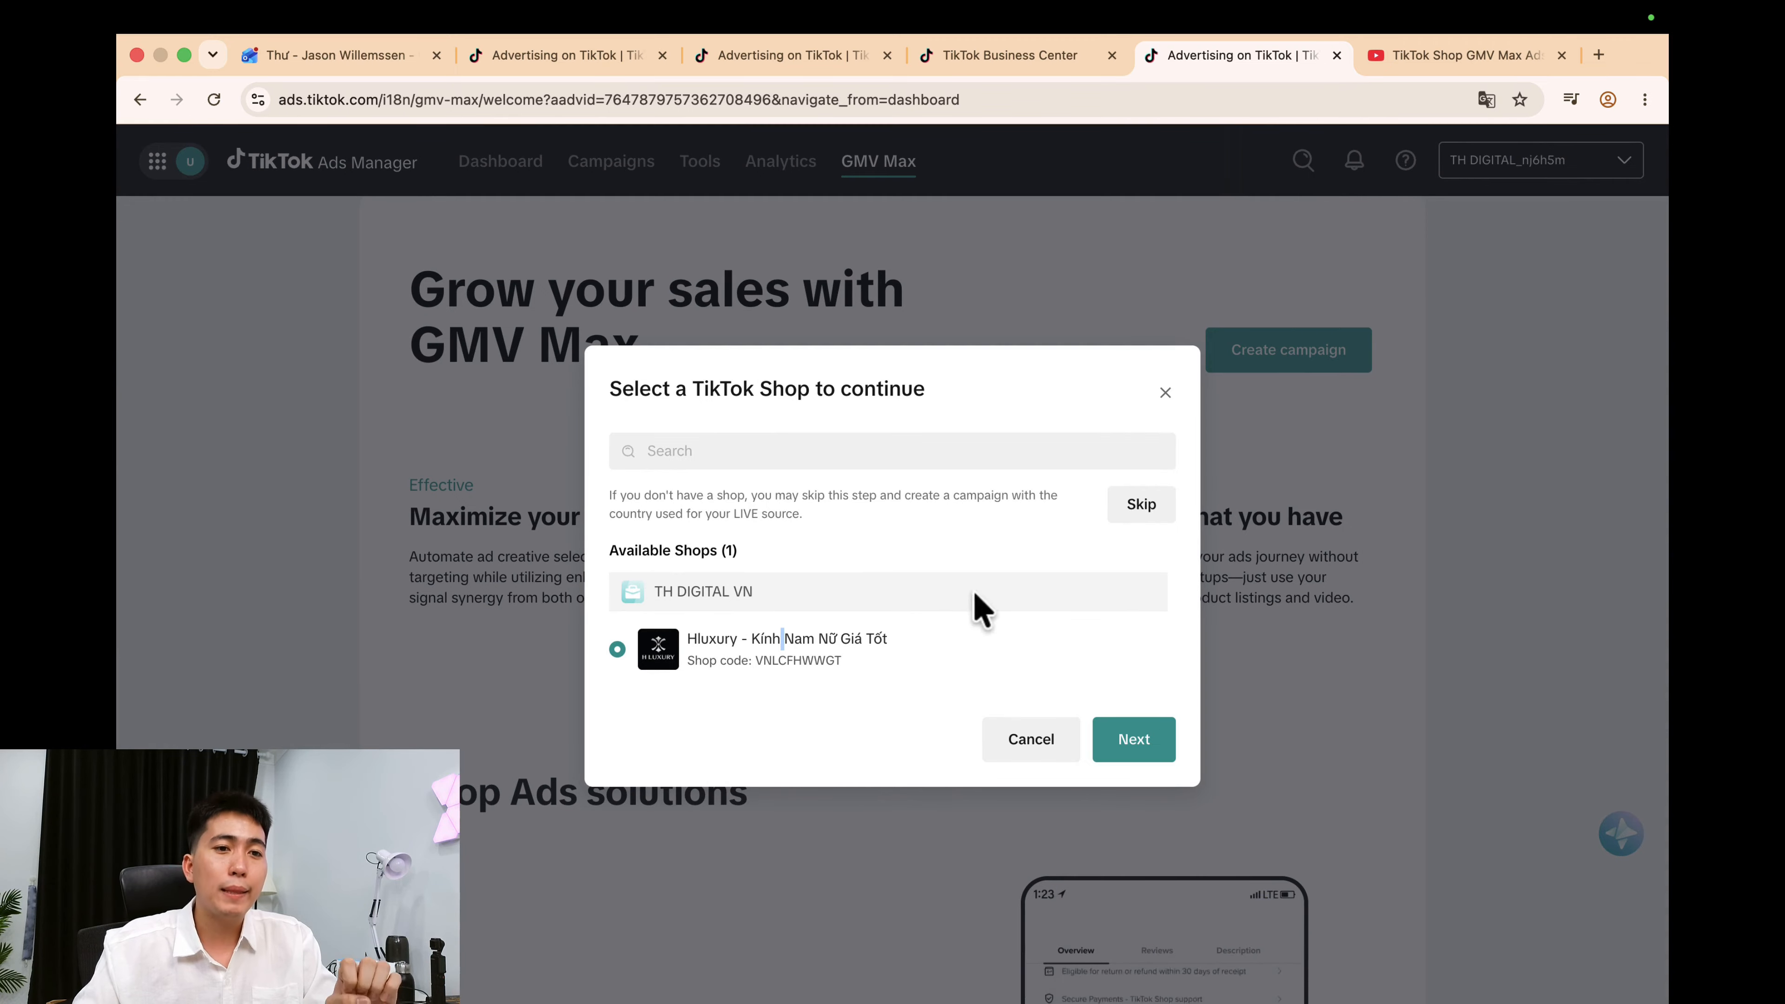
click(1142, 750)
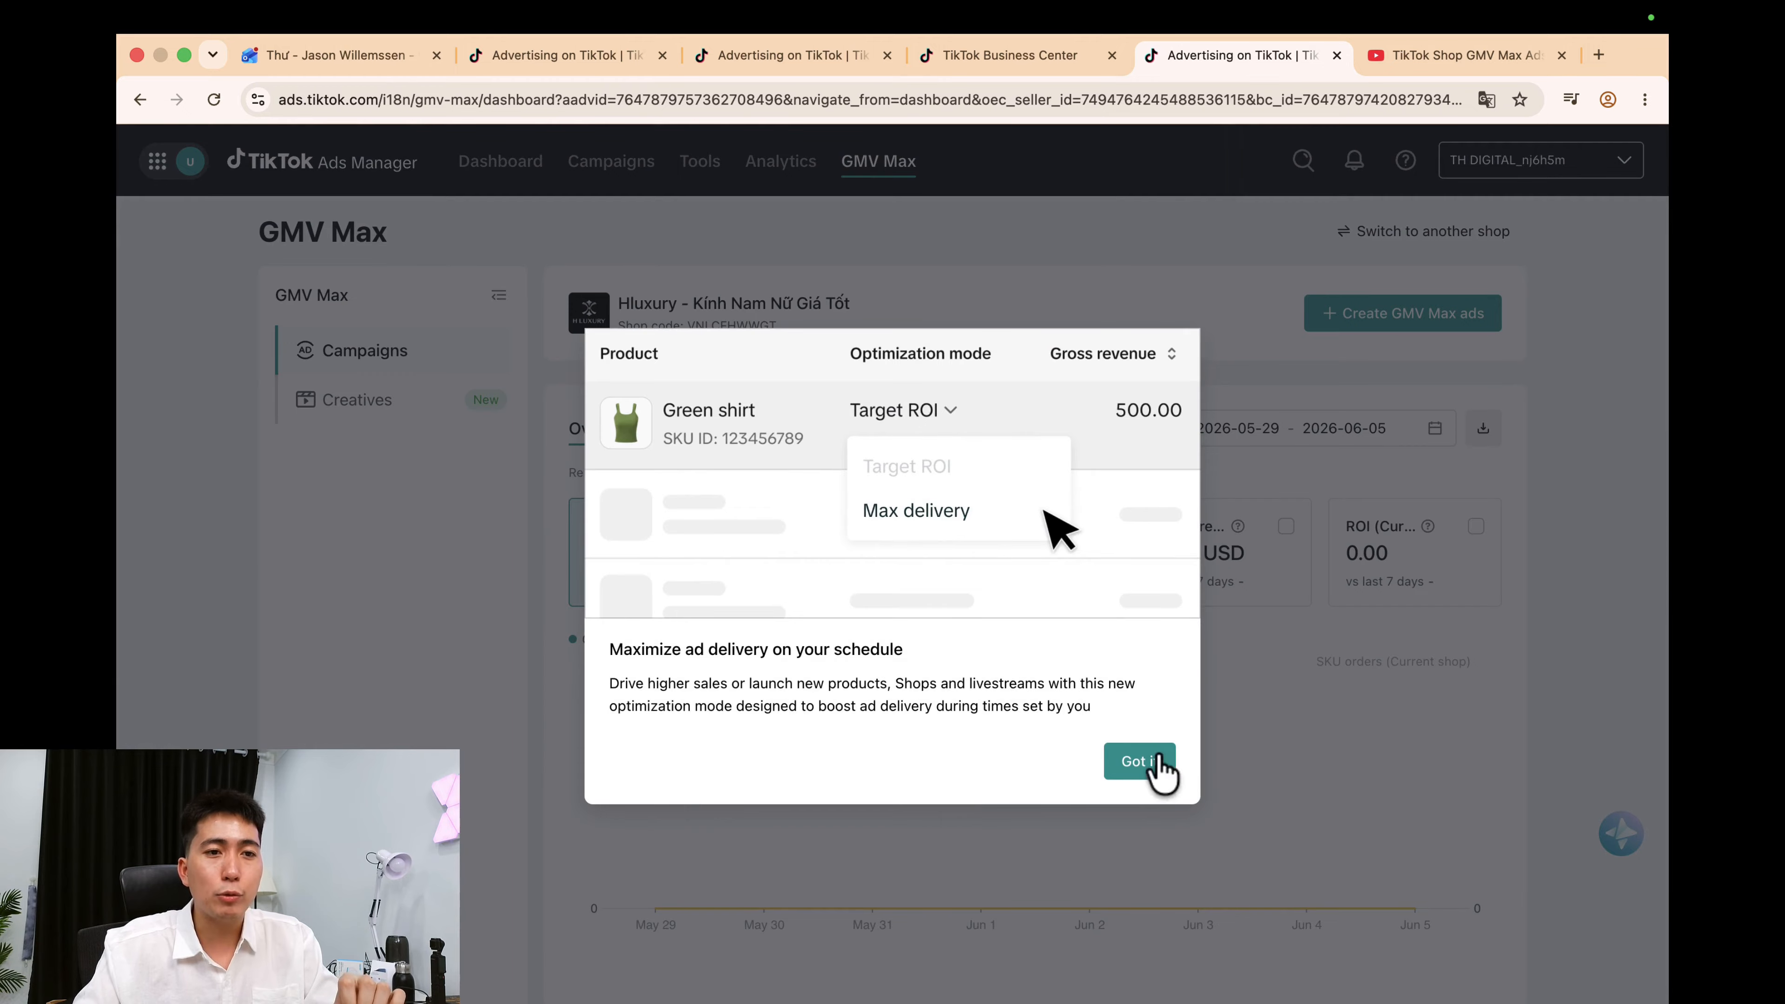
click(1160, 767)
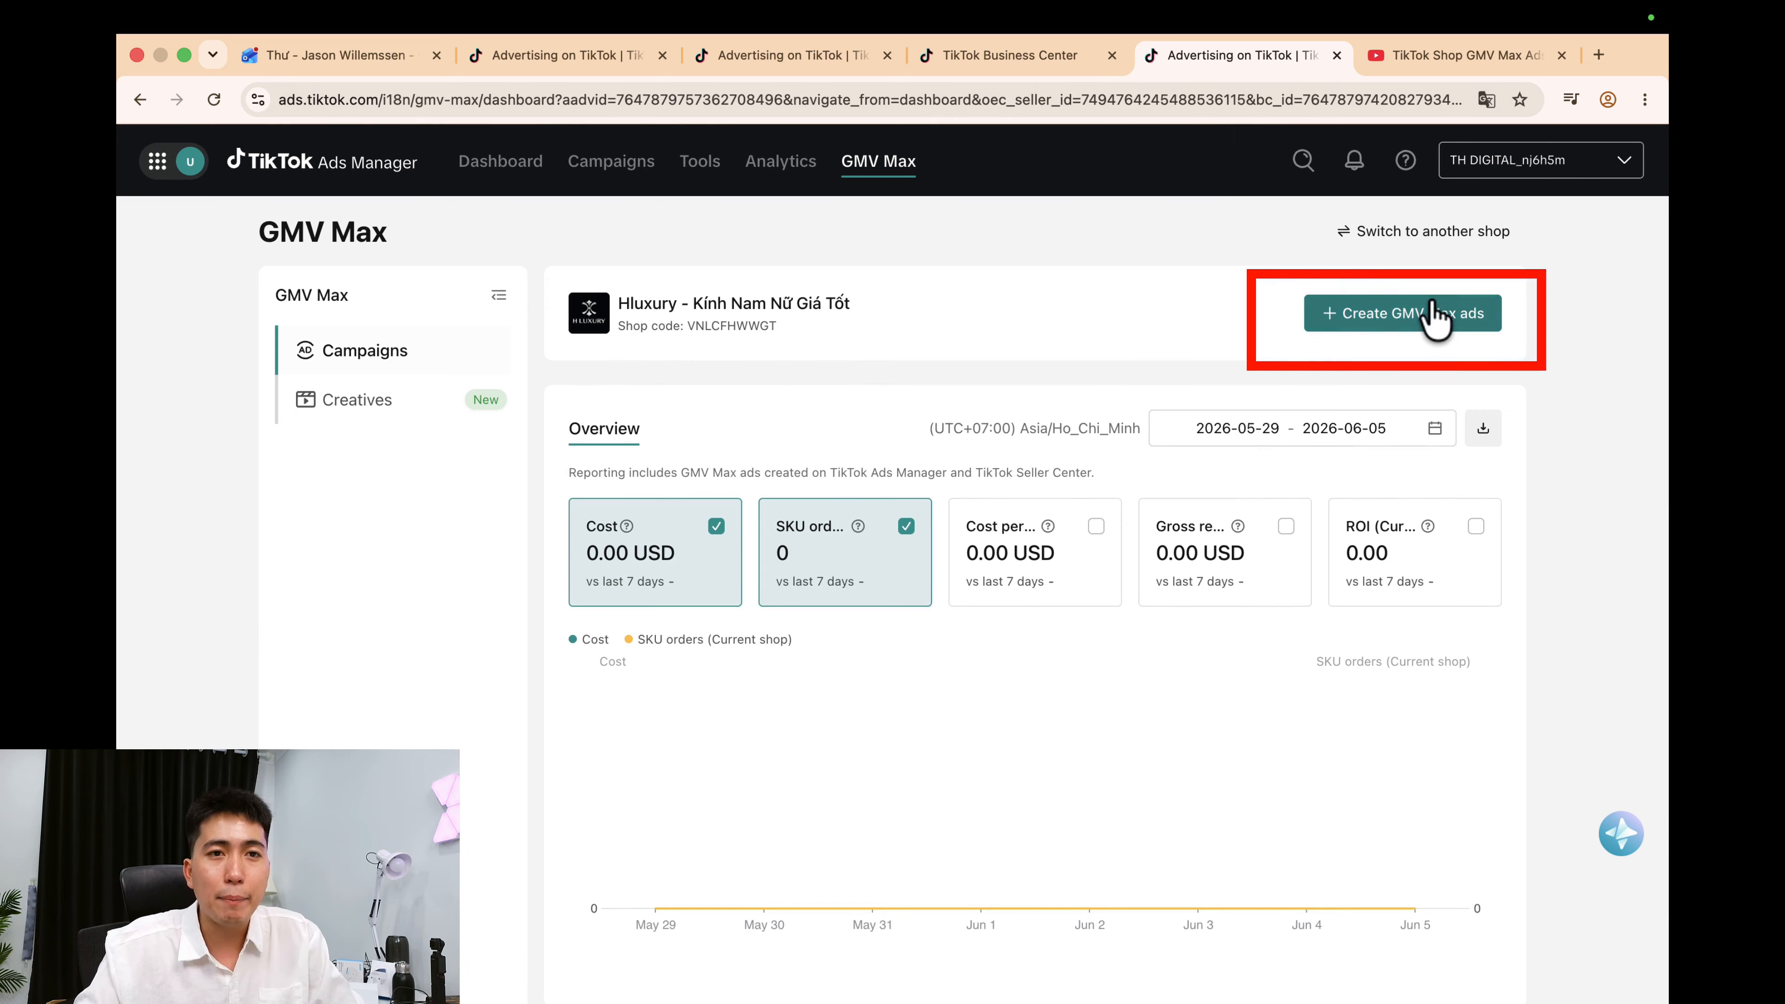
Start a new GMV Max product campaign and turn off promoting all shop products.
click(1431, 318)
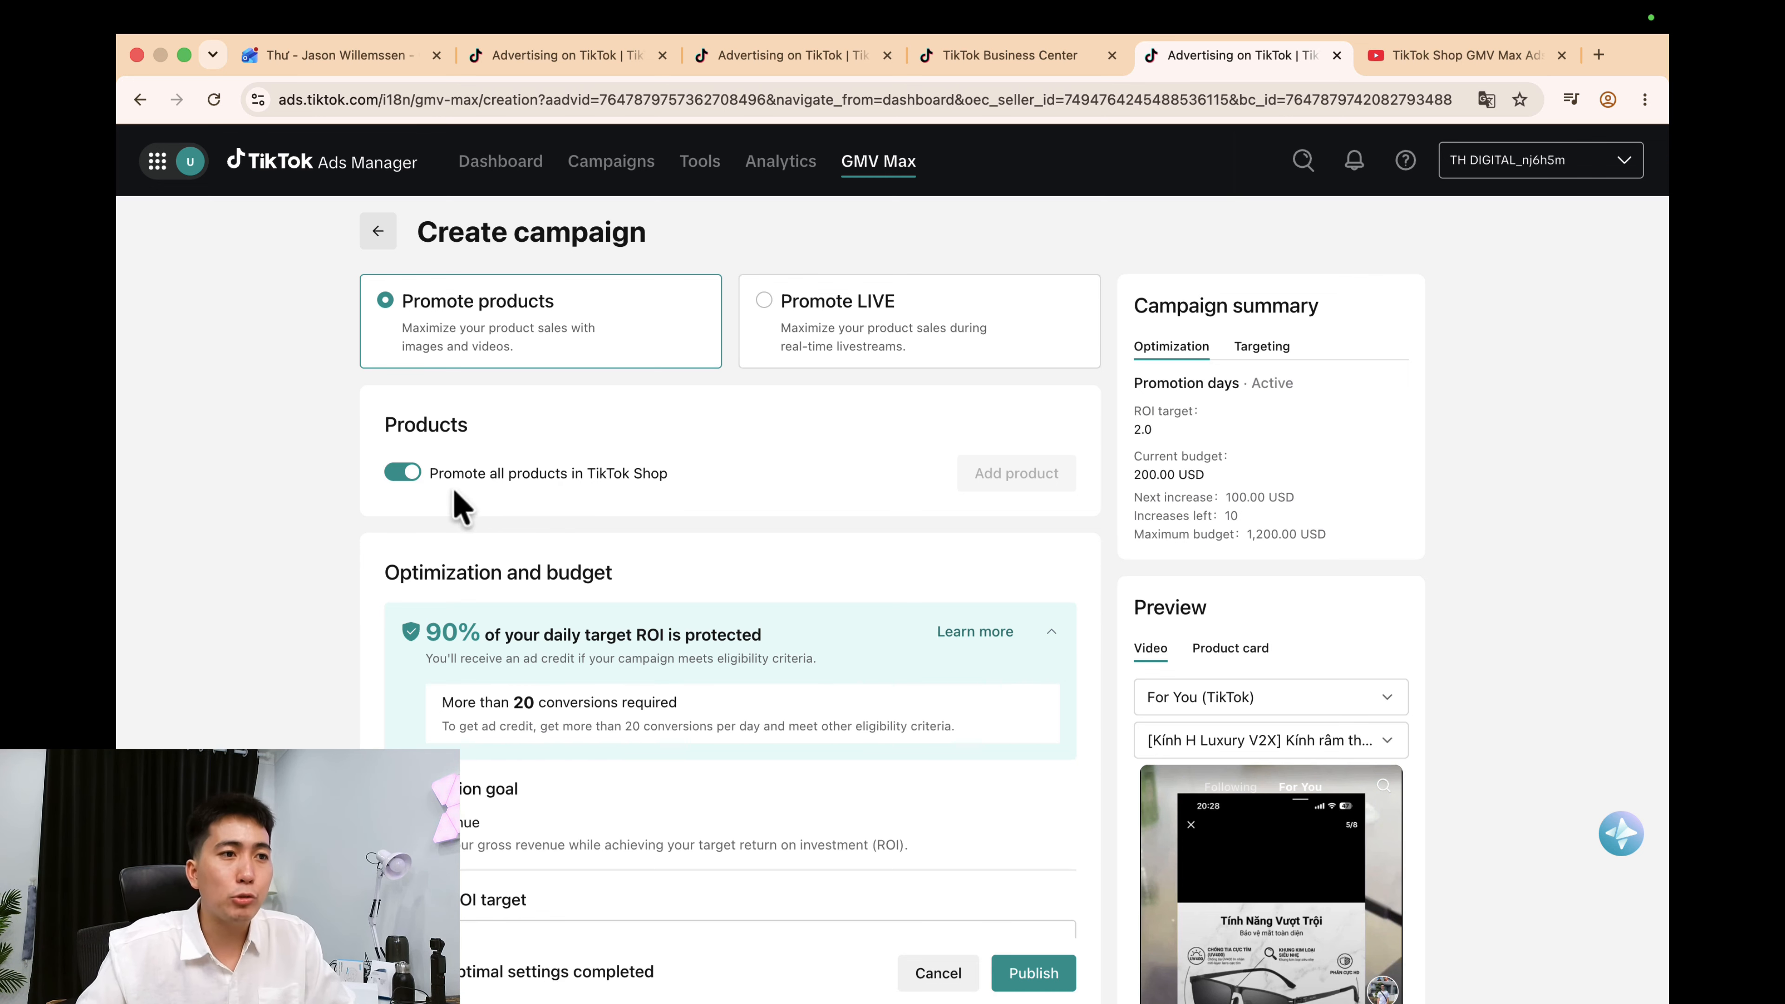
click(409, 472)
drag(430, 473, 728, 485)
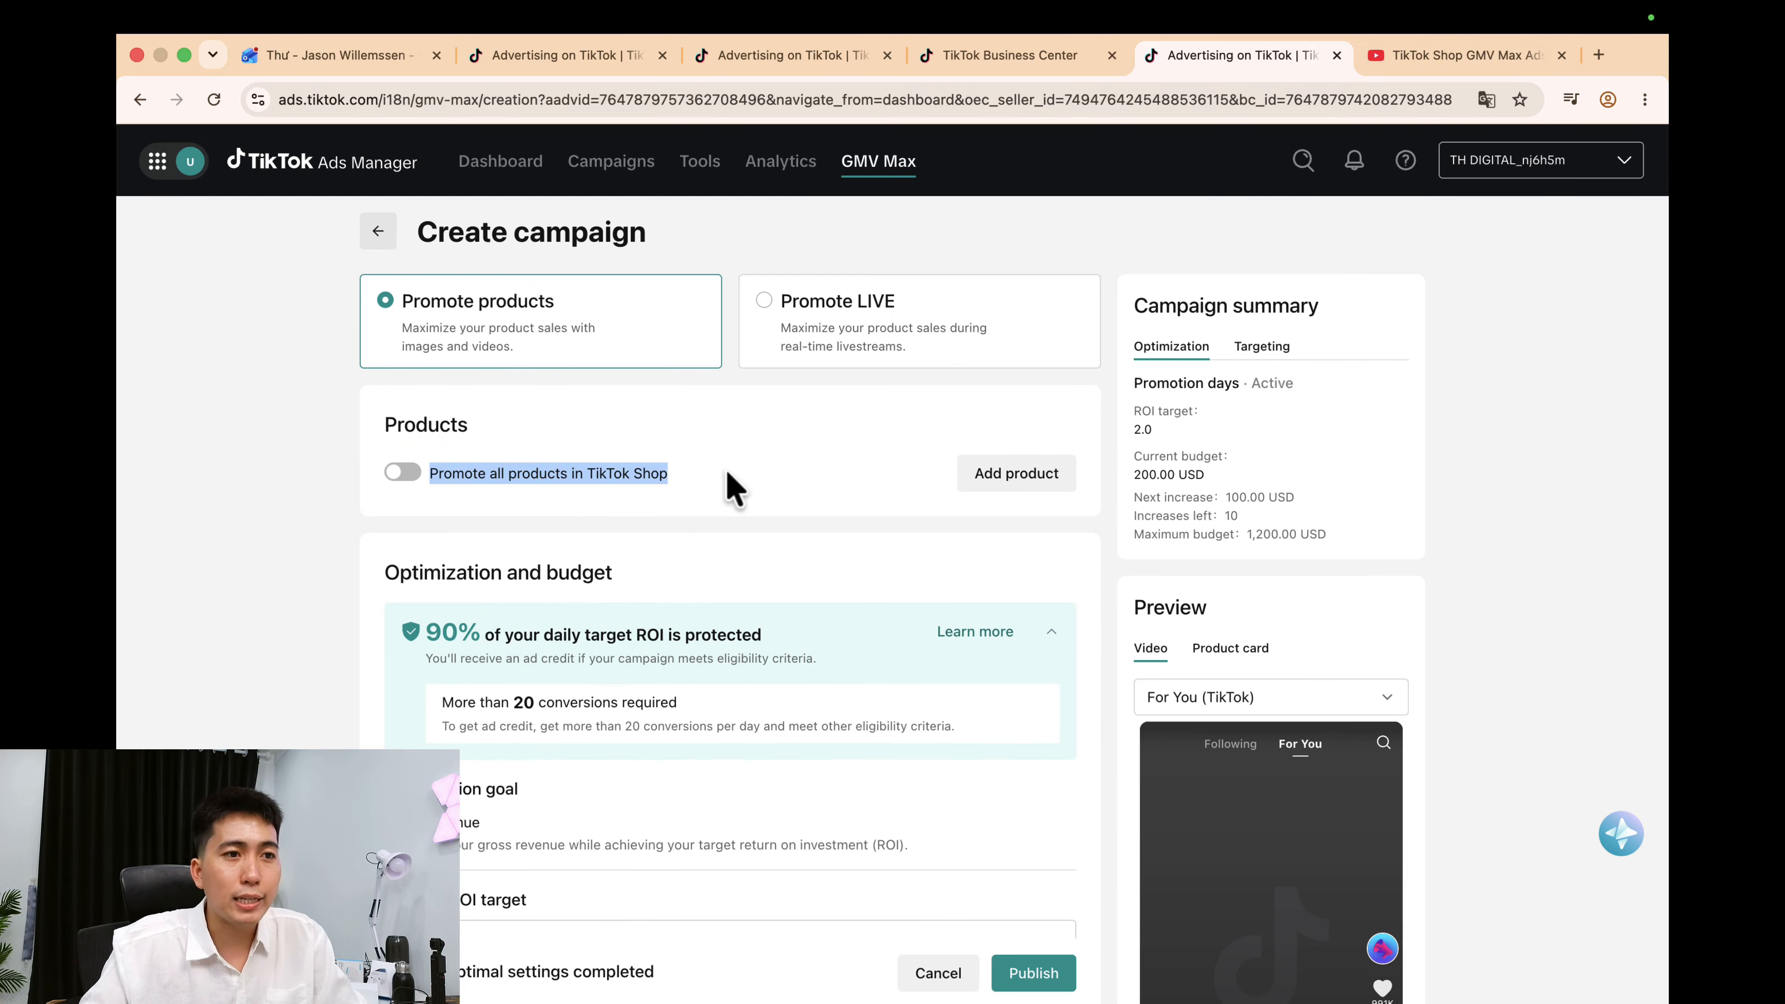
click(801, 423)
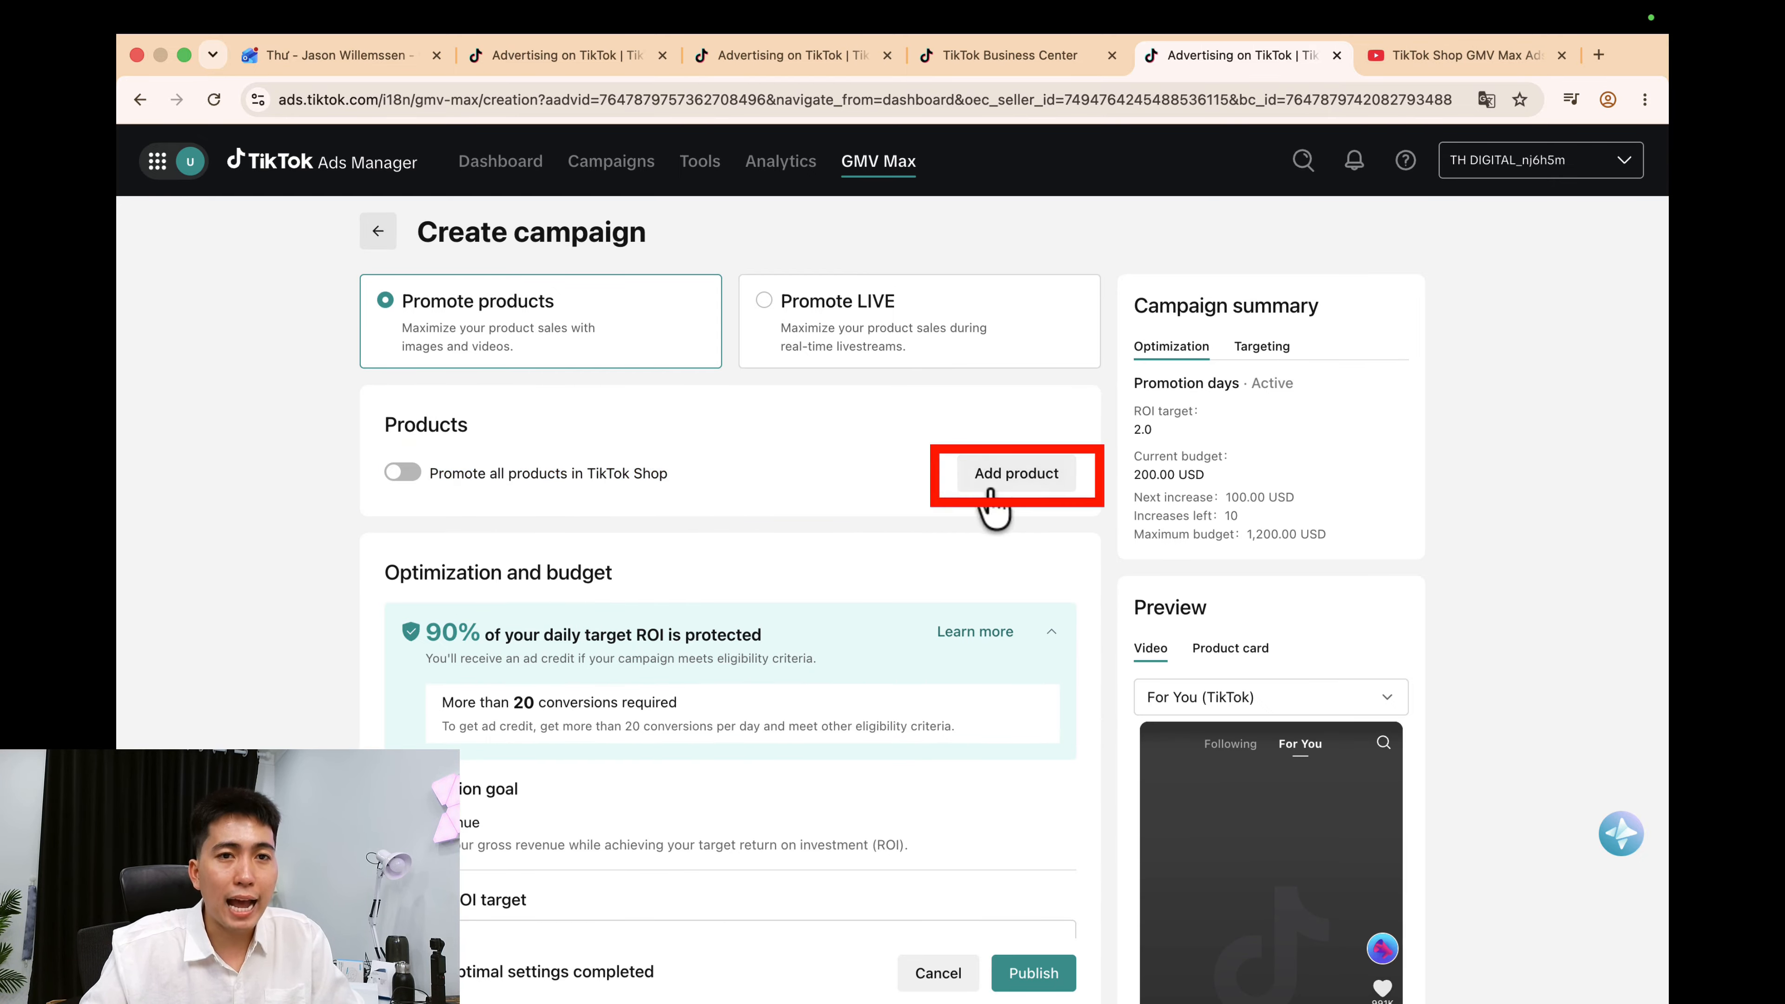
Add the first three sunglasses products to the campaign.
click(1023, 482)
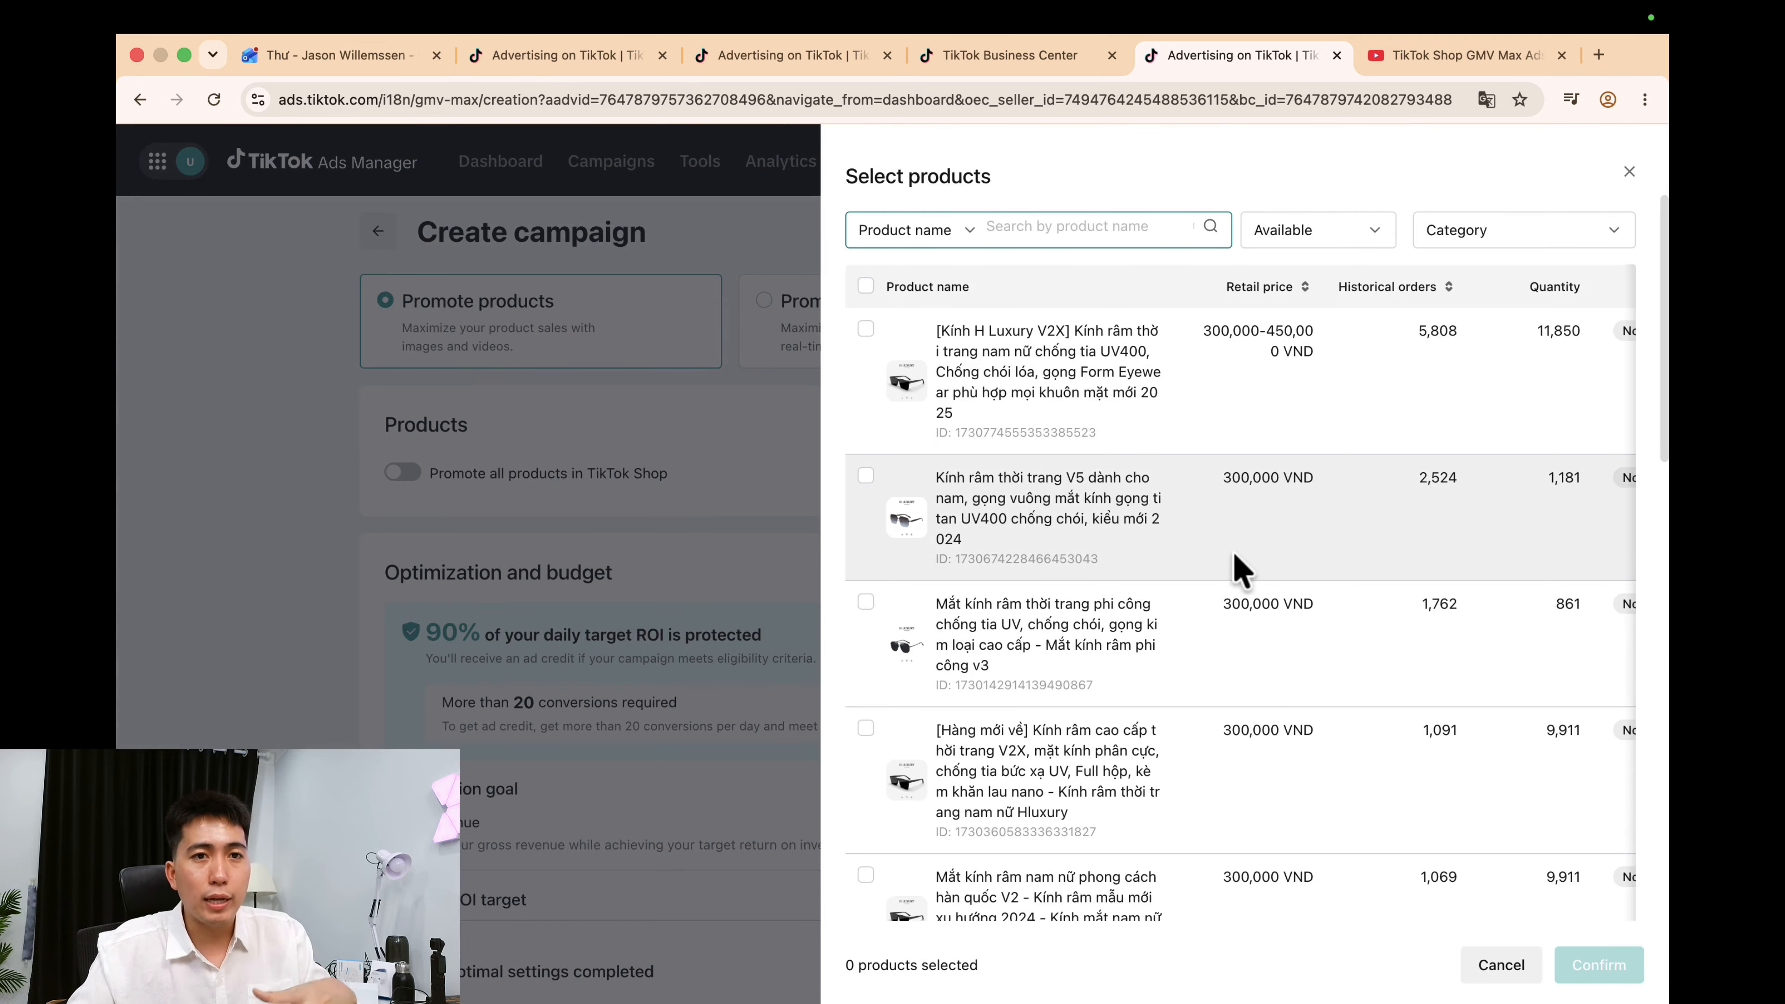
scroll(1237, 566, down, 5)
scroll(1238, 567, up, 10)
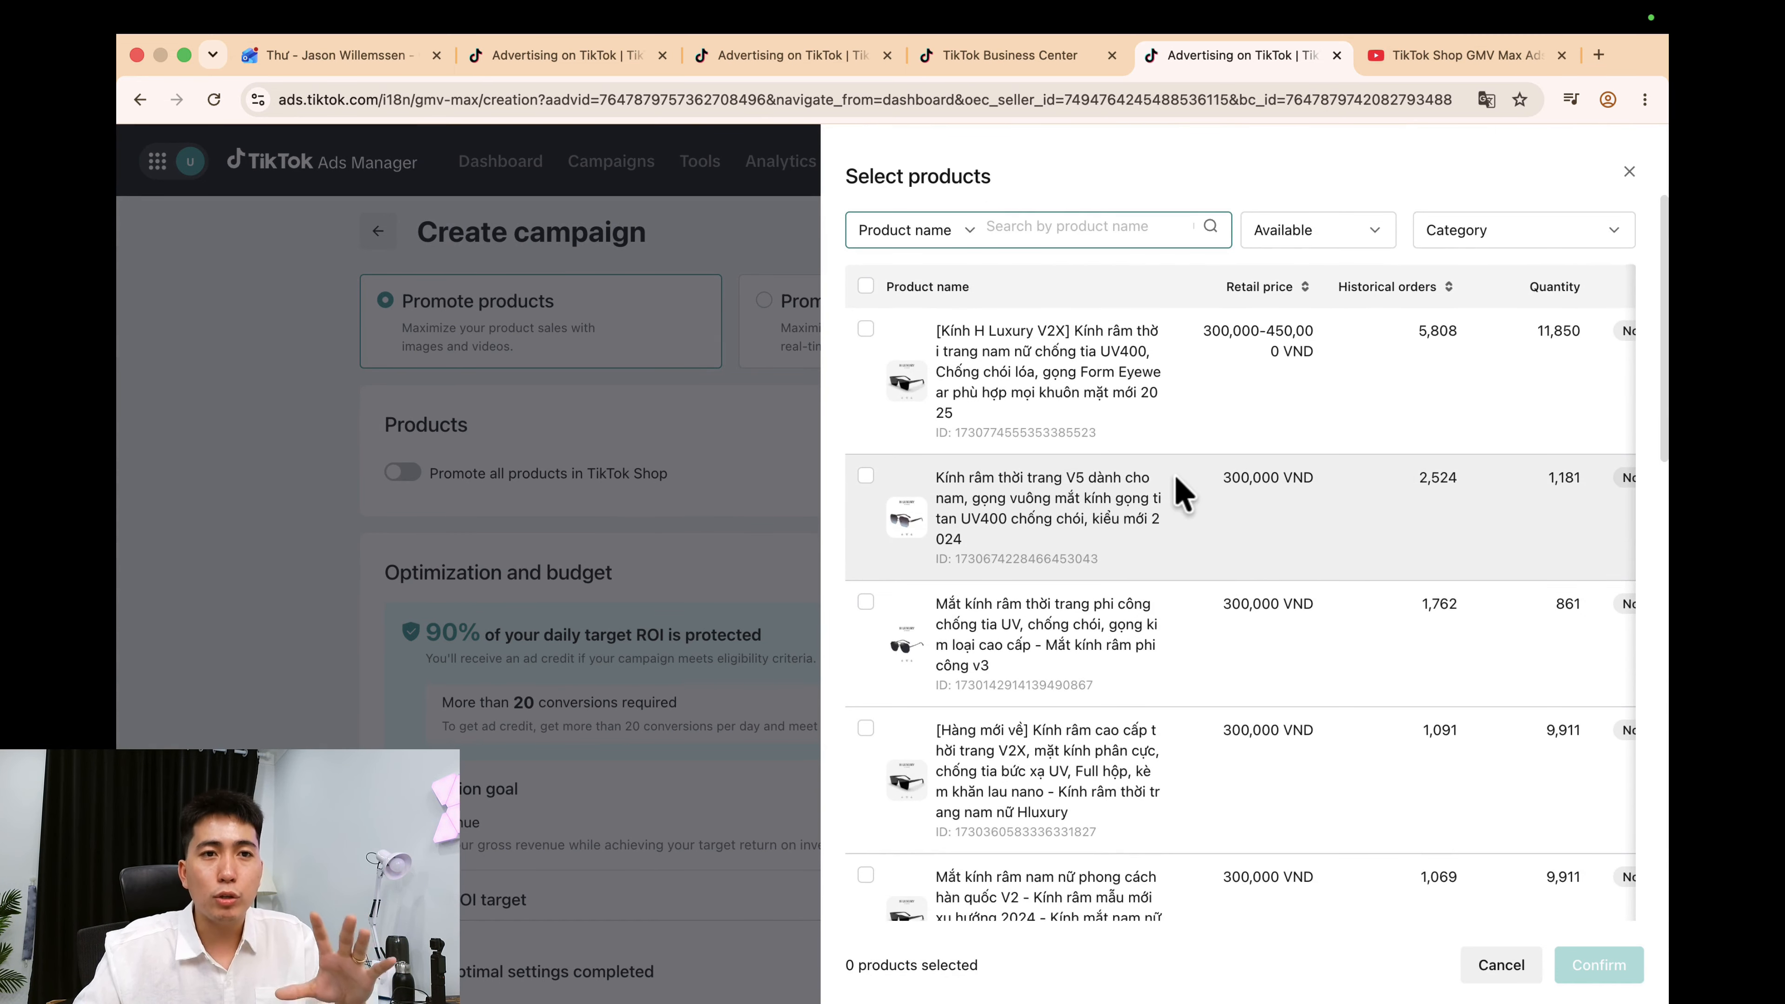
click(866, 330)
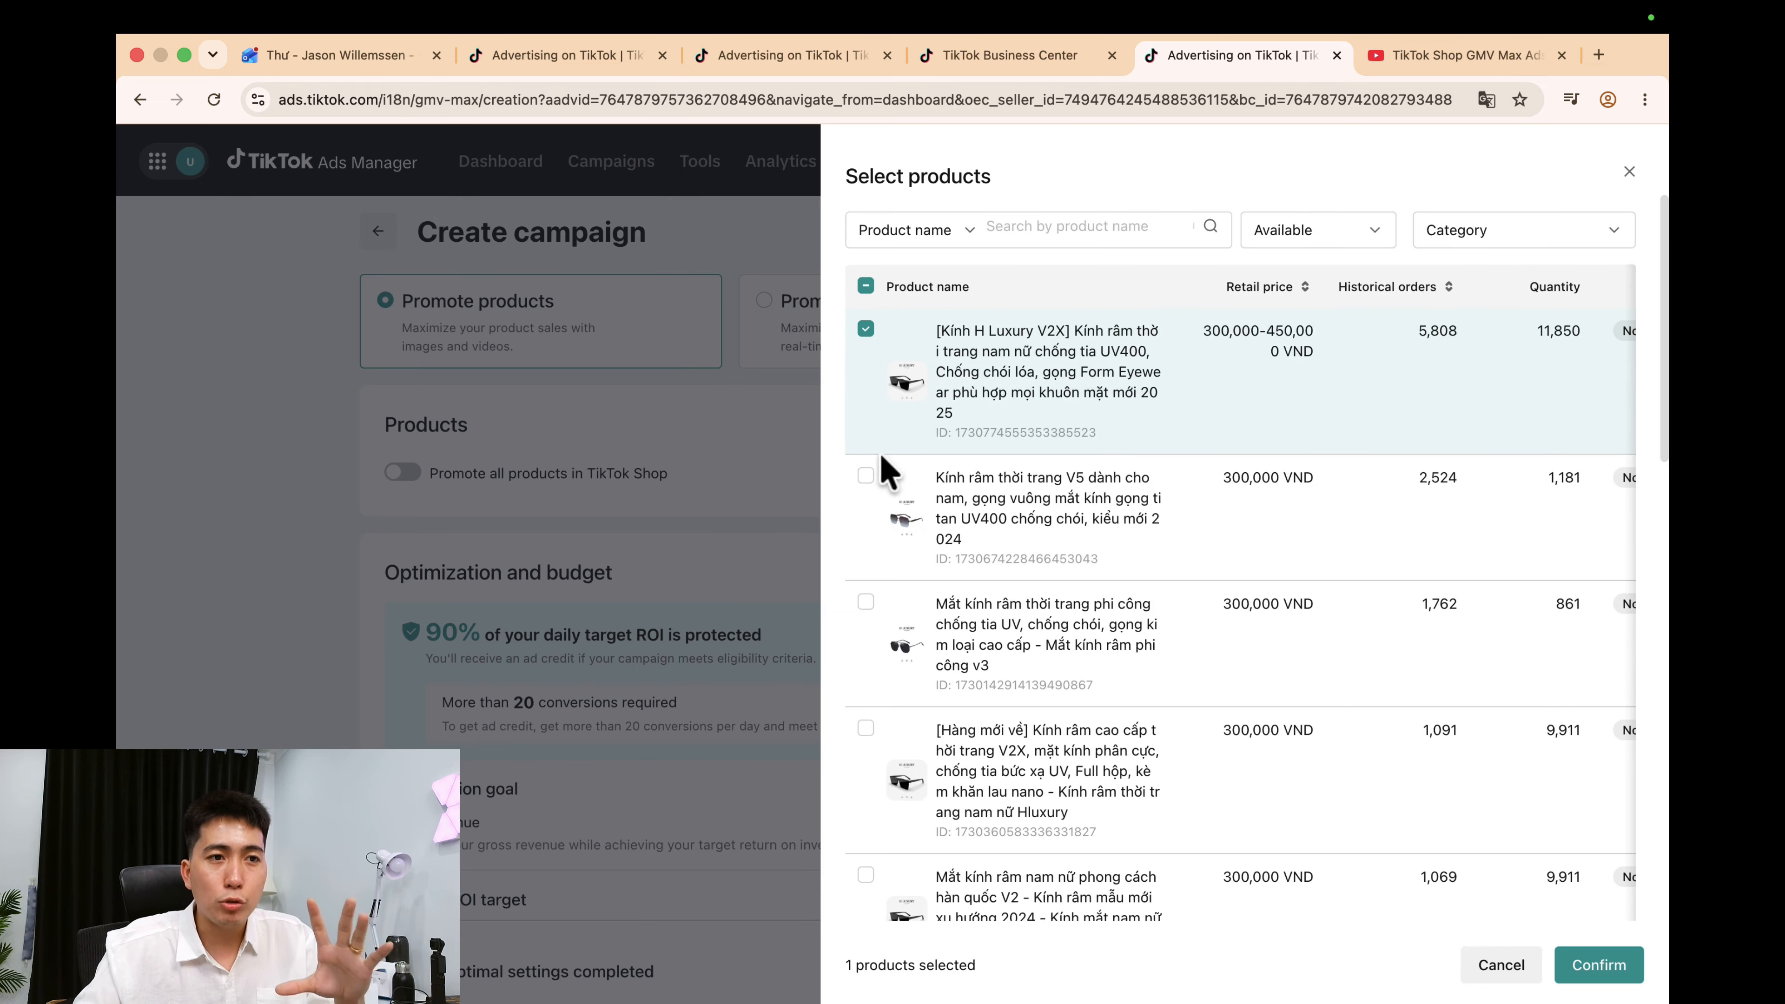
click(866, 476)
click(867, 602)
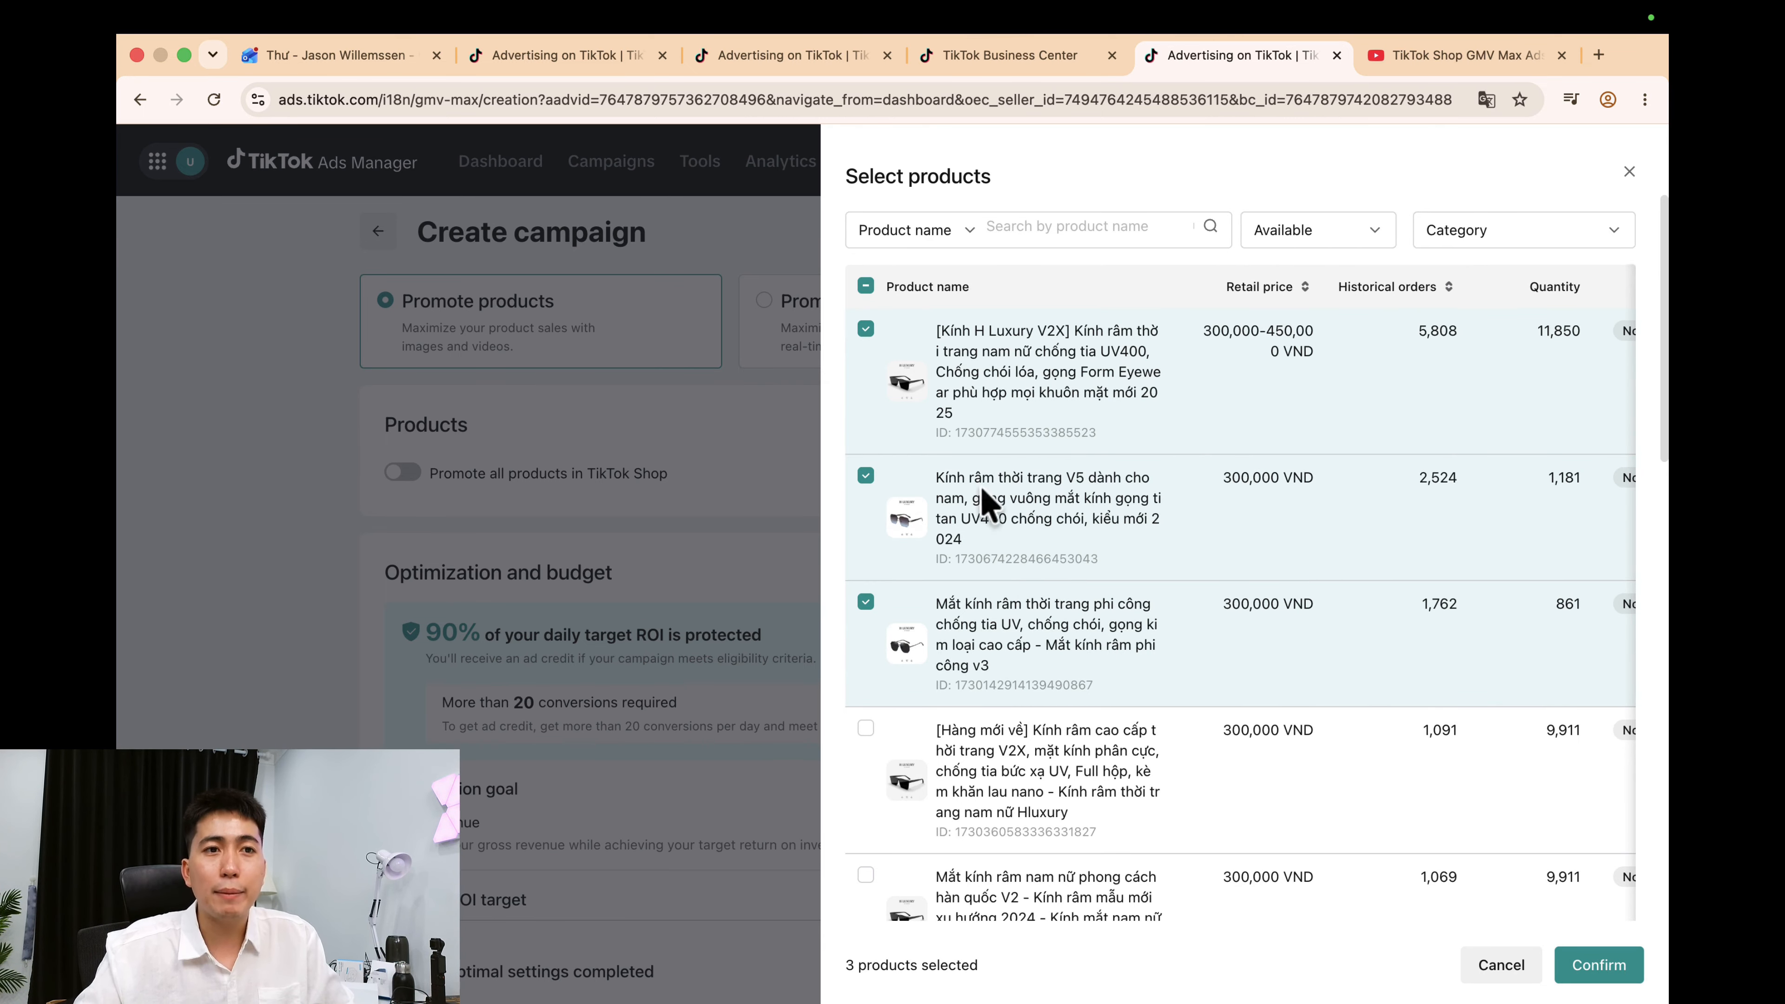
click(1609, 977)
scroll(922, 653, down, 3)
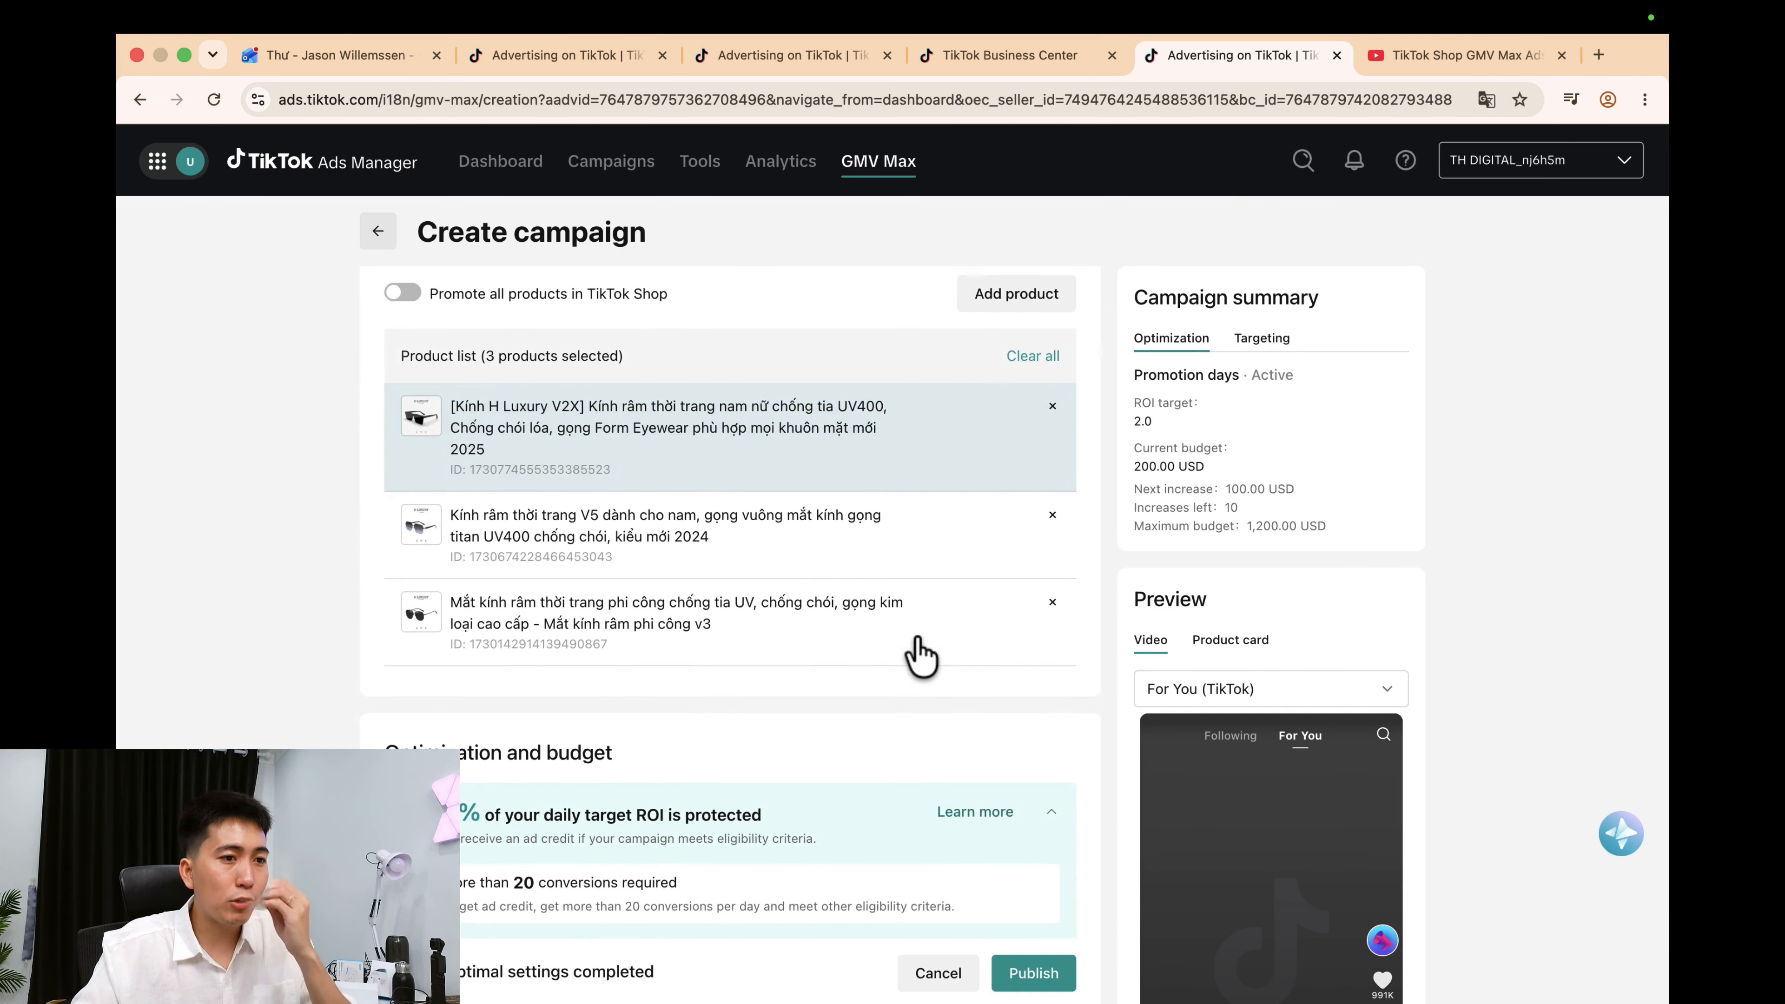
scroll(922, 653, down, 5)
Change the Product ROI target from 4.7 to 10, then to 5.
scroll(849, 666, up, 2)
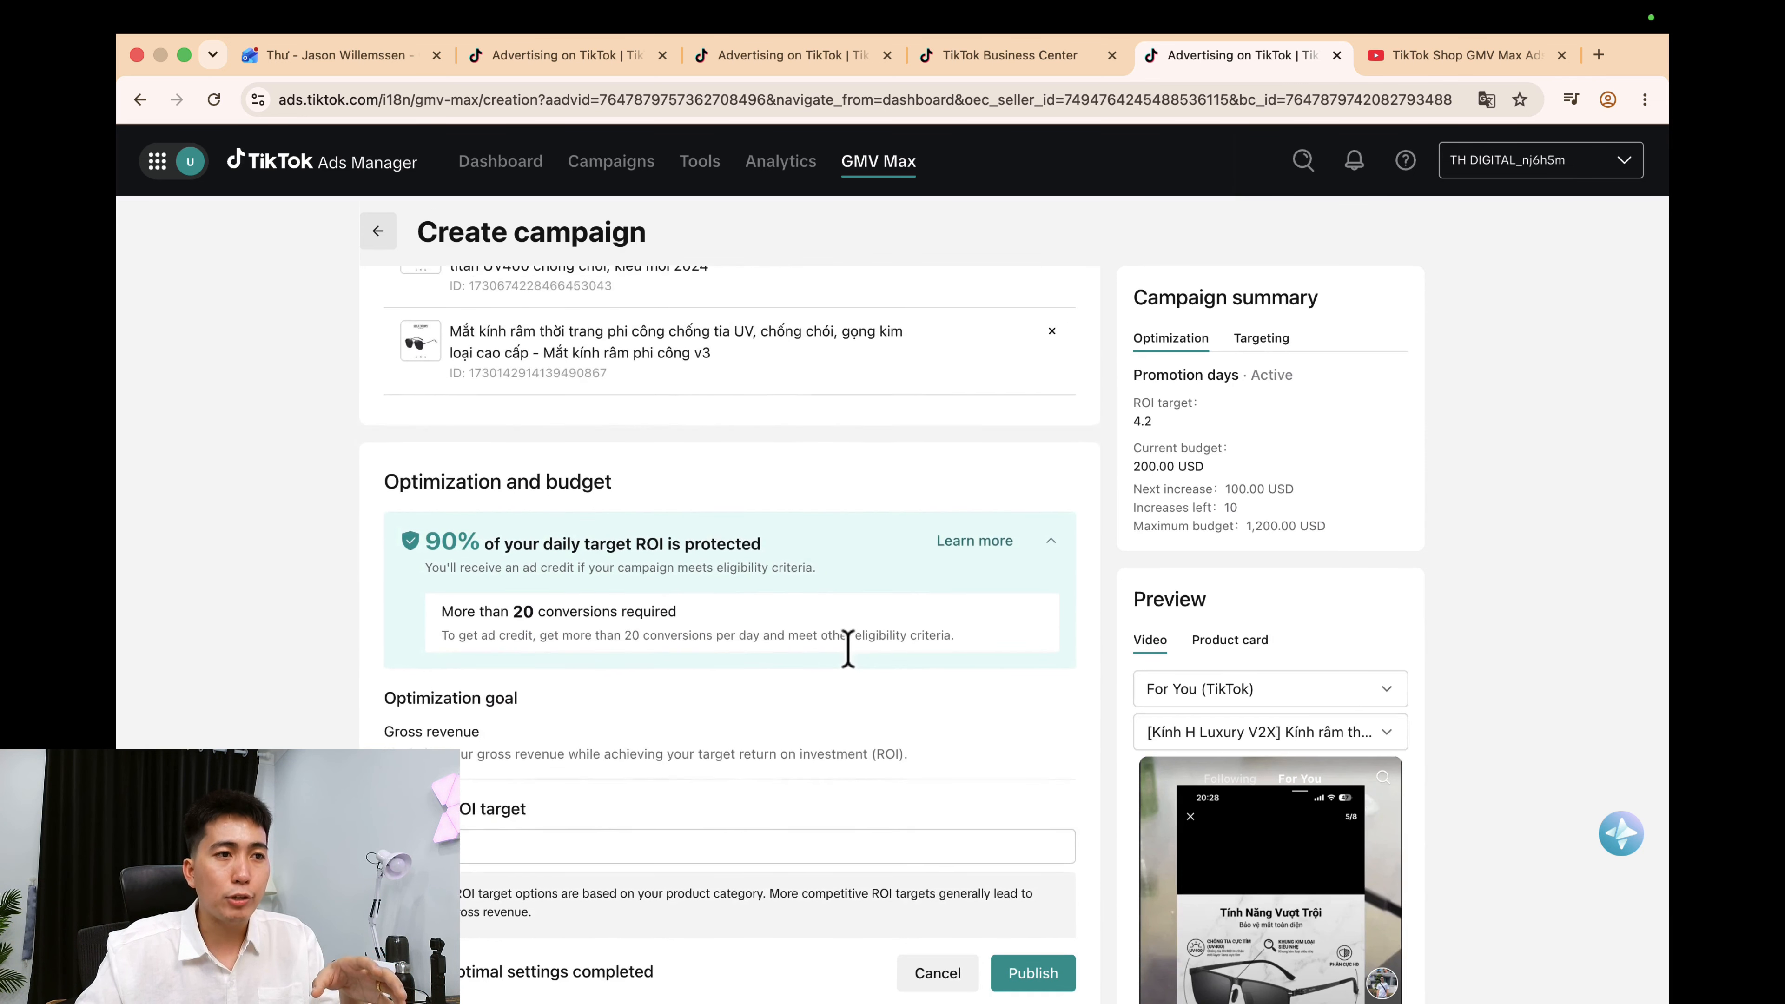
scroll(850, 654, down, 2)
scroll(801, 696, down, 2)
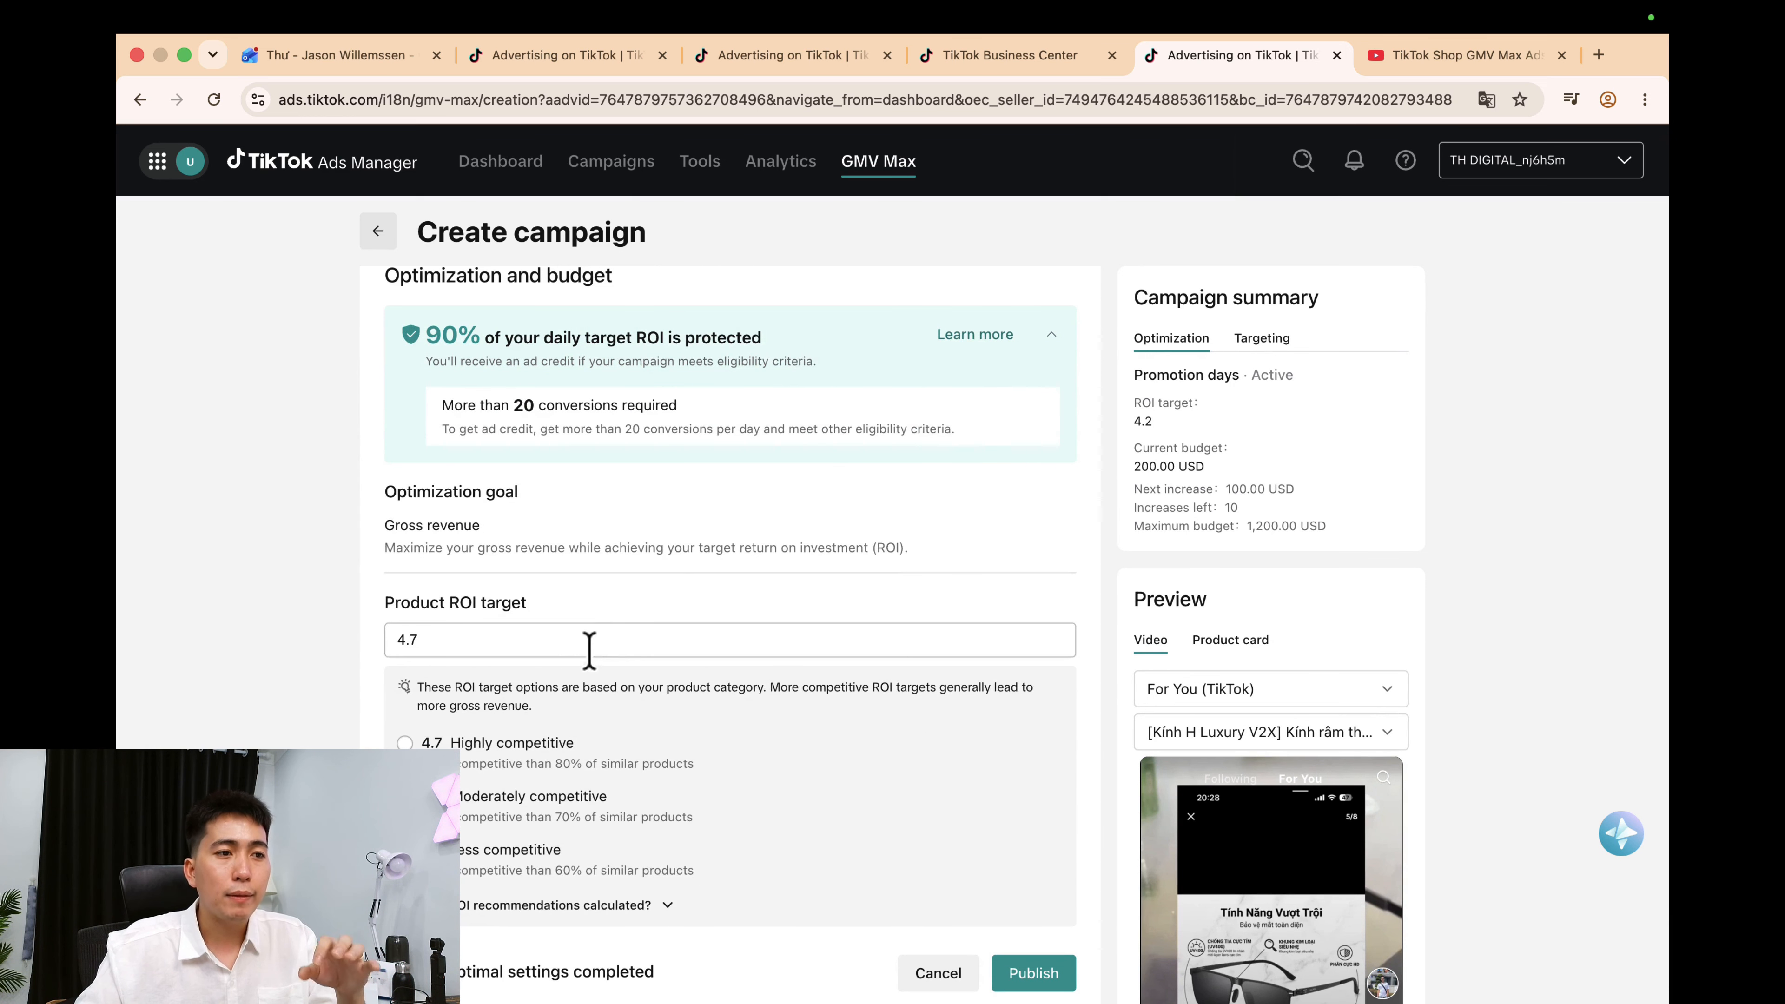
double_click(589, 651)
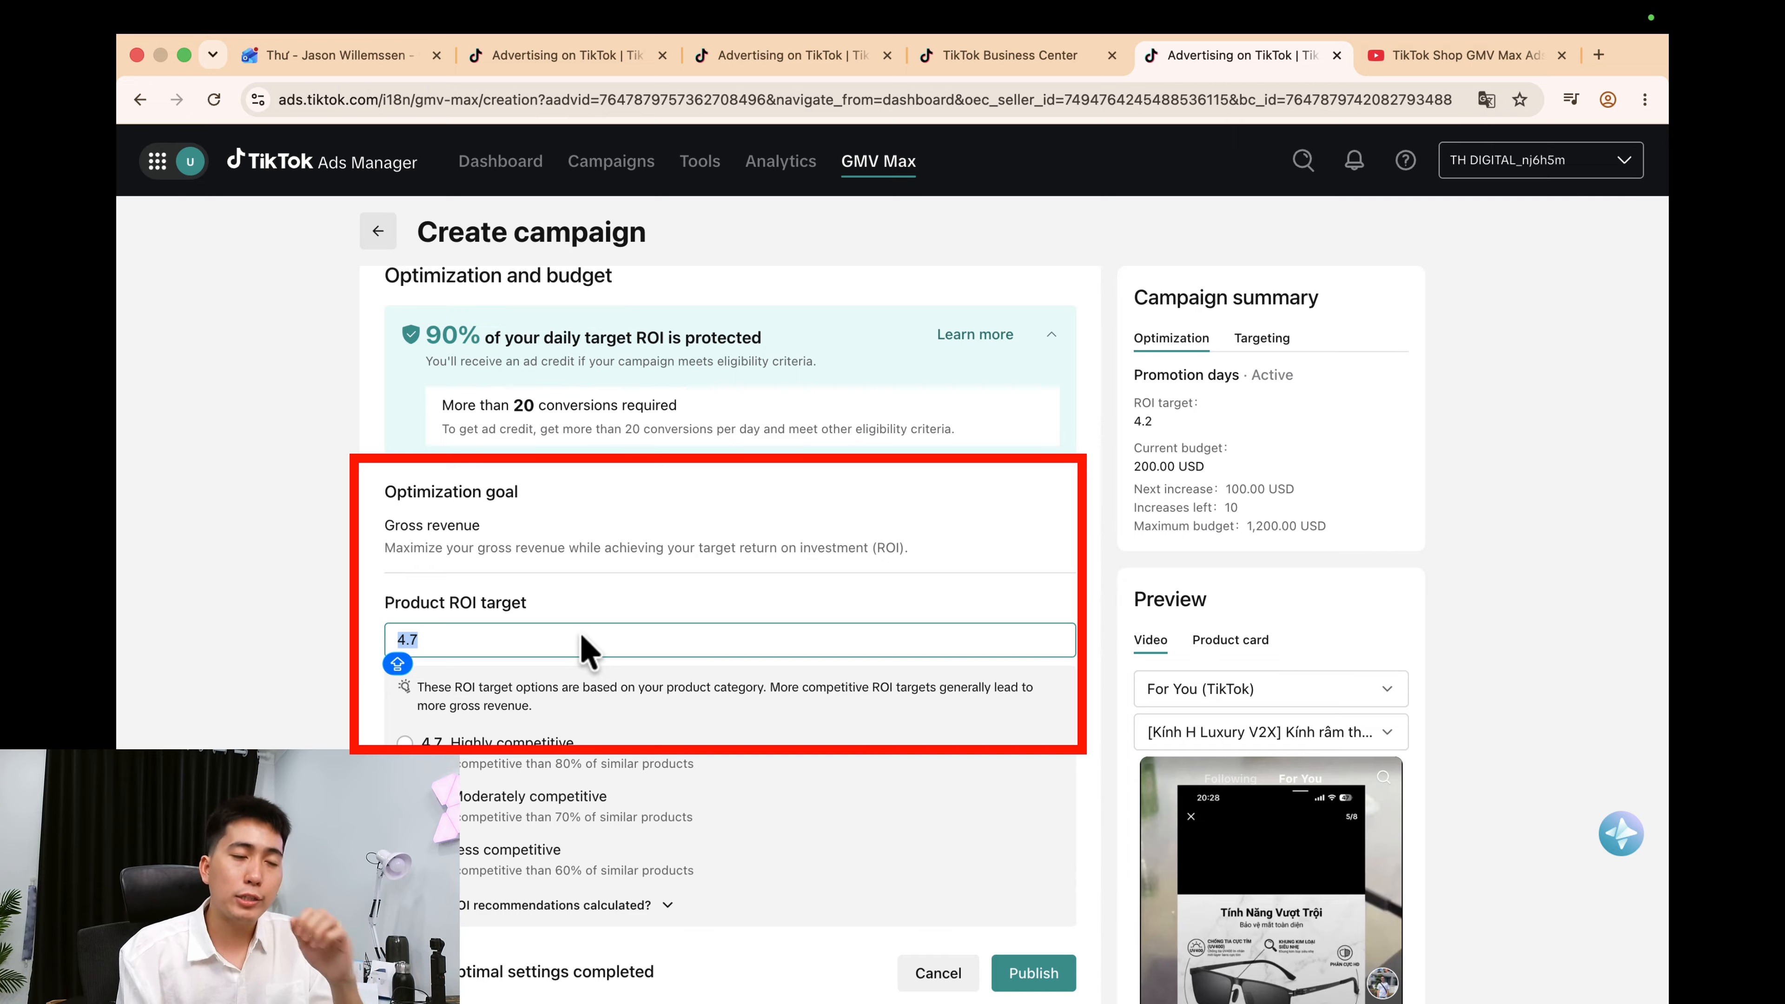
text(10)
click(689, 612)
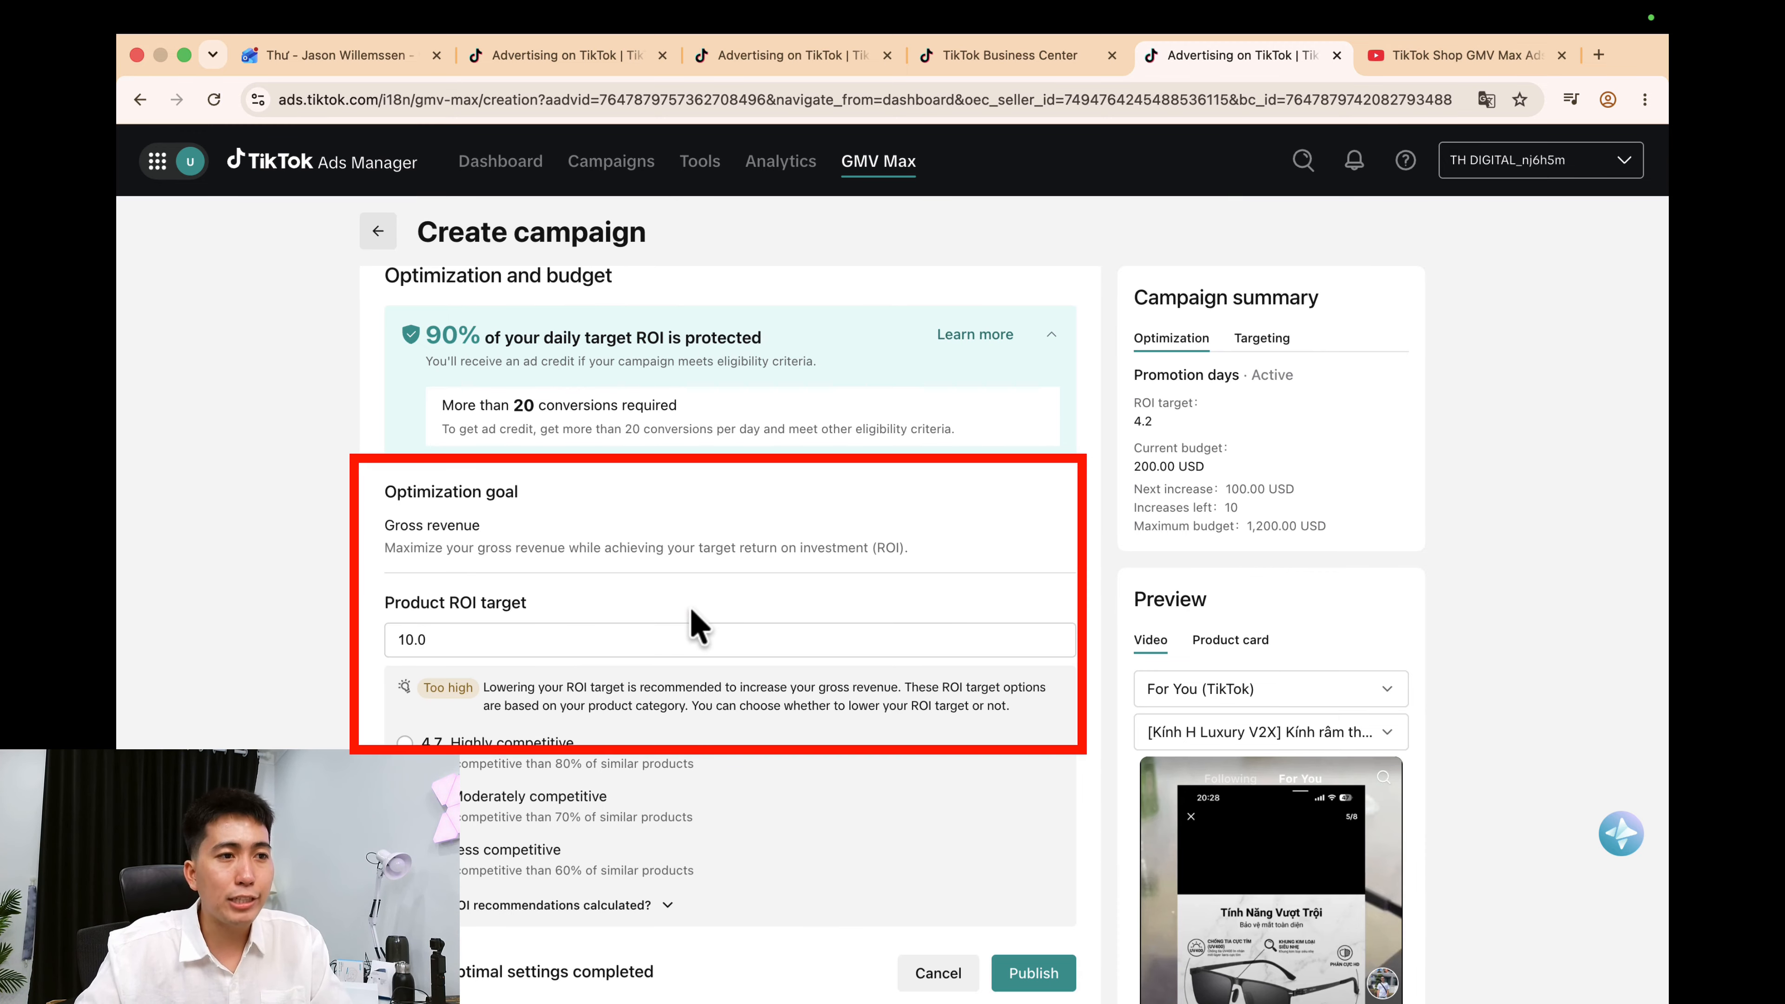
click(570, 626)
key(super+a)
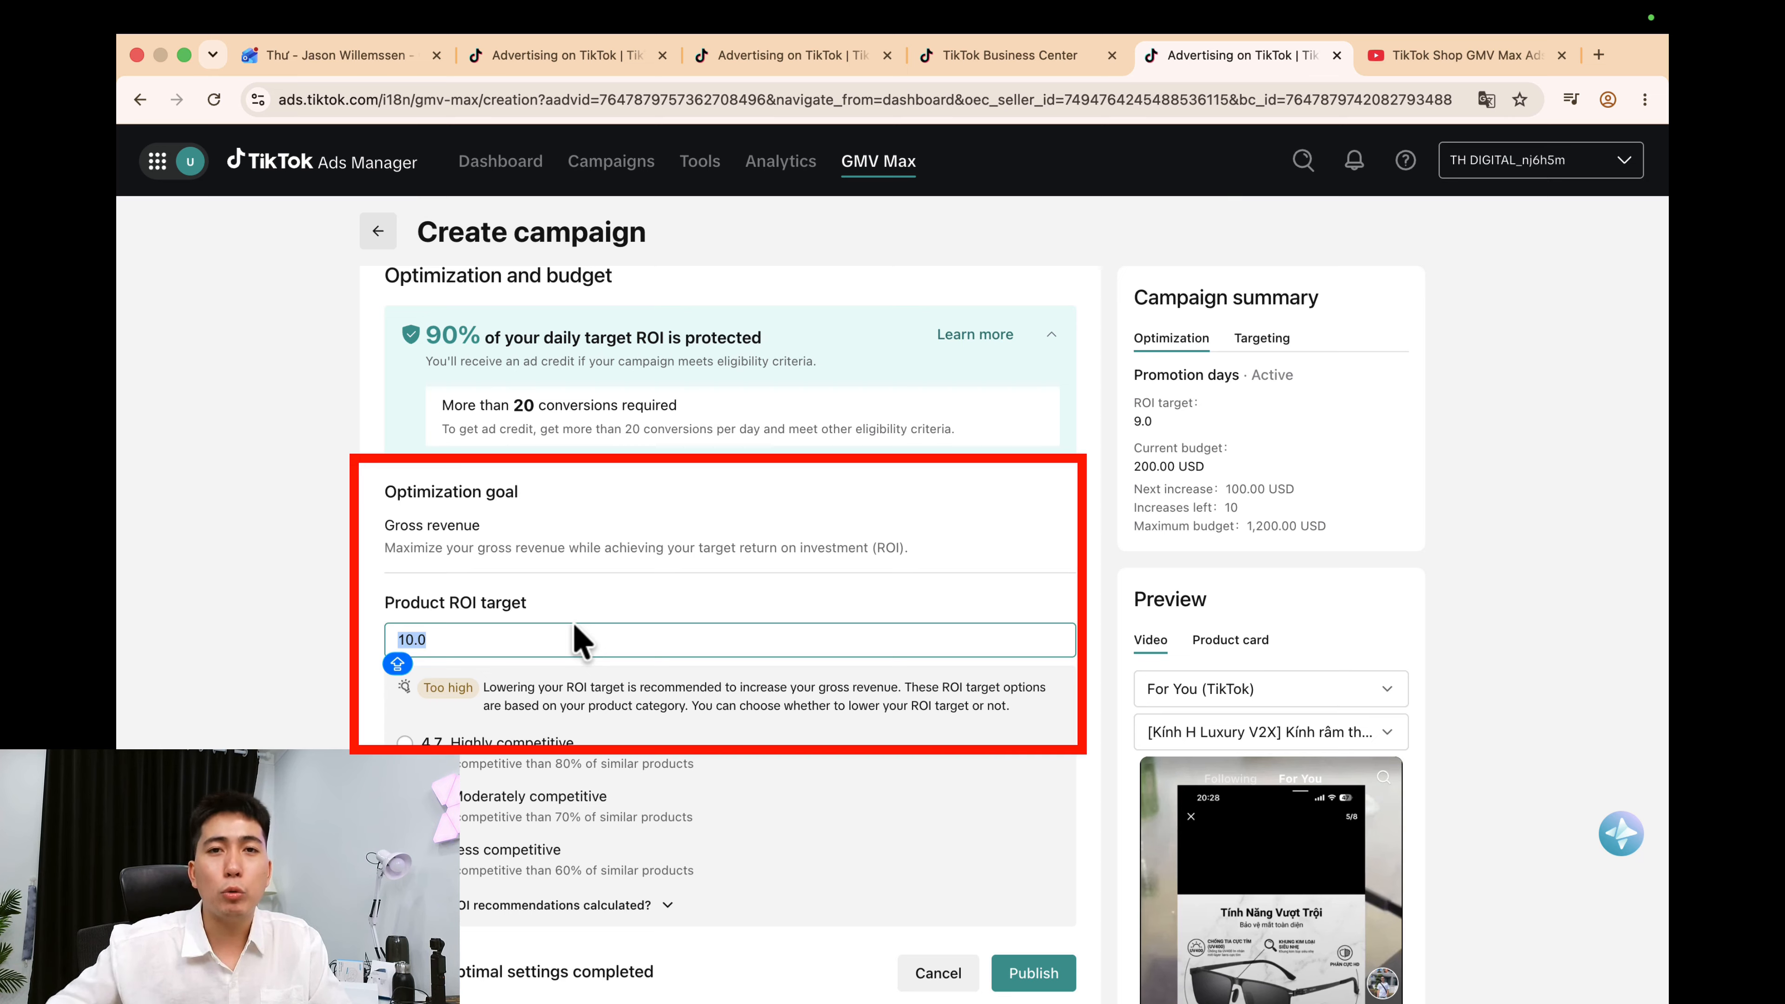
text(5)
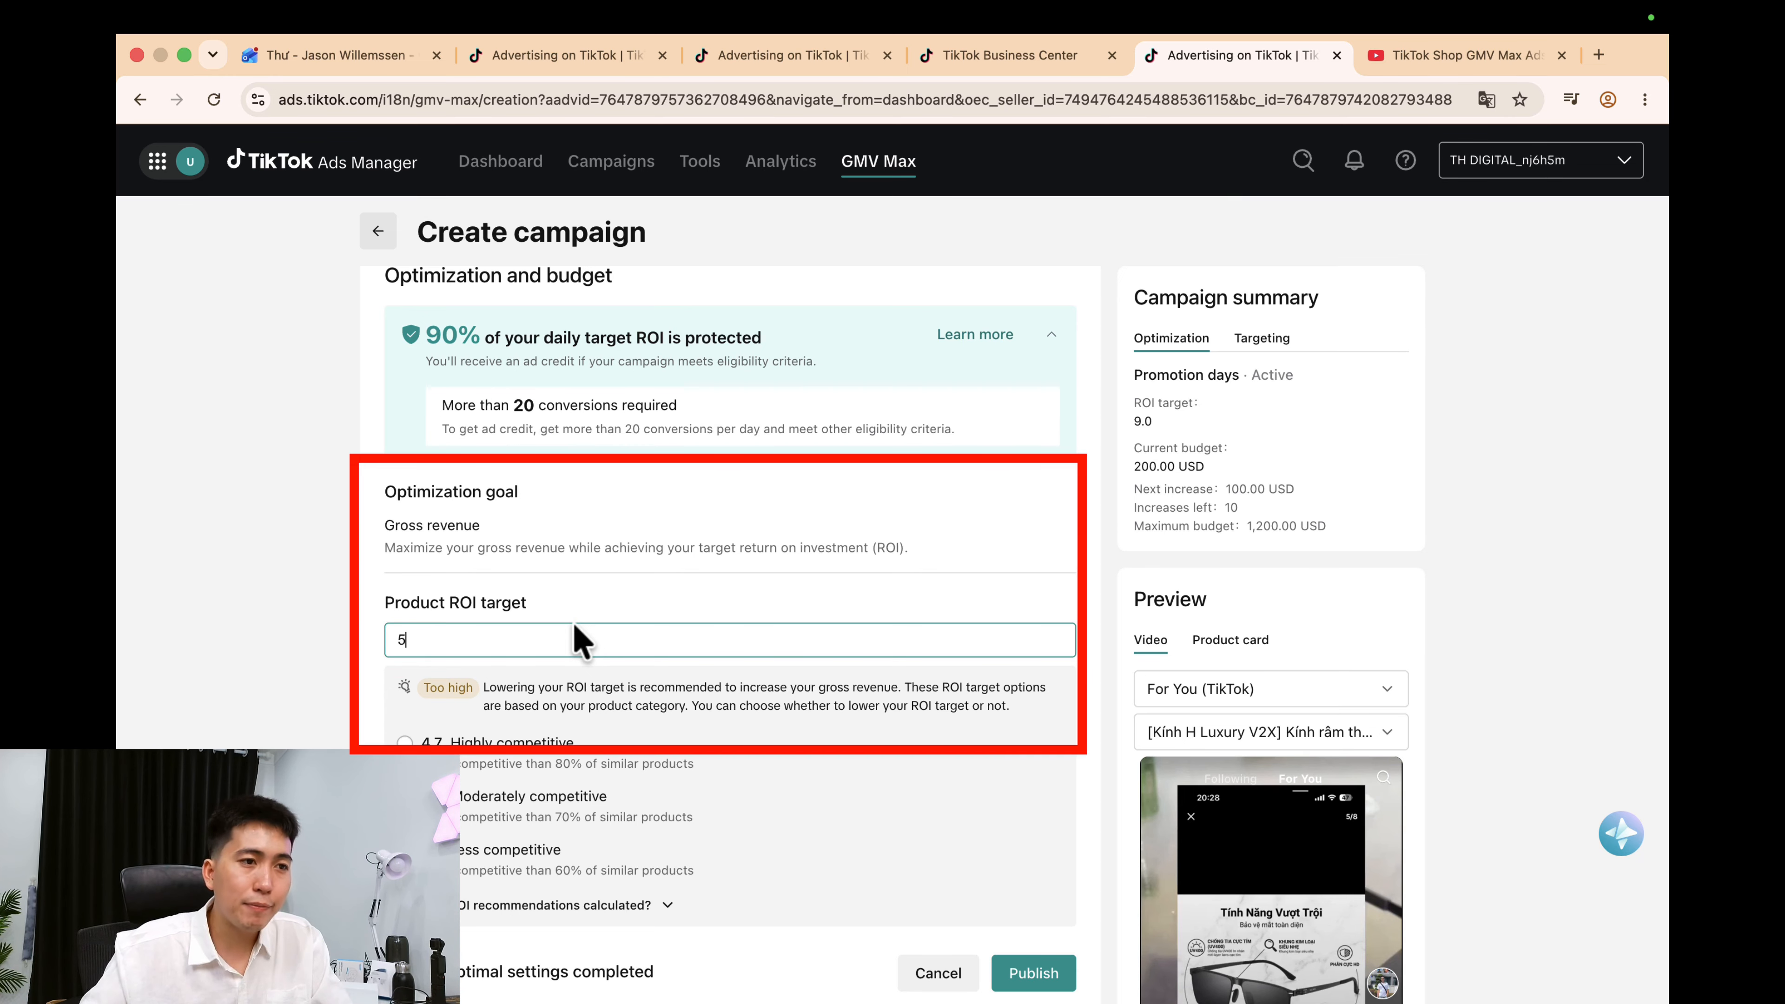
click(629, 605)
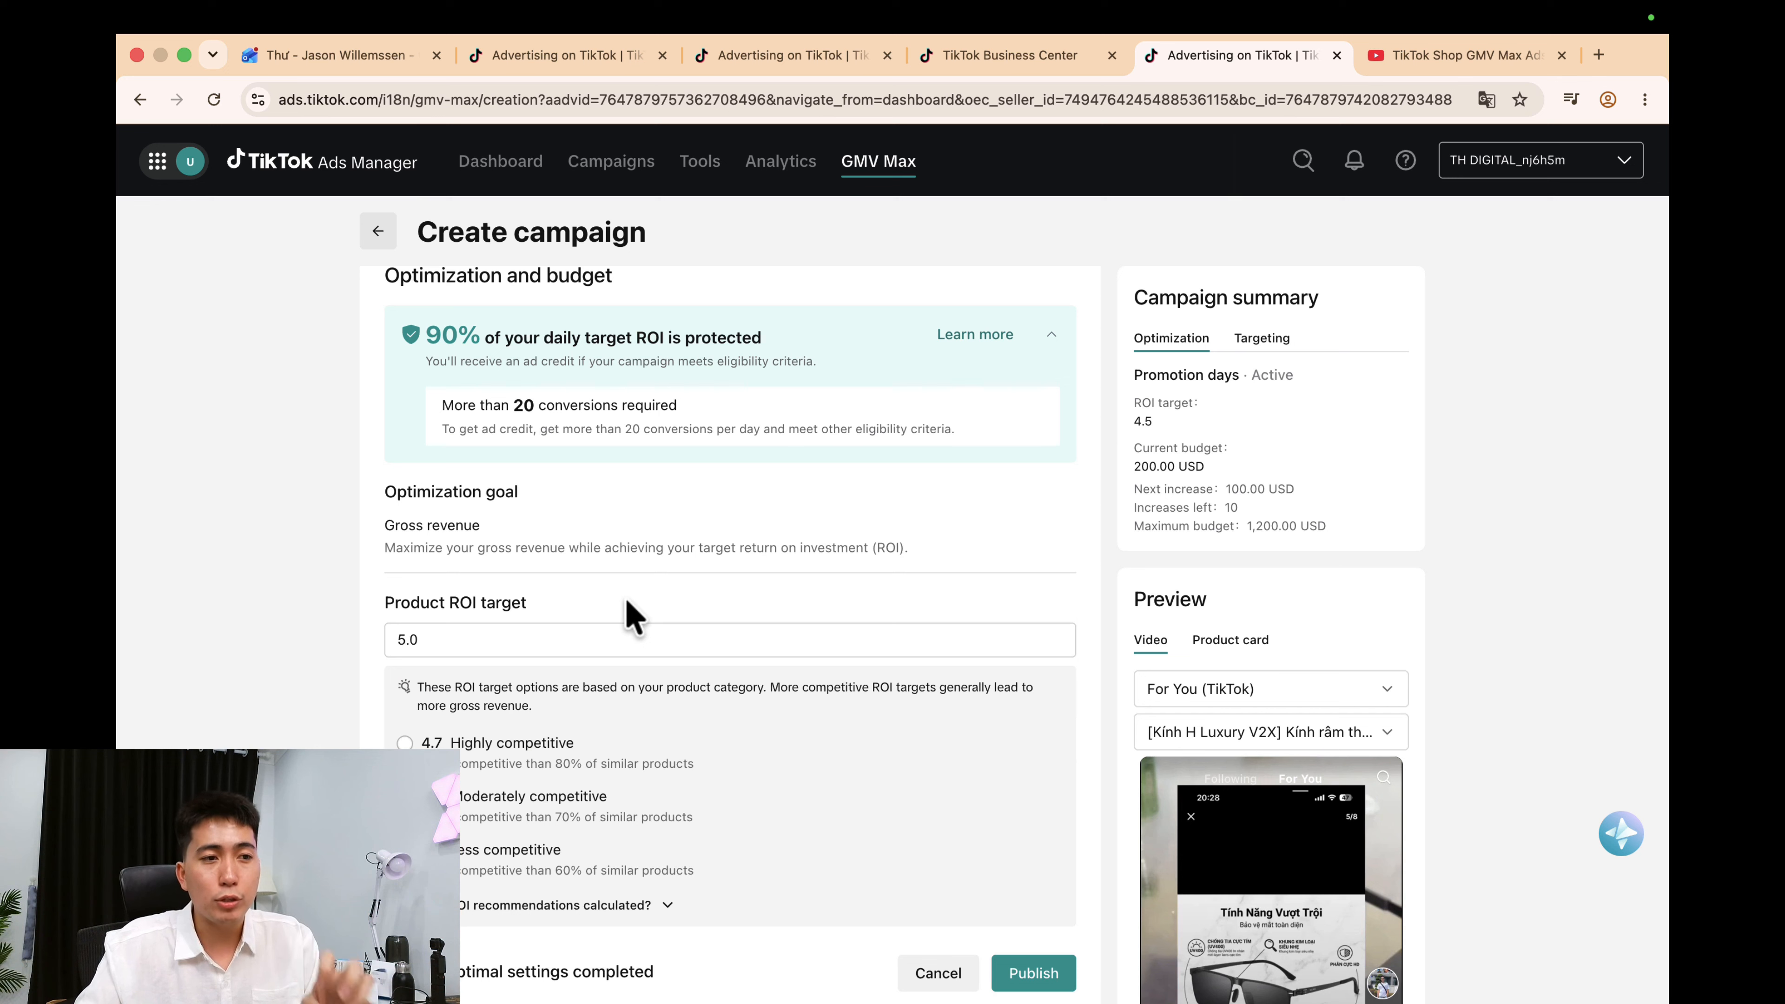
Try the 4.7 highly competitive option, then settle the ROI target at 5.0.
scroll(678, 630, down, 2)
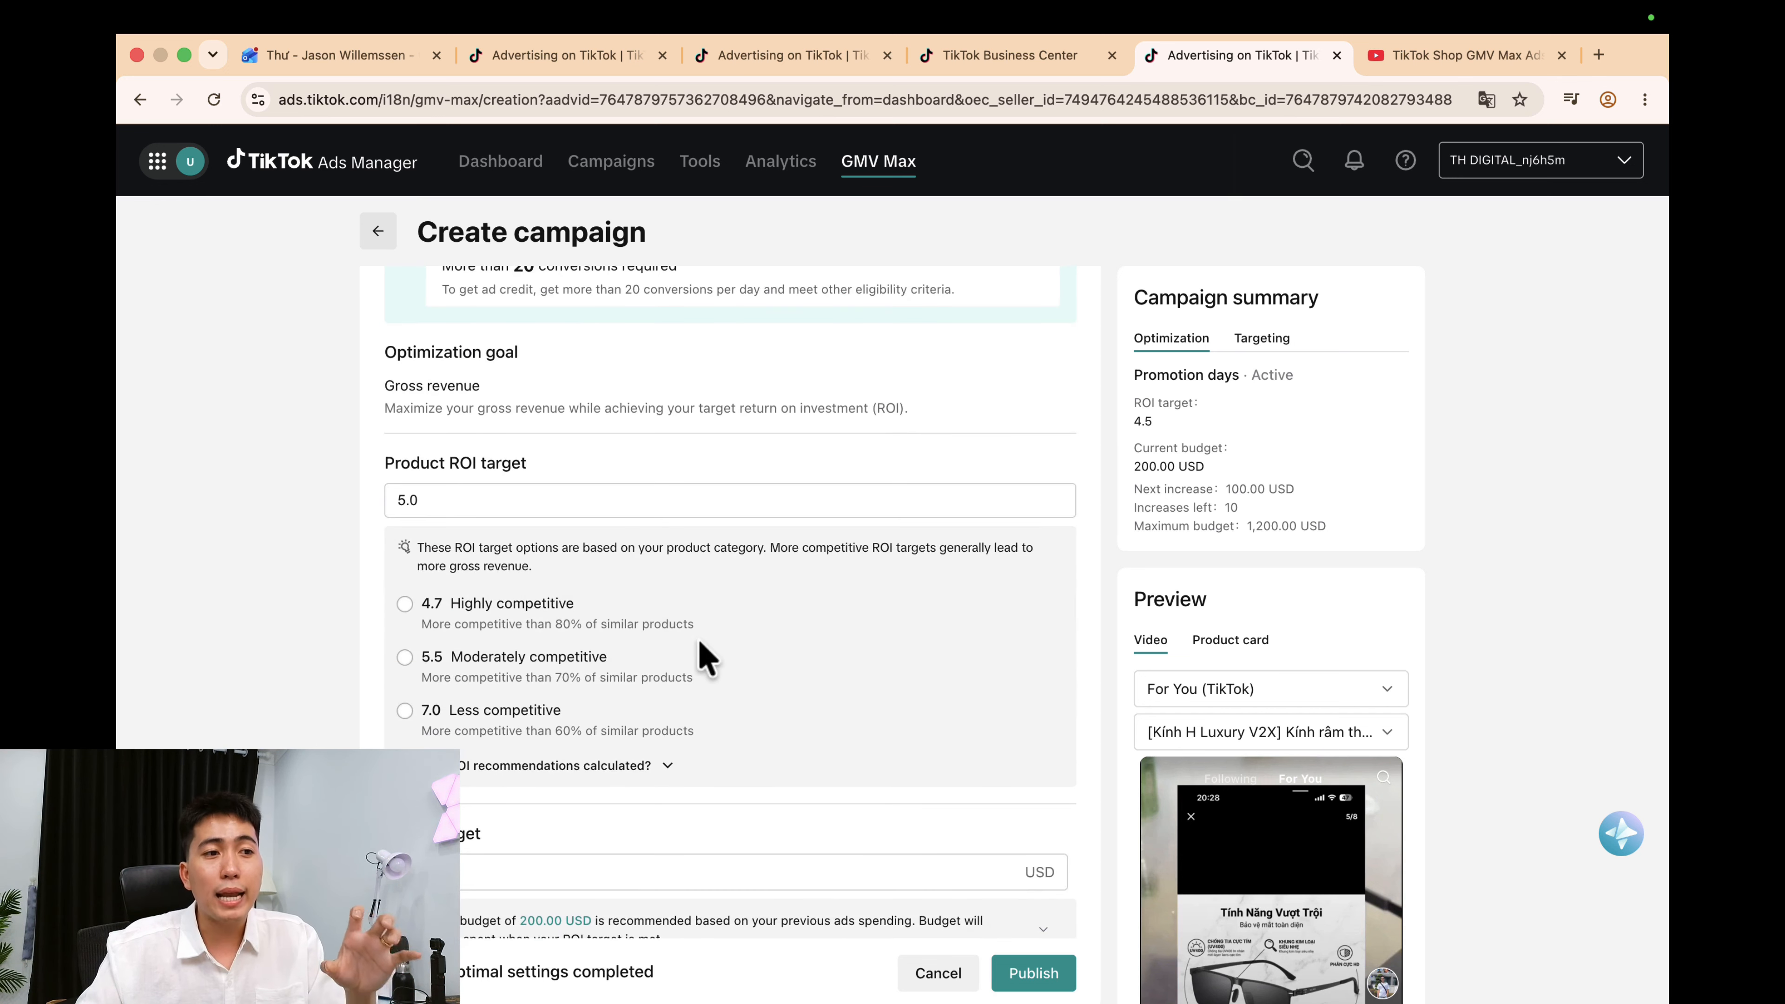
click(545, 619)
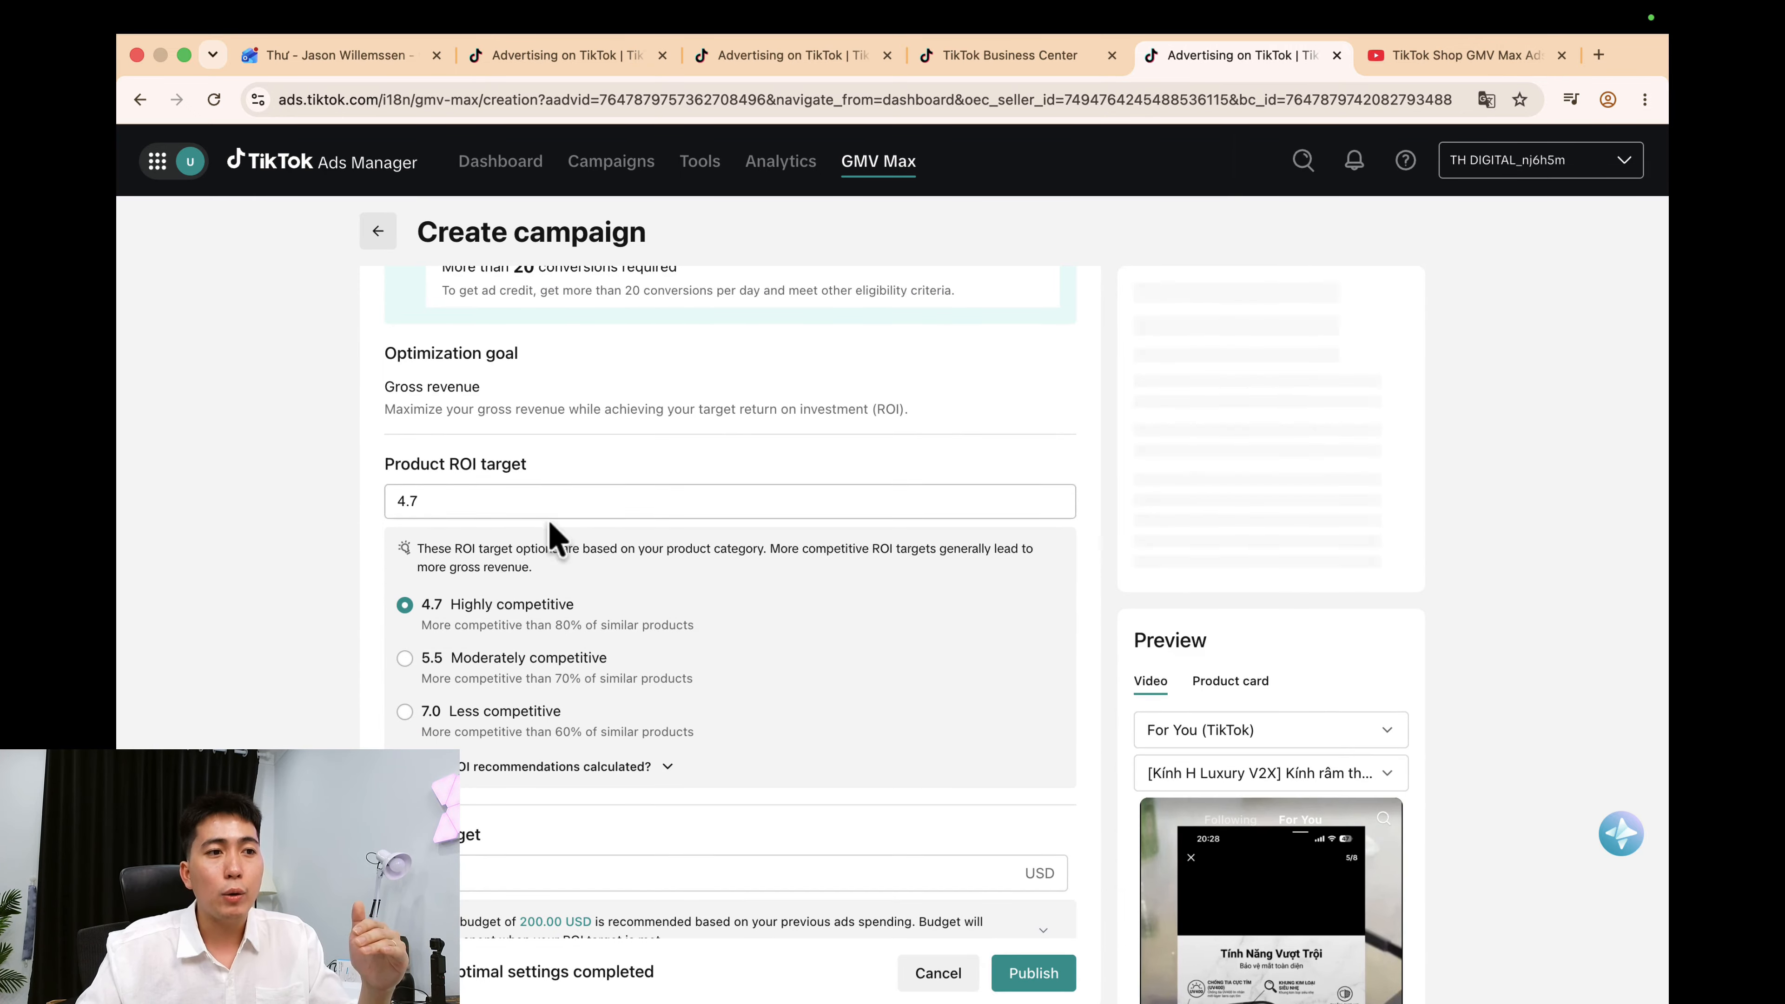
click(518, 501)
key(super+a)
key(Caps_Lock)
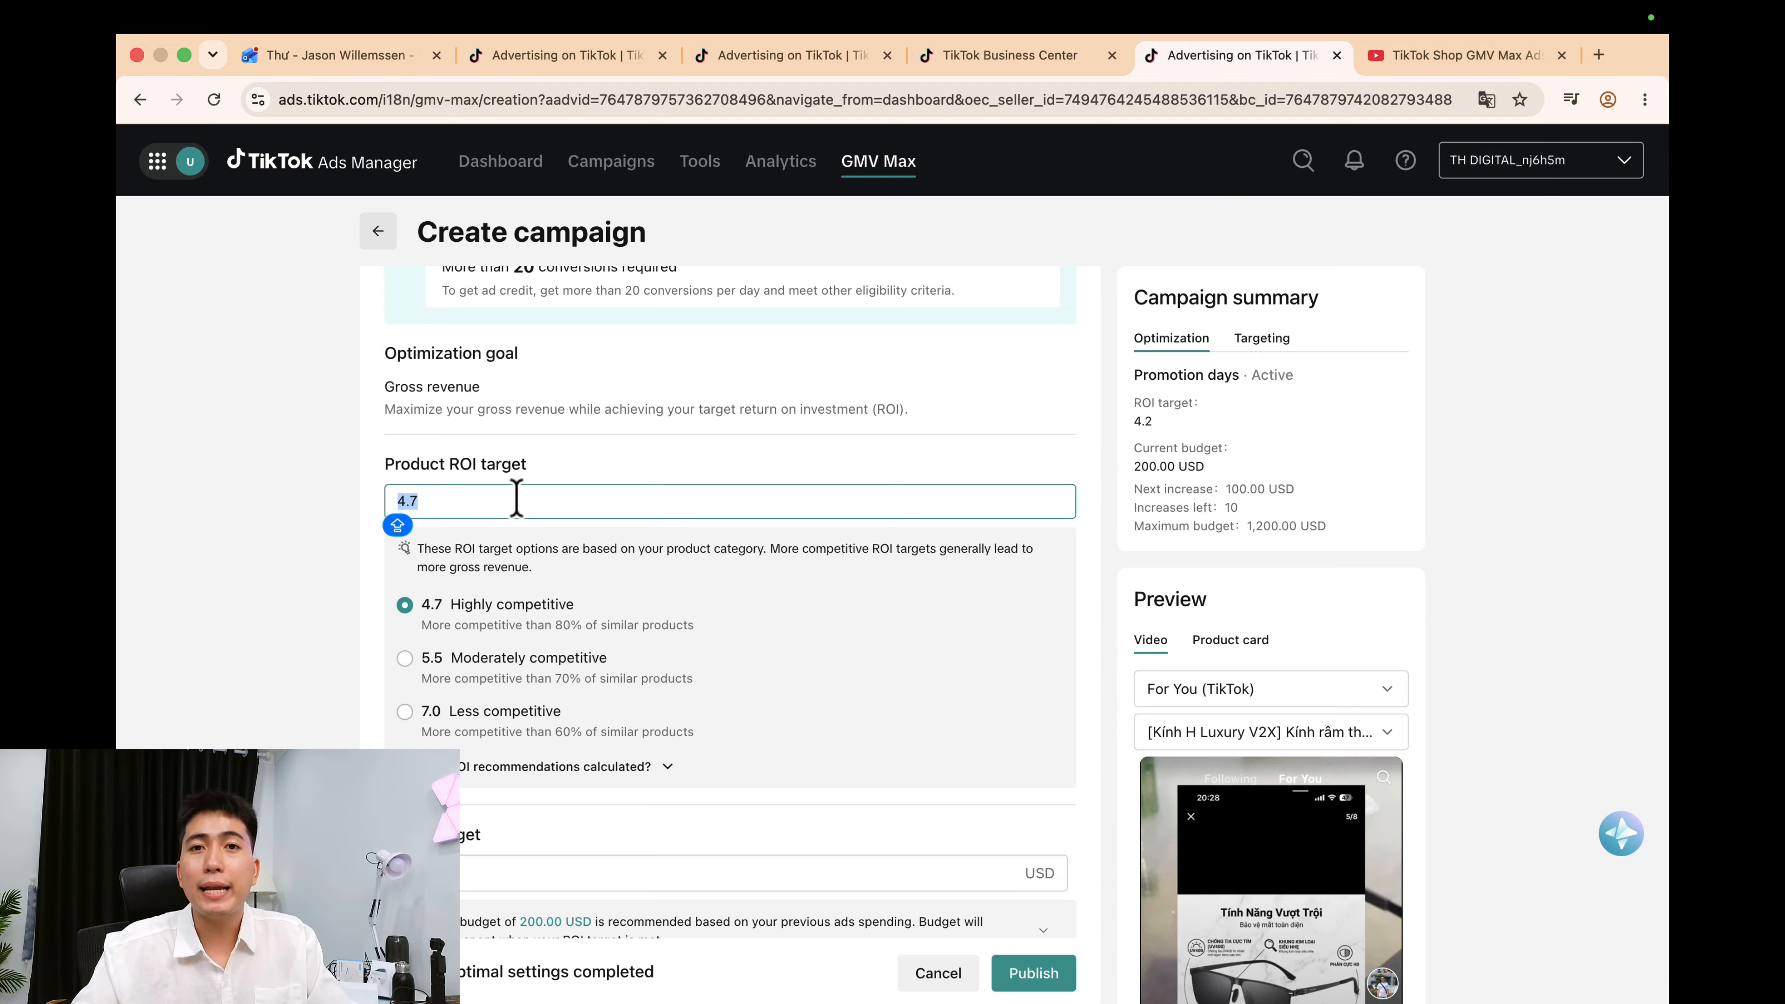
text(5)
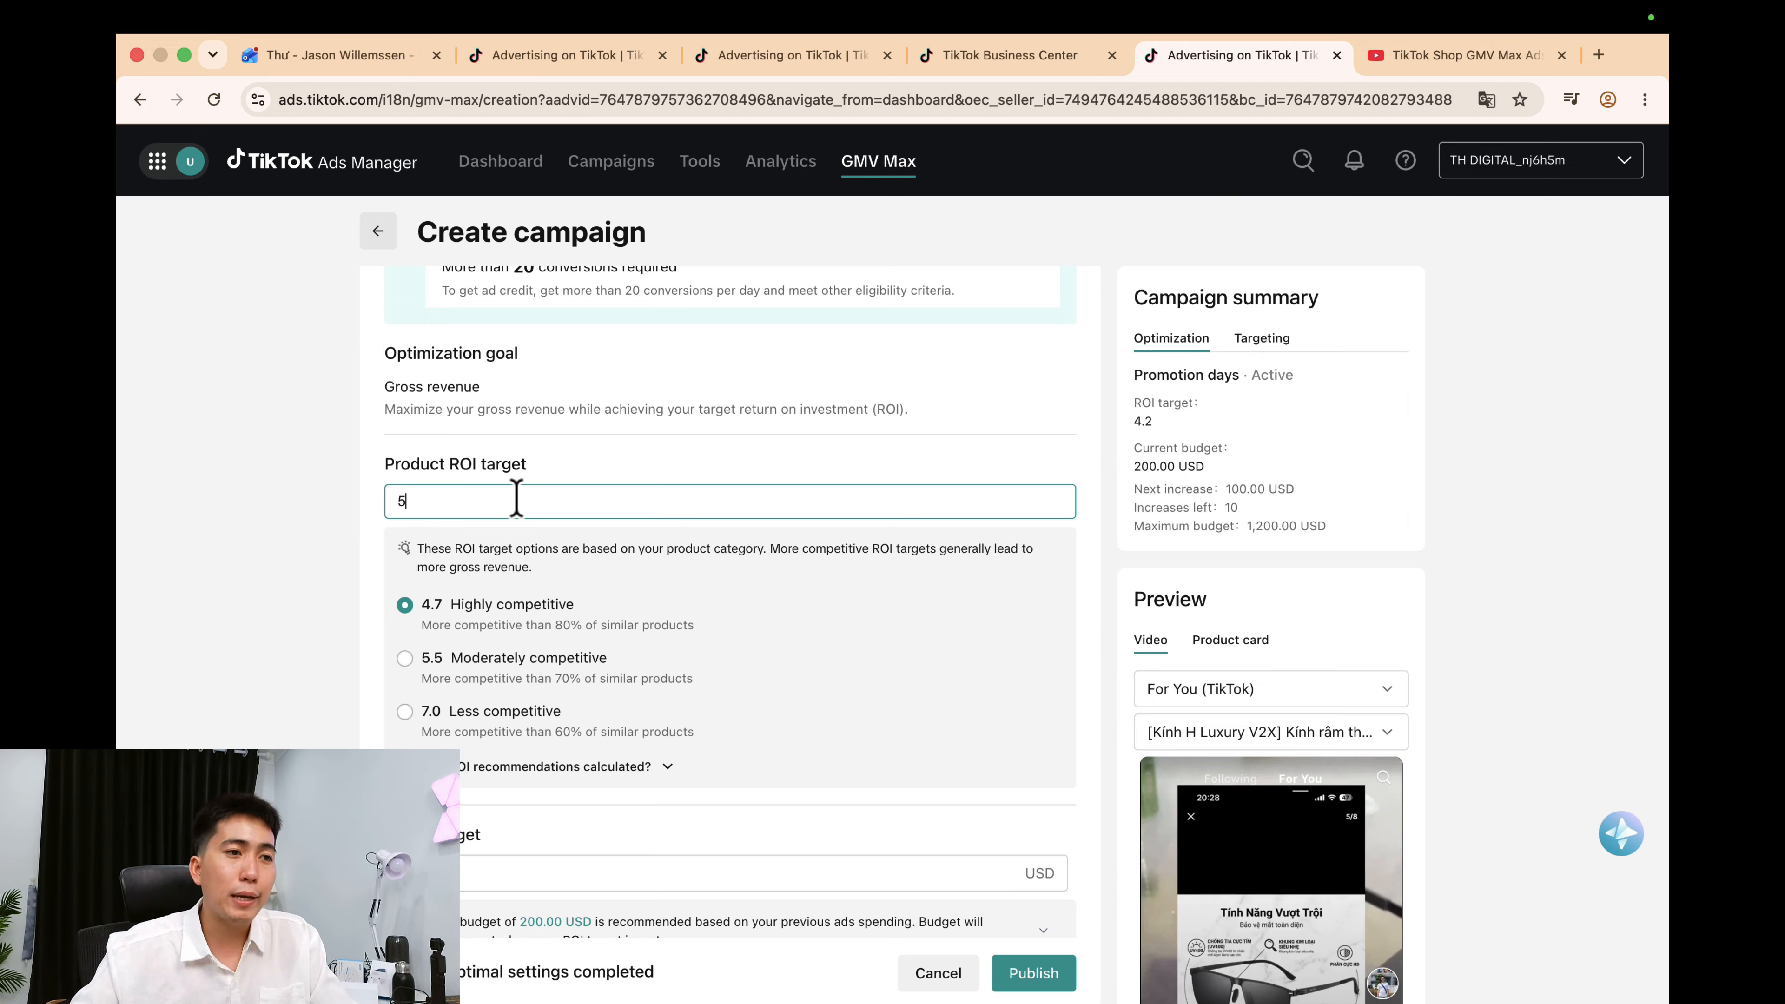
click(670, 477)
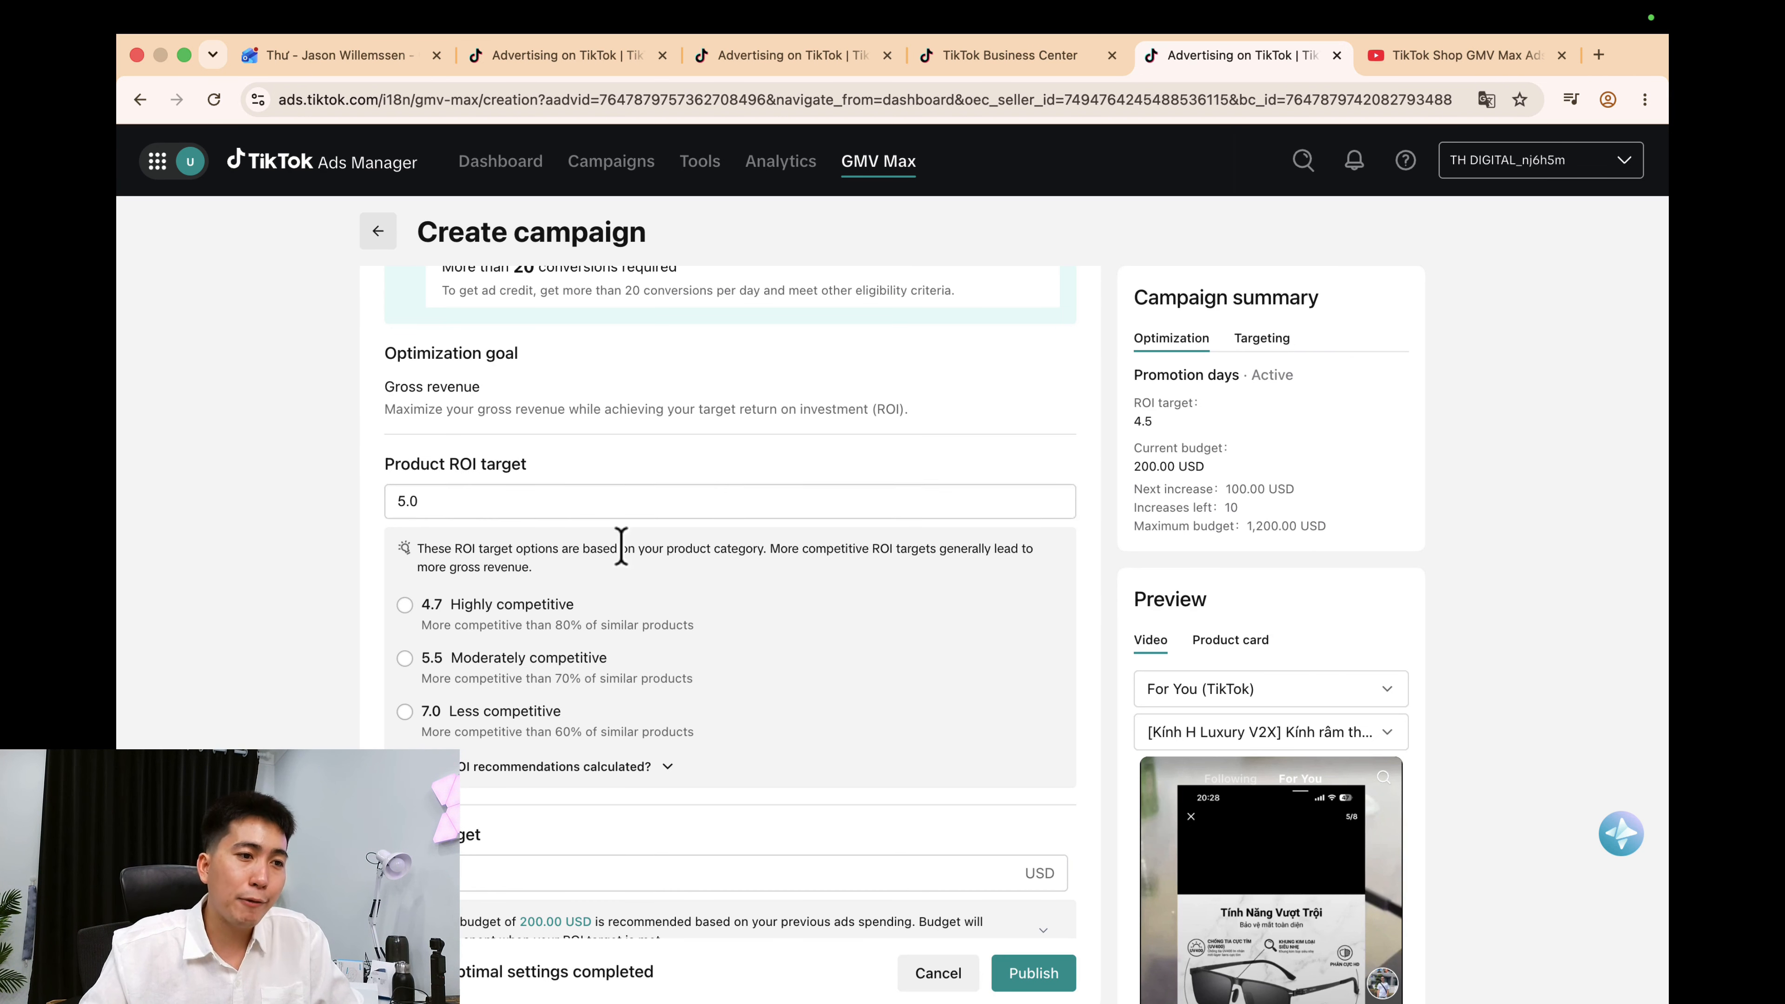
scroll(633, 556, down, 2)
Review the 200 USD daily budget, schedule and campaign name, leaving the name unchanged.
drag(386, 677, 528, 686)
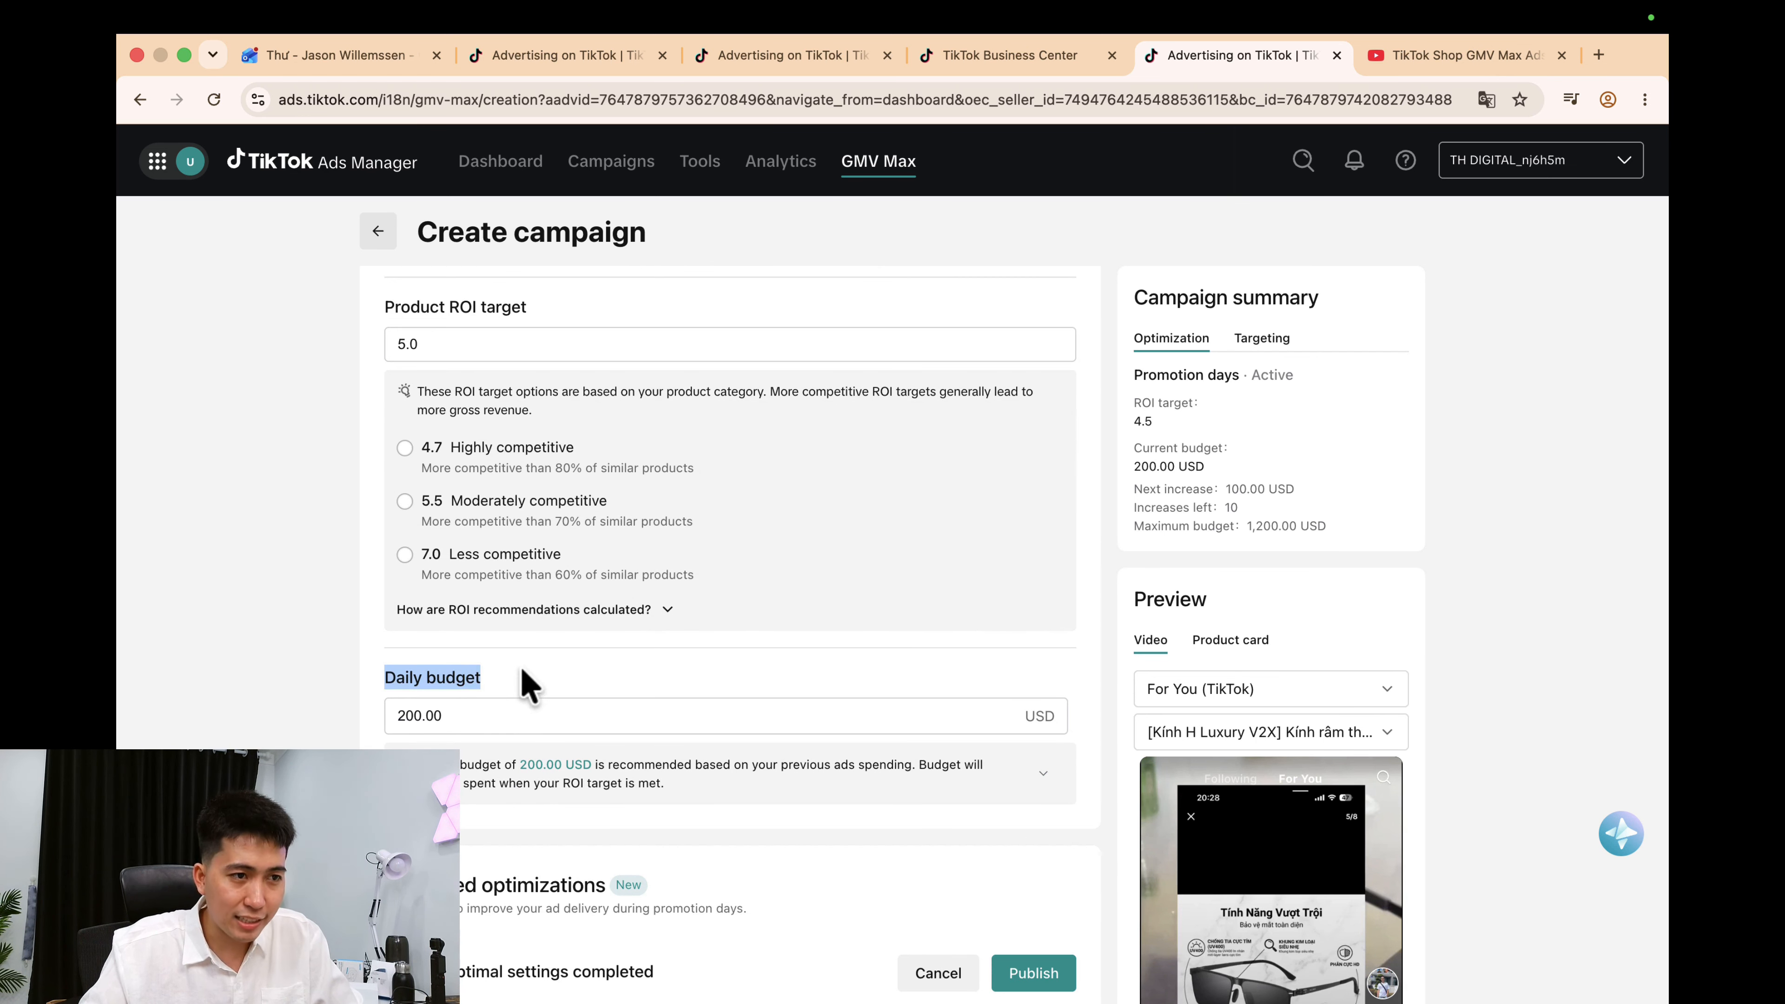
click(606, 689)
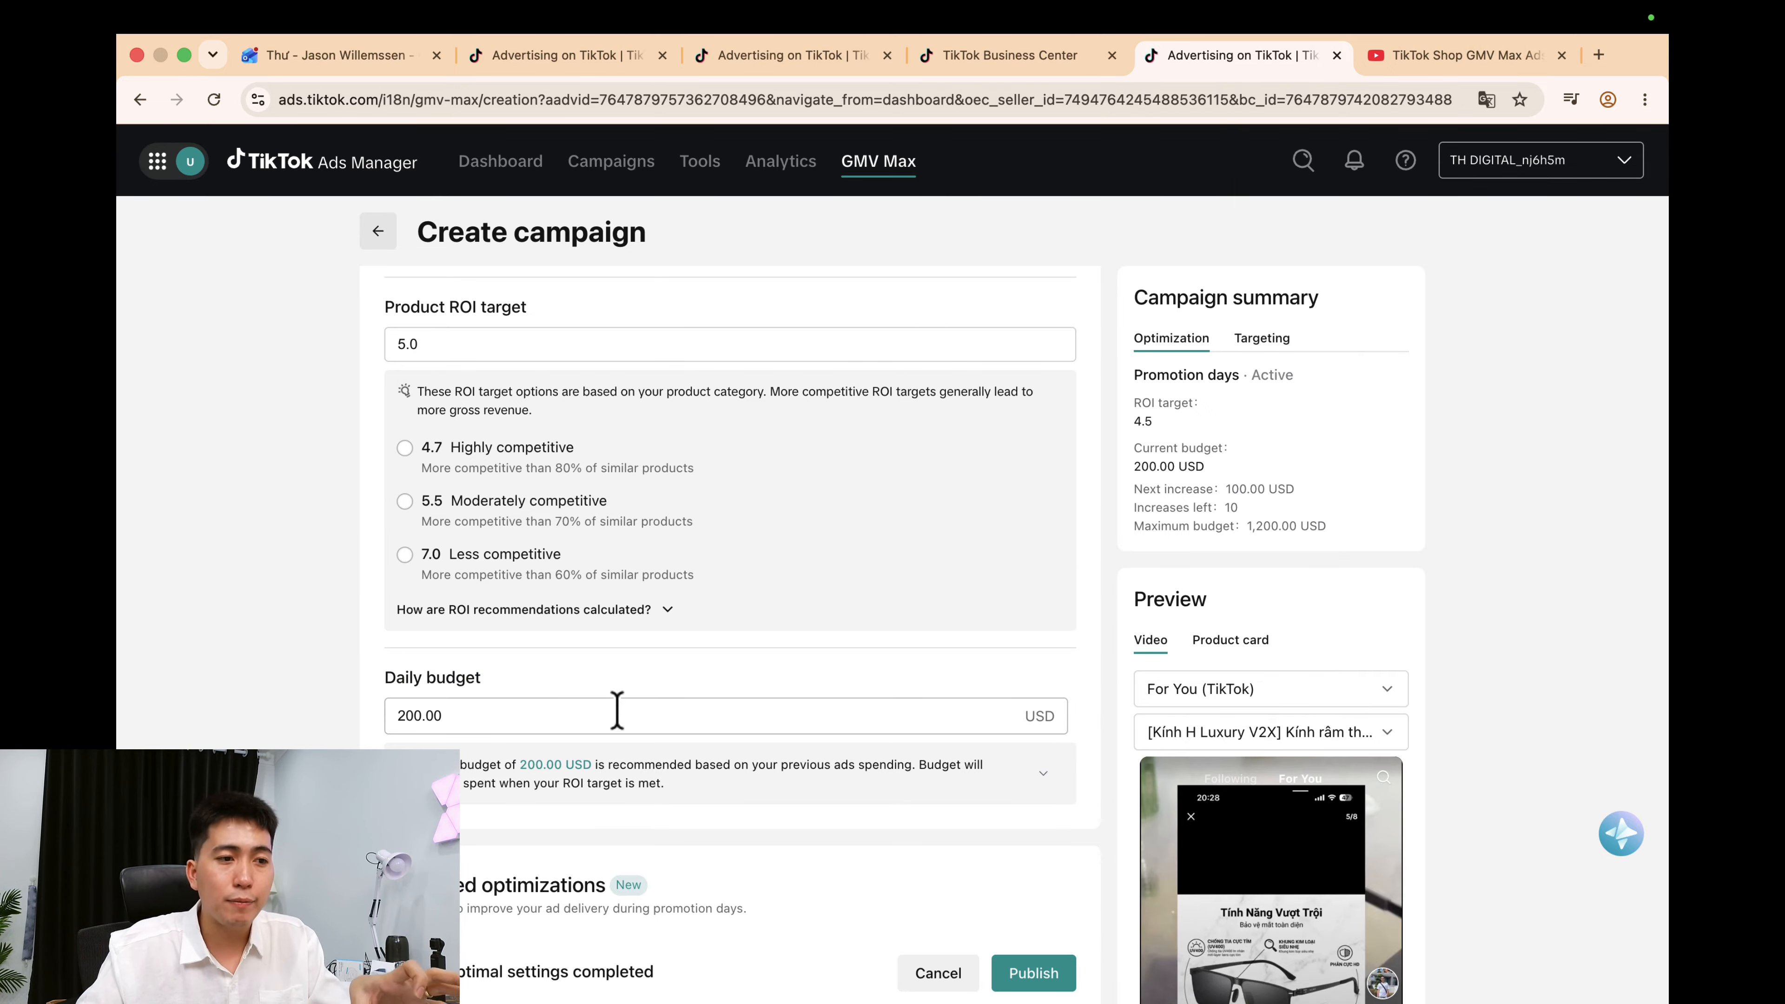
scroll(617, 712, down, 6)
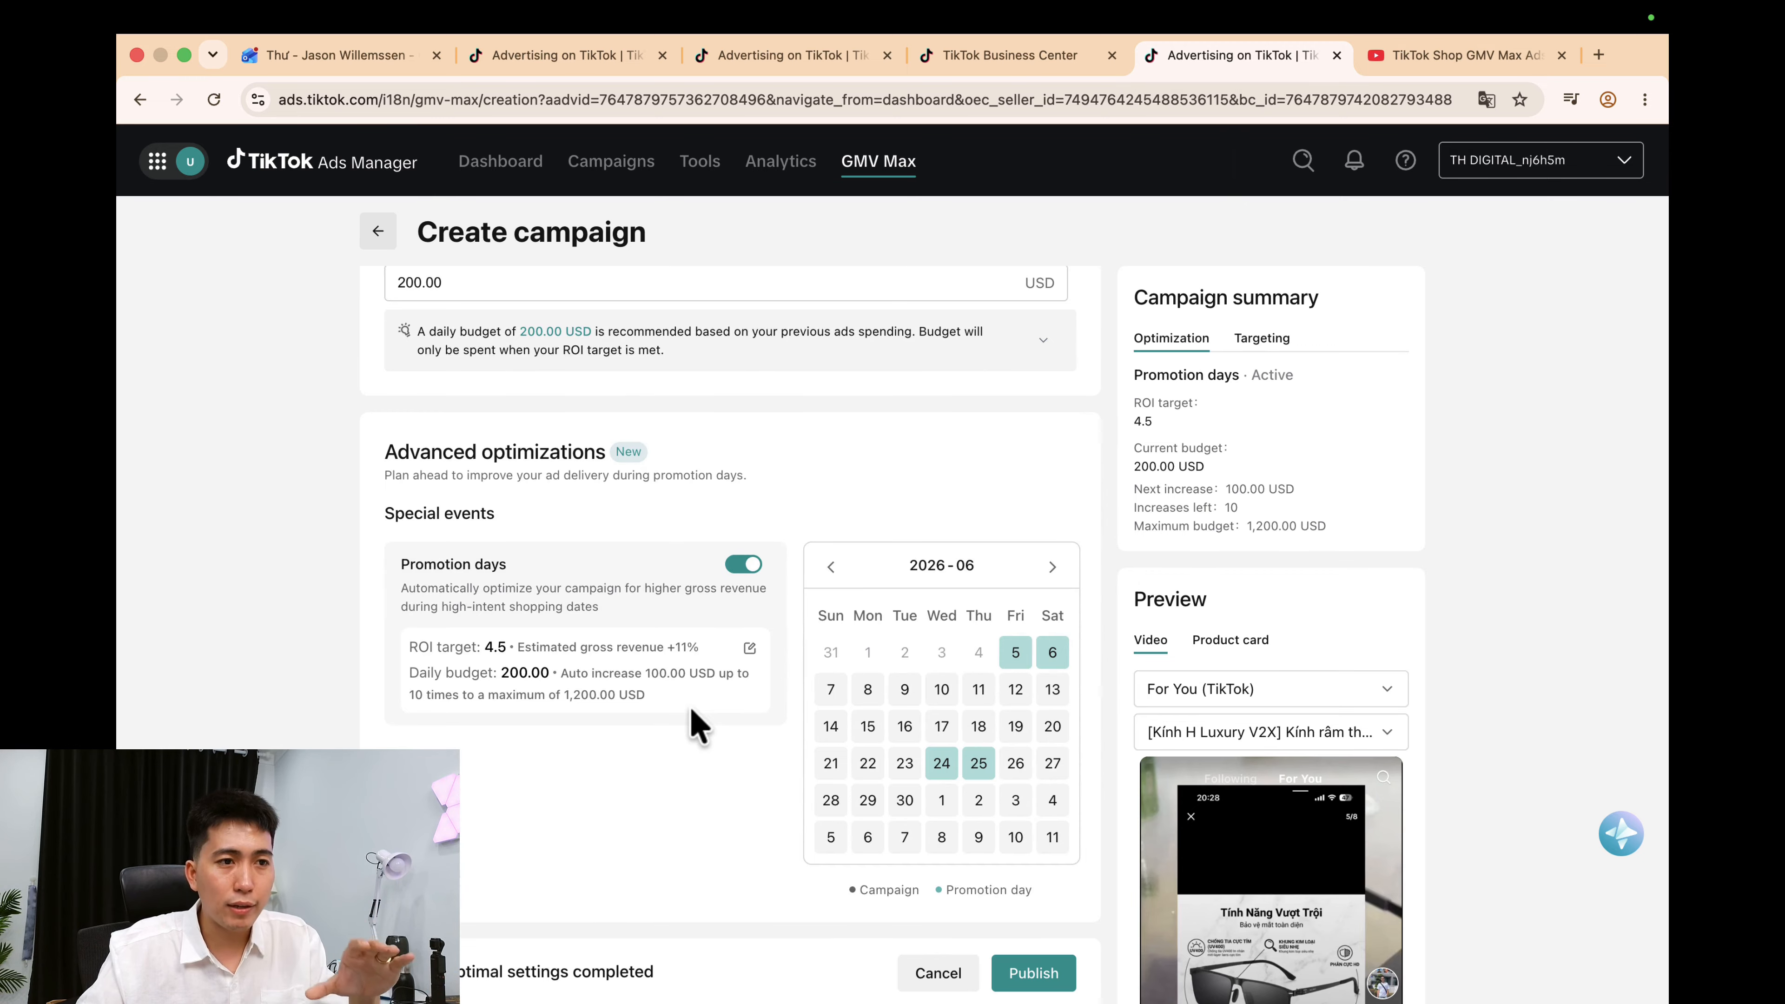
scroll(678, 758, down, 4)
scroll(733, 292, up, 2)
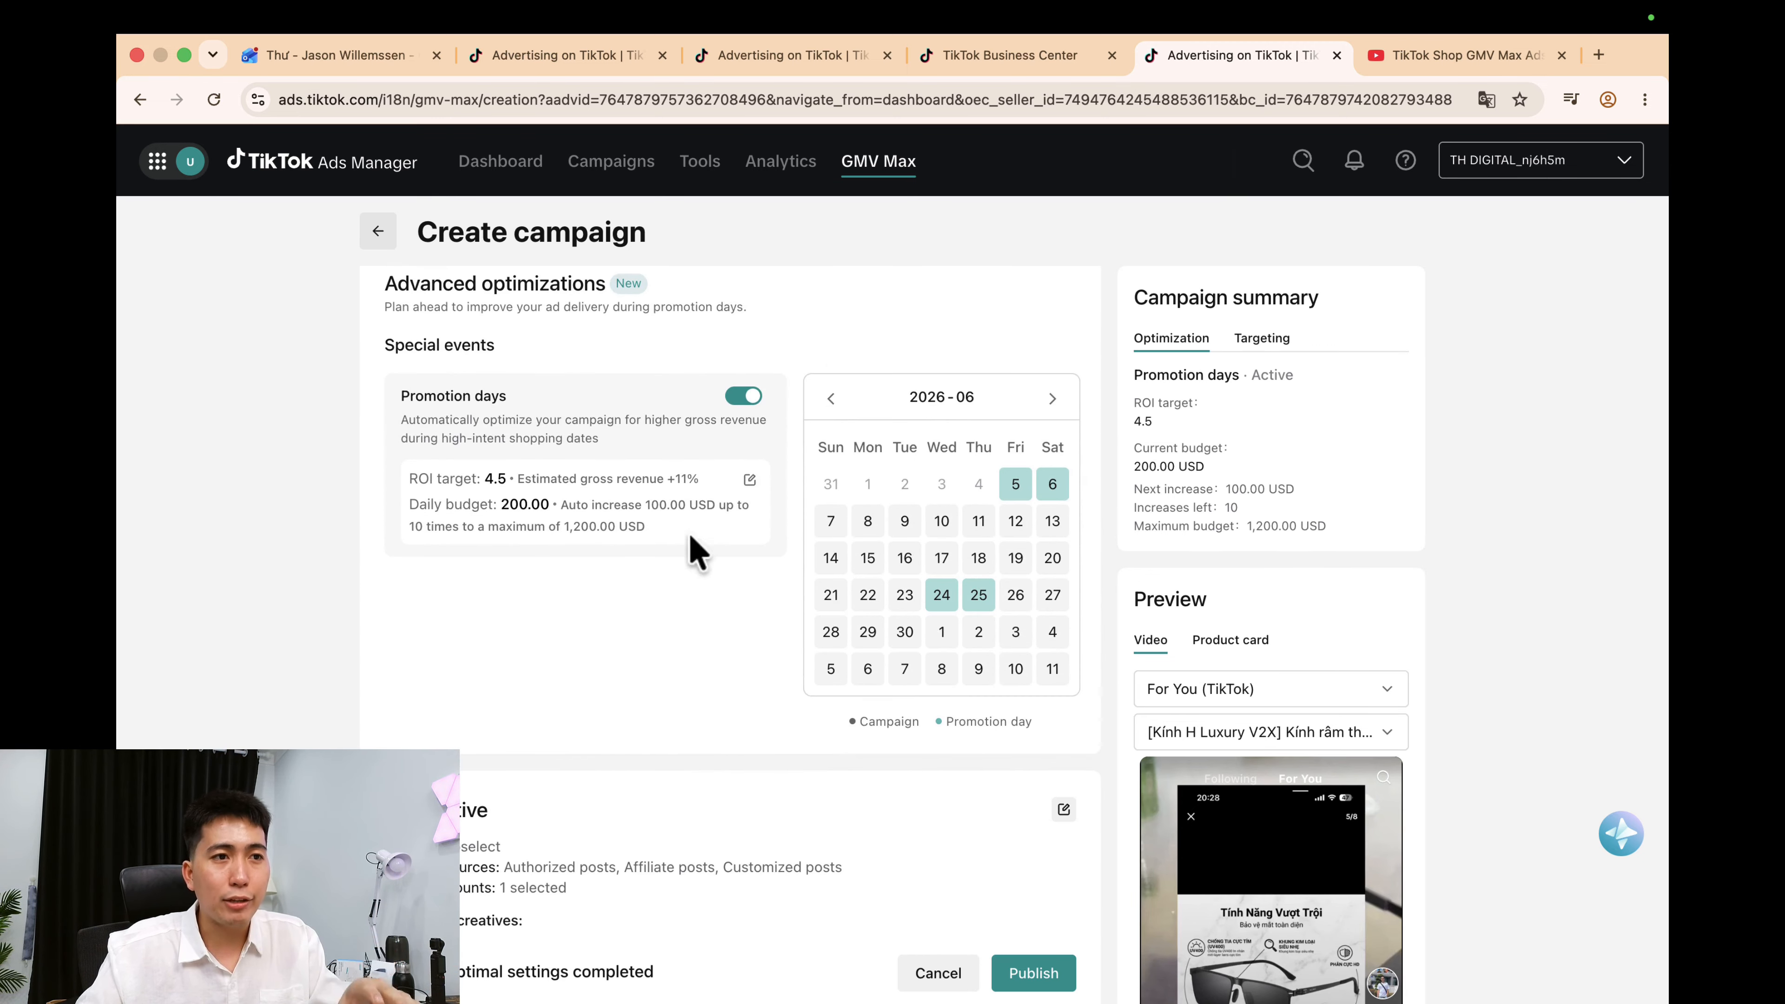
scroll(759, 606, down, 9)
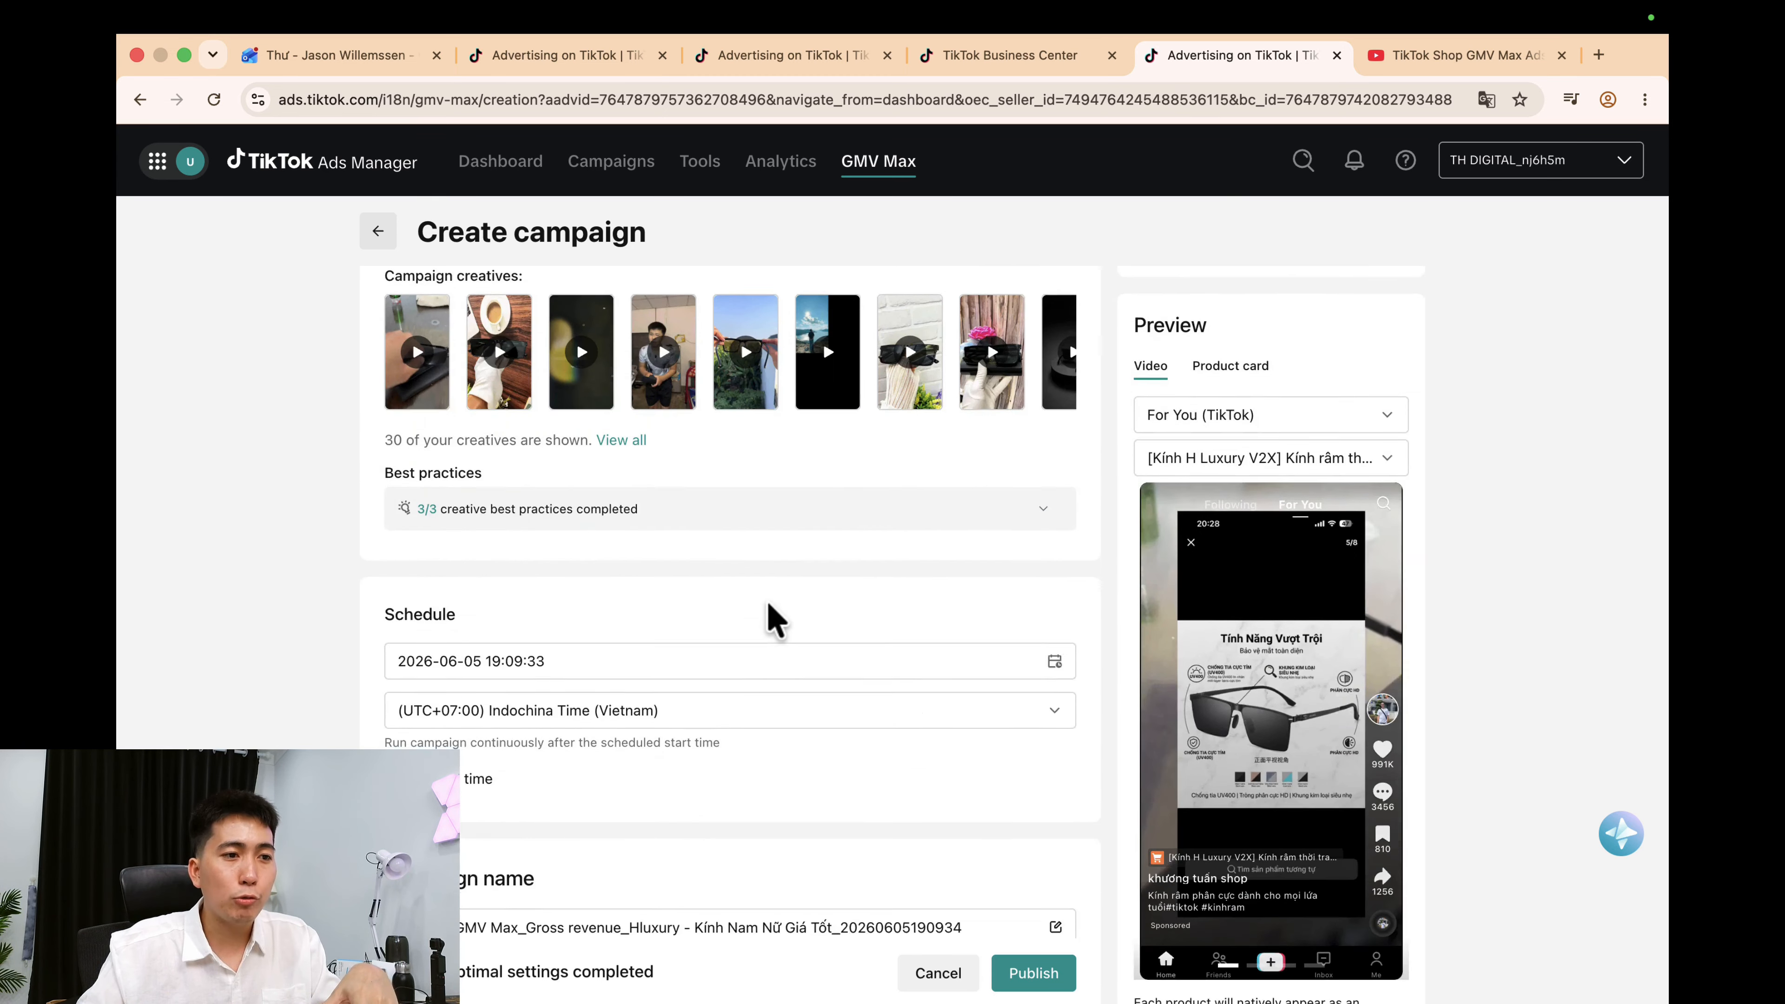
scroll(768, 603, down, 2)
click(460, 781)
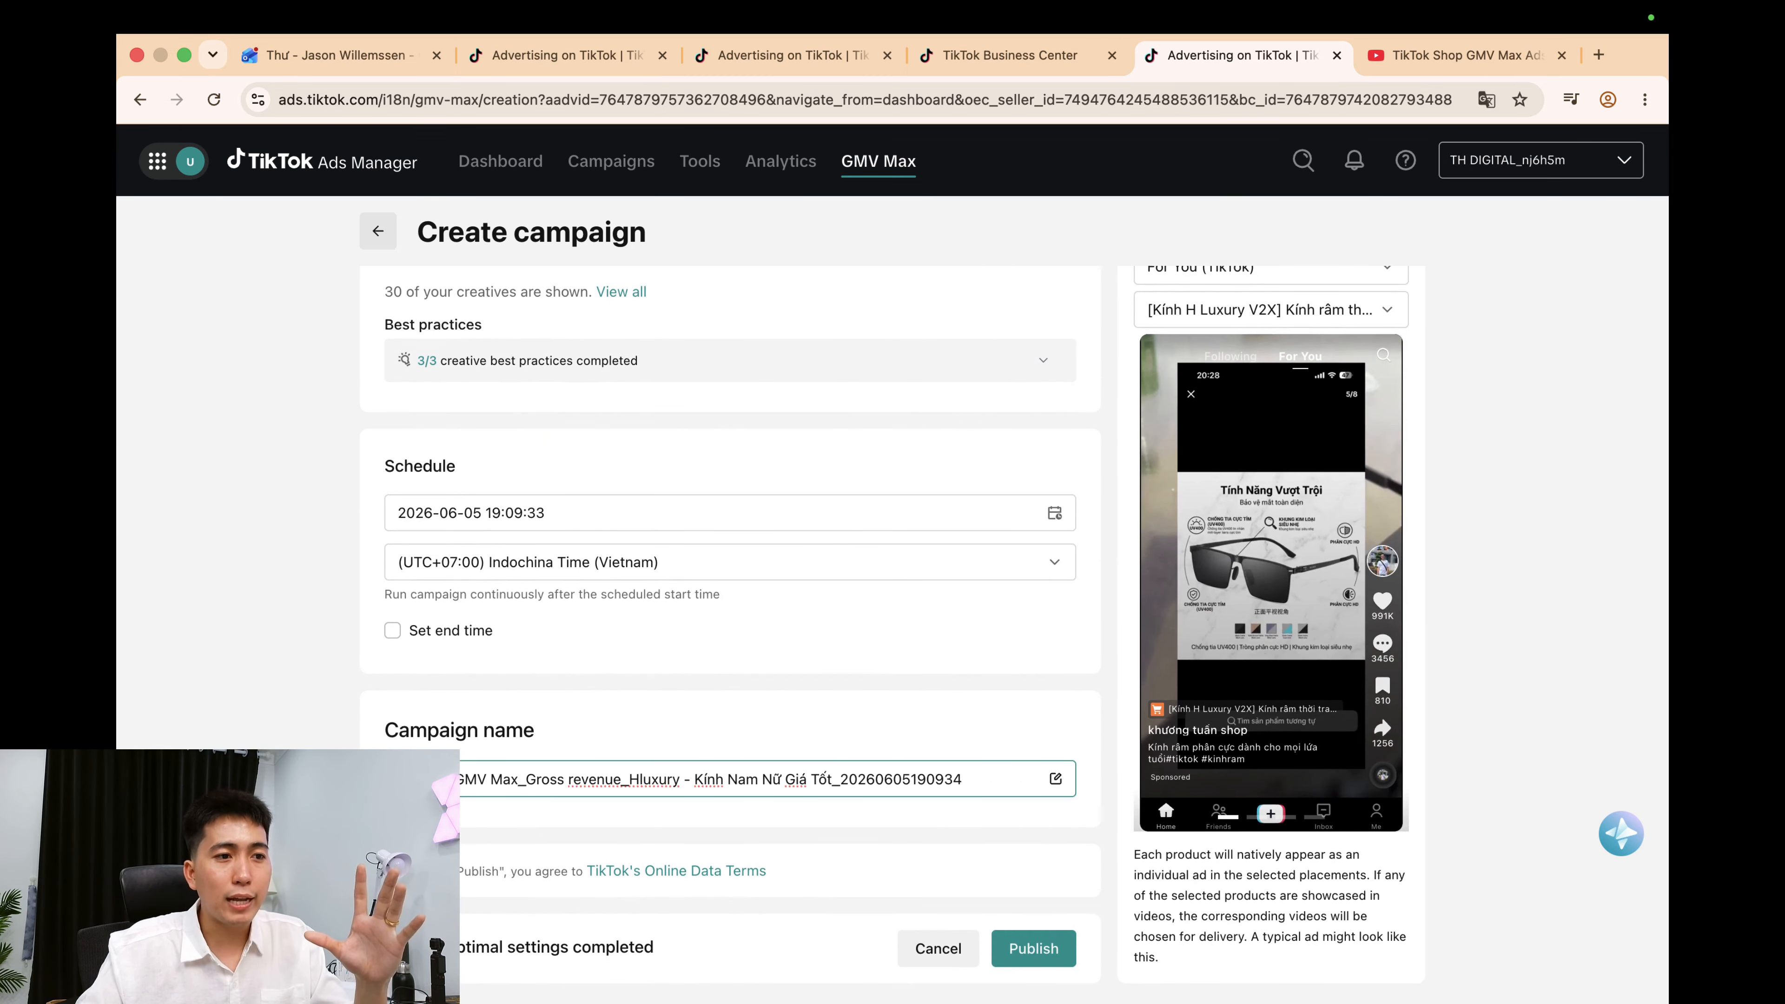
text(et)
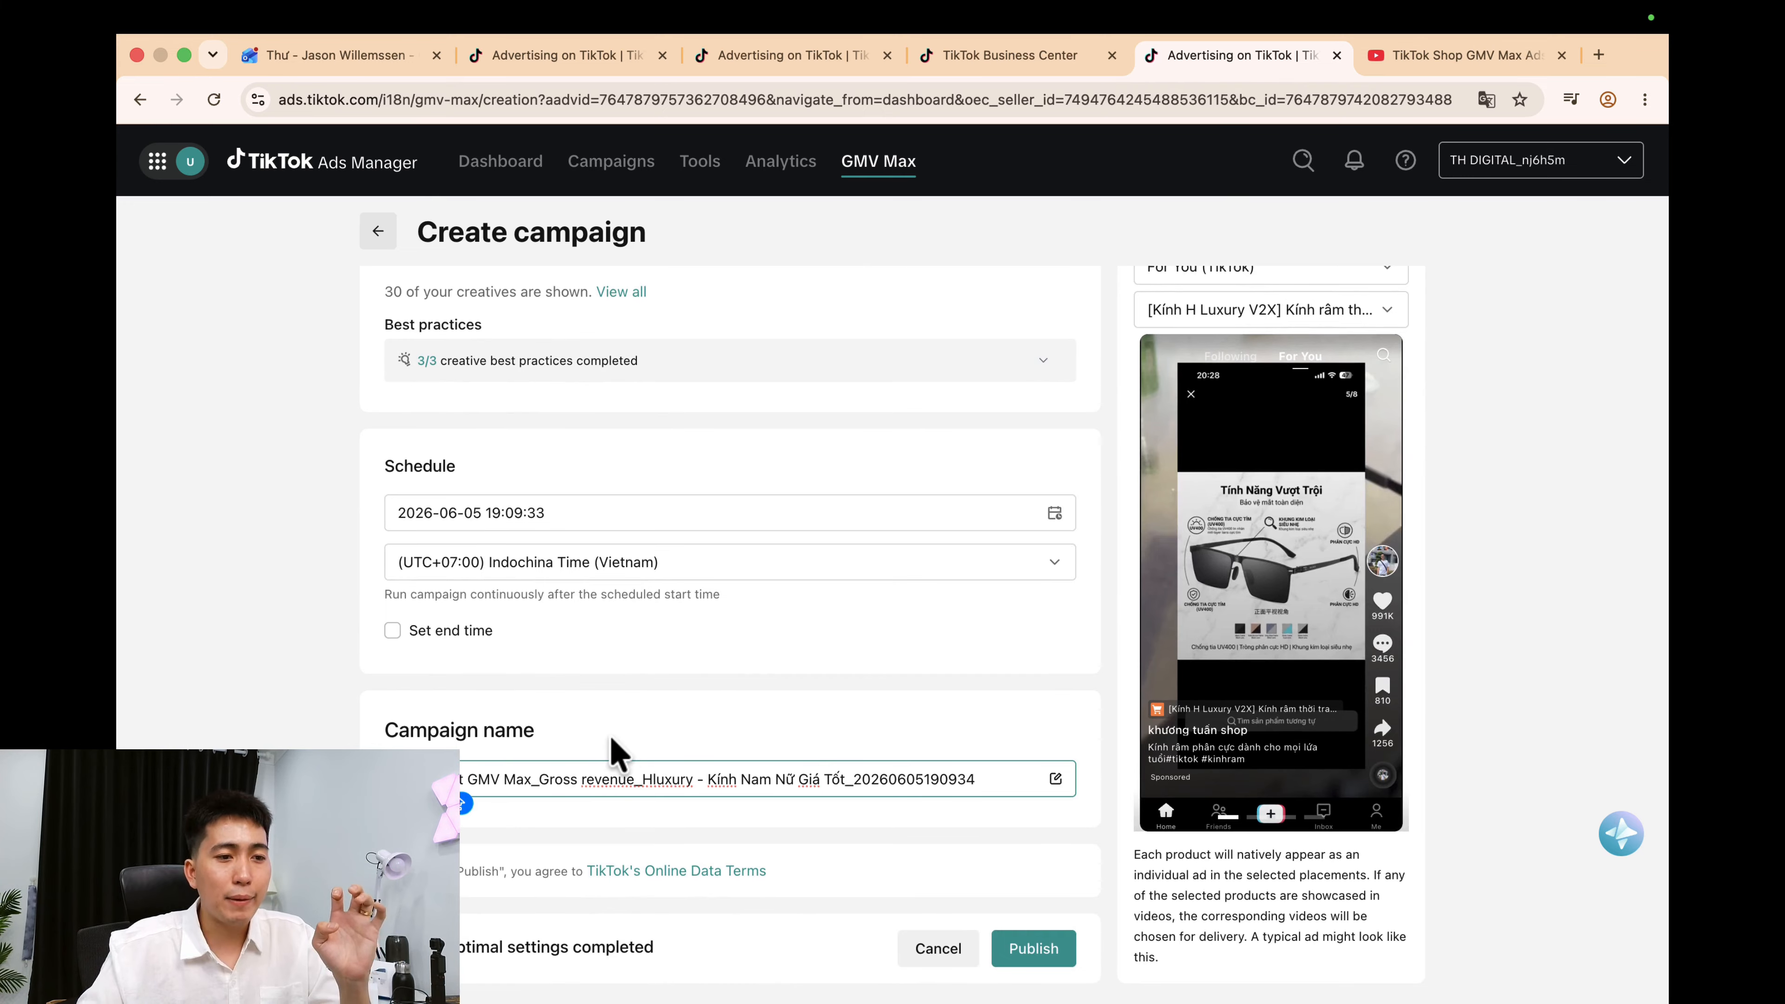
key(BackSpace)
click(780, 705)
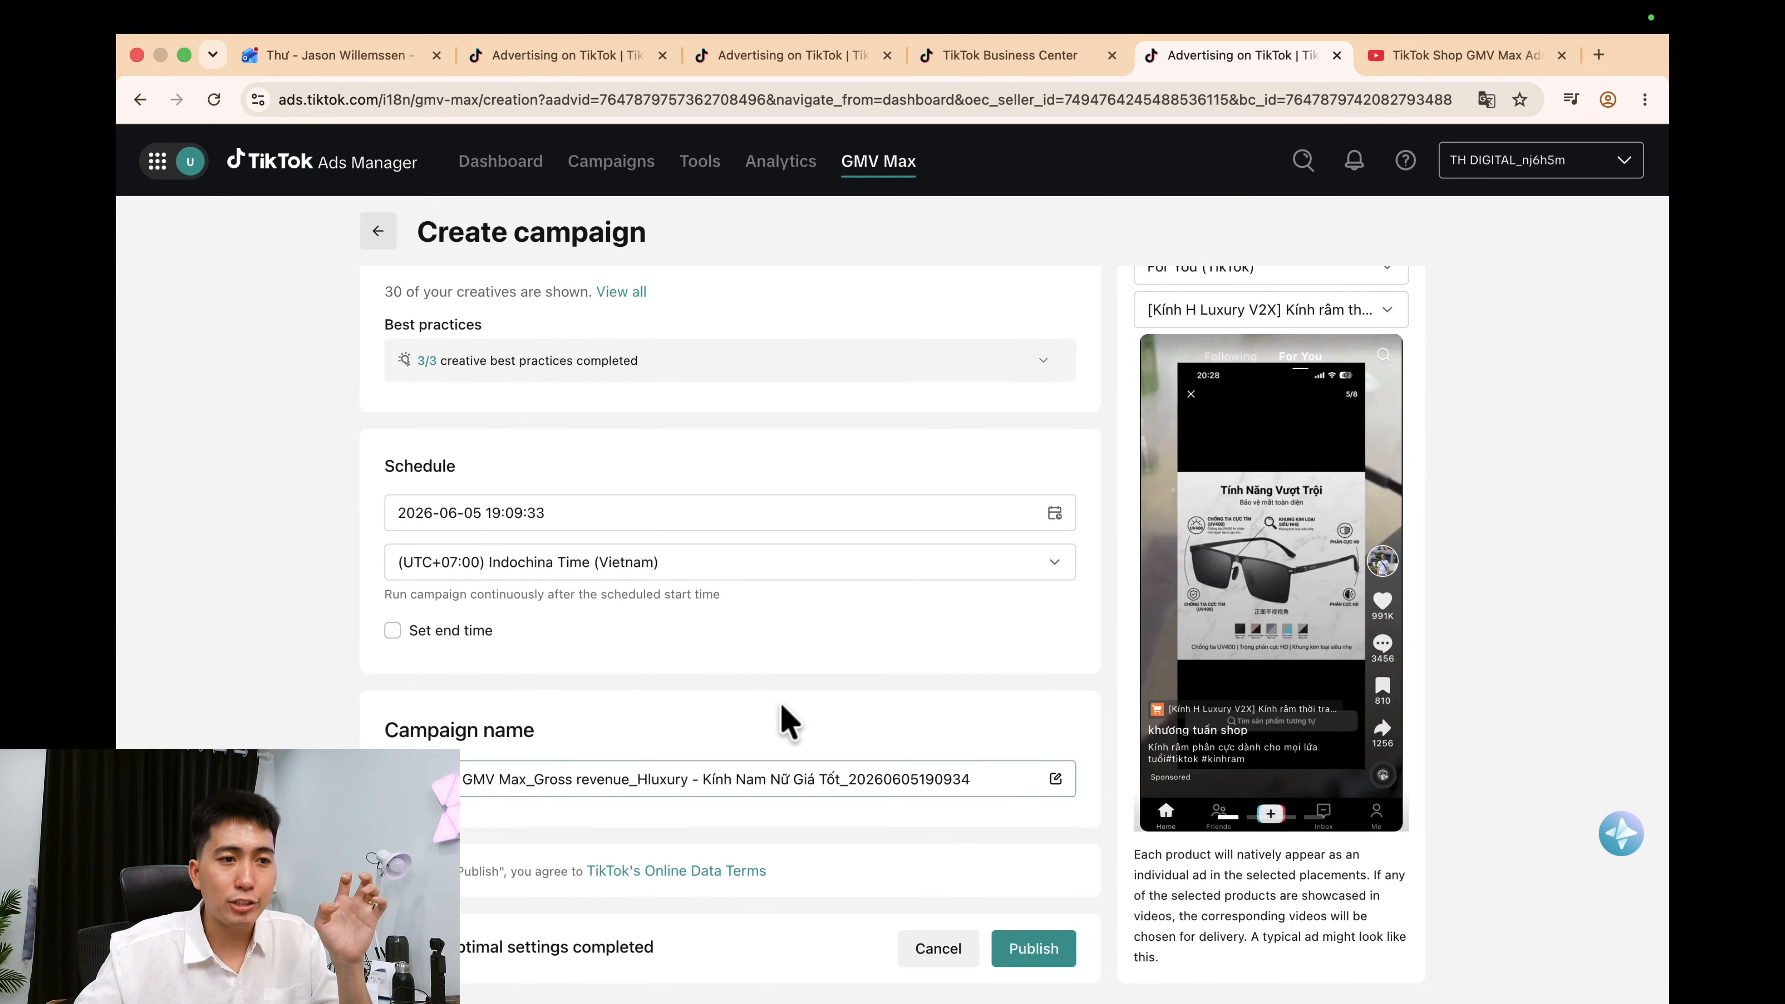
Publish the product campaign and request a 200 USD balance top-up.
click(1037, 949)
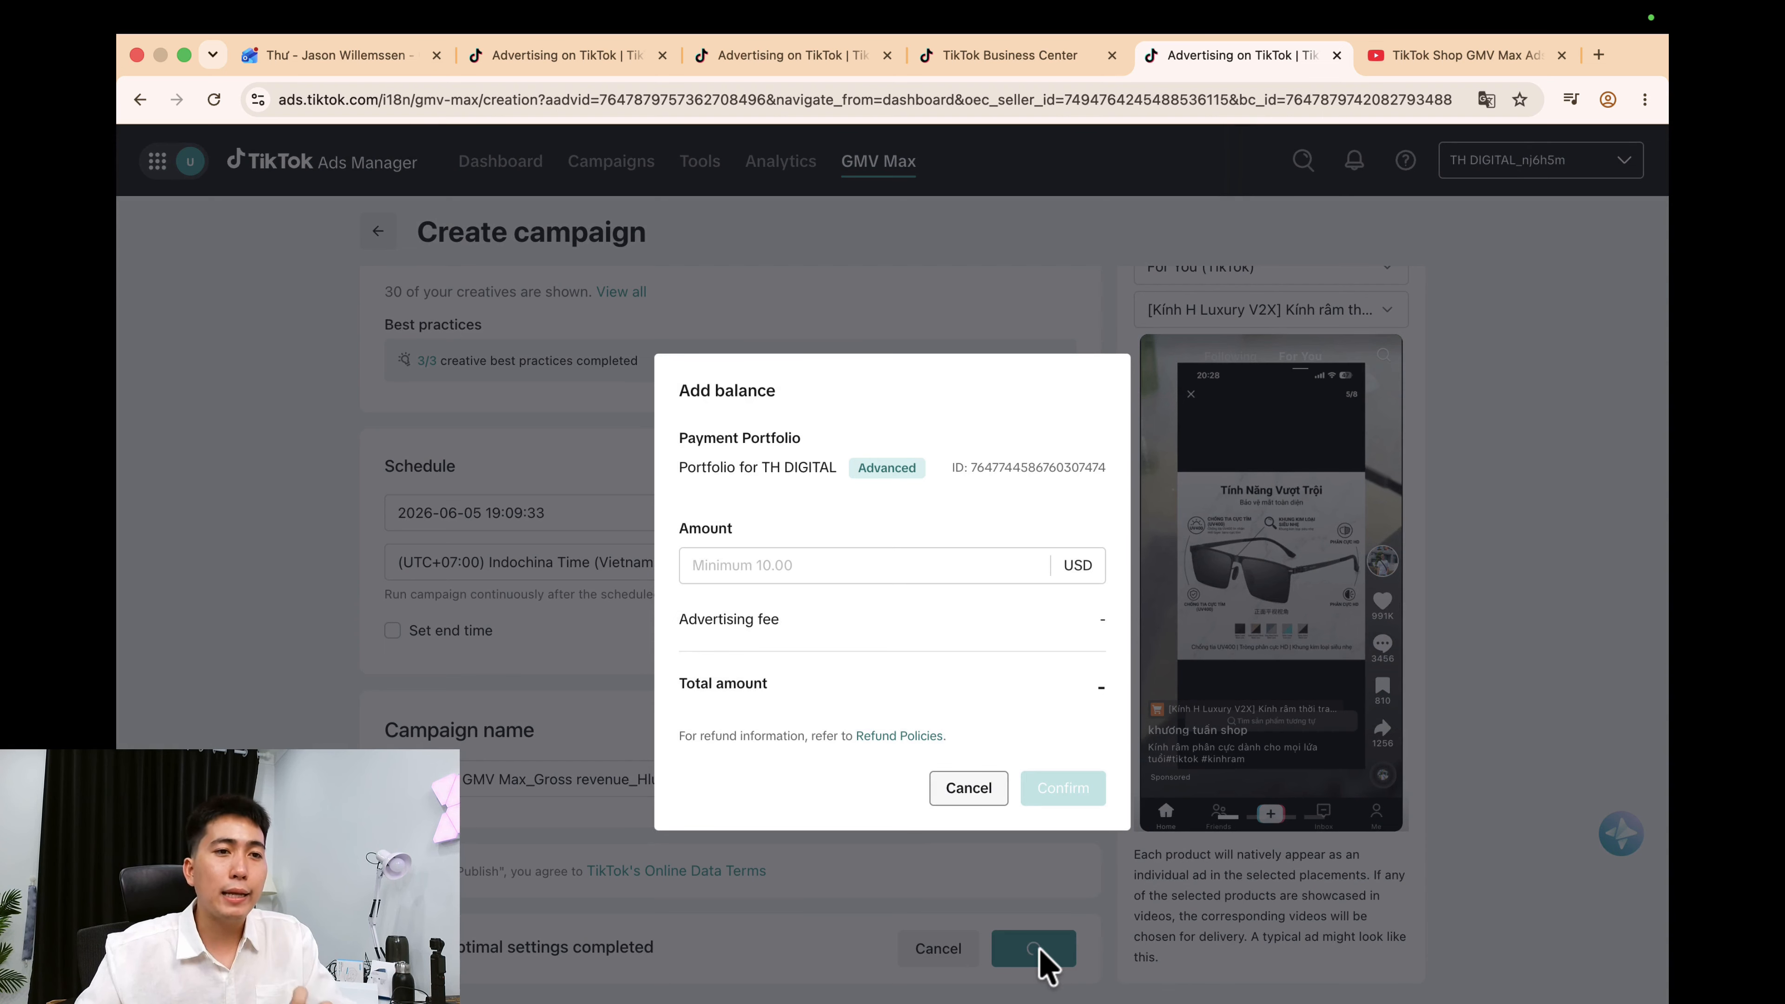
click(836, 566)
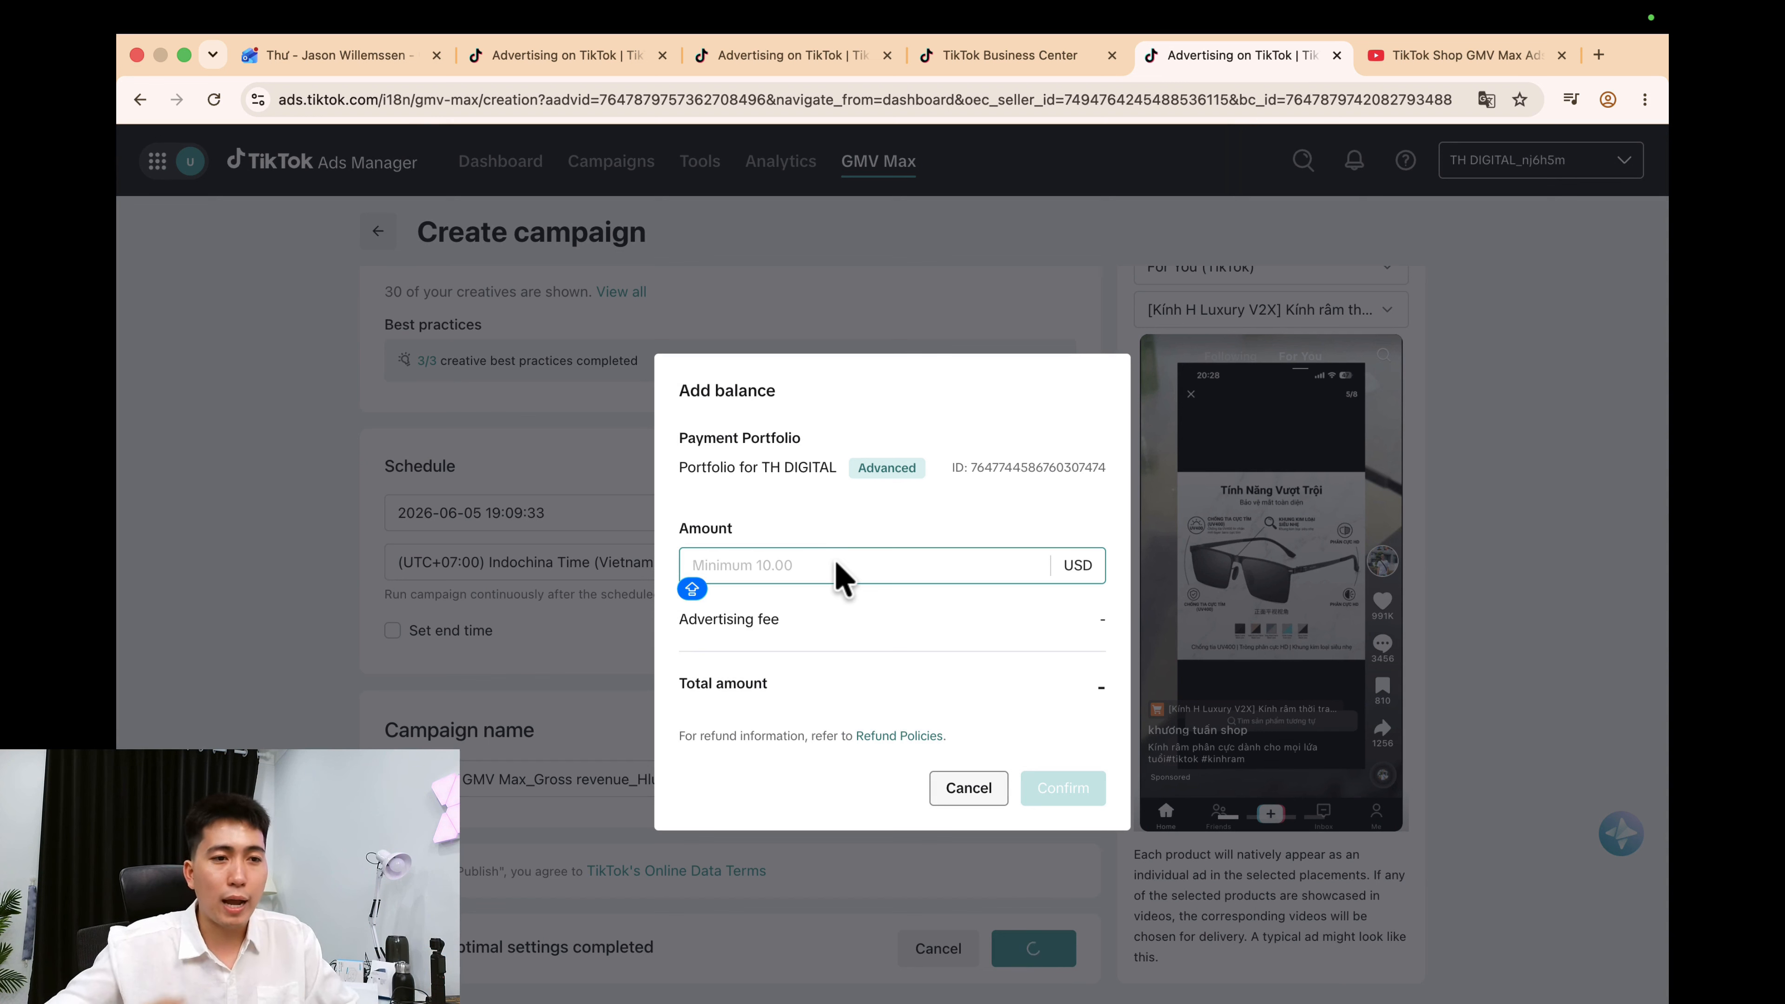
text(200)
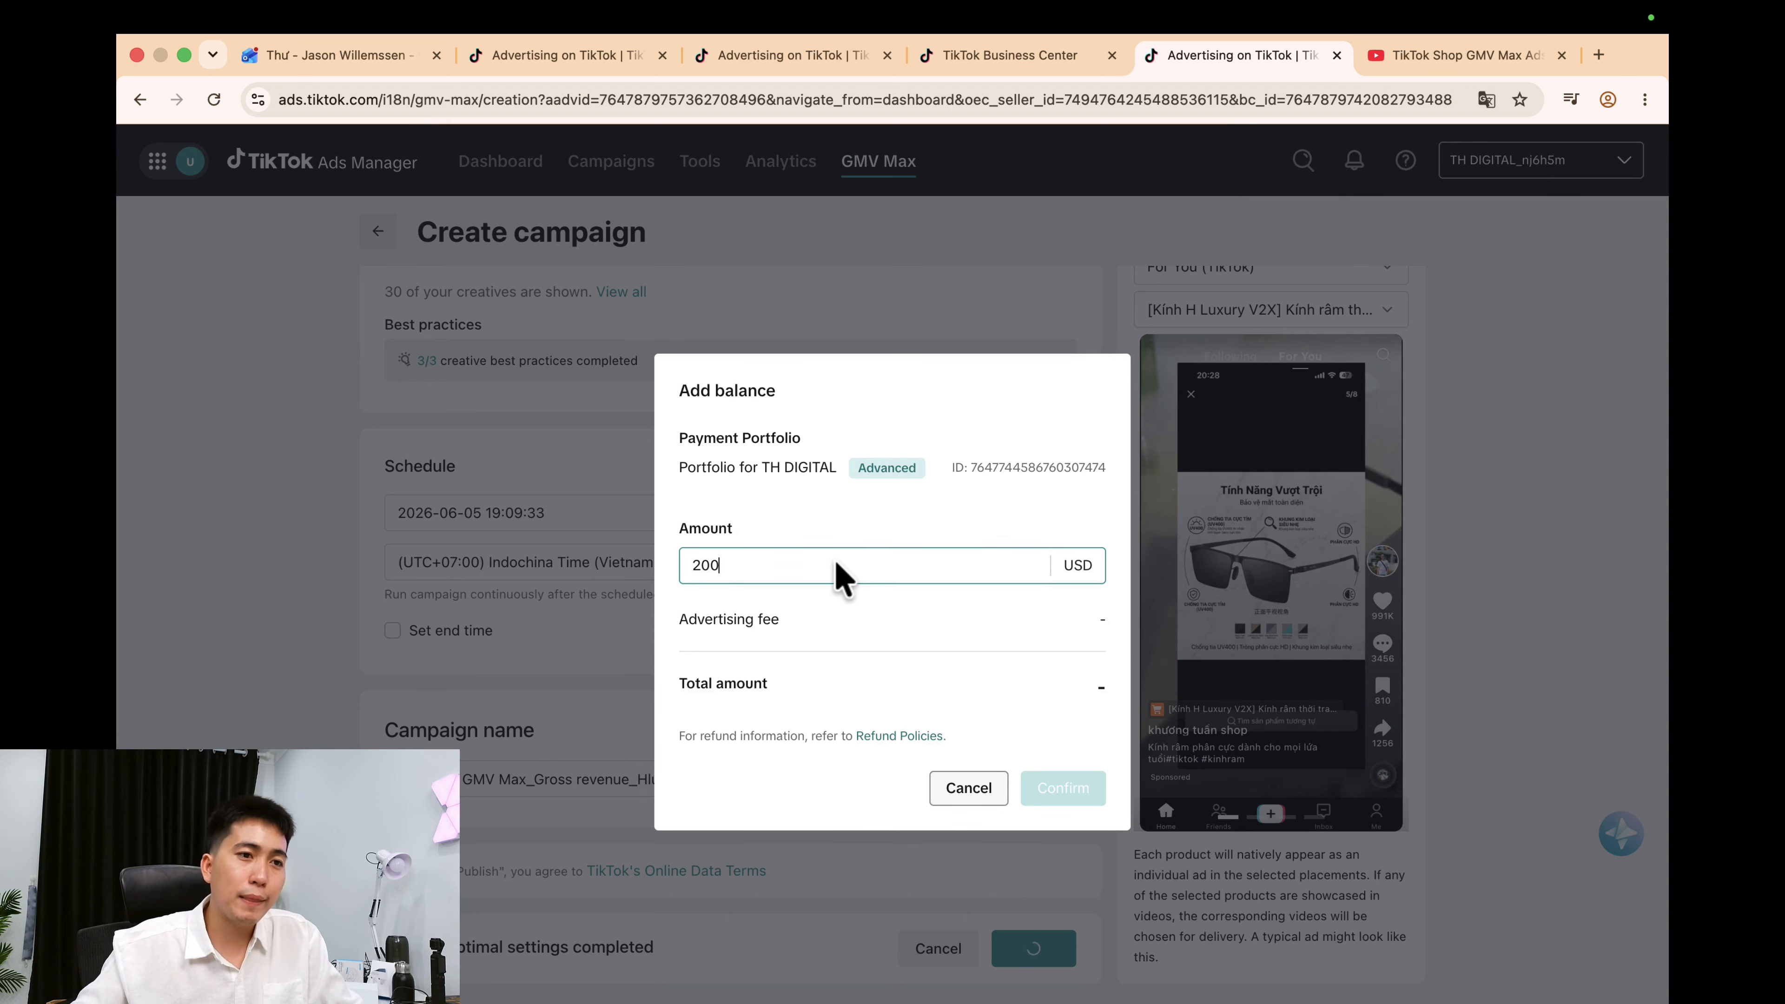
click(887, 598)
click(1052, 793)
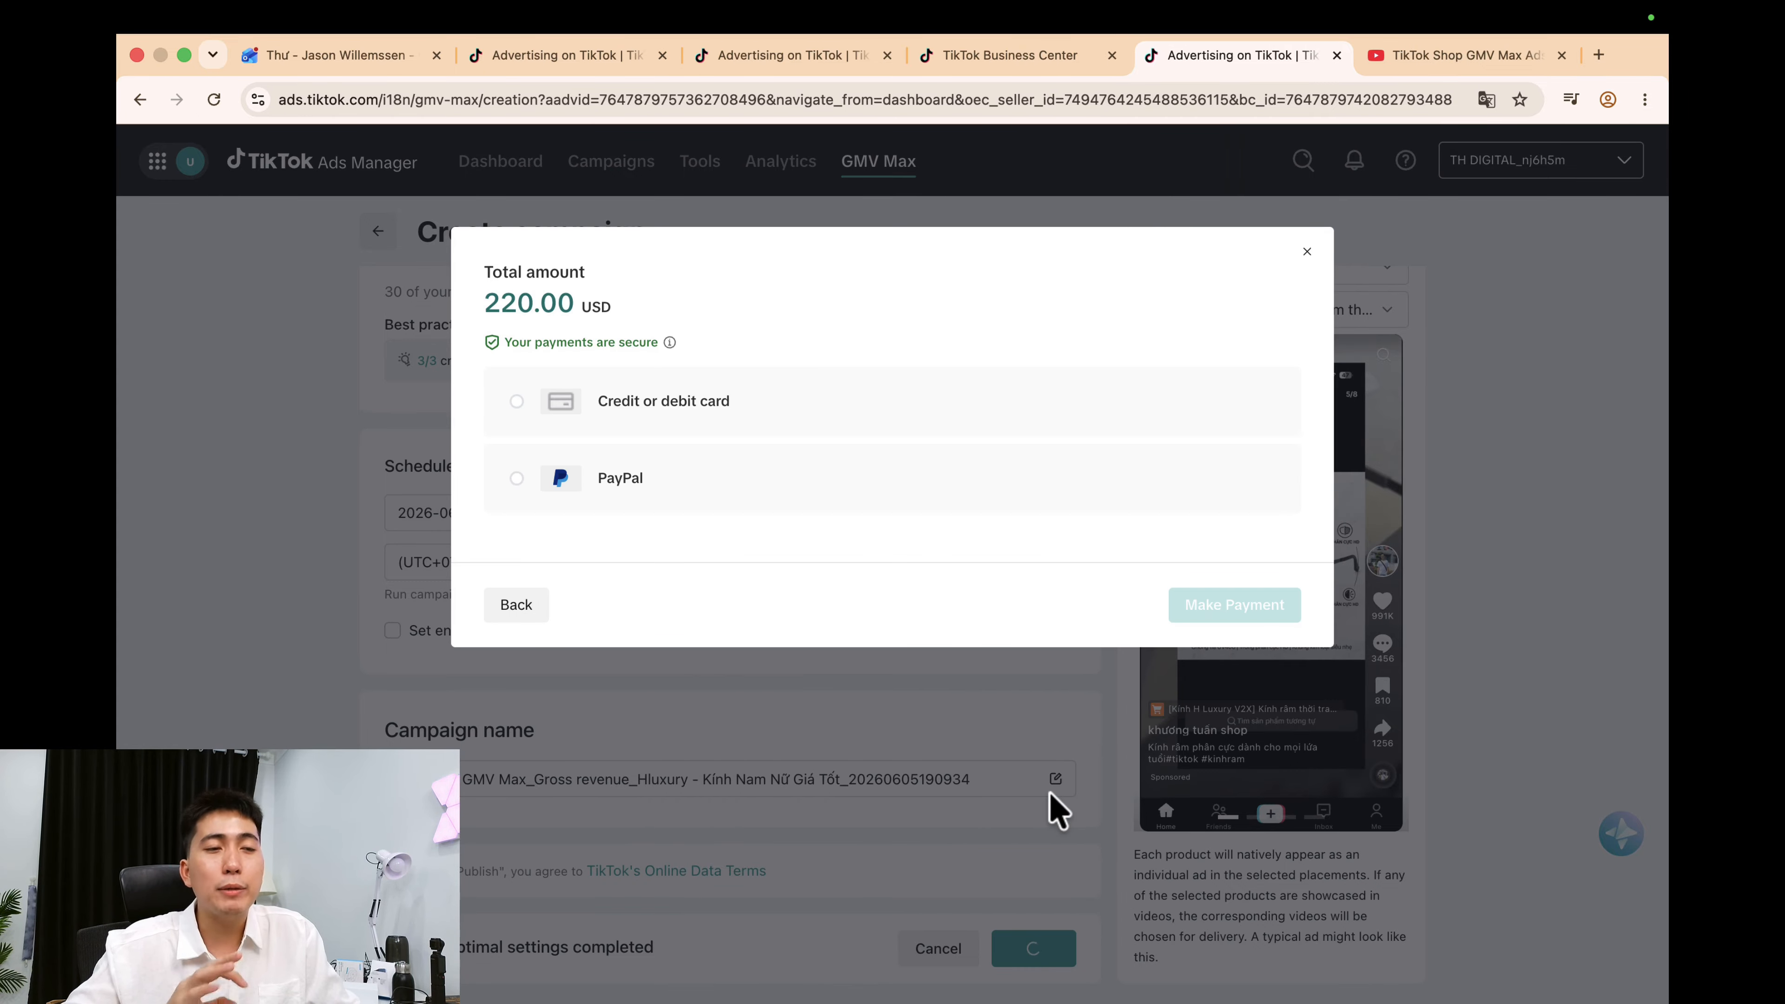
Try card and PayPal payment, then abandon the top-up and cancel the campaign.
click(719, 407)
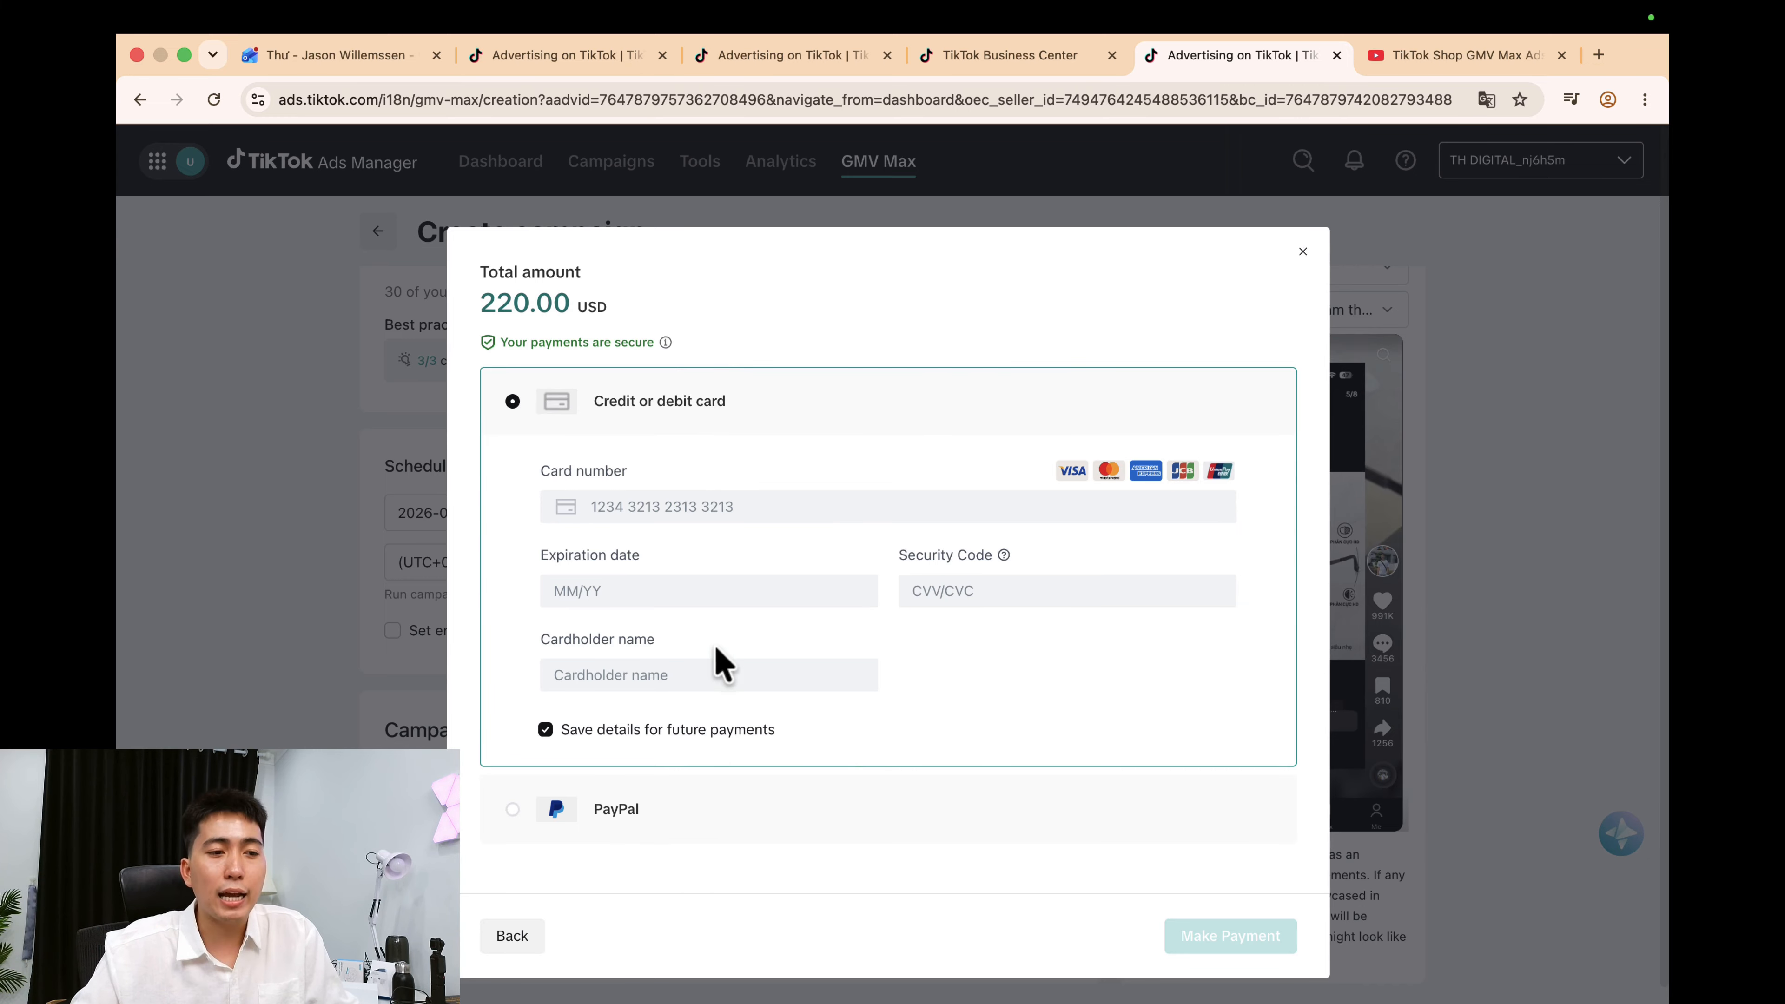
click(617, 810)
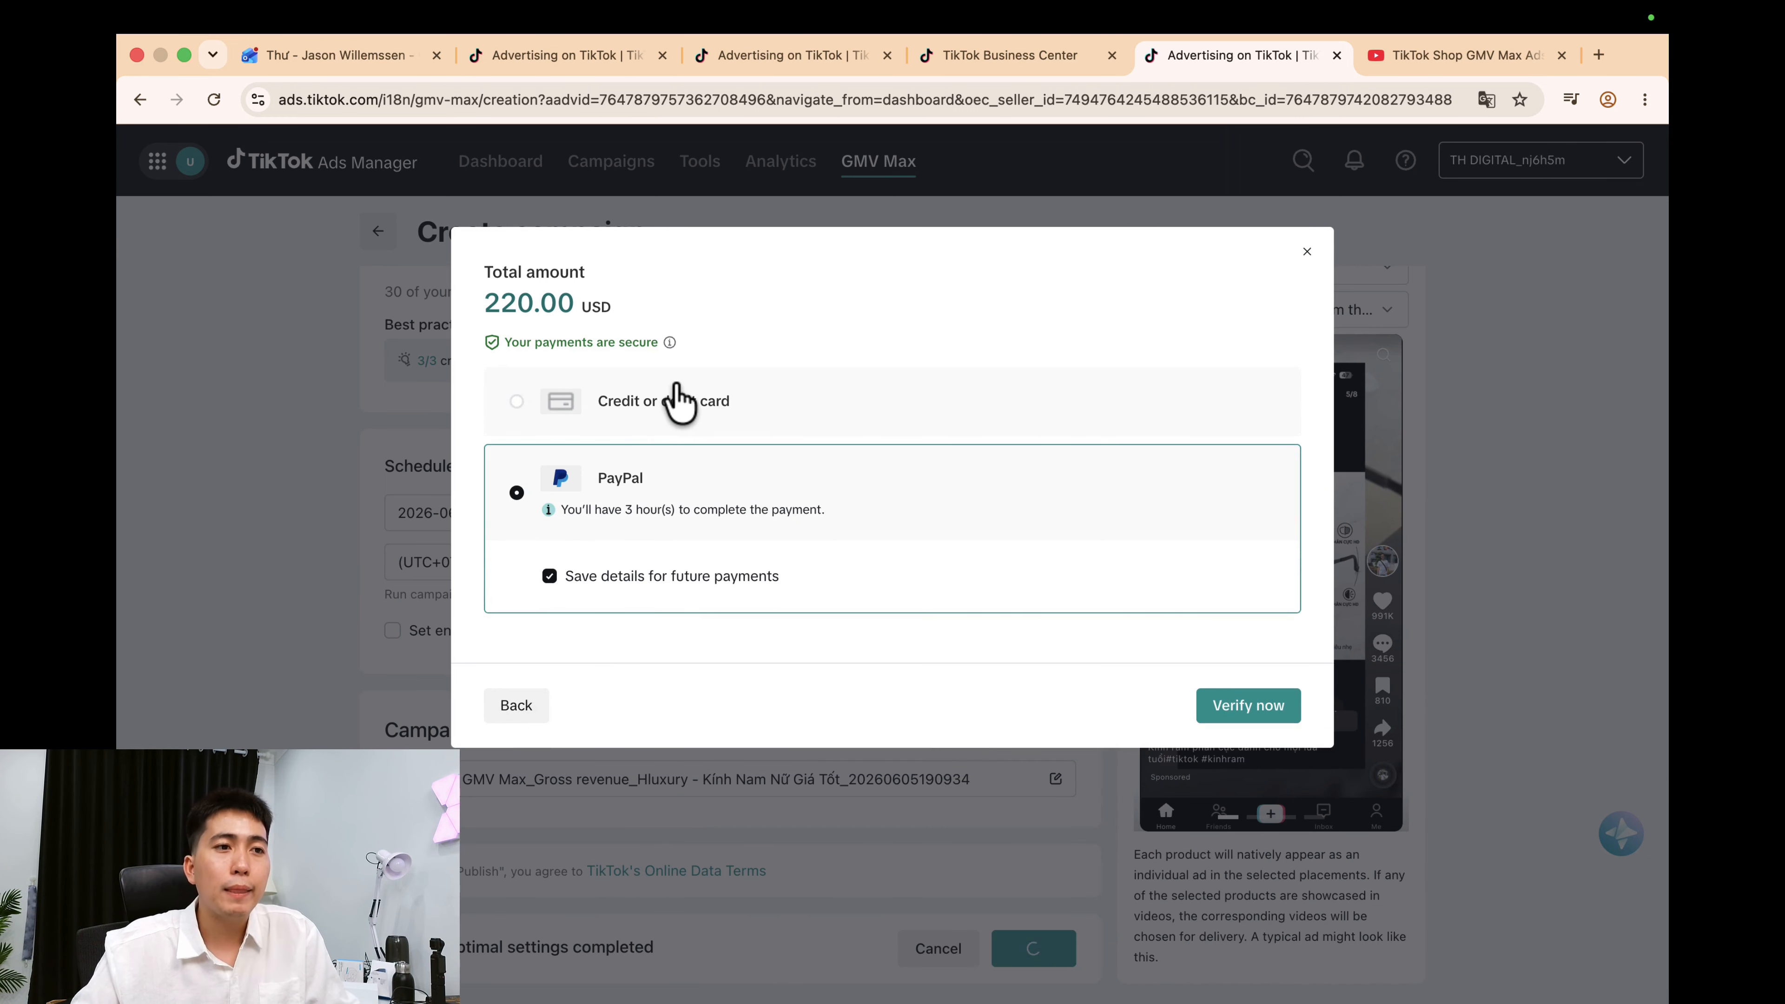
click(678, 403)
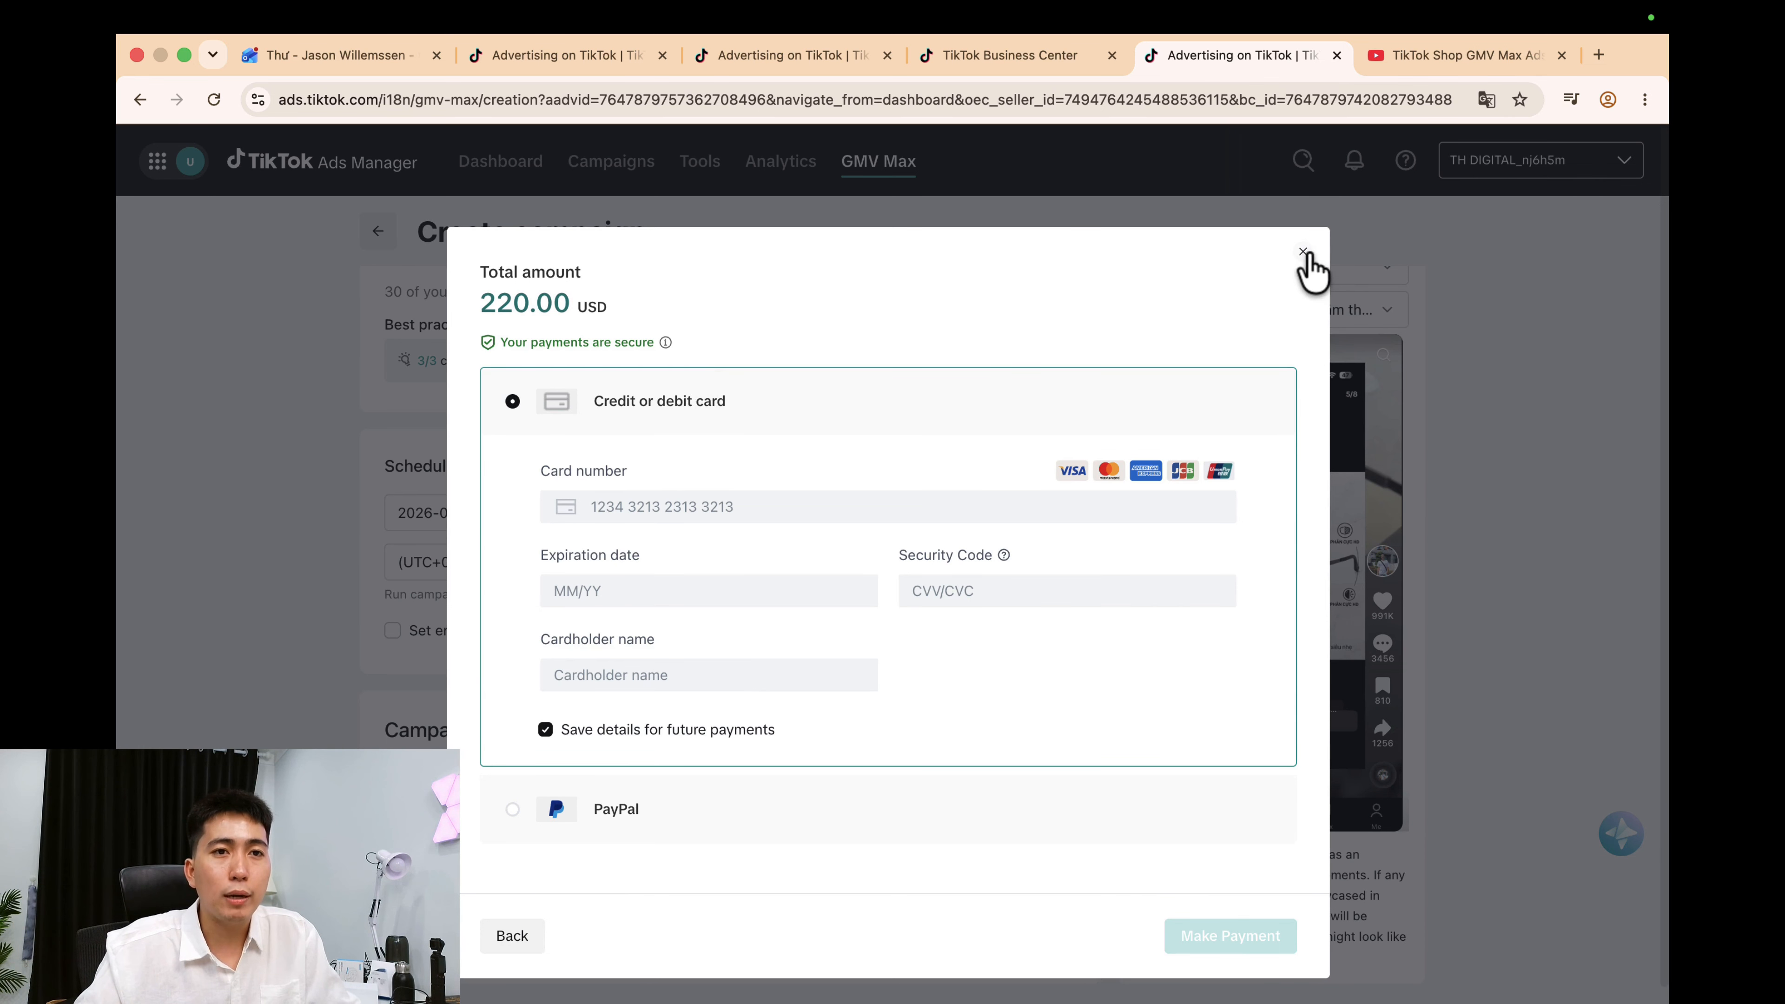
click(1303, 252)
click(978, 815)
click(939, 949)
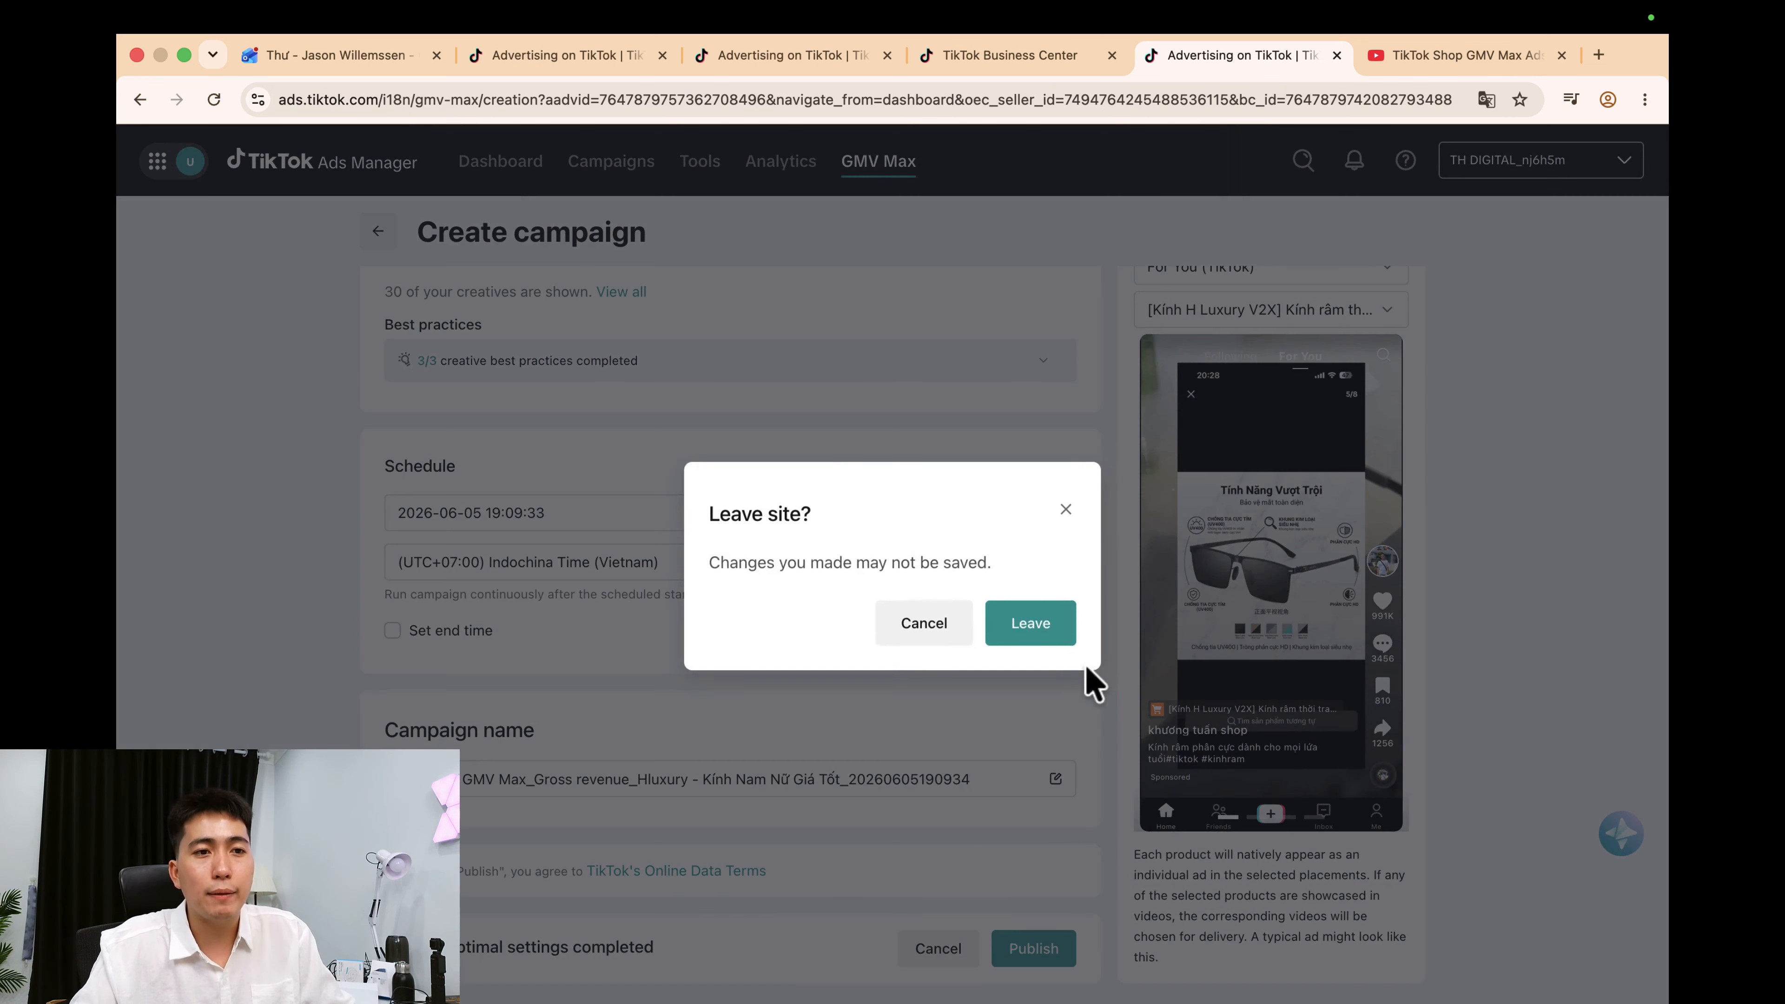
Leave the unsaved form and start a new GMV Max campaign set to Promote LIVE.
click(1031, 618)
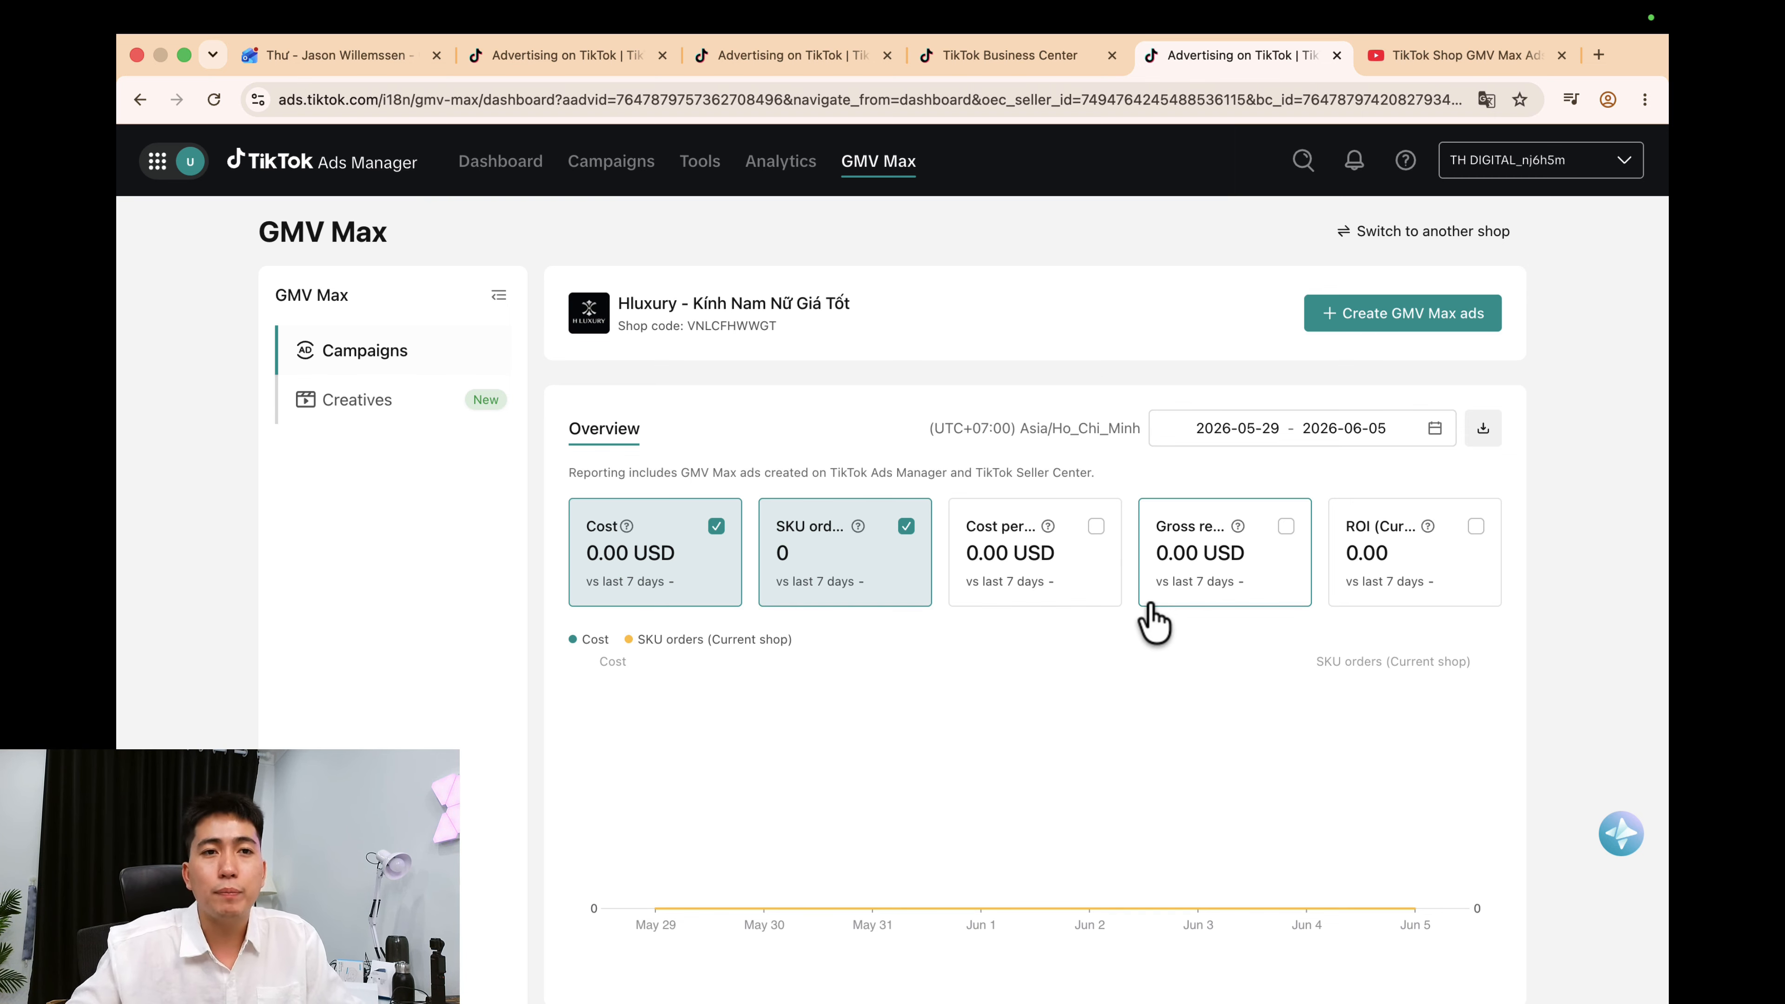
click(1321, 318)
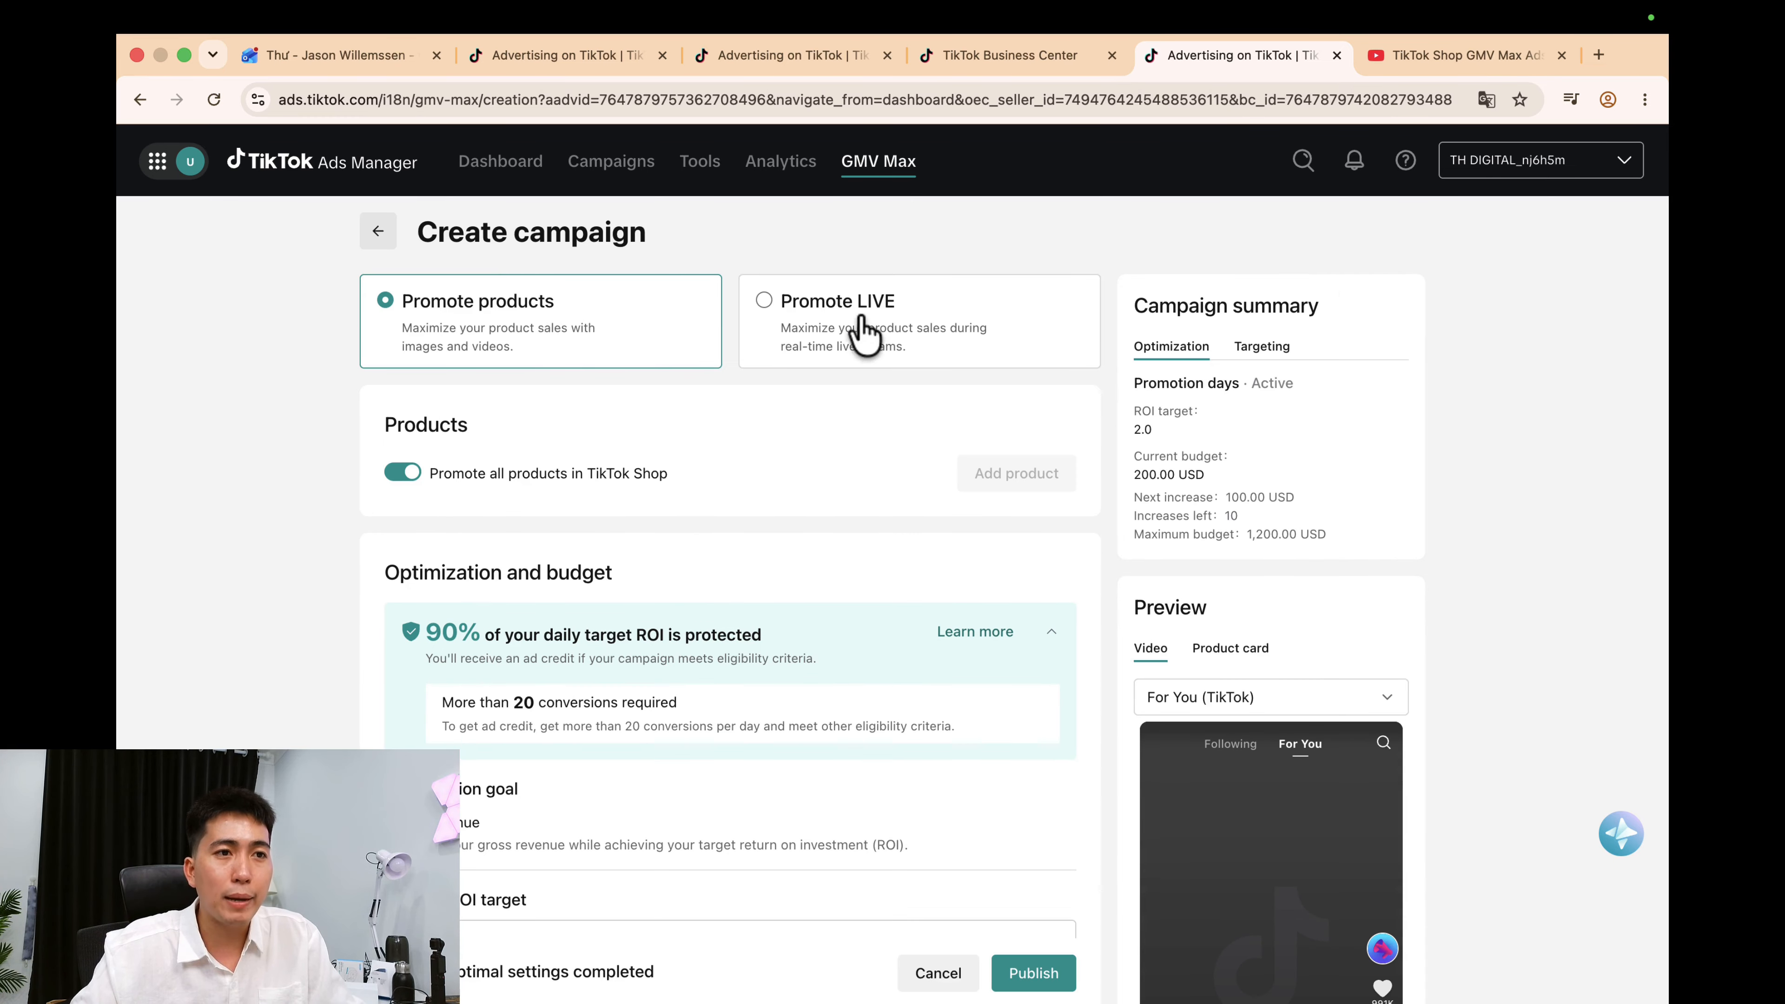
click(892, 331)
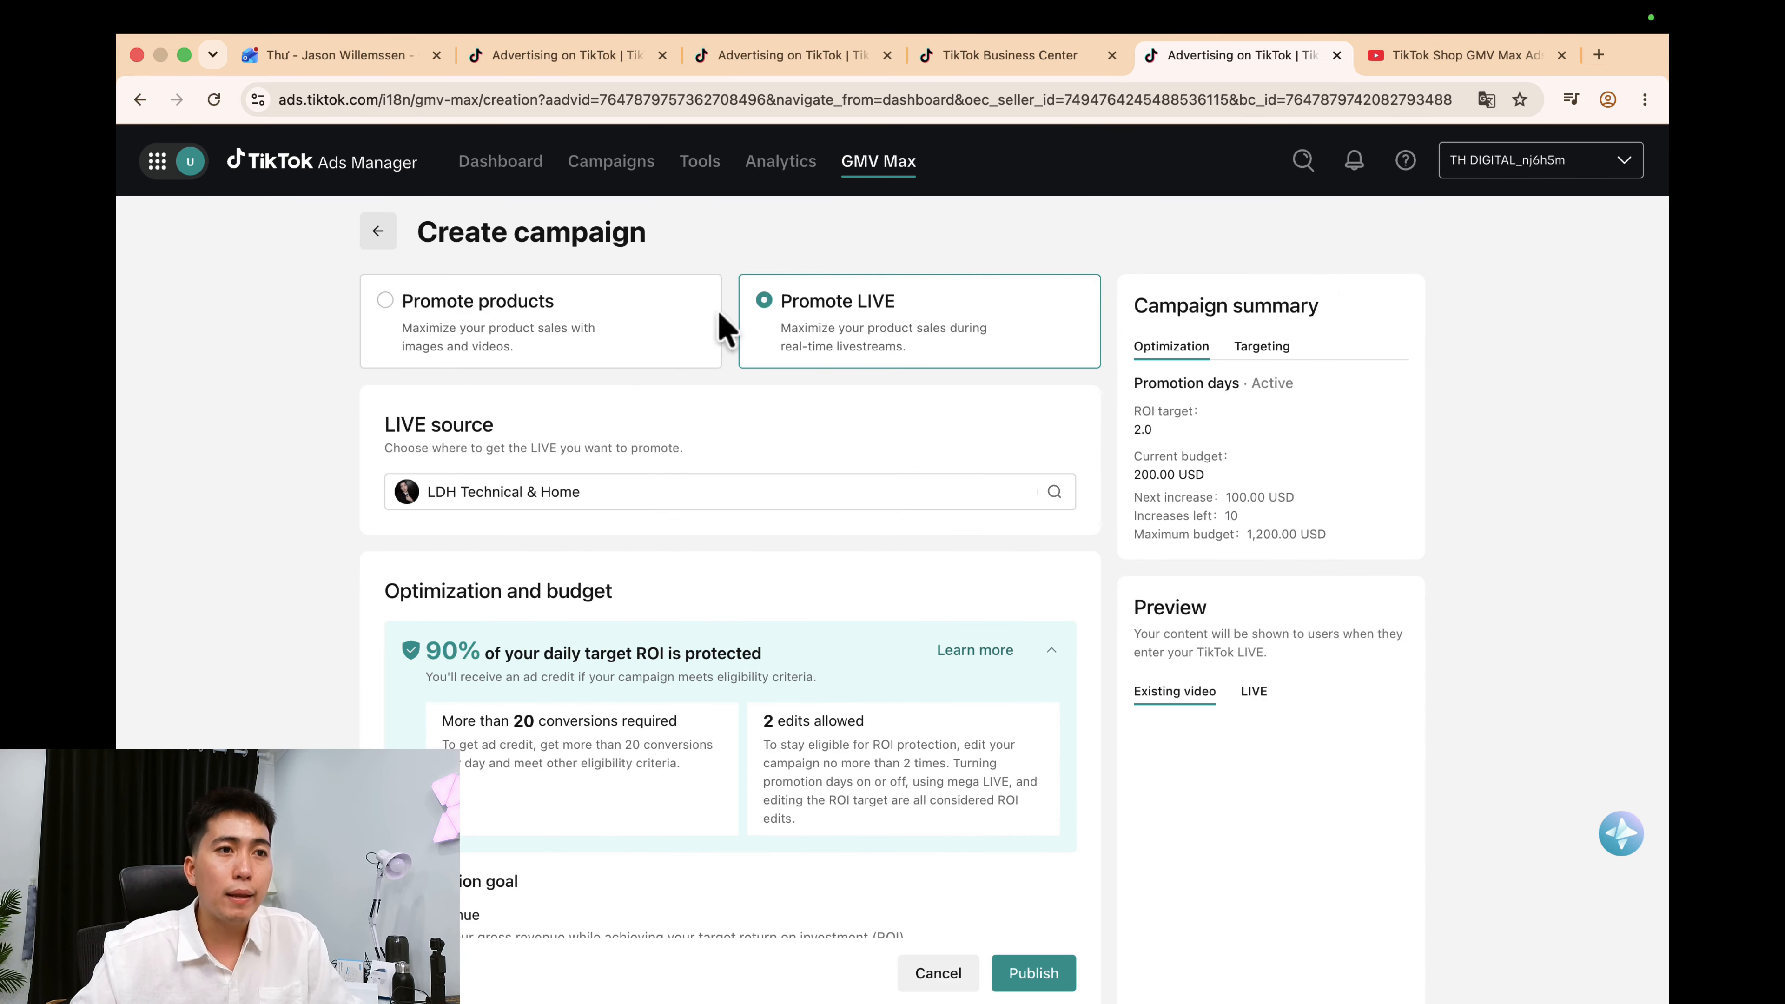
click(605, 337)
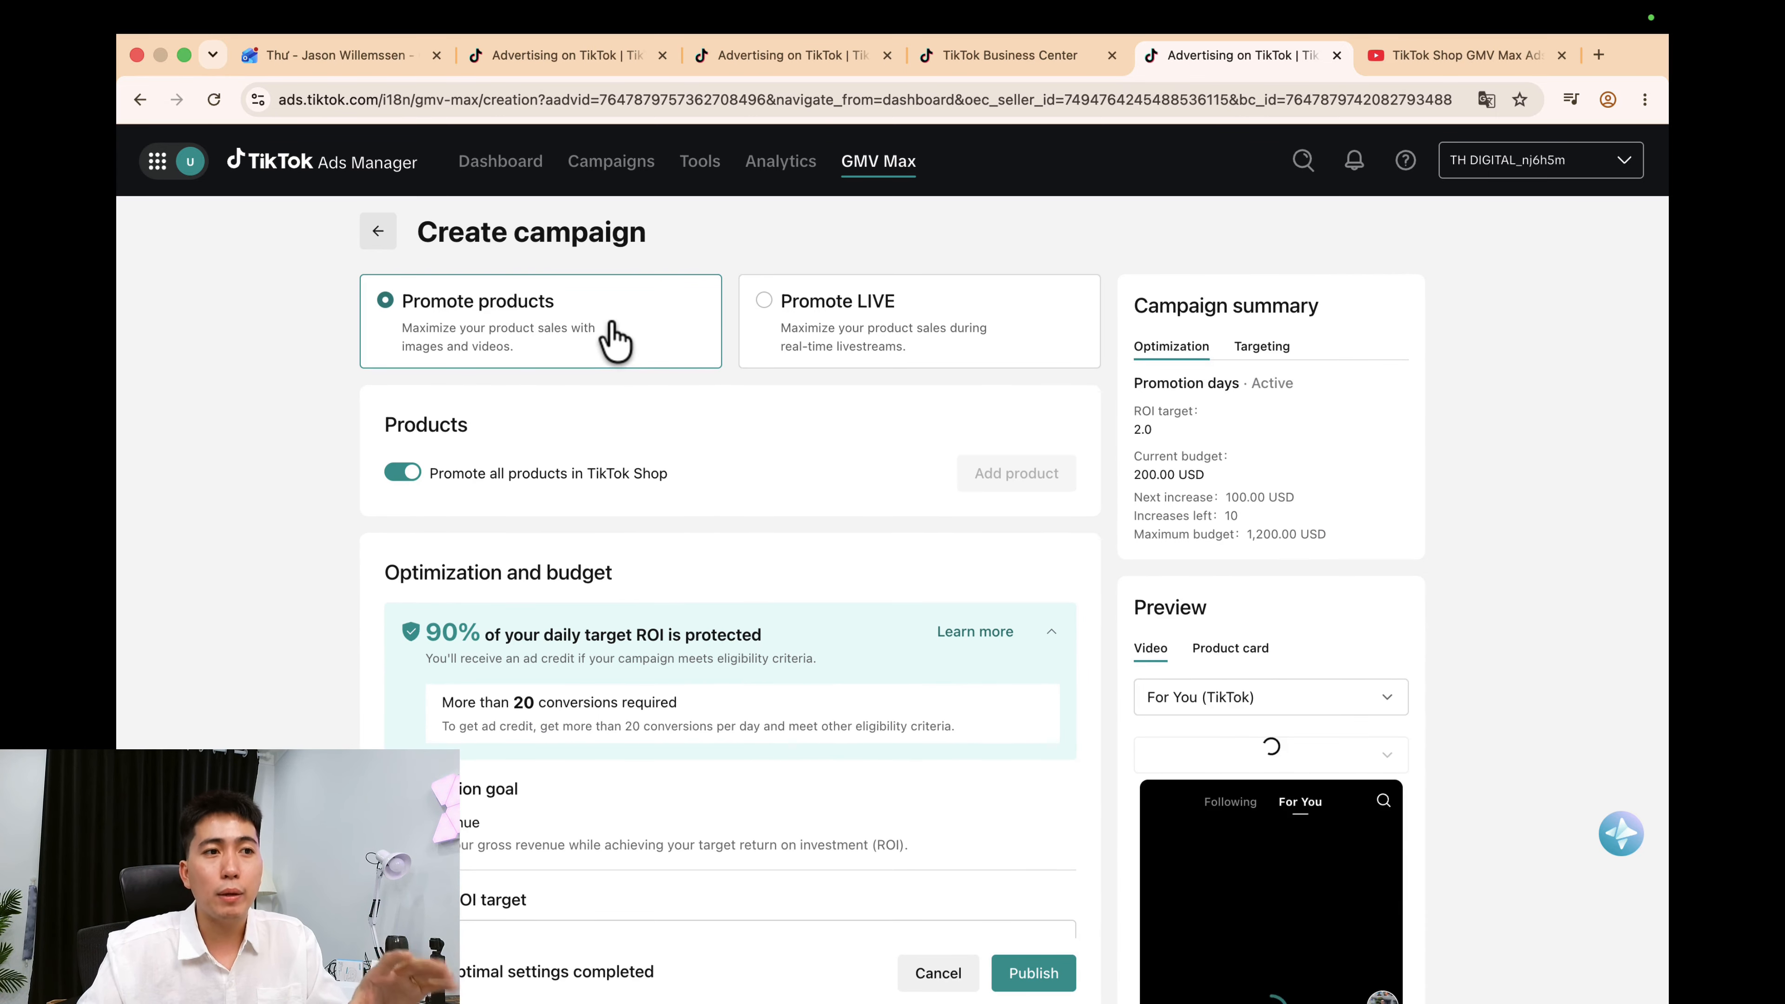
scroll(1497, 827, down, 2)
scroll(1124, 760, up, 2)
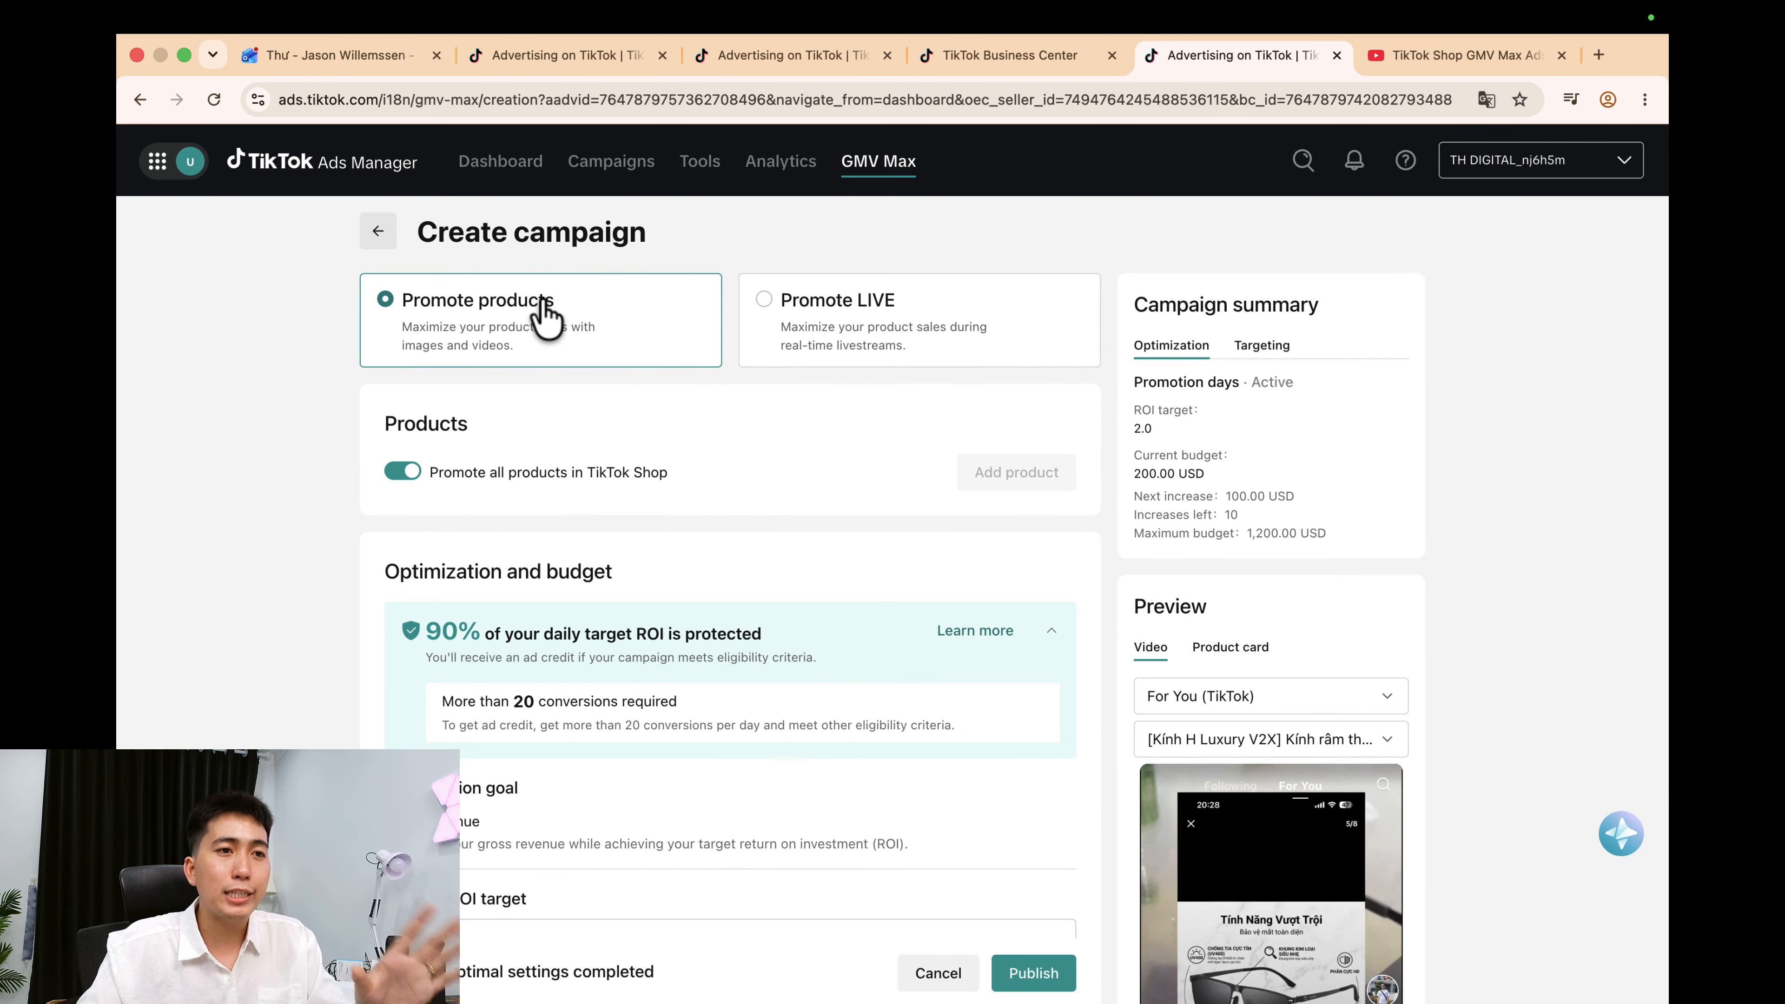
click(898, 325)
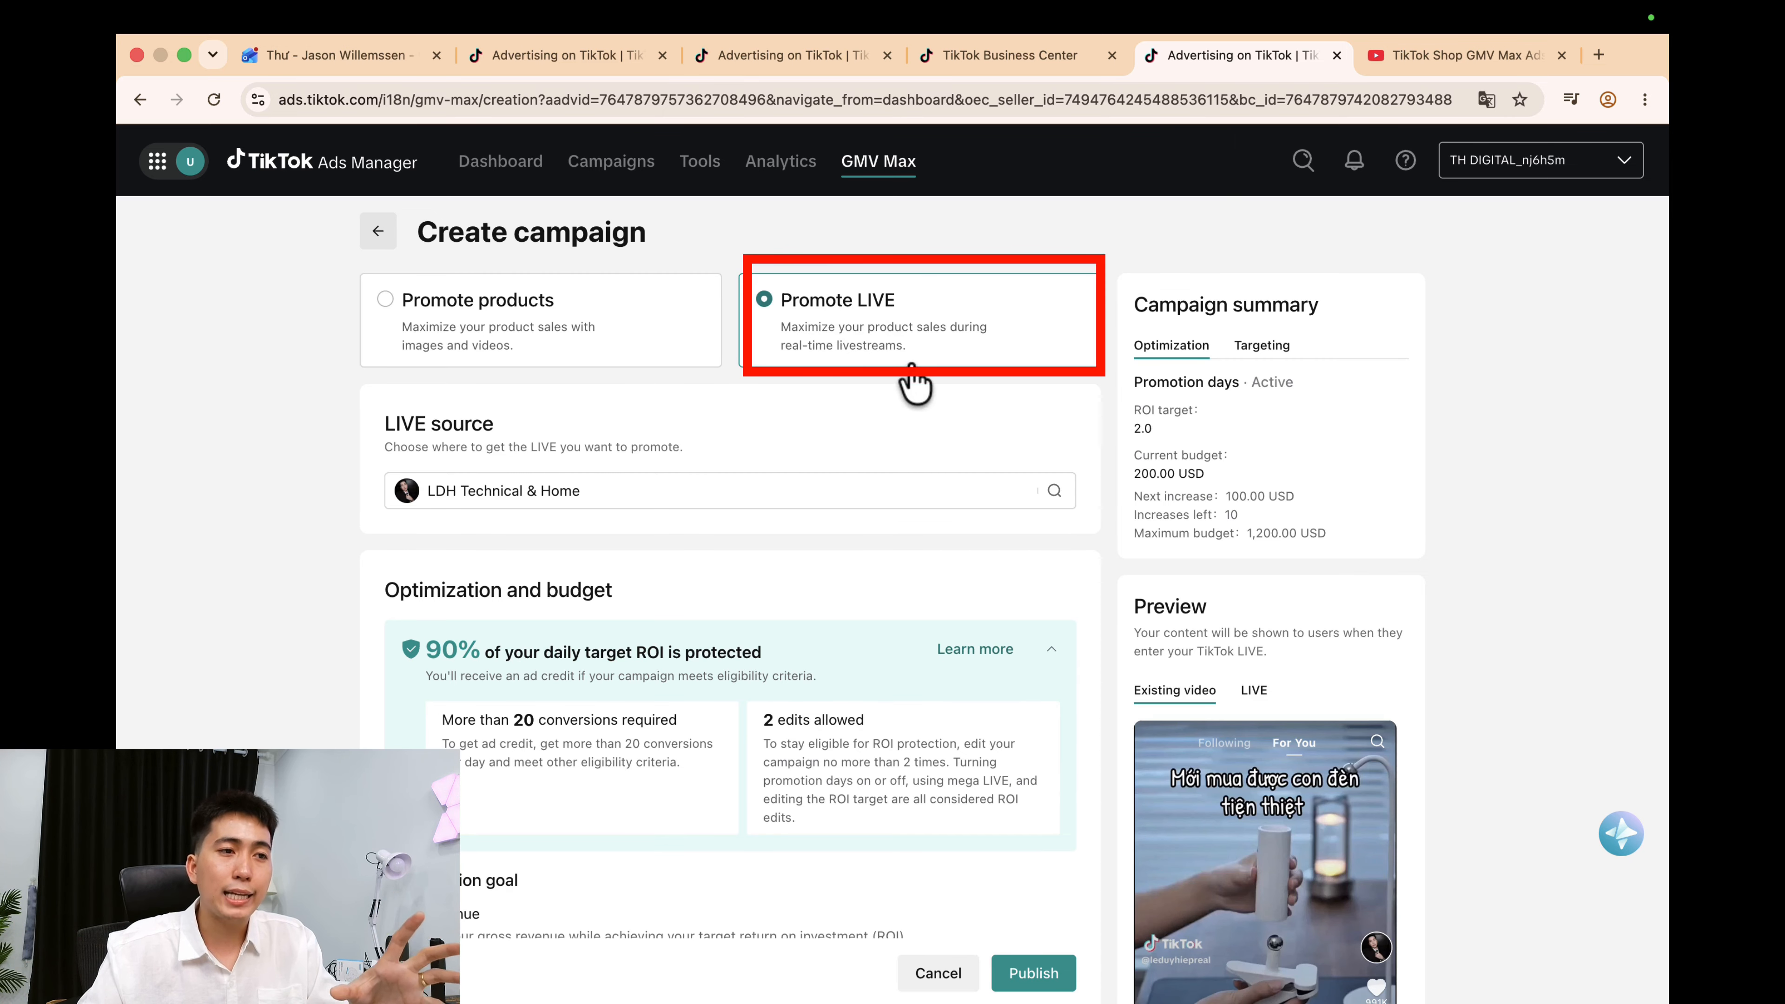
Choose the linked TikTok account as the LIVE source.
click(681, 492)
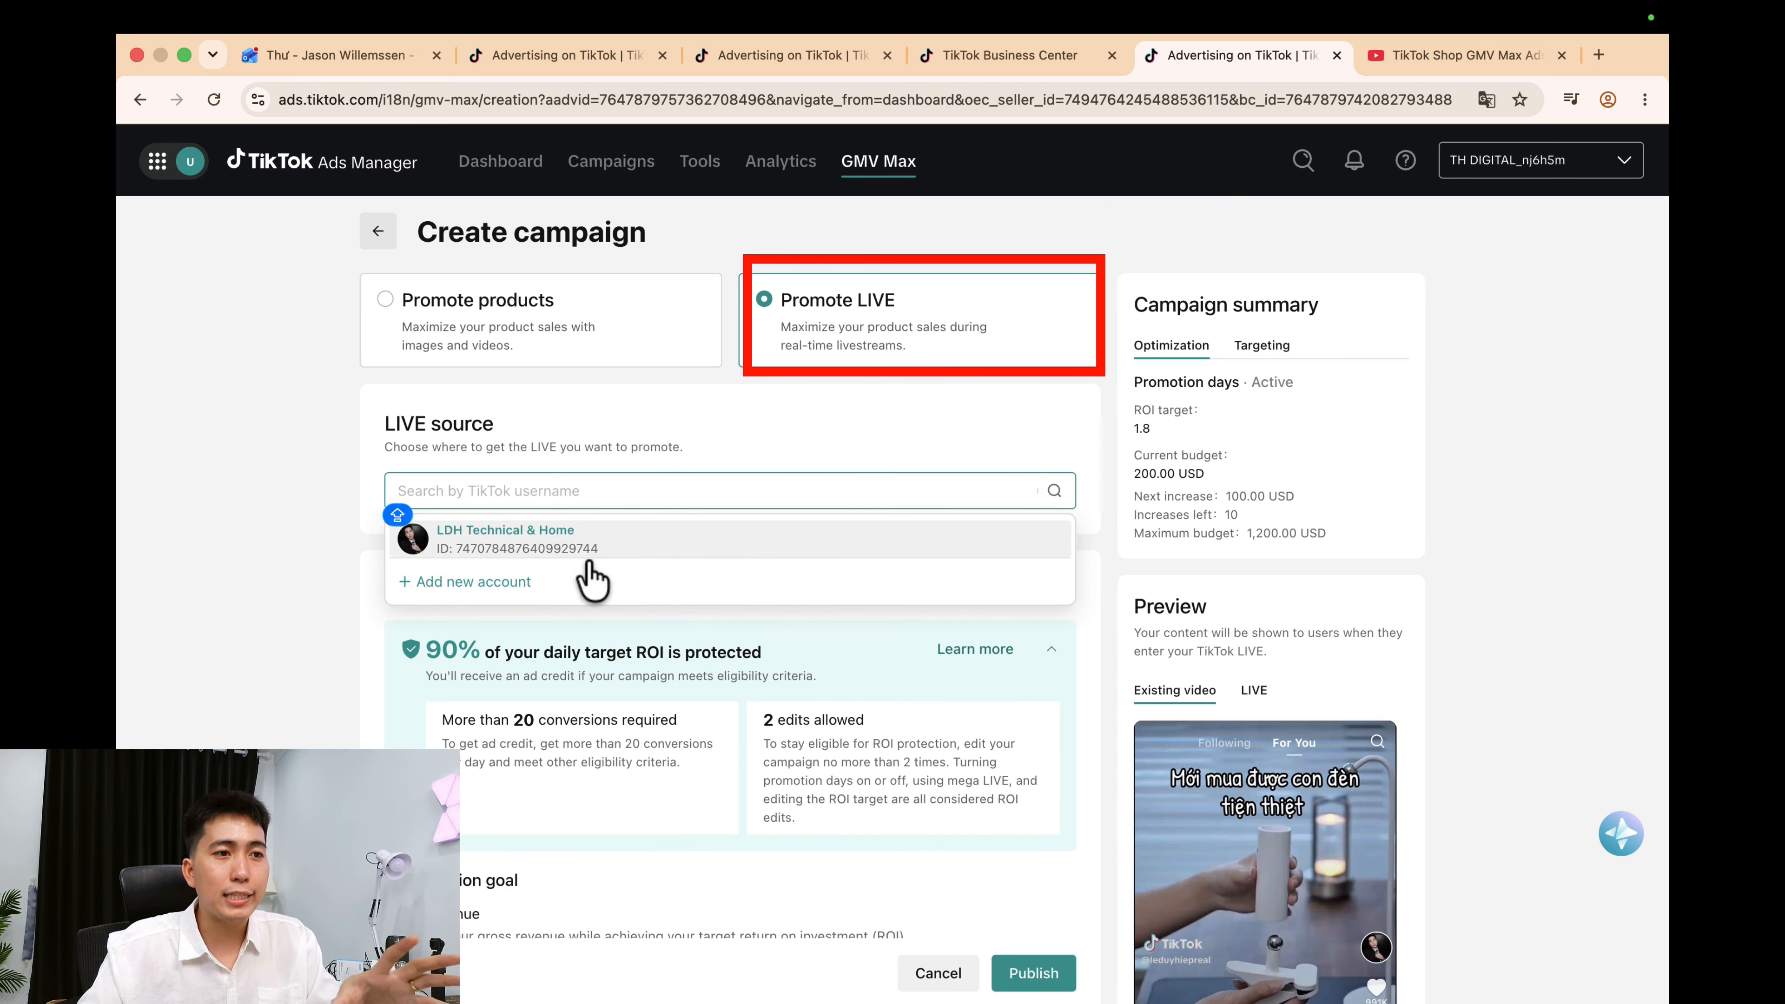
click(679, 552)
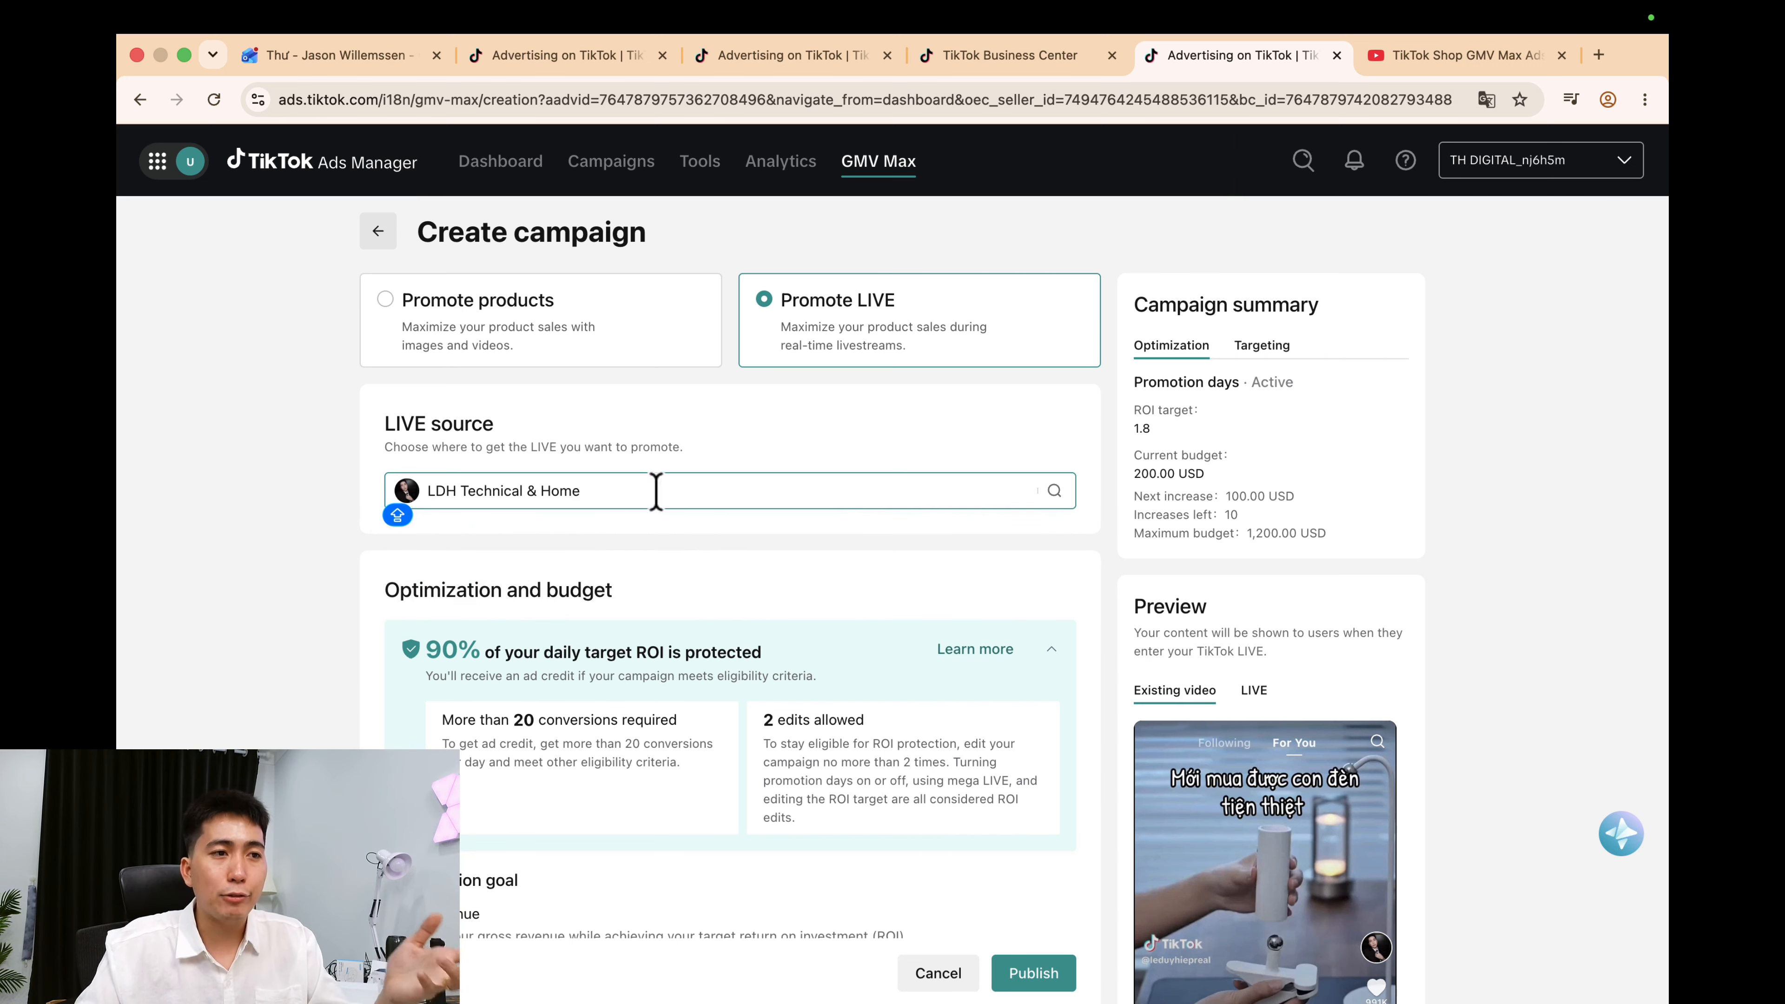
drag(382, 413, 825, 443)
click(830, 457)
Raise the LIVE ROI target from 2.0 to 5.0 and review down to the campaign name.
scroll(857, 549, down, 6)
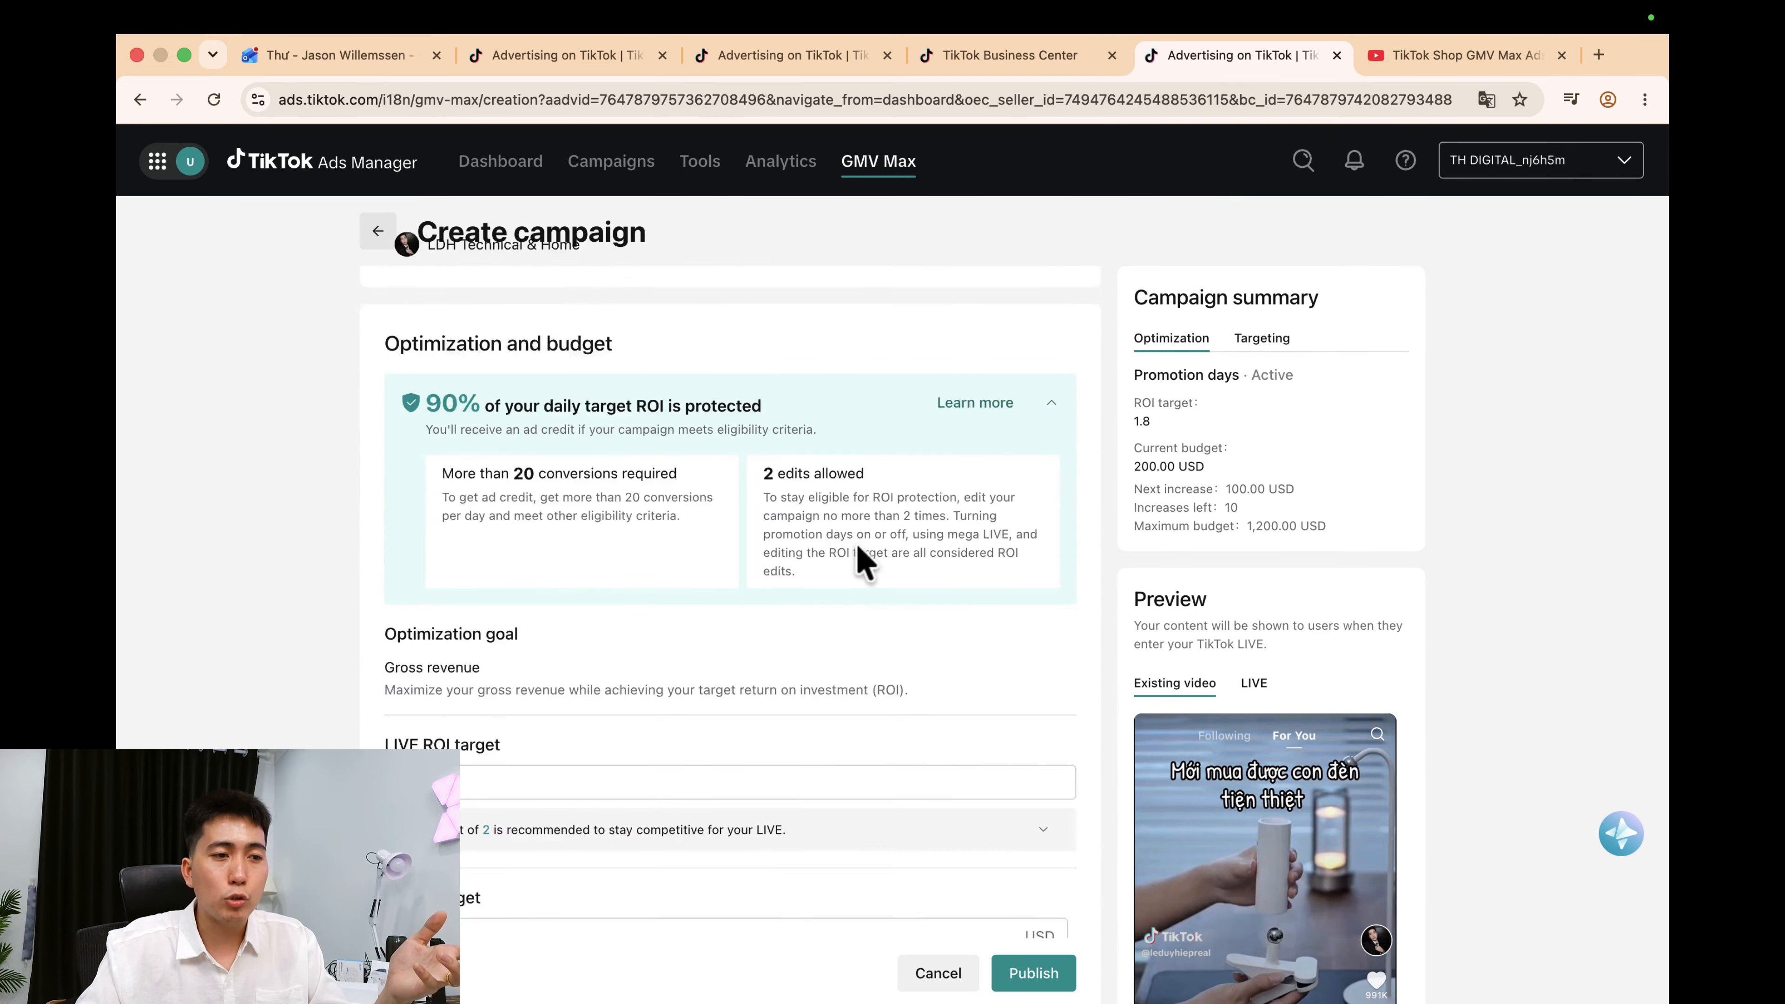
double_click(511, 637)
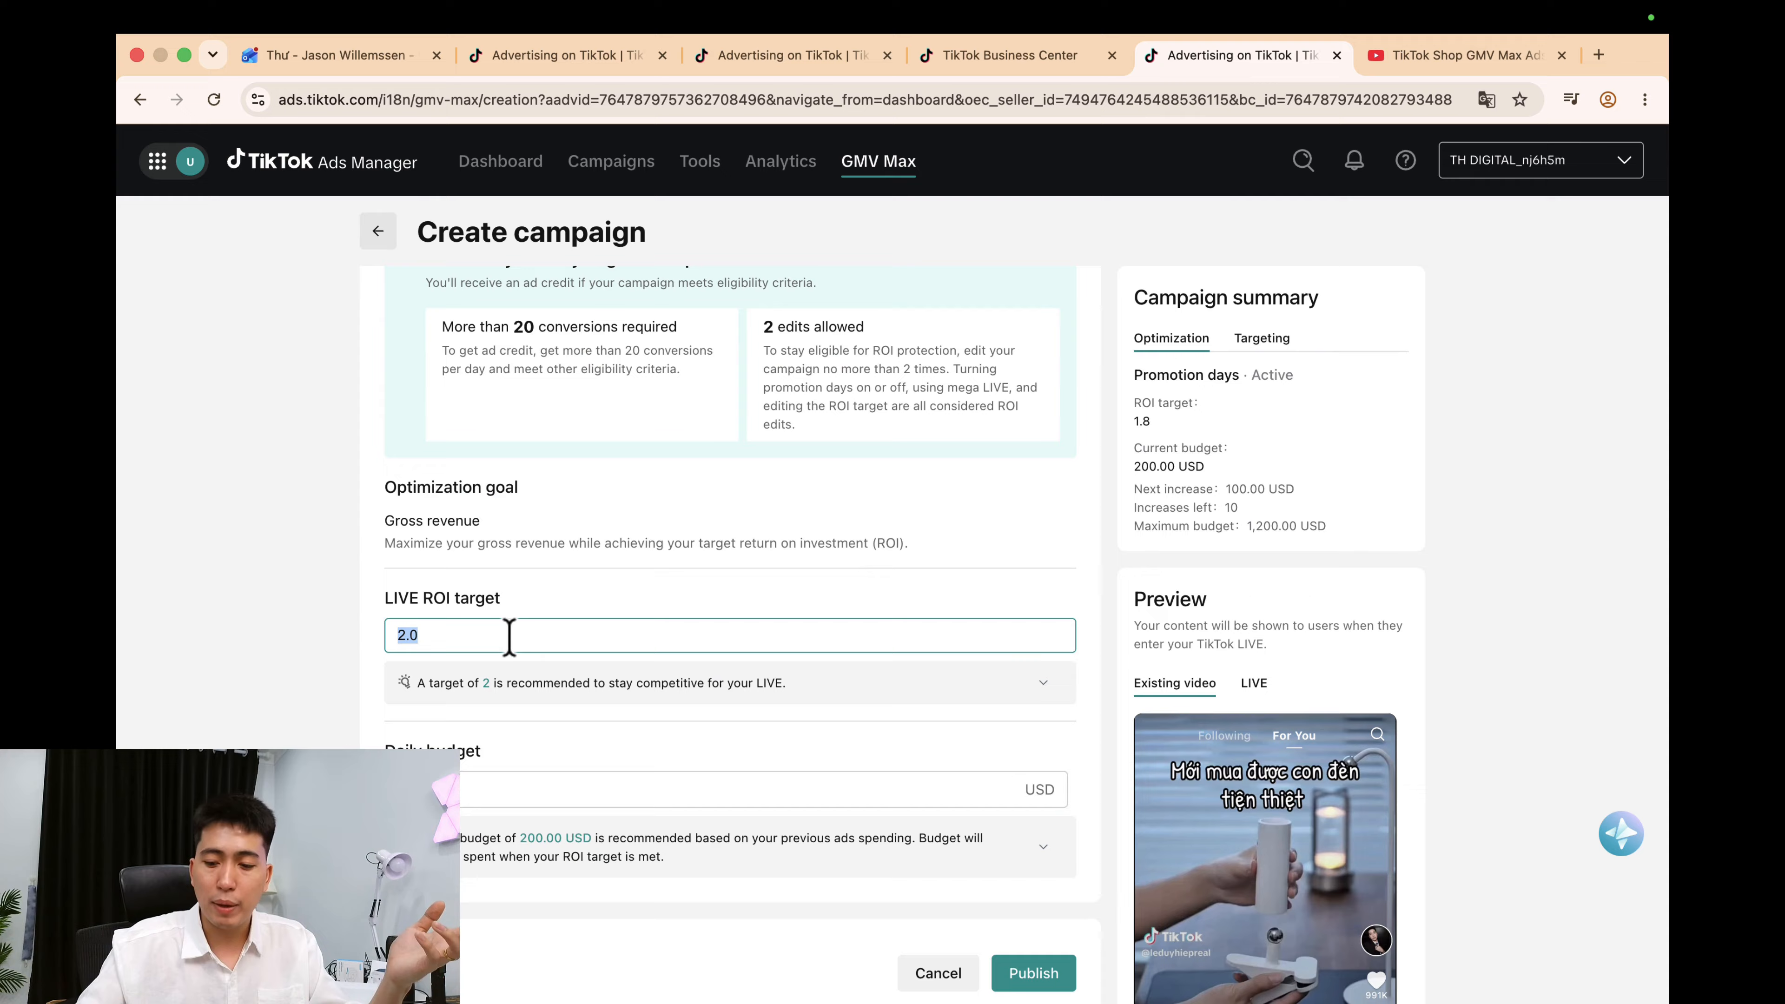
text(5)
click(696, 605)
scroll(633, 637, down, 4)
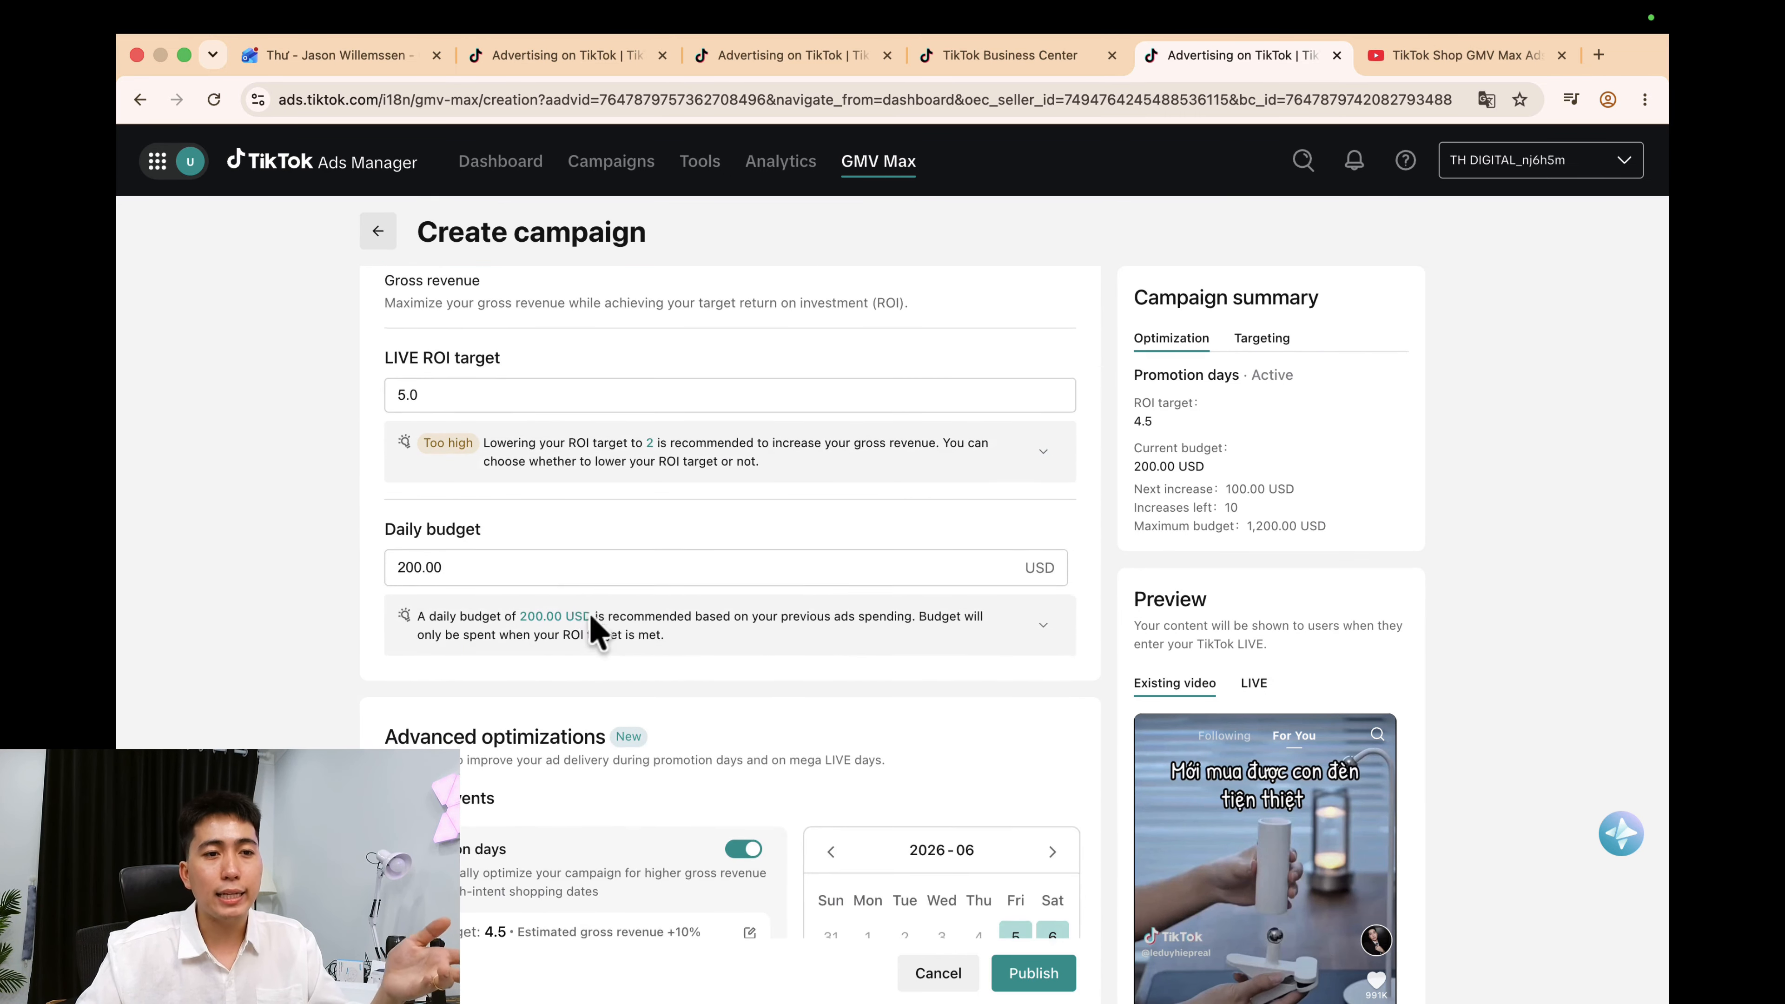
scroll(591, 625, down, 4)
scroll(564, 590, up, 1)
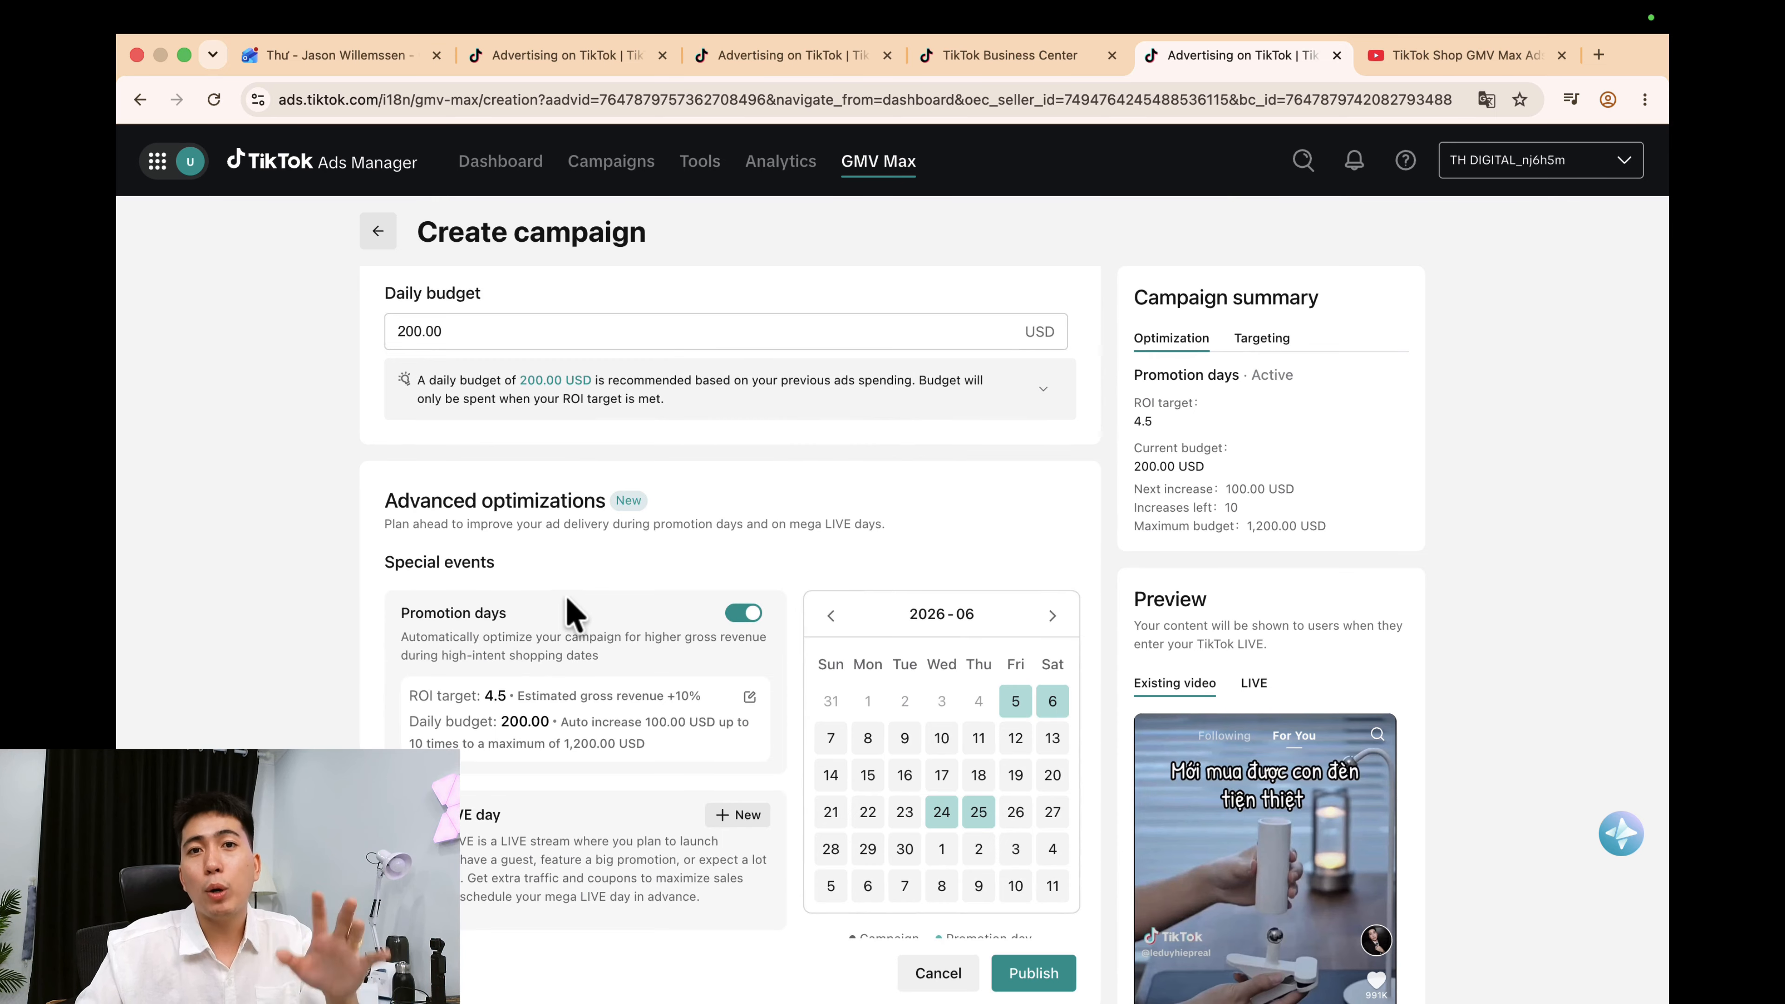
scroll(580, 629, down, 2)
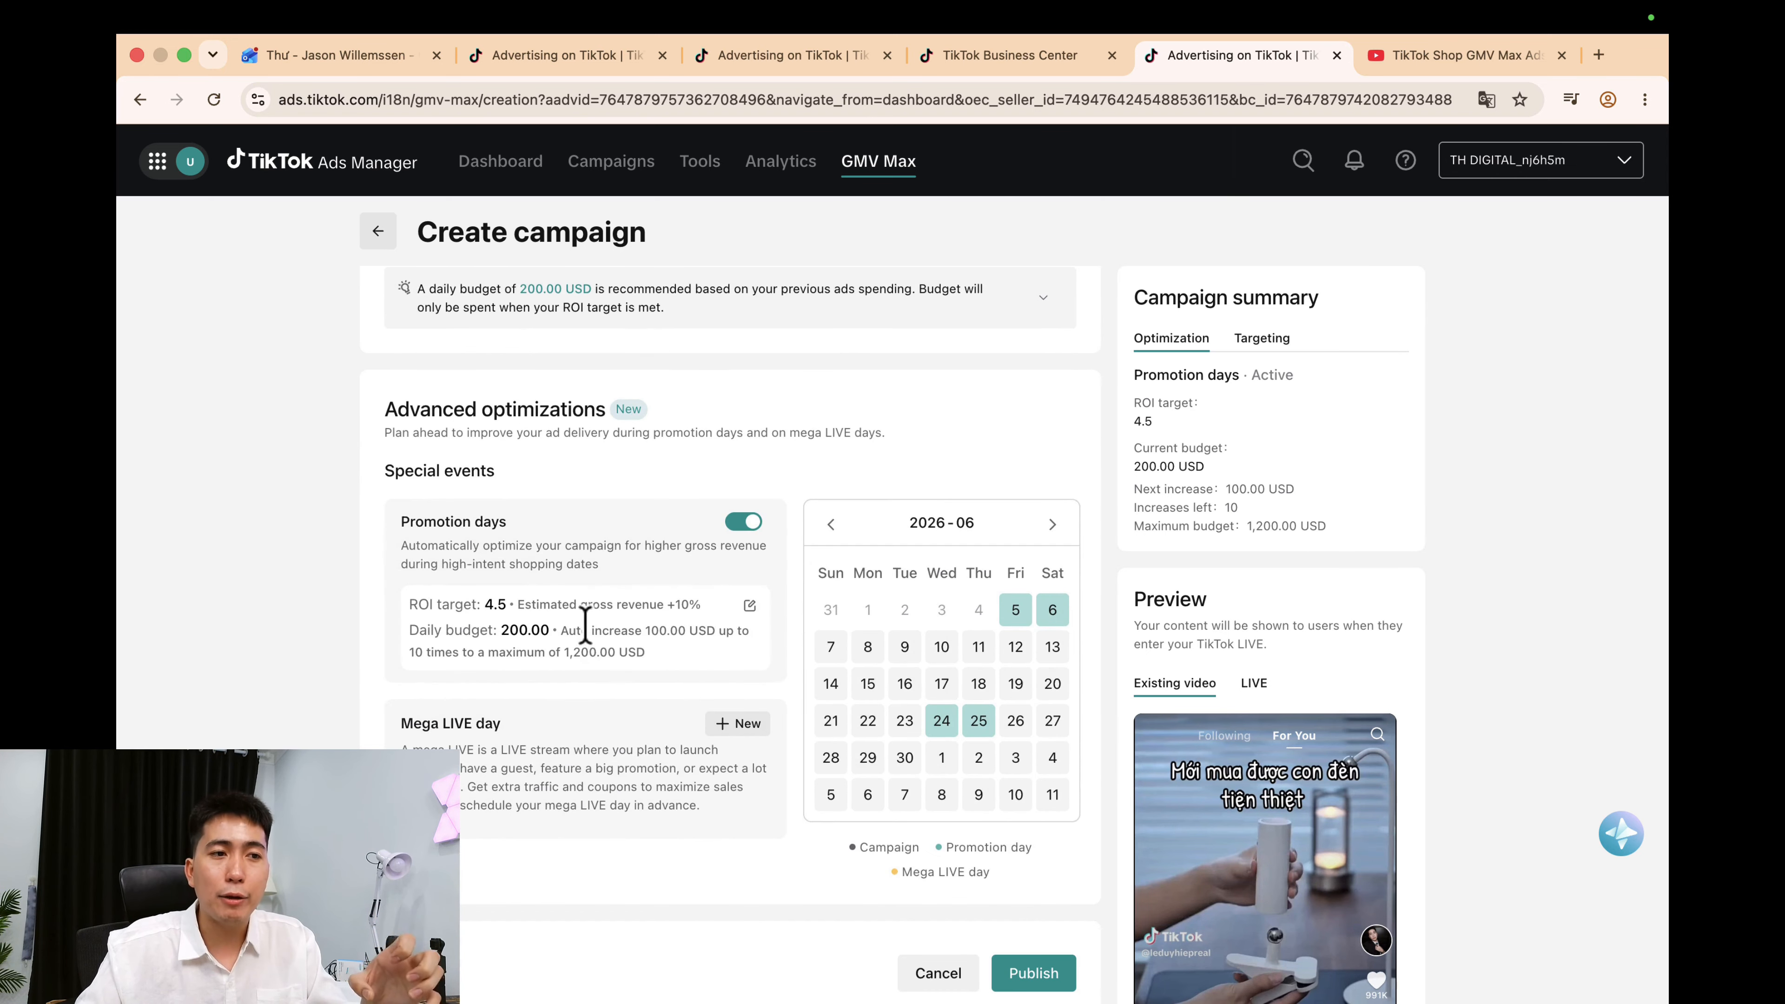
scroll(584, 629, down, 15)
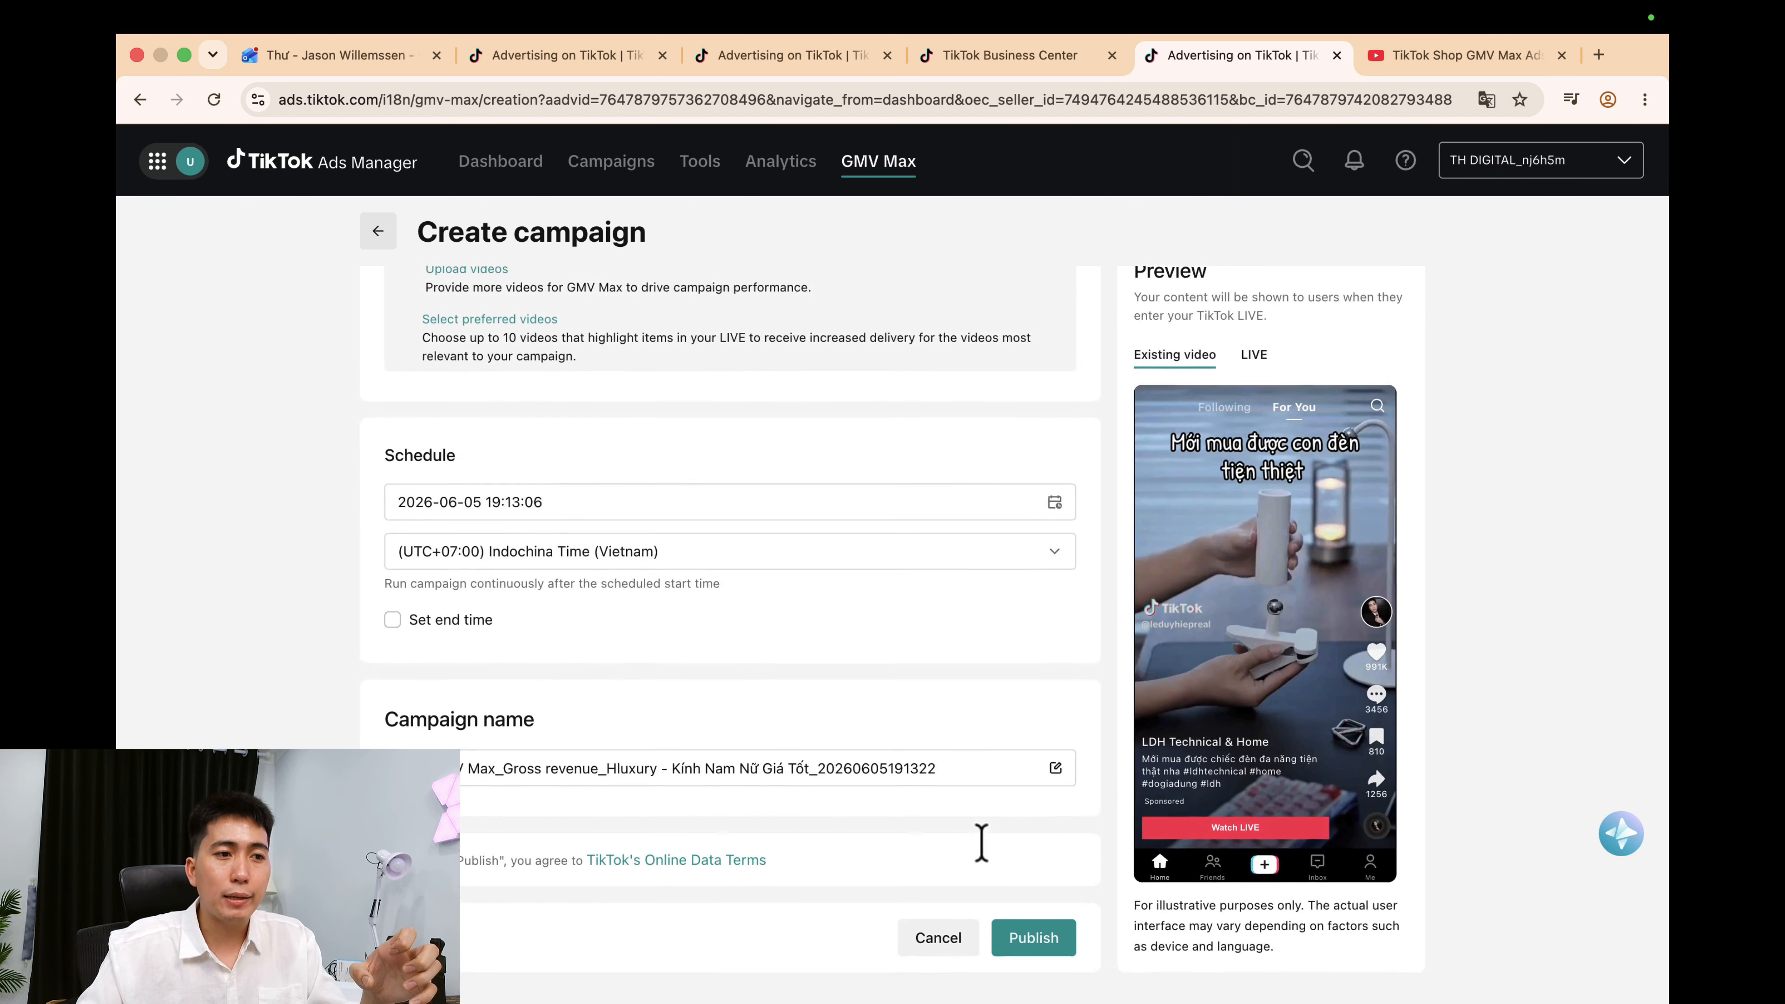
Publish the Hluxury LIVE GMV Max campaign with ROI target 5.0.
click(1037, 951)
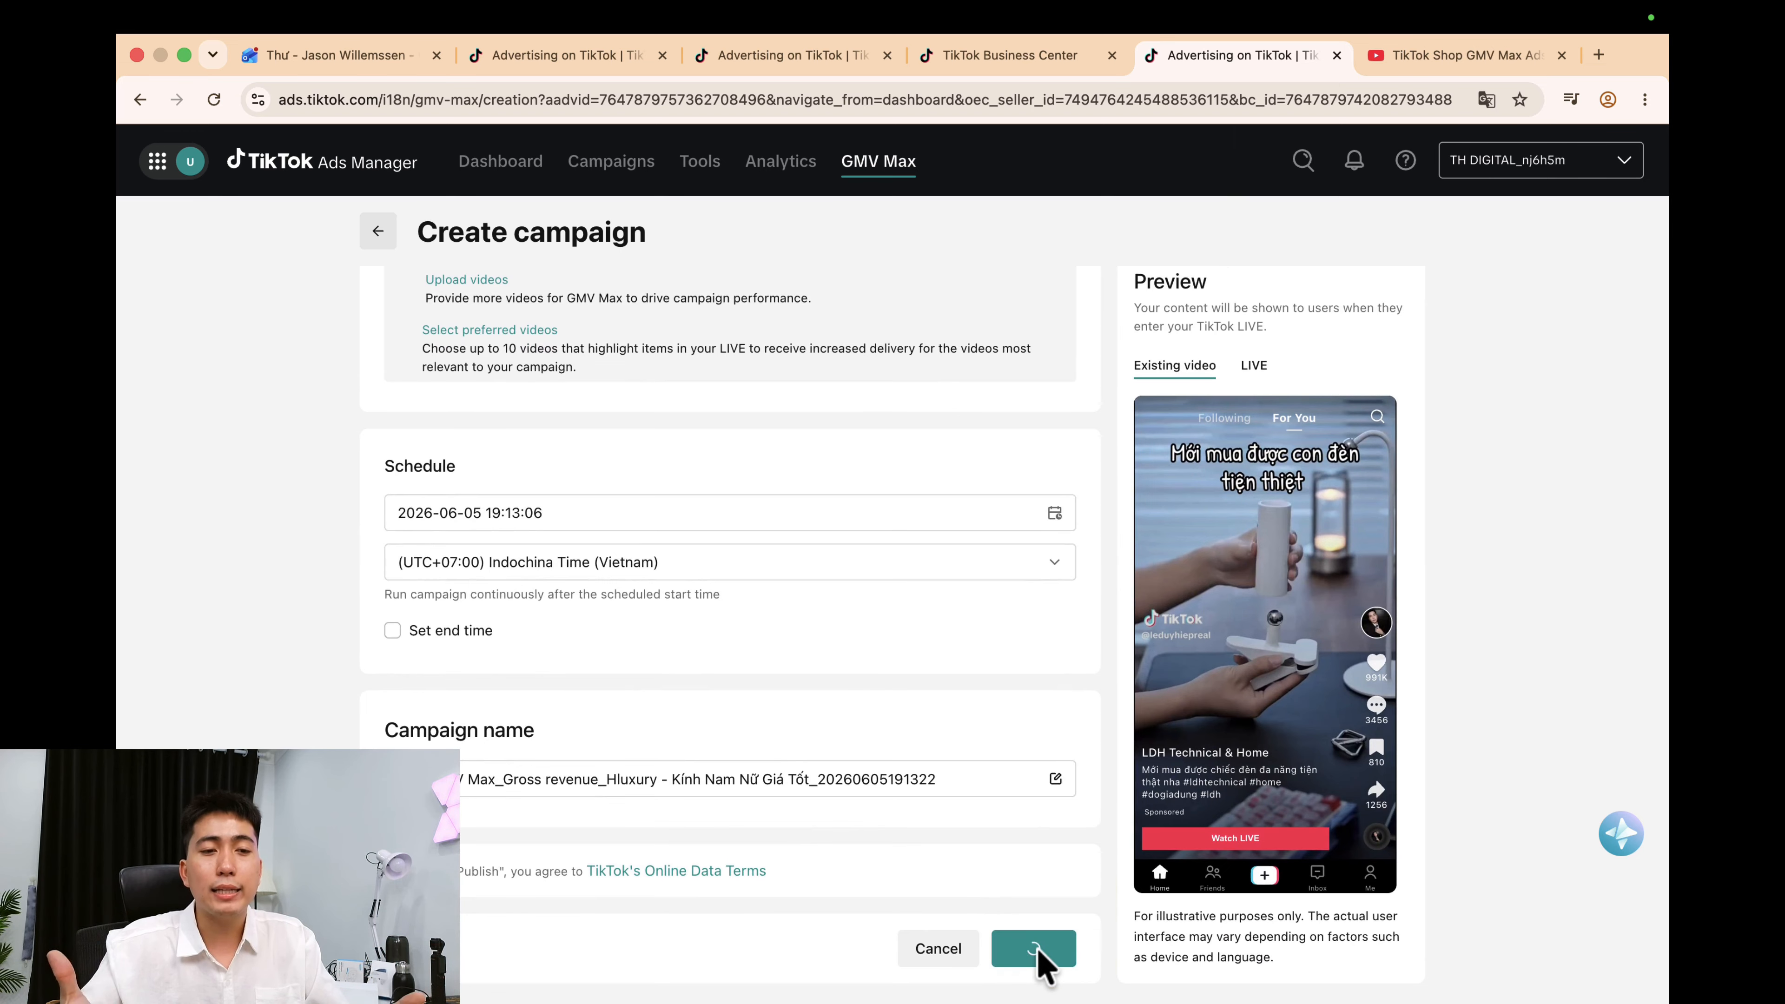